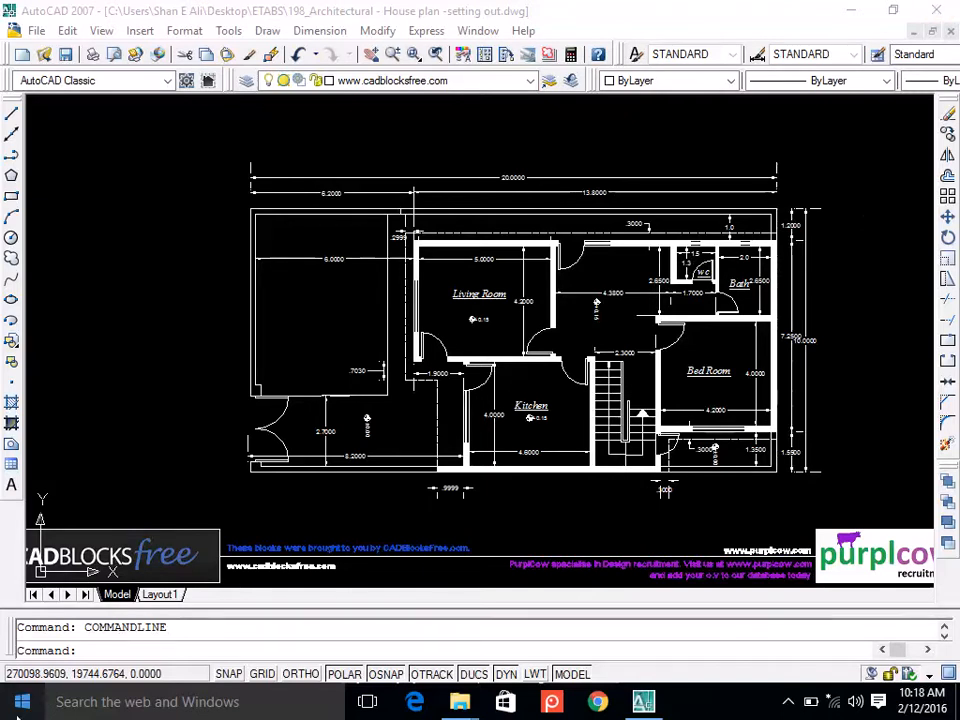
# Launch ETABS and dismiss its Tip of the Day.
pyautogui.click(115, 706)
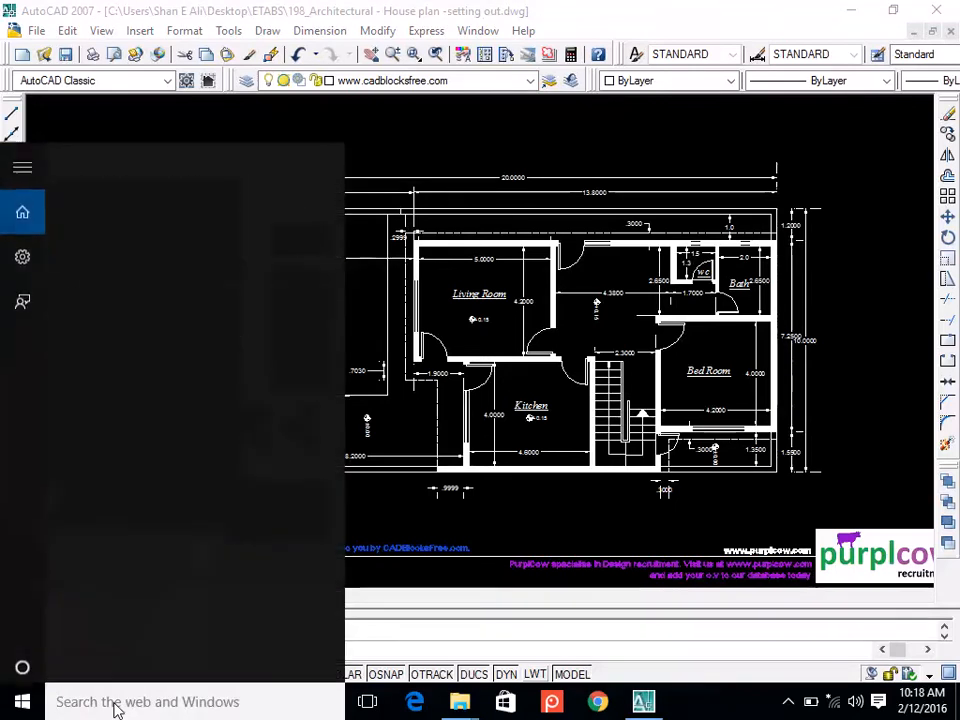
pyautogui.write('eta')
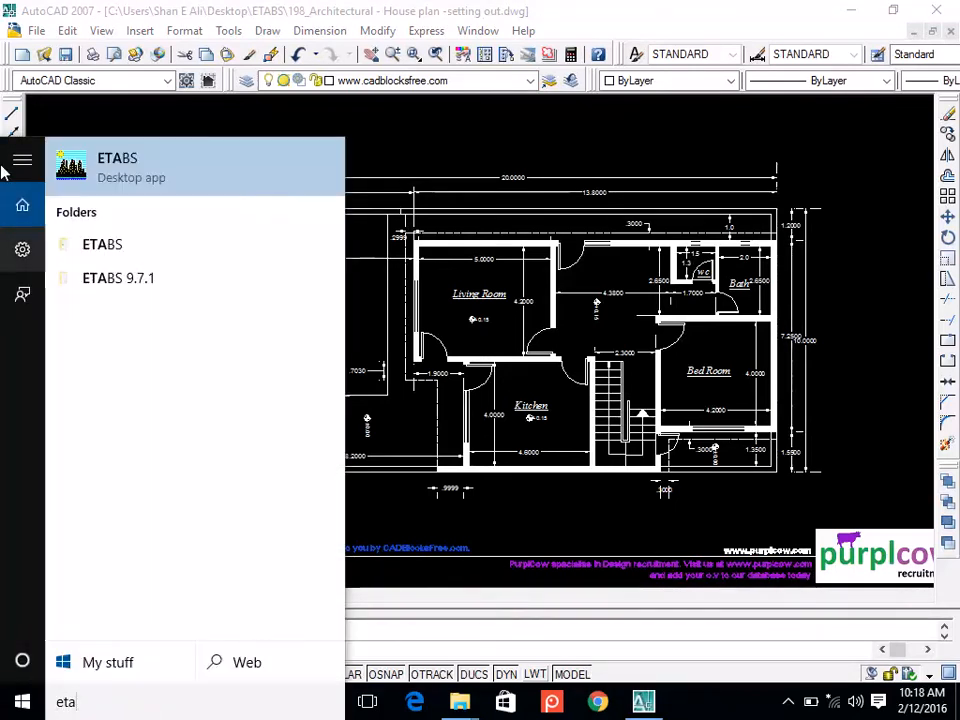
pyautogui.click(208, 178)
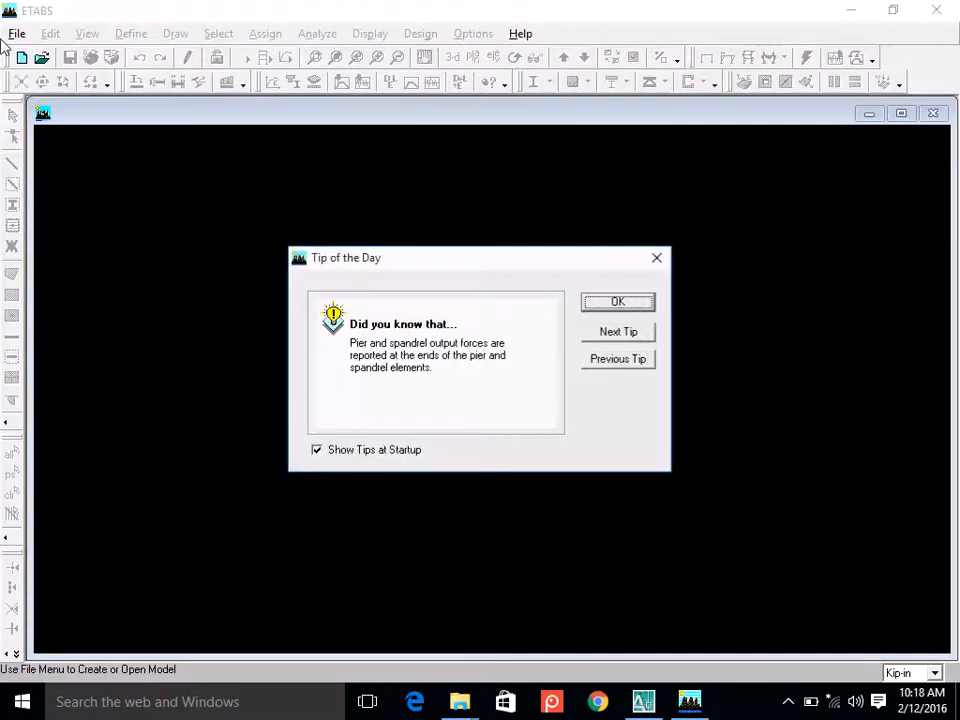
pyautogui.click(622, 301)
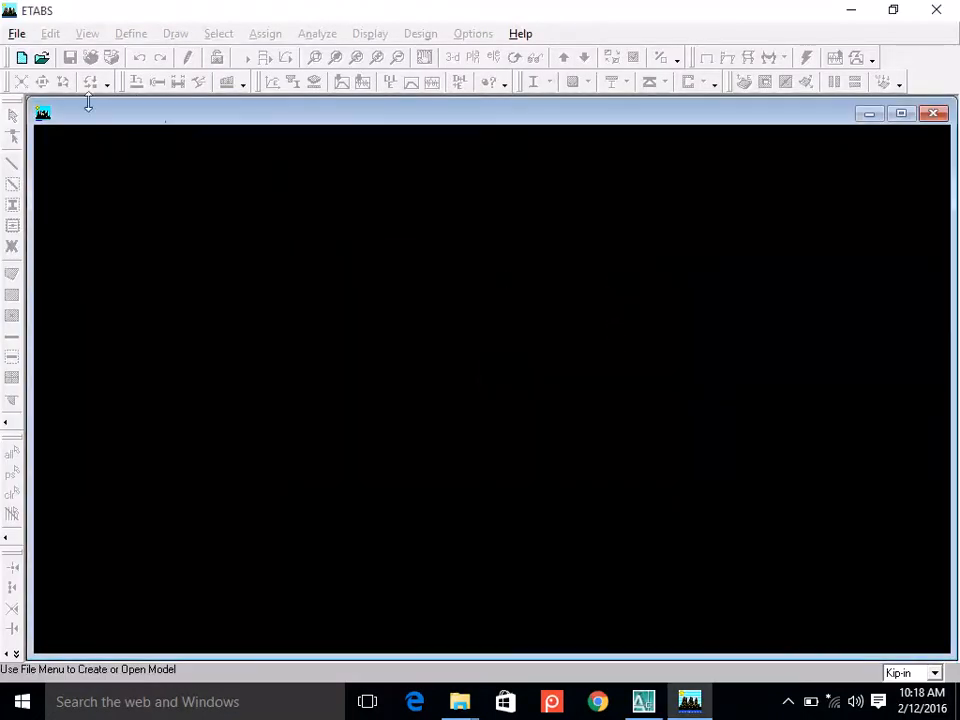
# Open the Example model from the Lec 3 (1-02-16) folder and display it in 3-D view.
pyautogui.click(17, 34)
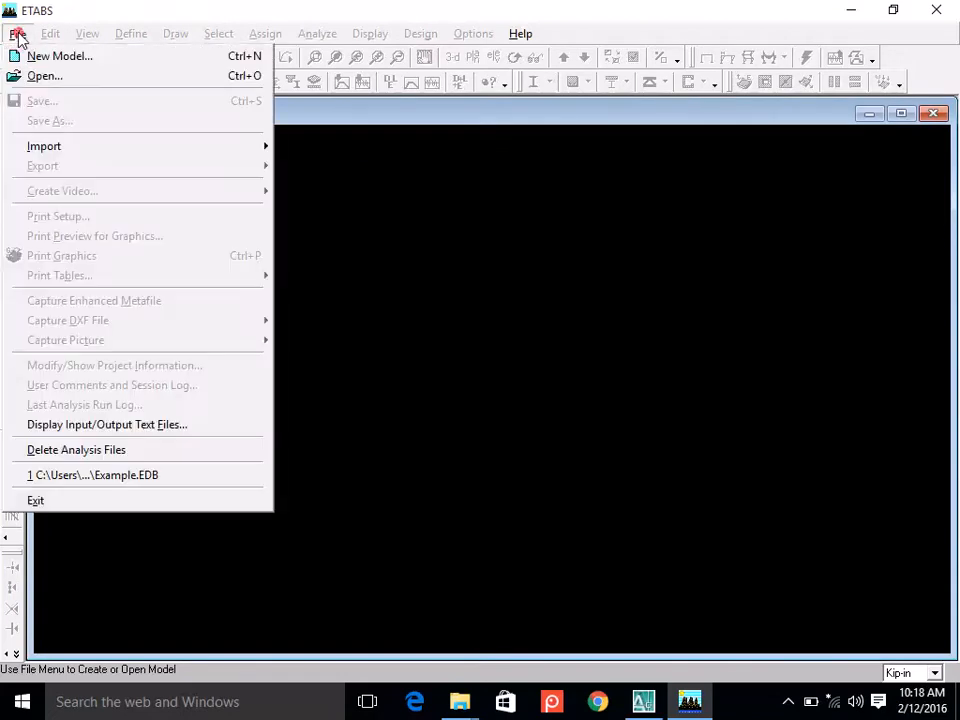
pyautogui.click(33, 40)
pyautogui.click(10, 36)
pyautogui.click(20, 76)
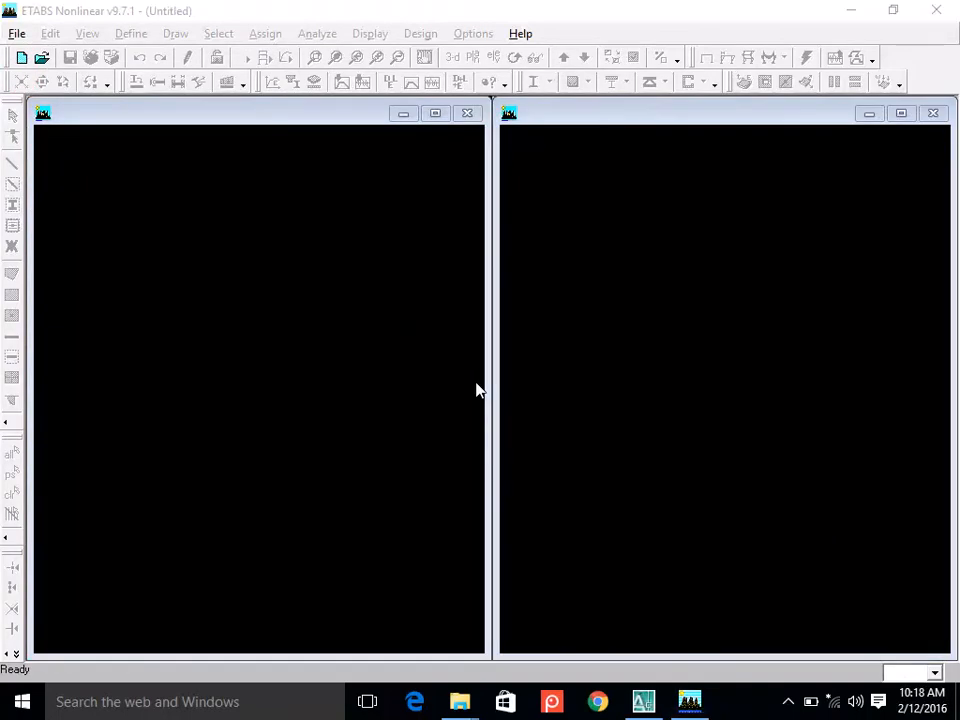
pyautogui.click(197, 135)
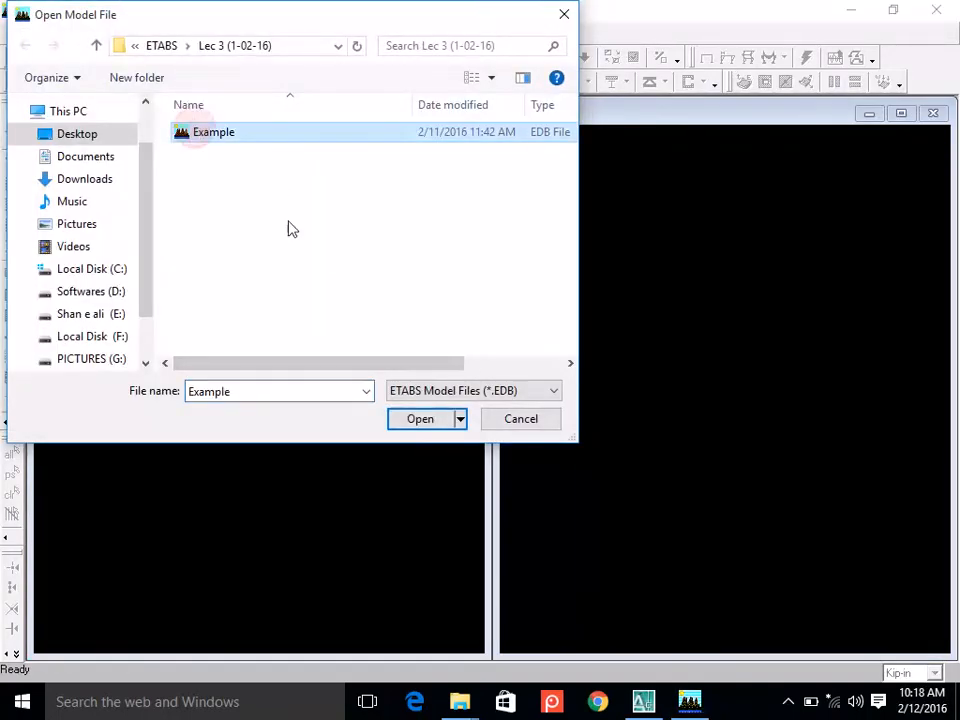
pyautogui.click(422, 421)
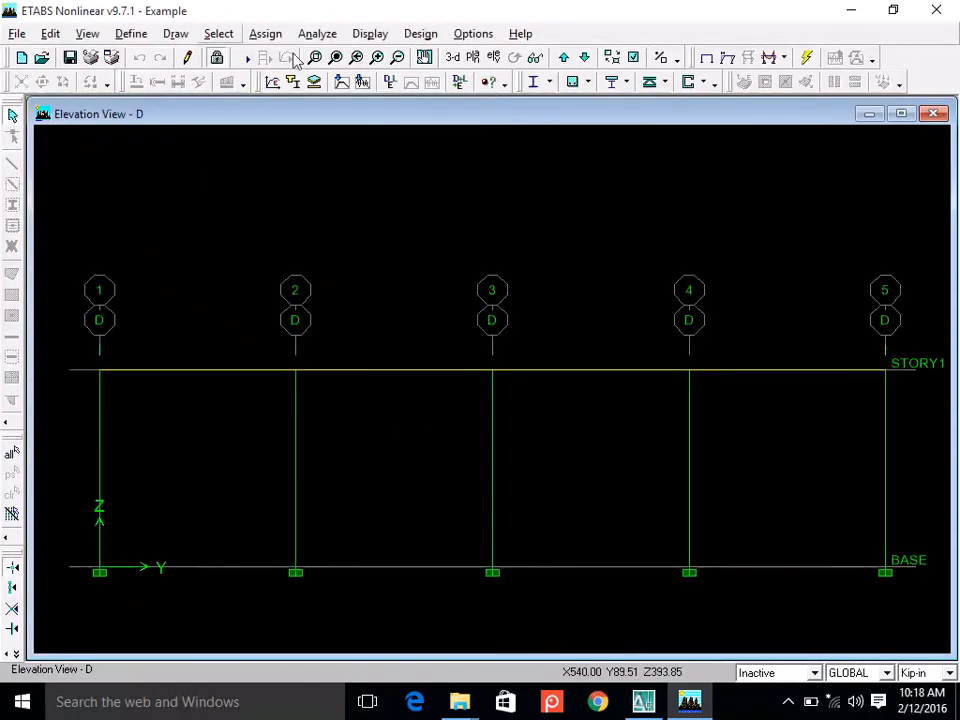
pyautogui.click(451, 58)
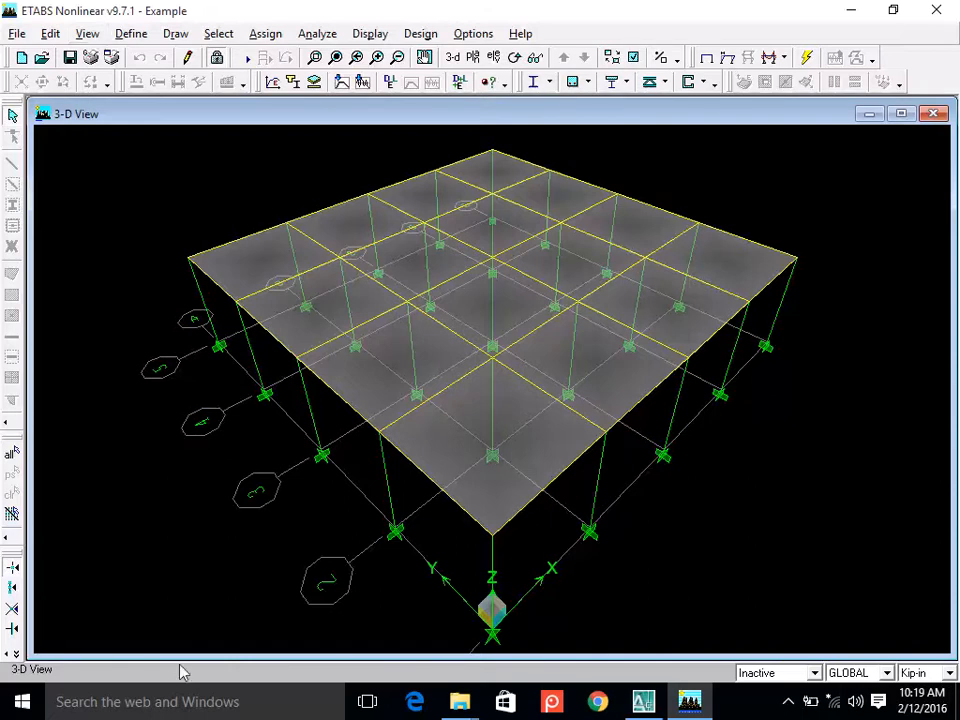
# Open Notepad and set its font size to 26.
pyautogui.click(190, 701)
pyautogui.write('note')
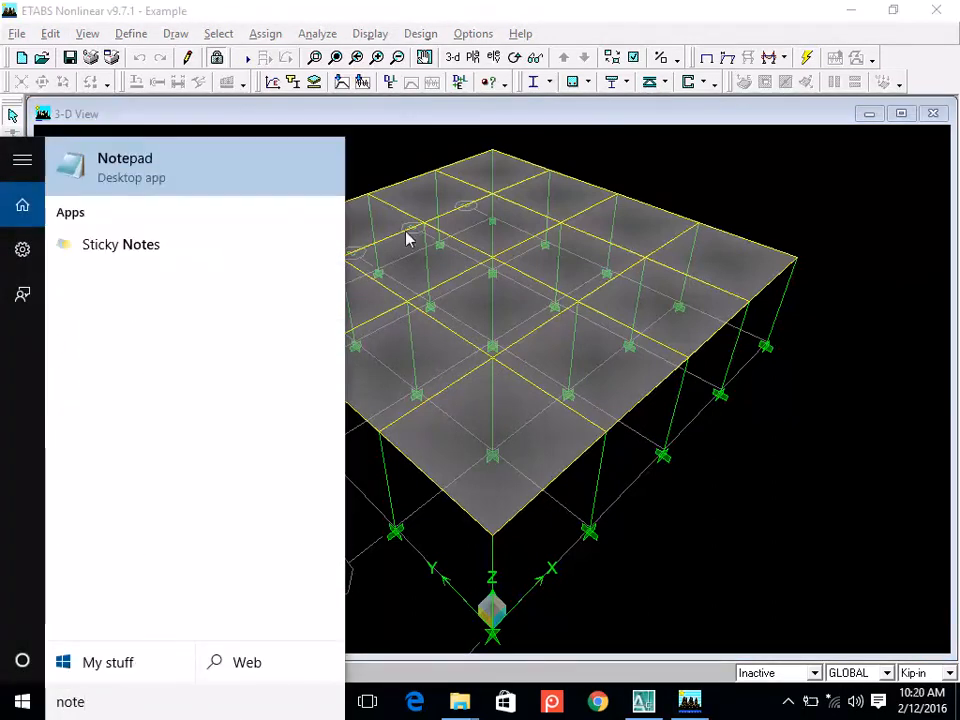
pyautogui.click(272, 180)
pyautogui.click(251, 82)
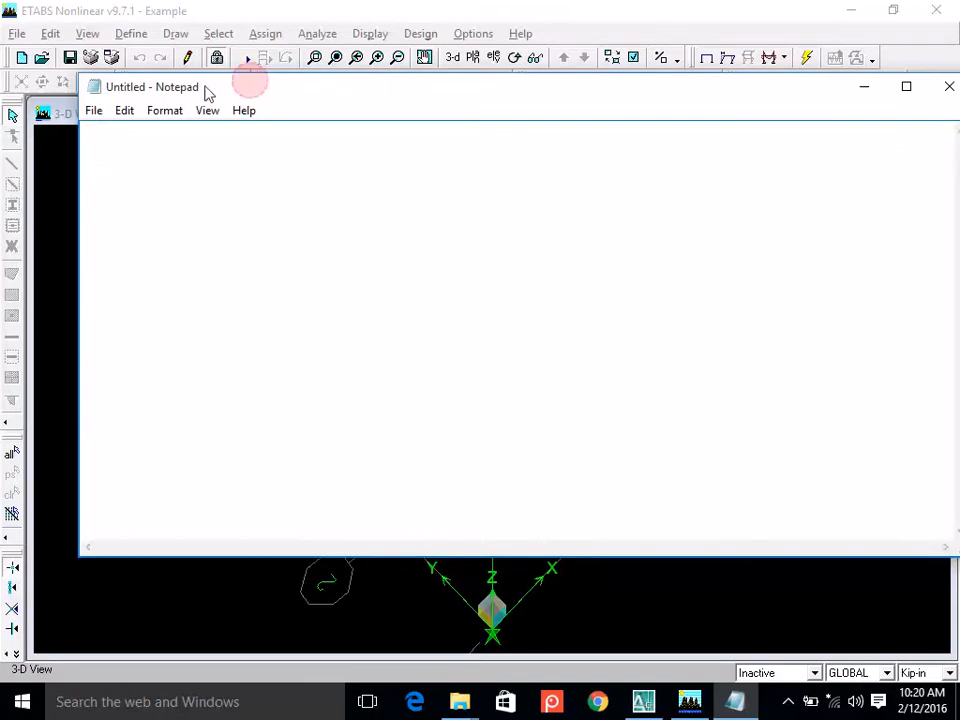
pyautogui.click(167, 112)
pyautogui.click(185, 153)
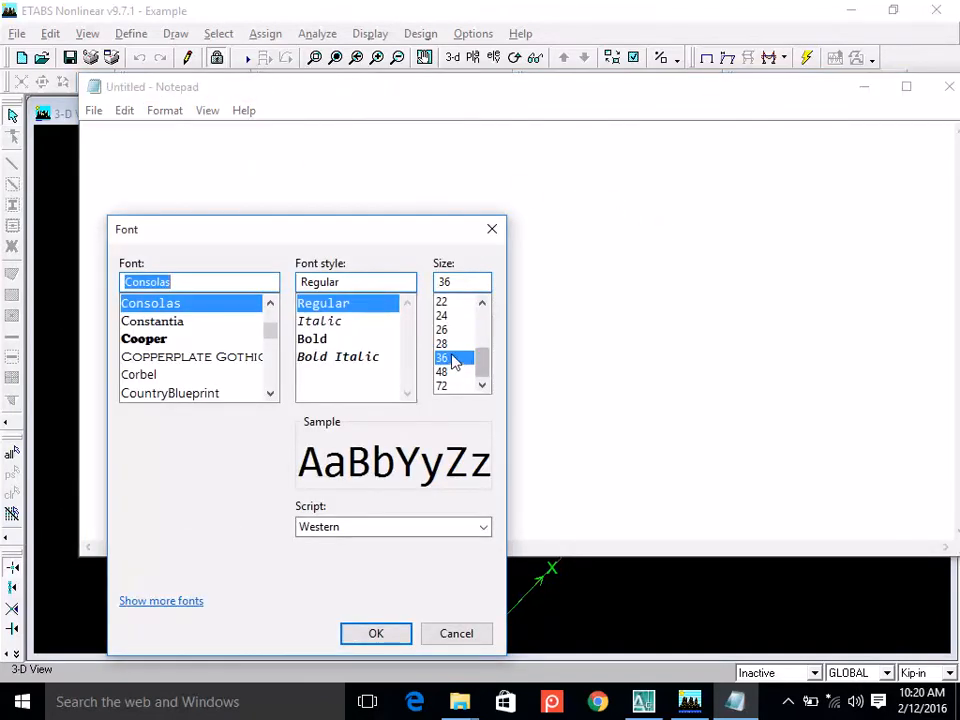
pyautogui.click(443, 329)
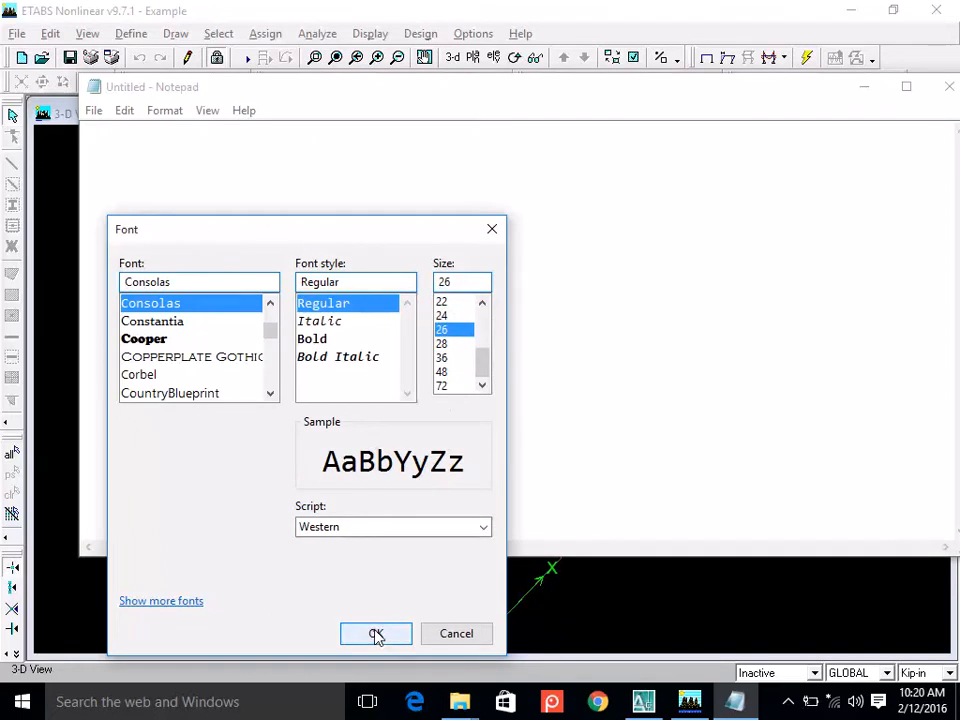
pyautogui.click(376, 633)
# Narrow the Notepad window and reposition it so it fits entirely on the screen over the model.
pyautogui.moveTo(756, 96); pyautogui.dragTo(704, 89)
pyautogui.click(915, 152)
pyautogui.moveTo(917, 150); pyautogui.dragTo(835, 150)
pyautogui.moveTo(652, 86); pyautogui.dragTo(697, 90)
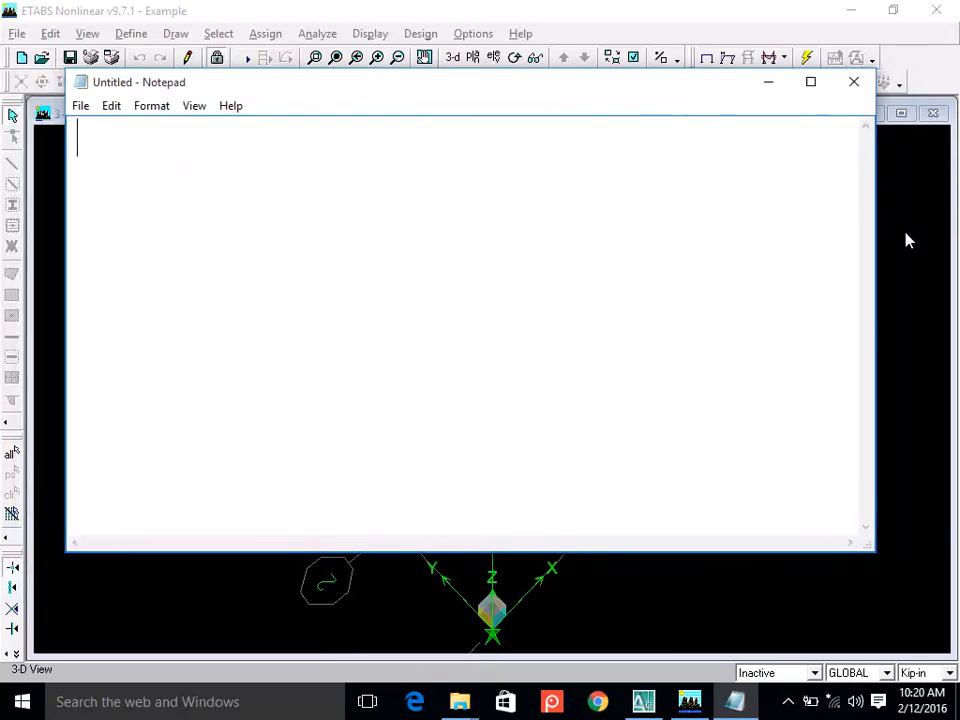
# Write the heading "Earthquake:" as the first line of the note.
pyautogui.write('Earthq')
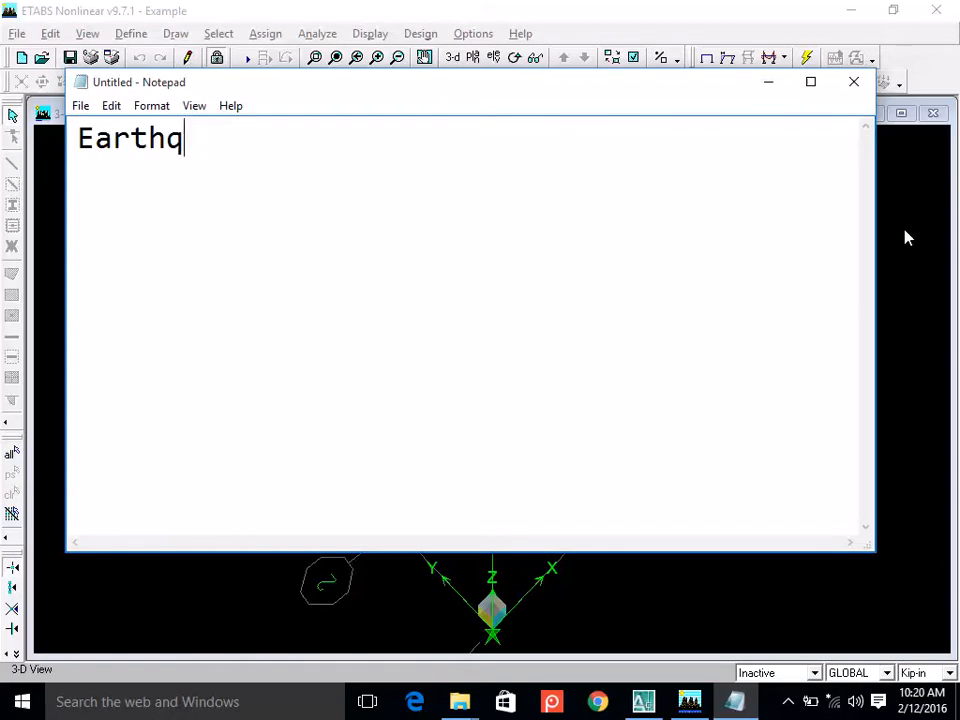
pyautogui.write('uake:')
pyautogui.press('Return')
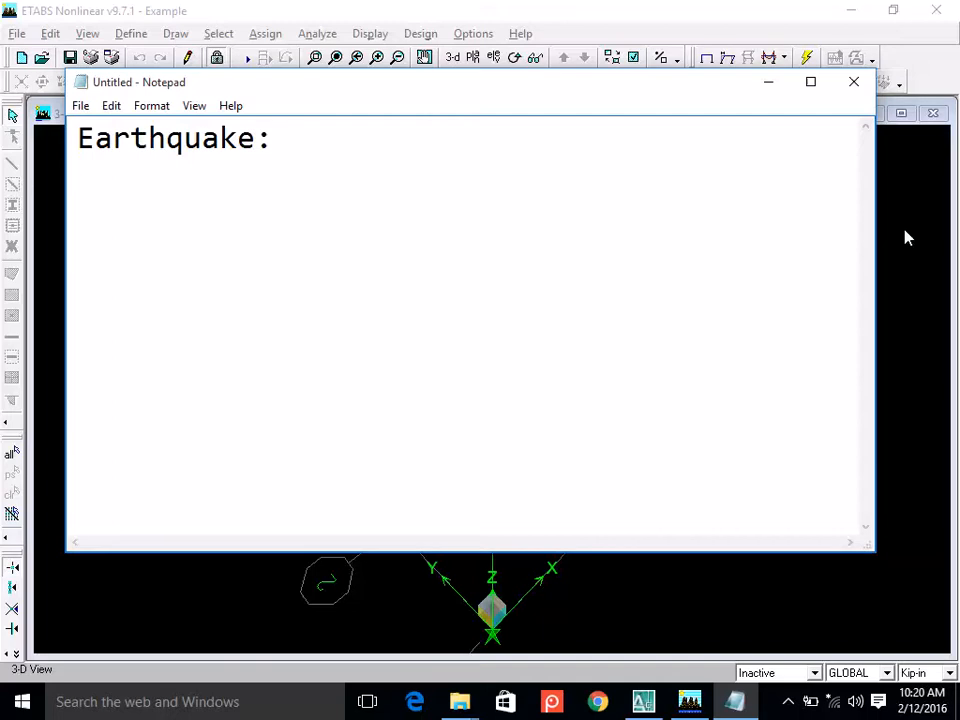
# Set the note's font size to 28.
pyautogui.click(160, 106)
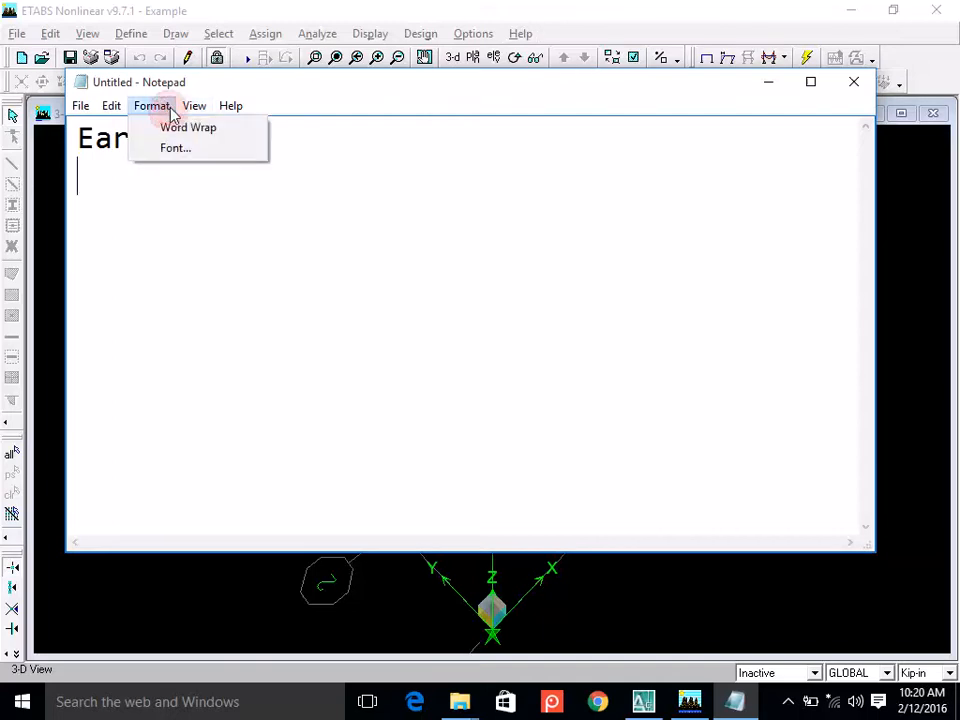
pyautogui.click(171, 148)
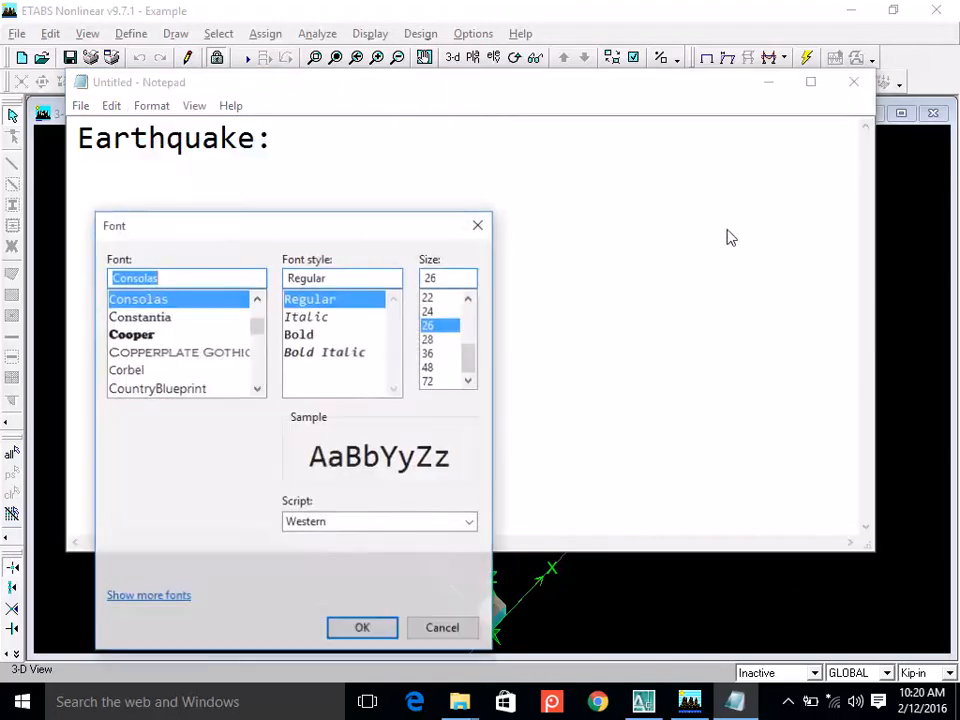
pyautogui.click(426, 339)
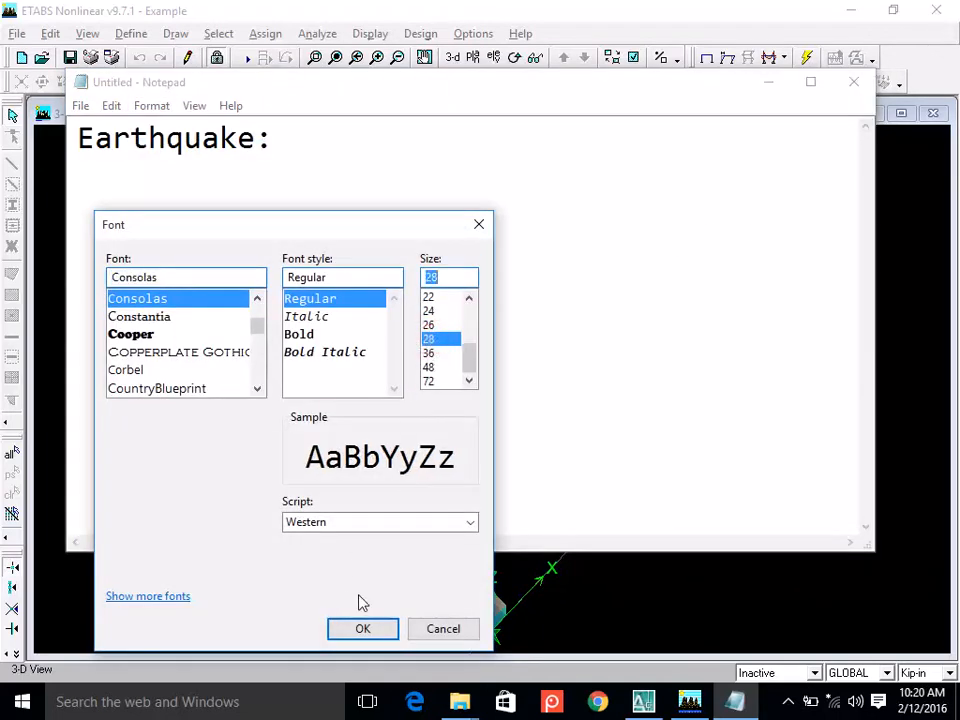
pyautogui.click(363, 630)
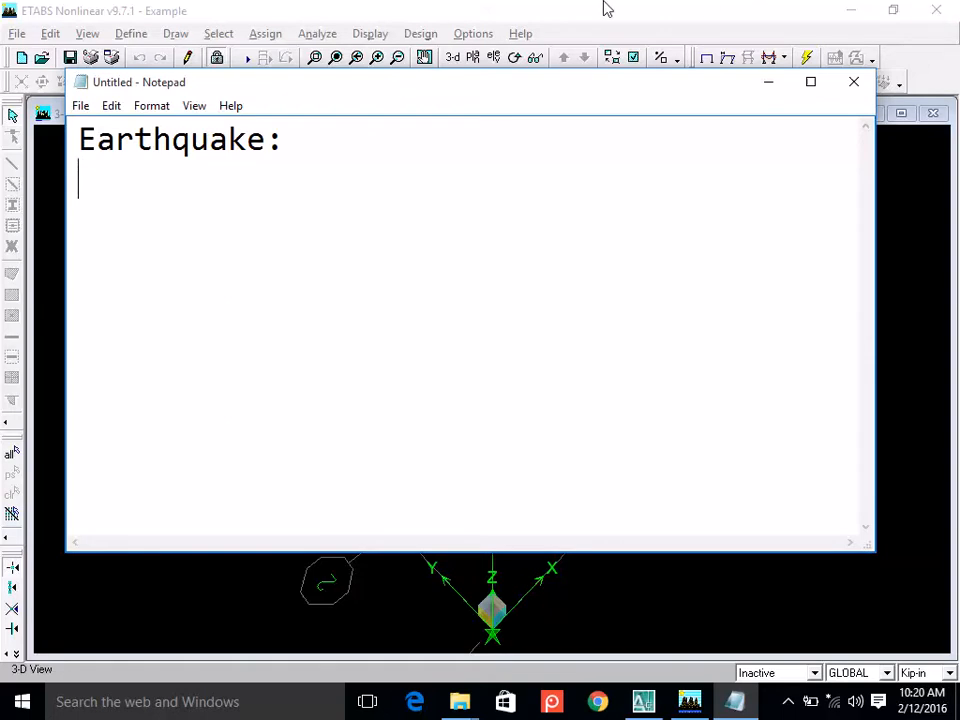
# Write the line "UBC 97: Uniform Building Code 1997" below the Earthquake heading.
pyautogui.write('UBC ')
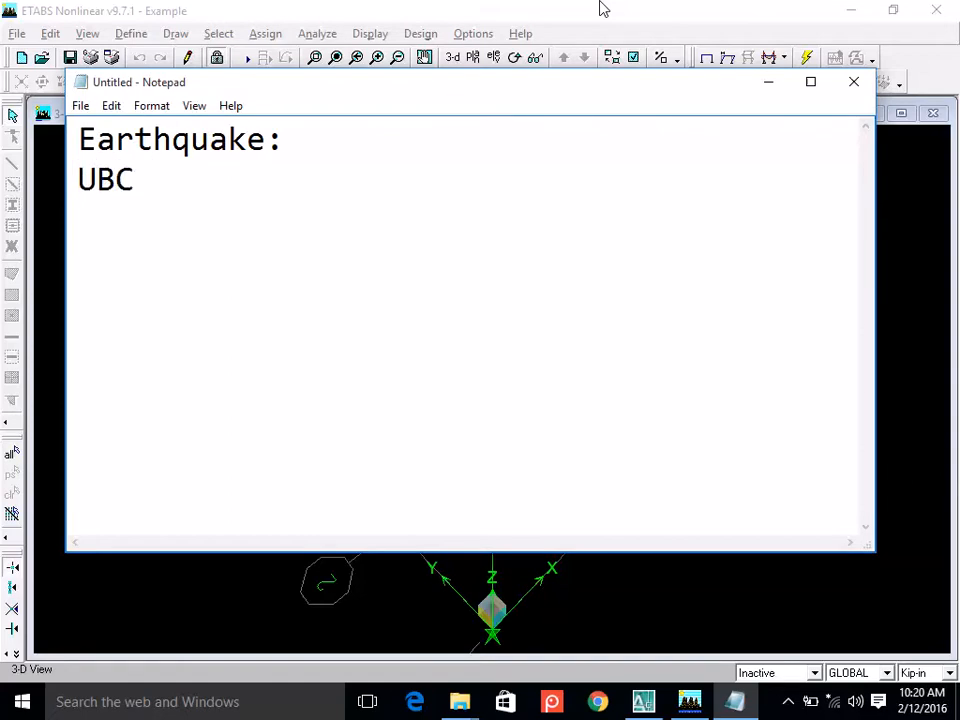
pyautogui.write('97: Uniform Bui')
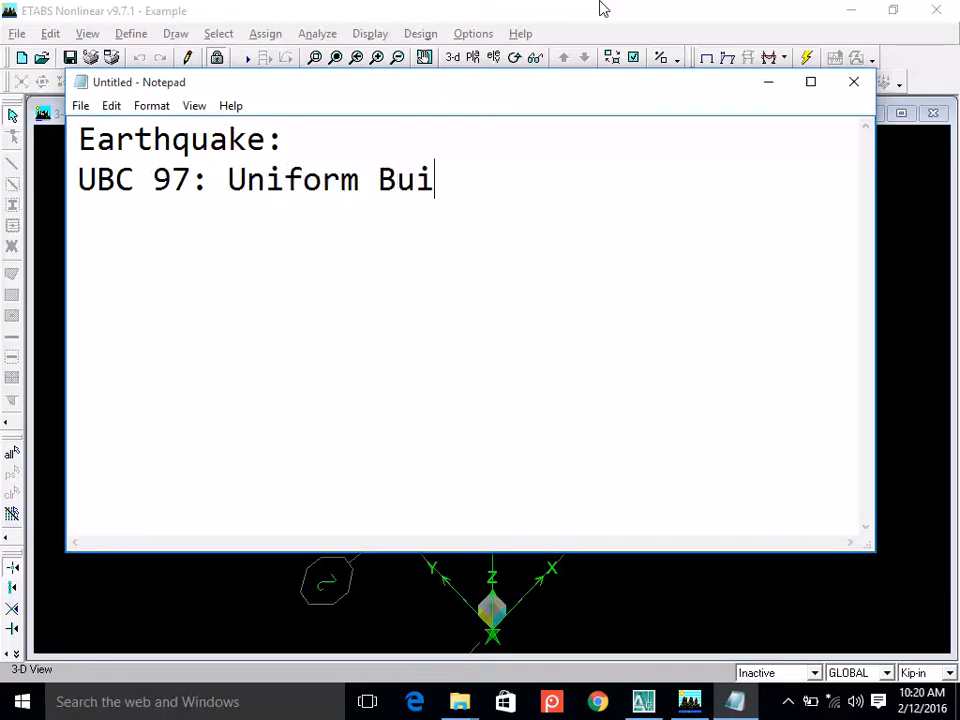
pyautogui.write('lding Code')
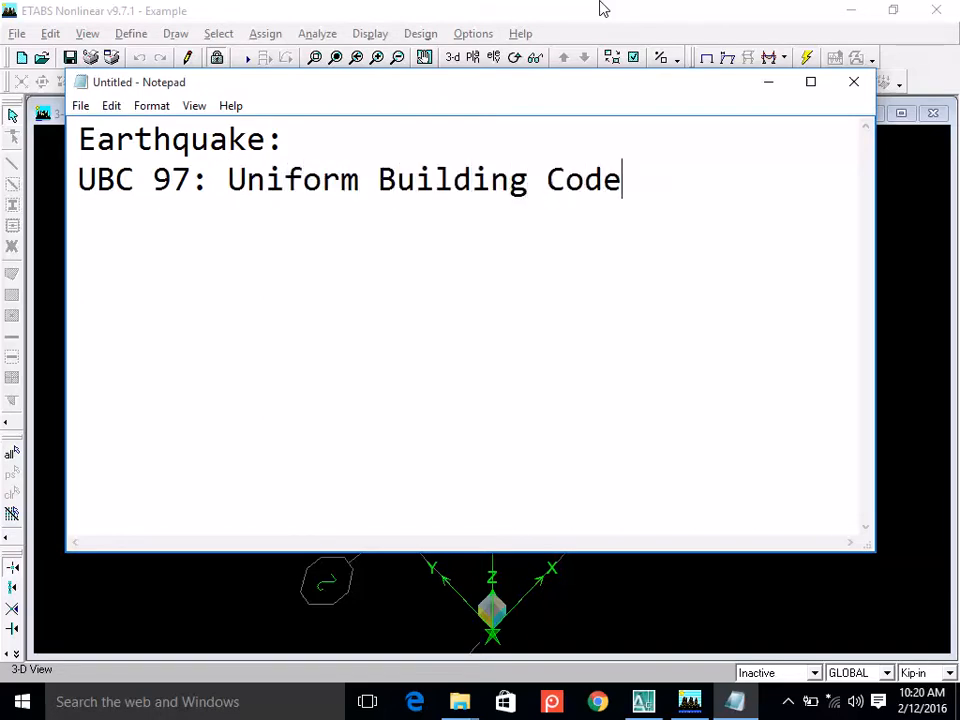
pyautogui.write(' 19')
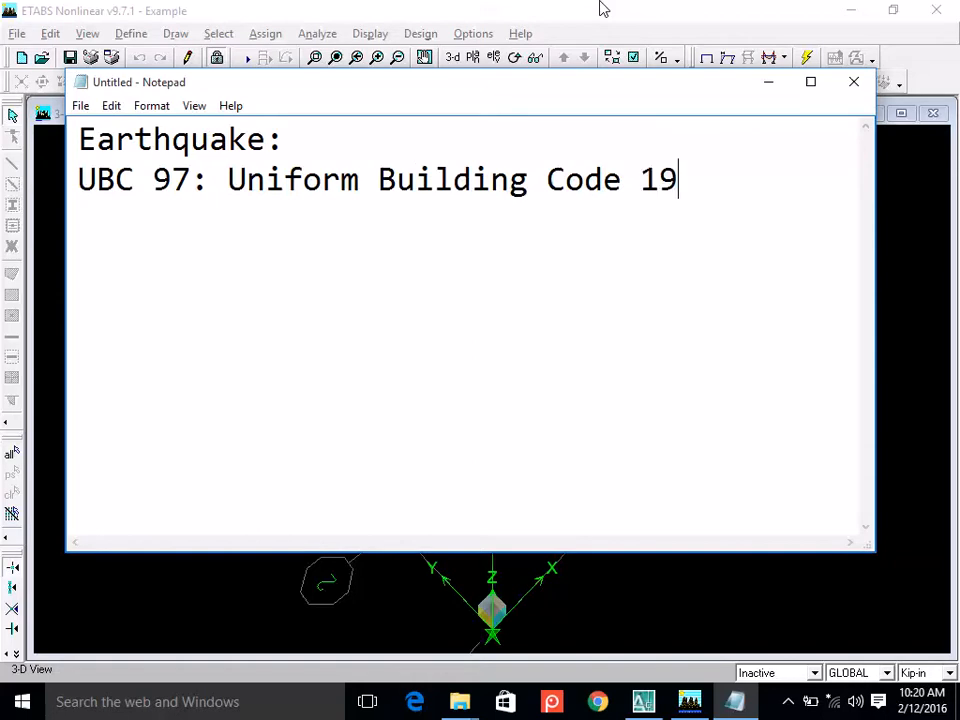
pyautogui.write('97')
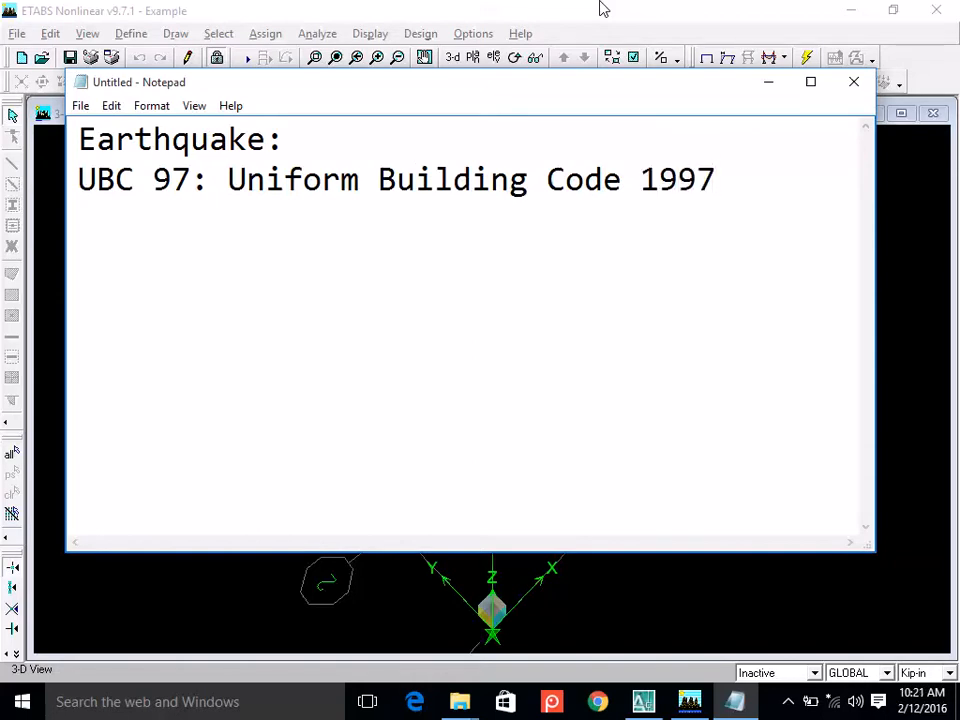
pyautogui.press('Return')
# Insert the line "We shall use" between the heading and the UBC 97 line.
pyautogui.press('Up')
pyautogui.write('We sh')
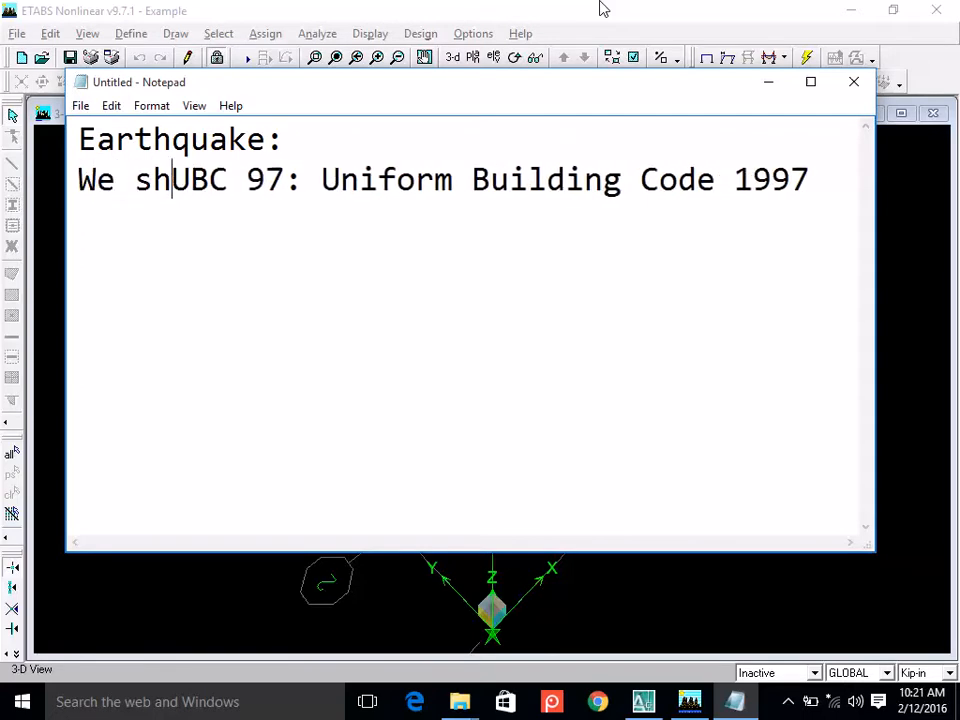
pyautogui.write('all use')
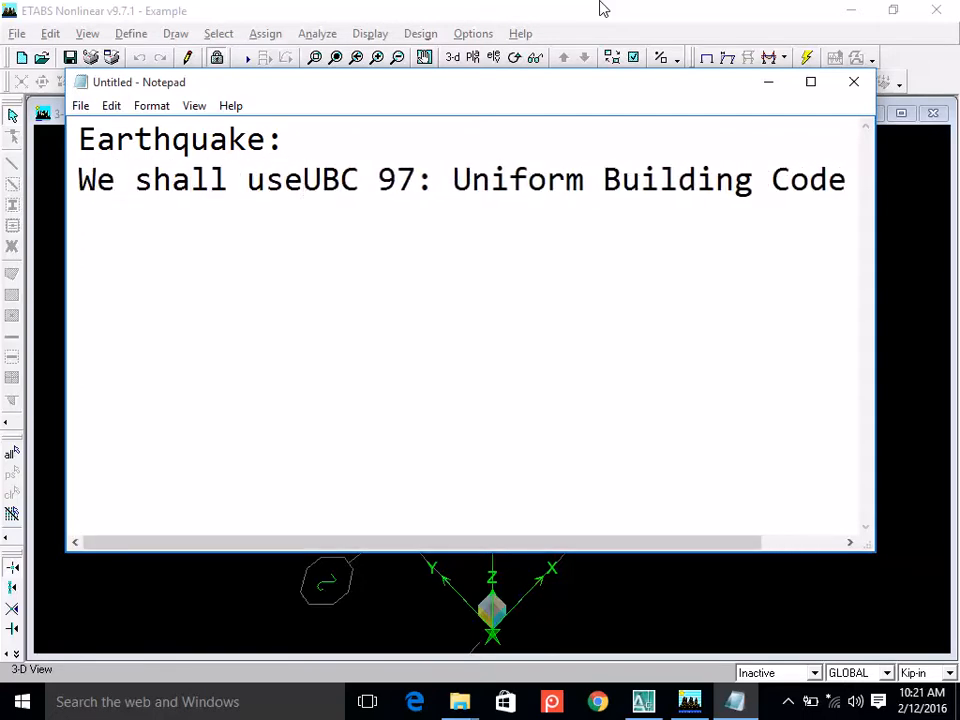
pyautogui.press('Return')
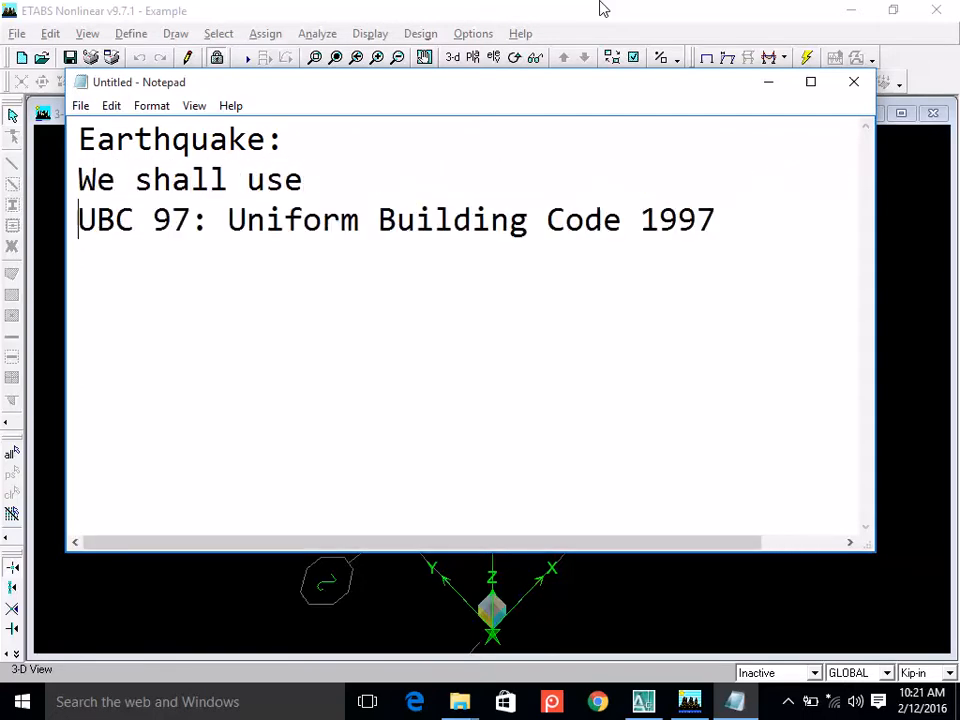
# Leave a blank line below the UBC 97 line and write "Latest code is IBC=International Building Code".
pyautogui.click(738, 208)
pyautogui.press('Return')
pyautogui.press('Return')
pyautogui.write('Latest is')
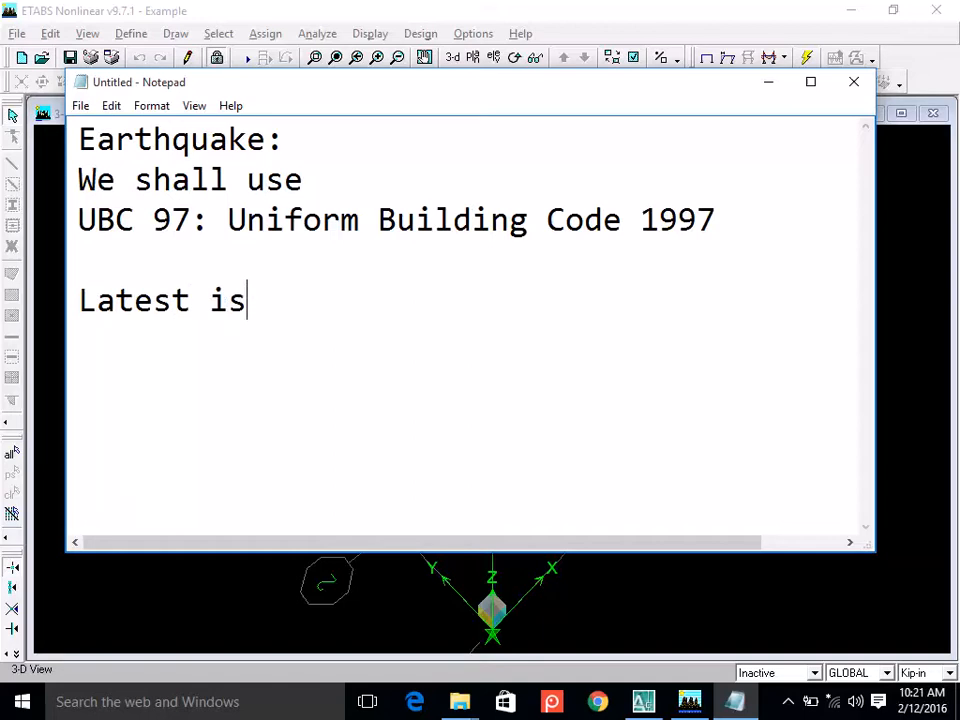
pyautogui.press('BackSpace')
pyautogui.press('BackSpace')
pyautogui.press('BackSpace')
pyautogui.write('code is I')
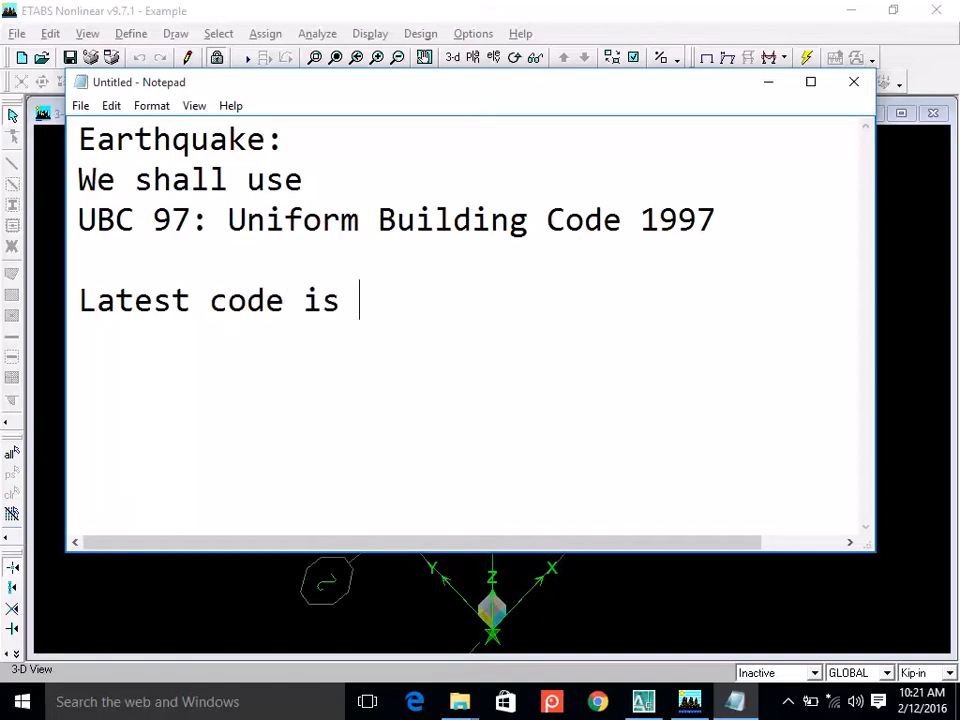
pyautogui.write('BC')
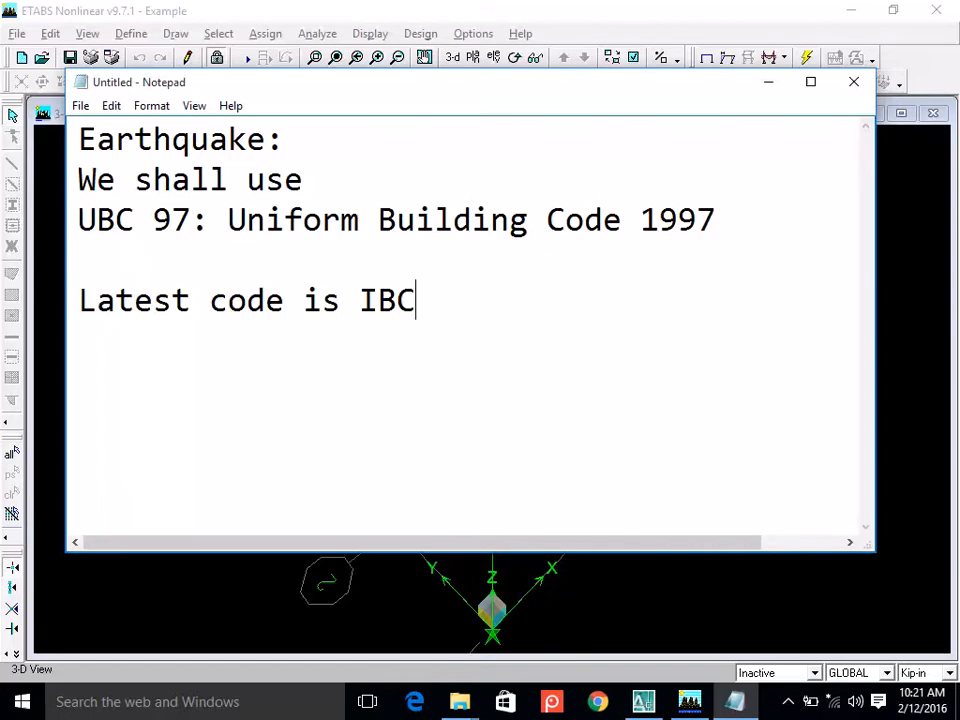
pyautogui.write('=')
pyautogui.write('nte')
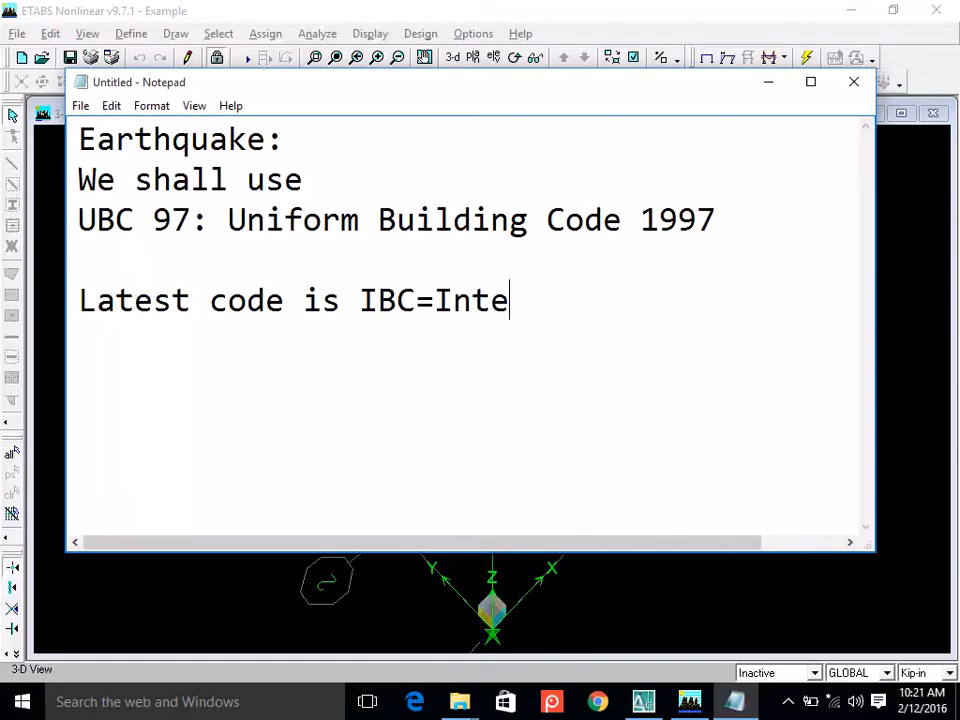
pyautogui.write('rnational ')
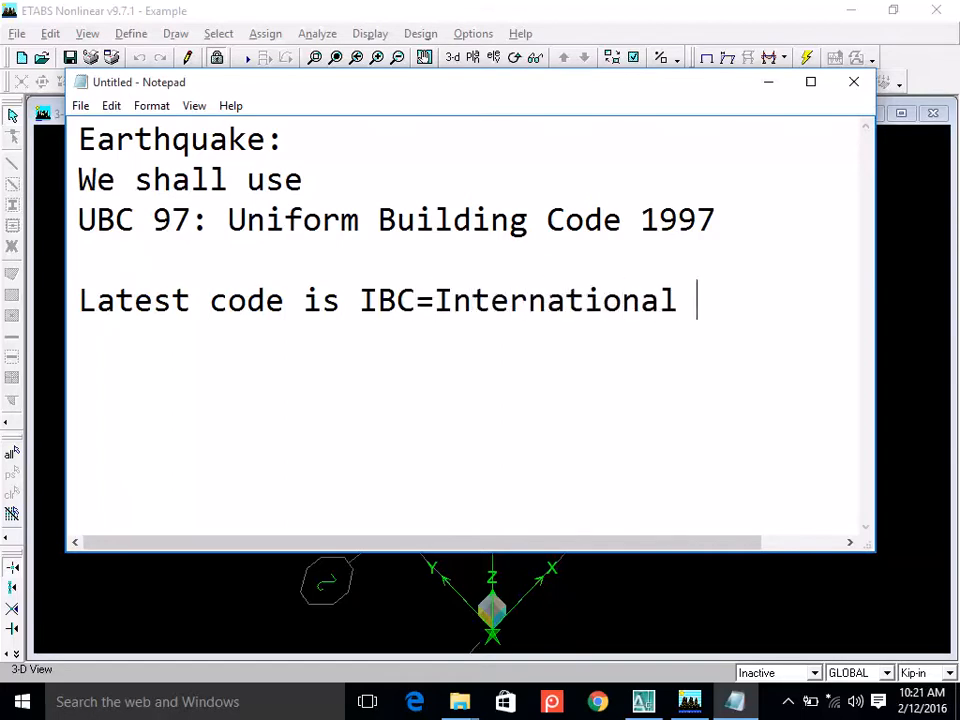
pyautogui.write('Building Code')
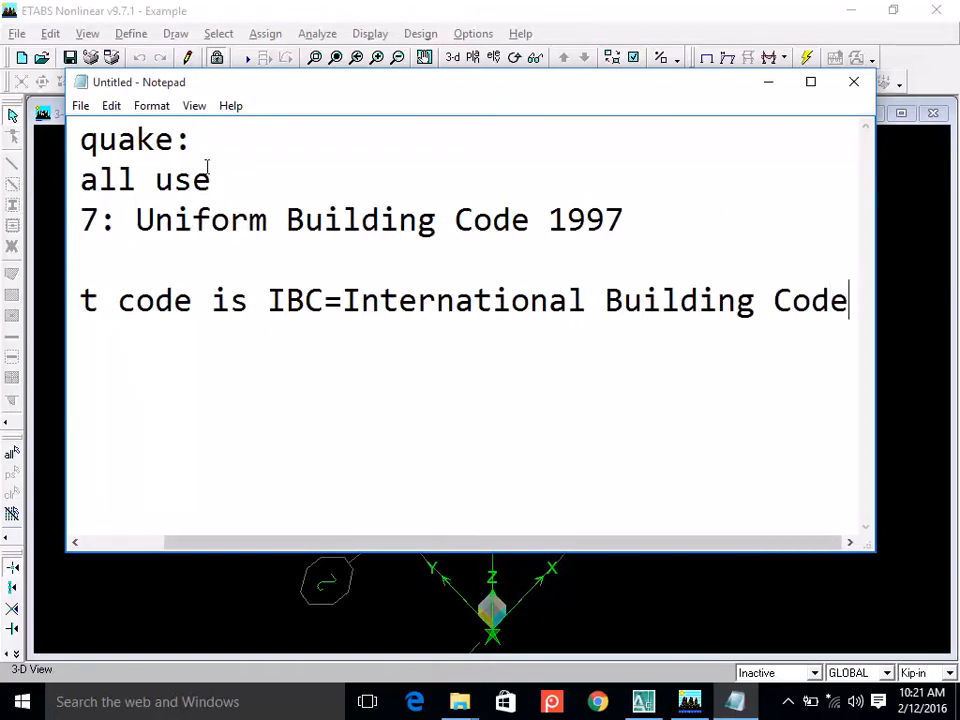
# Turn on word wrap and widen the Notepad window so the IBC line fits on a single line.
pyautogui.click(150, 105)
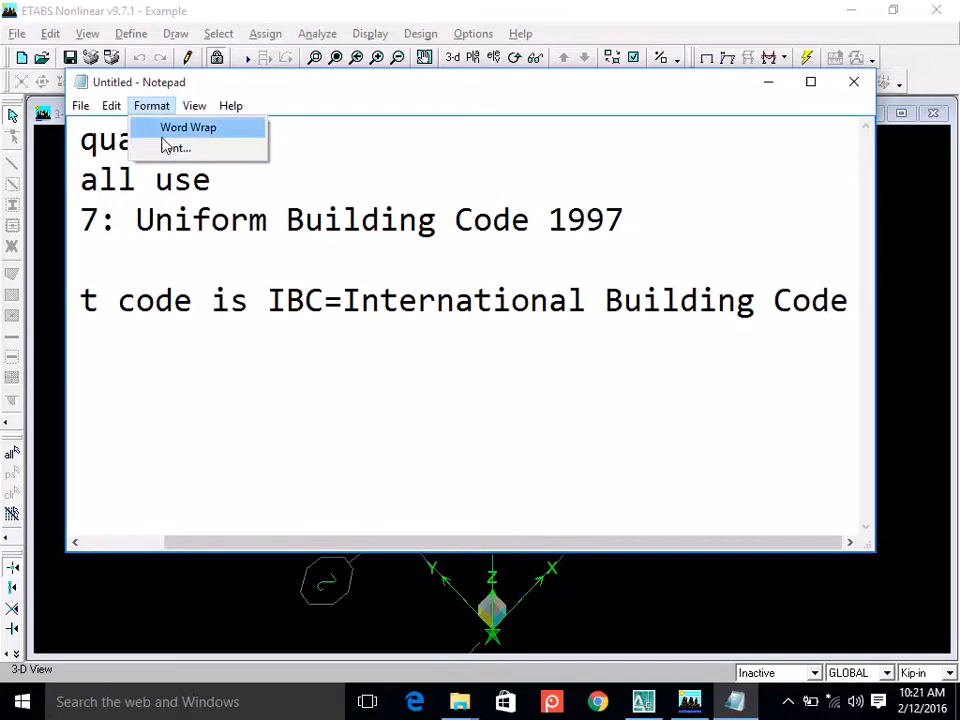
pyautogui.click(188, 127)
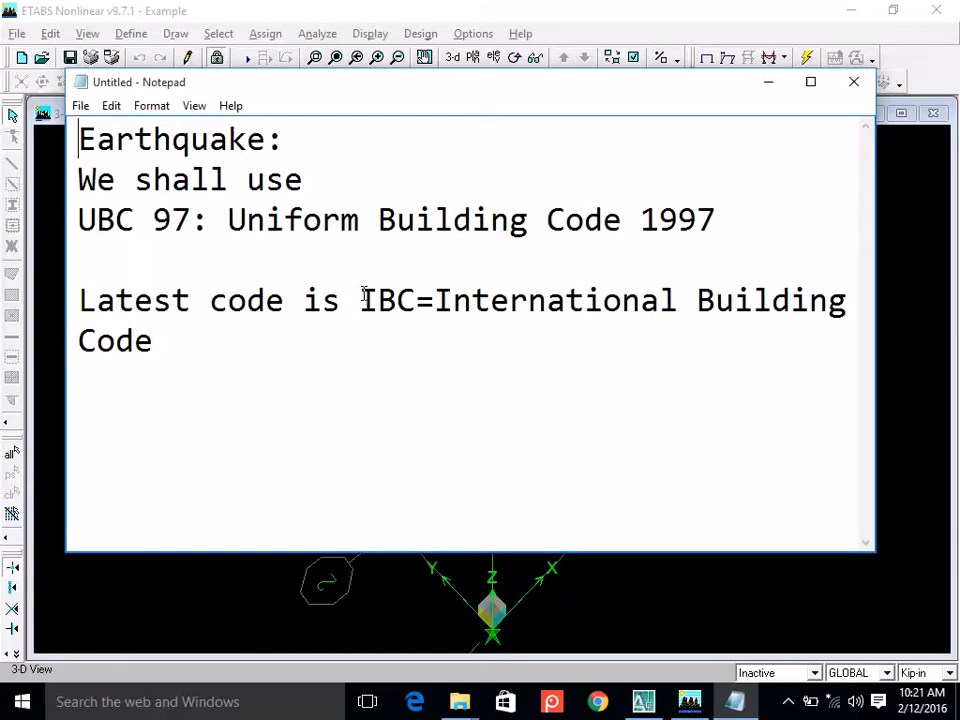
pyautogui.moveTo(874, 285); pyautogui.dragTo(915, 287)
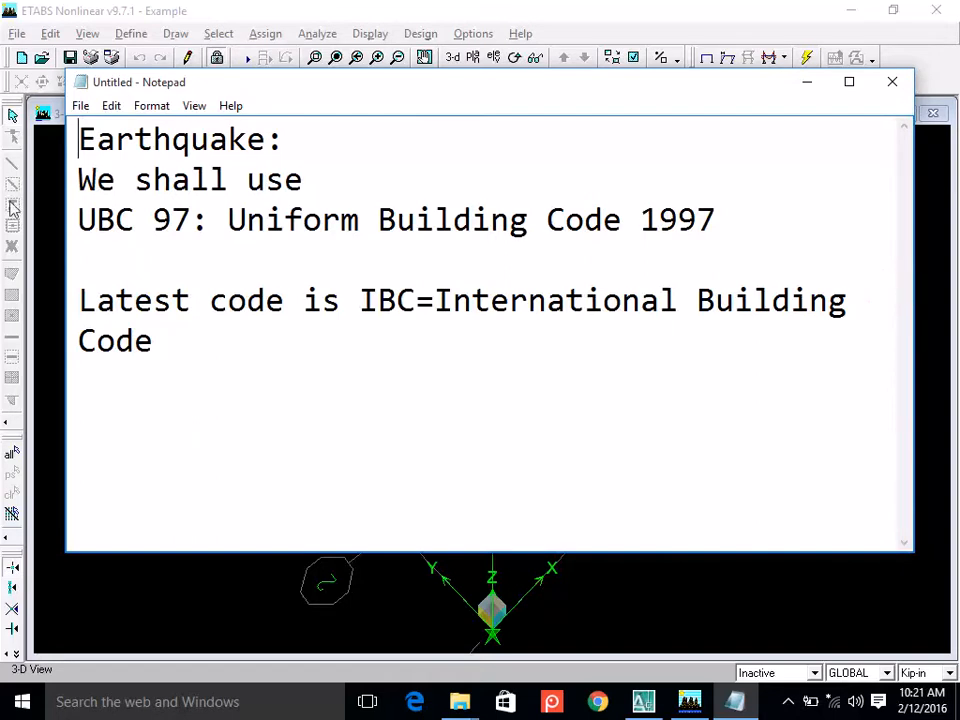
pyautogui.moveTo(67, 234); pyautogui.dragTo(30, 233)
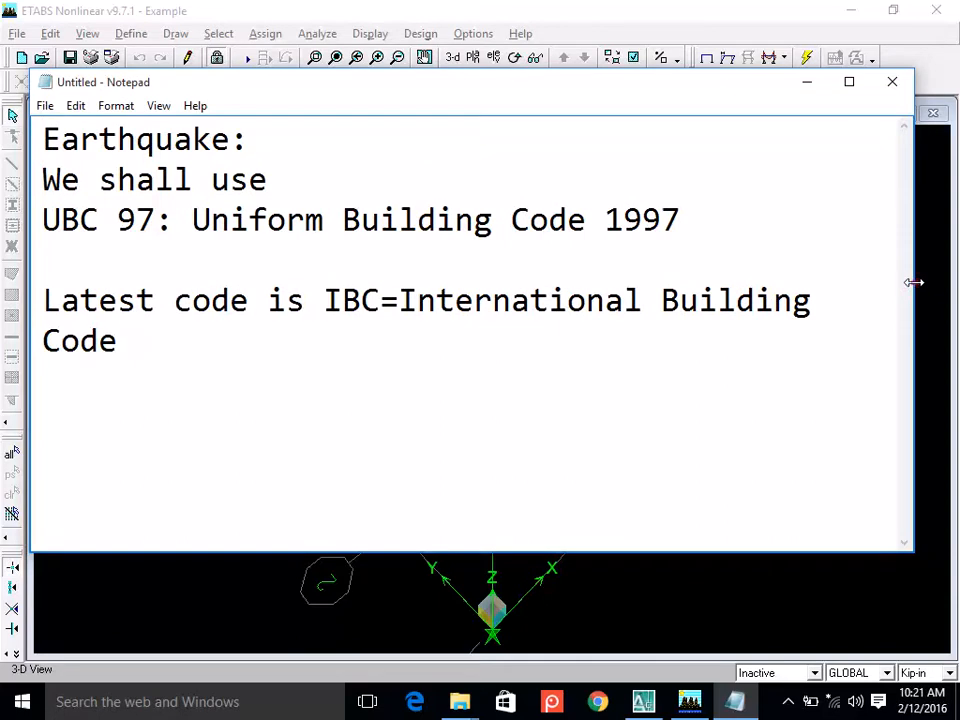
pyautogui.moveTo(912, 282); pyautogui.dragTo(935, 283)
pyautogui.click(42, 261)
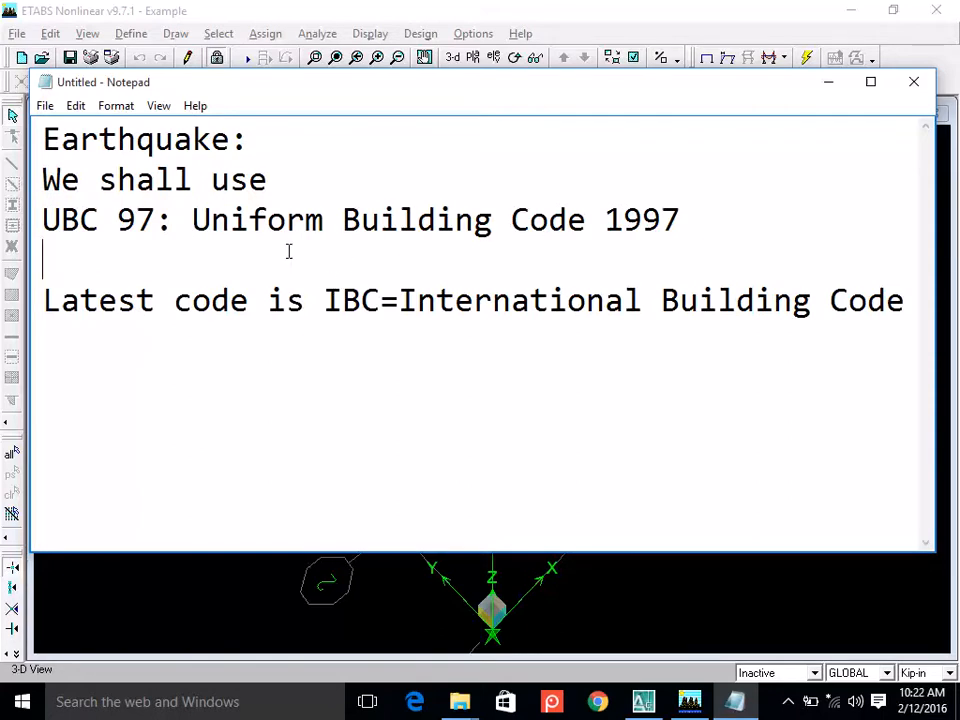
# Review the UBC 97 and IBC abbreviations and their full names in the note.
pyautogui.click(195, 218)
pyautogui.moveTo(323, 300); pyautogui.dragTo(700, 331)
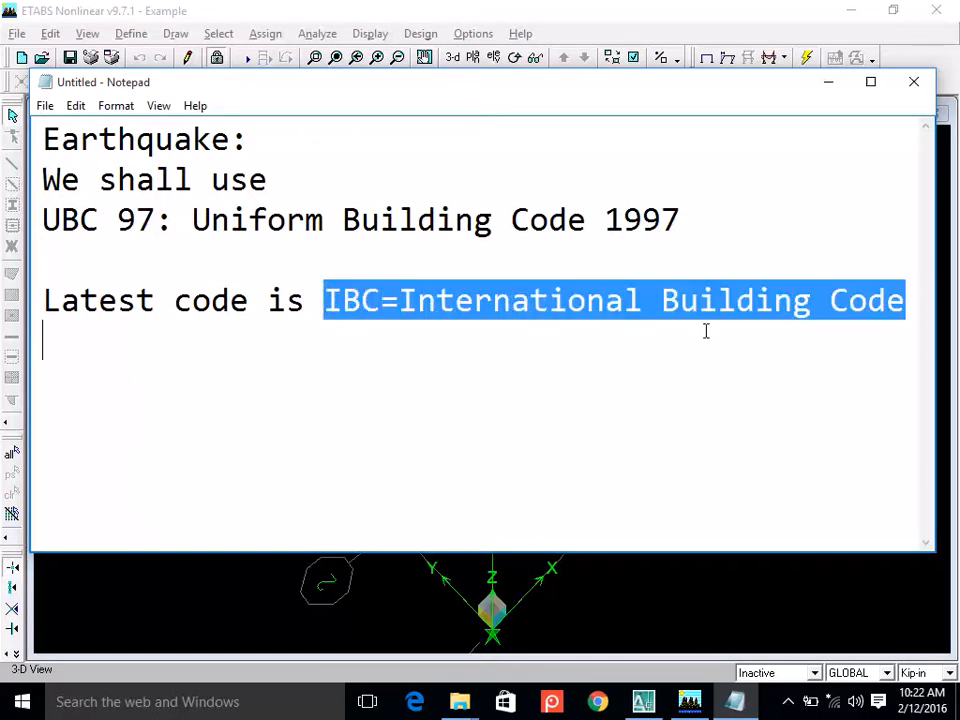
pyautogui.click(609, 364)
pyautogui.moveTo(681, 220); pyautogui.dragTo(200, 232)
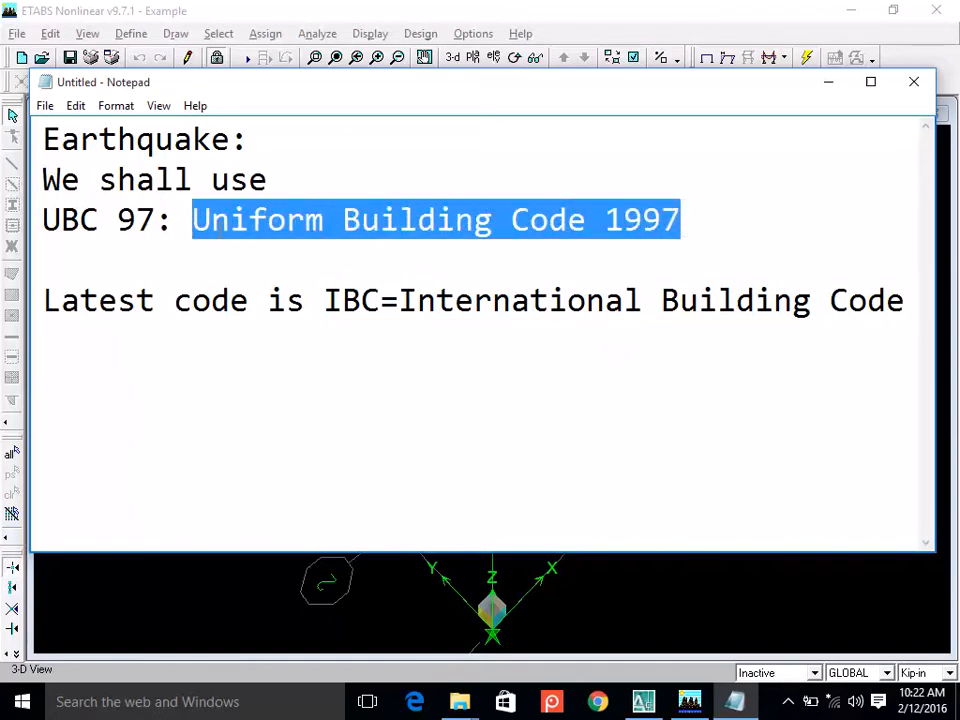
pyautogui.click(178, 236)
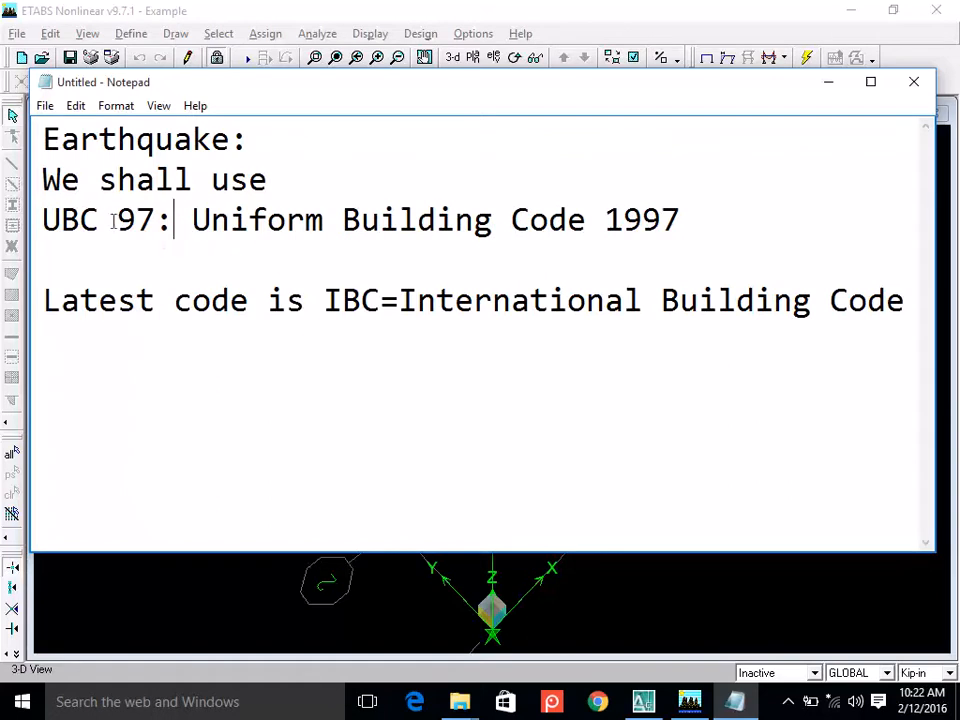
pyautogui.moveTo(97, 220); pyautogui.dragTo(42, 222)
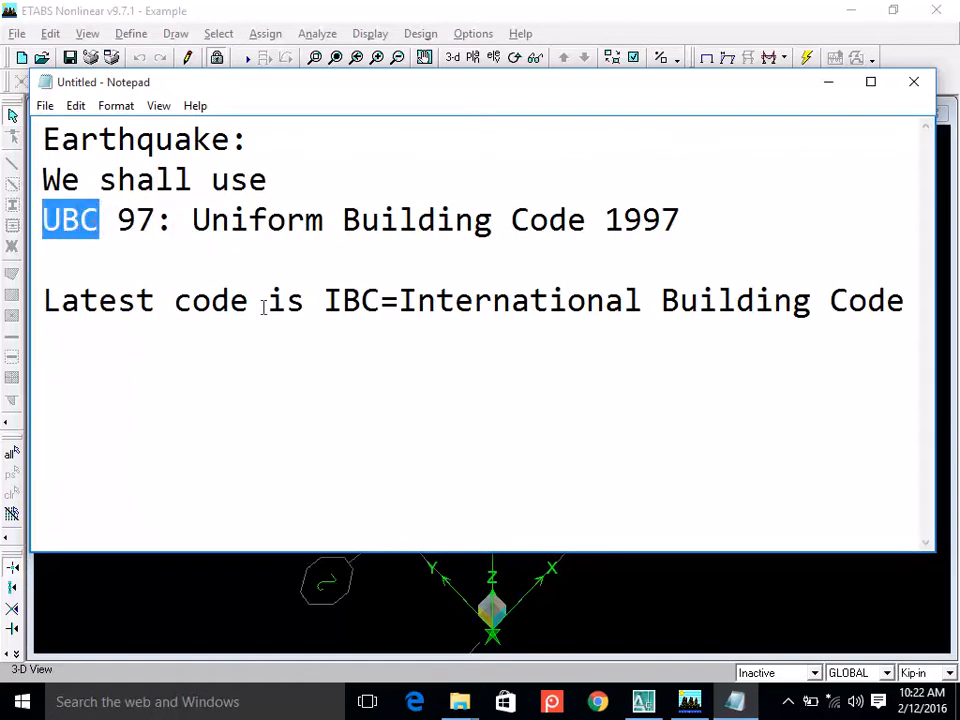
pyautogui.click(75, 225)
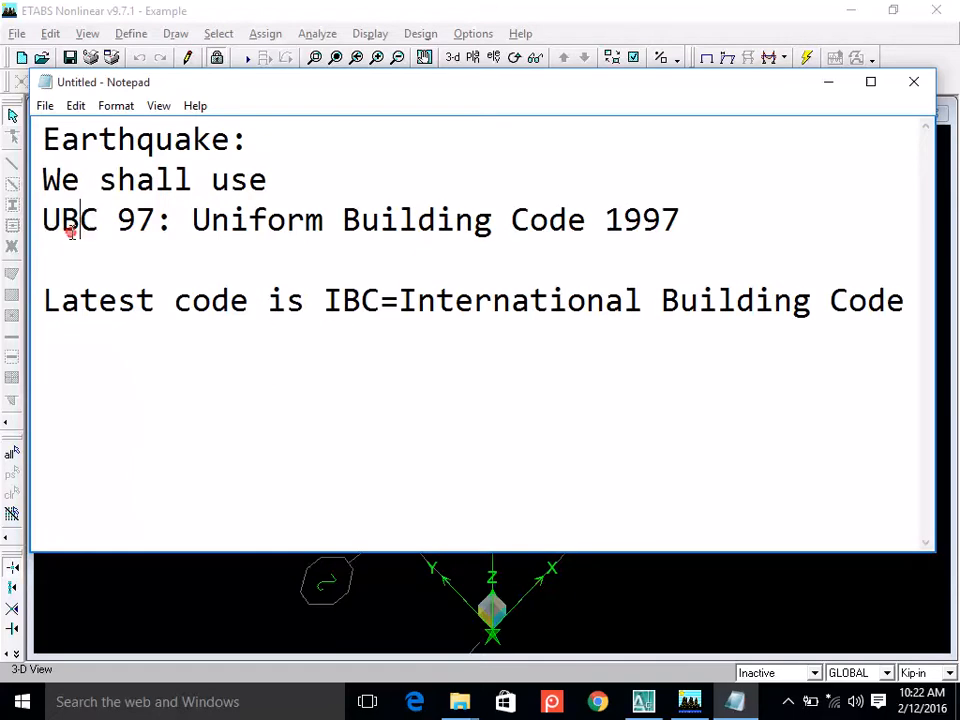
pyautogui.moveTo(324, 300); pyautogui.dragTo(380, 300)
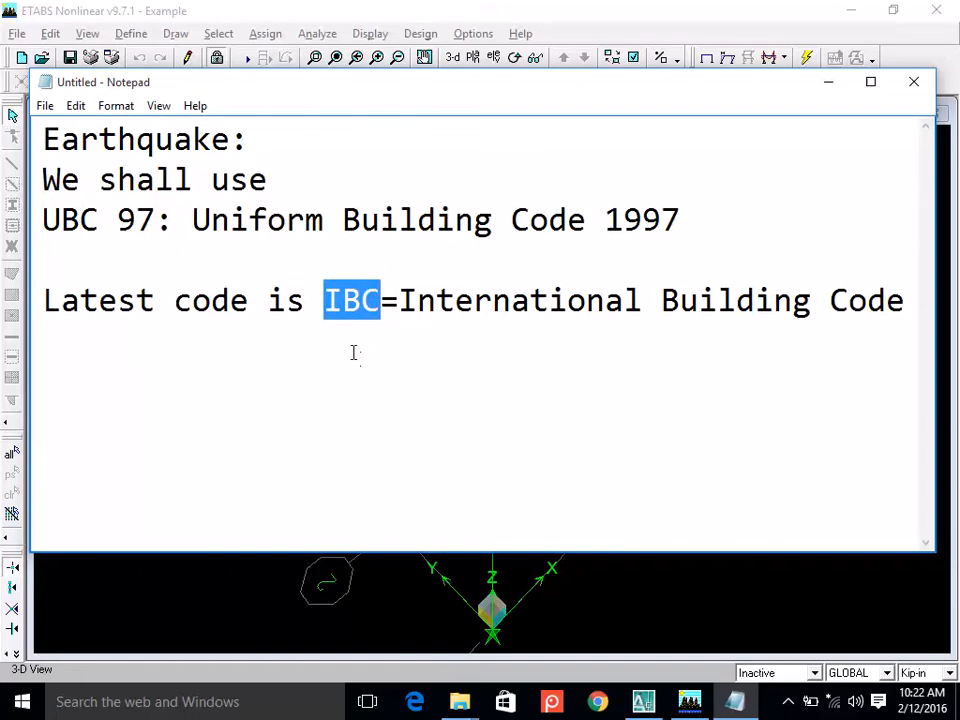
# Switch to ETABS and unlock the Example model, accepting deletion of its analysis results.
pyautogui.click(322, 15)
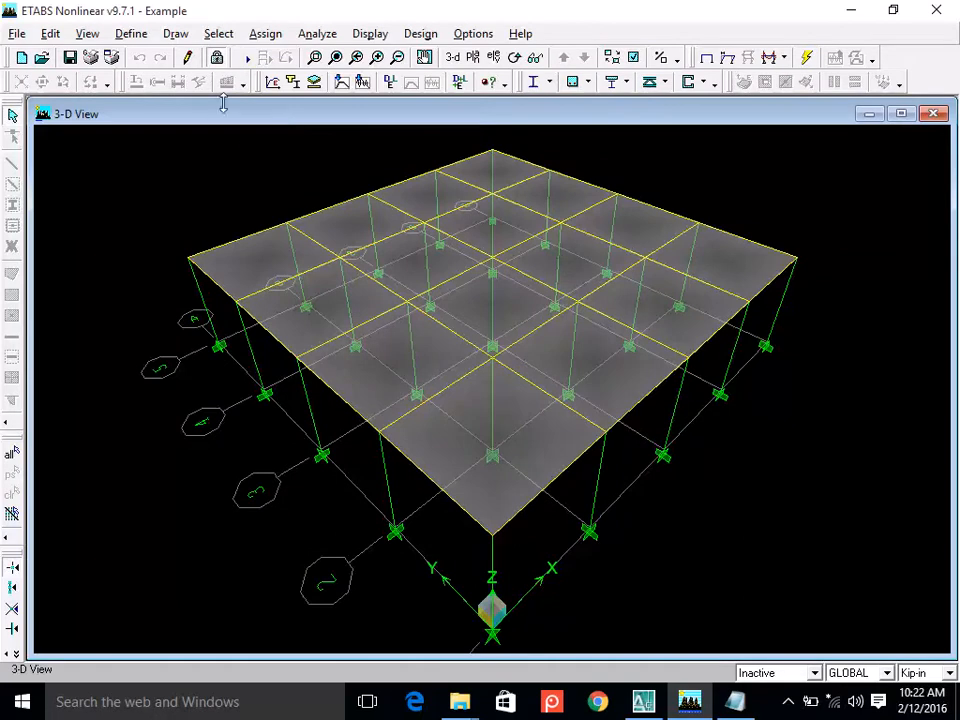
pyautogui.click(216, 57)
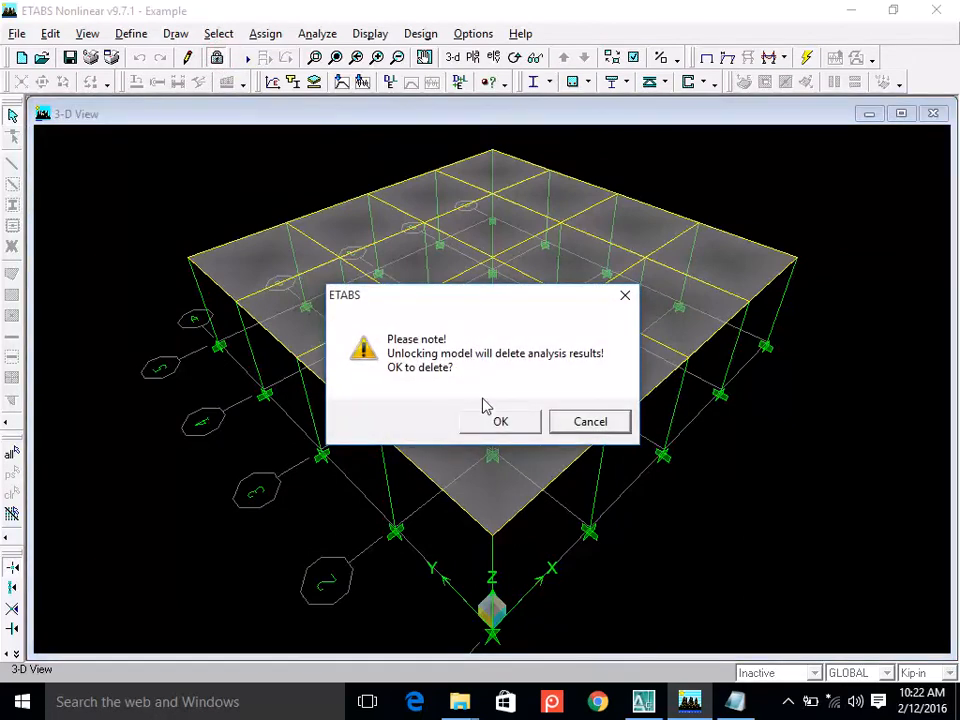
pyautogui.click(502, 422)
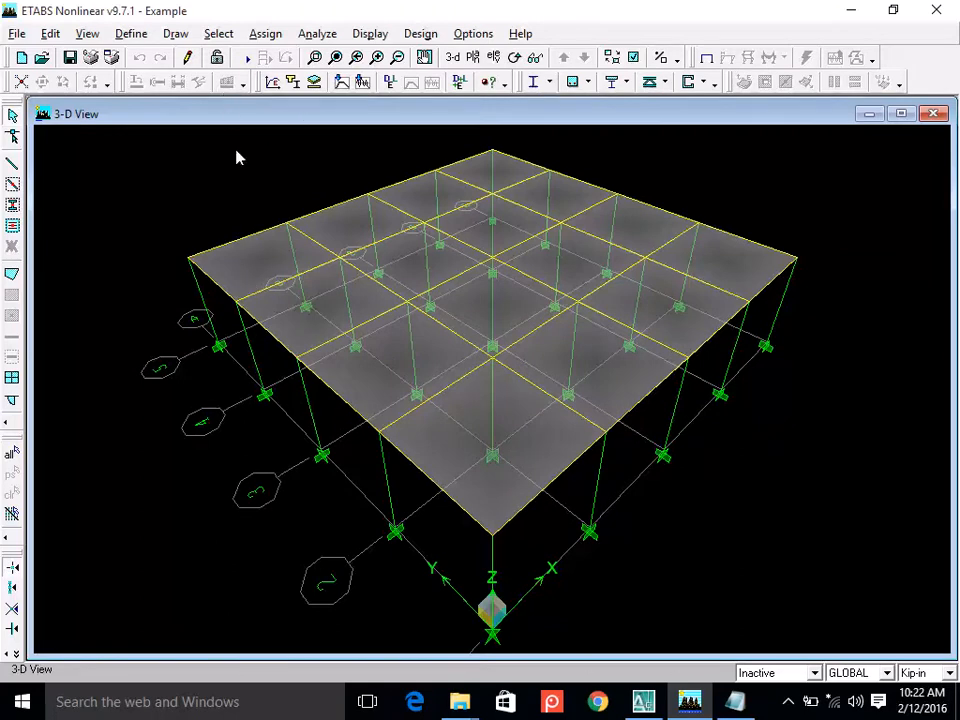
pyautogui.click(397, 57)
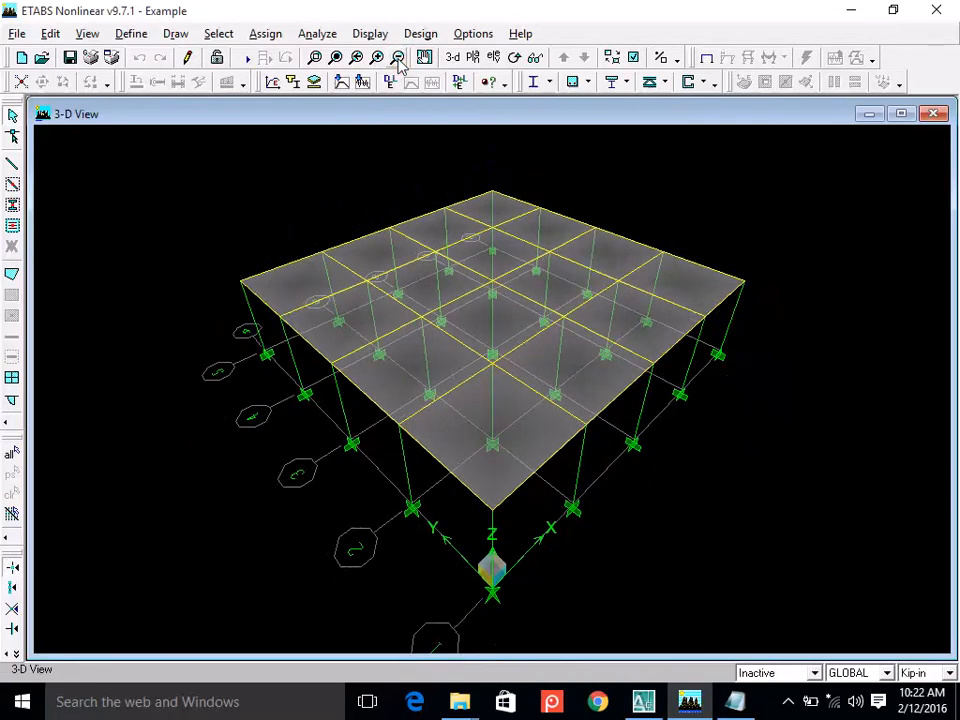
pyautogui.click(397, 57)
pyautogui.click(397, 57)
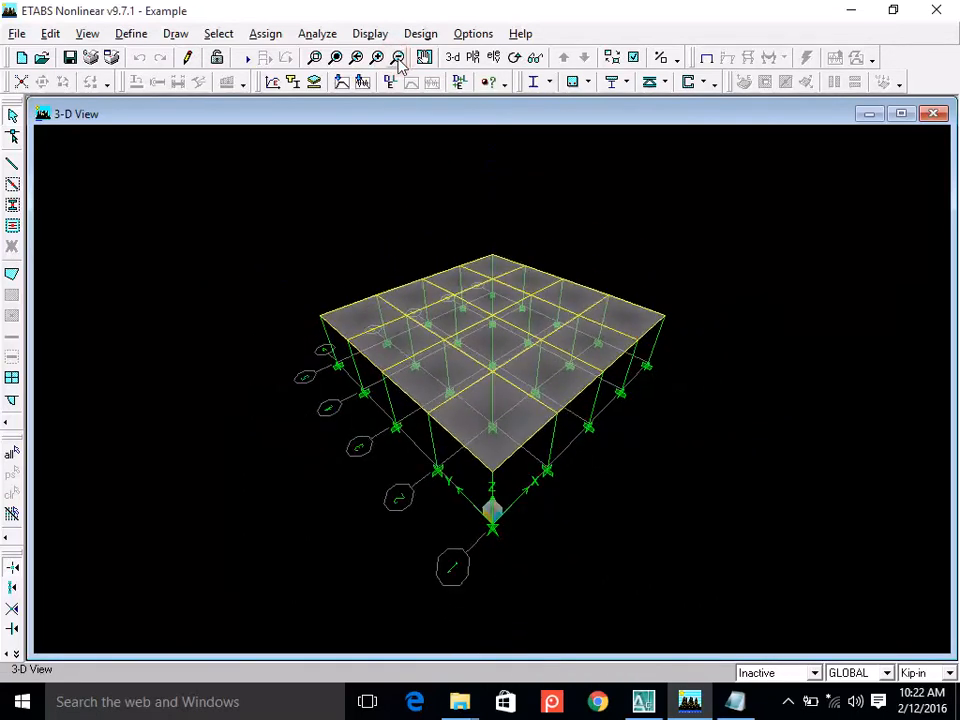
pyautogui.click(397, 57)
pyautogui.click(424, 57)
pyautogui.moveTo(274, 212); pyautogui.dragTo(274, 242)
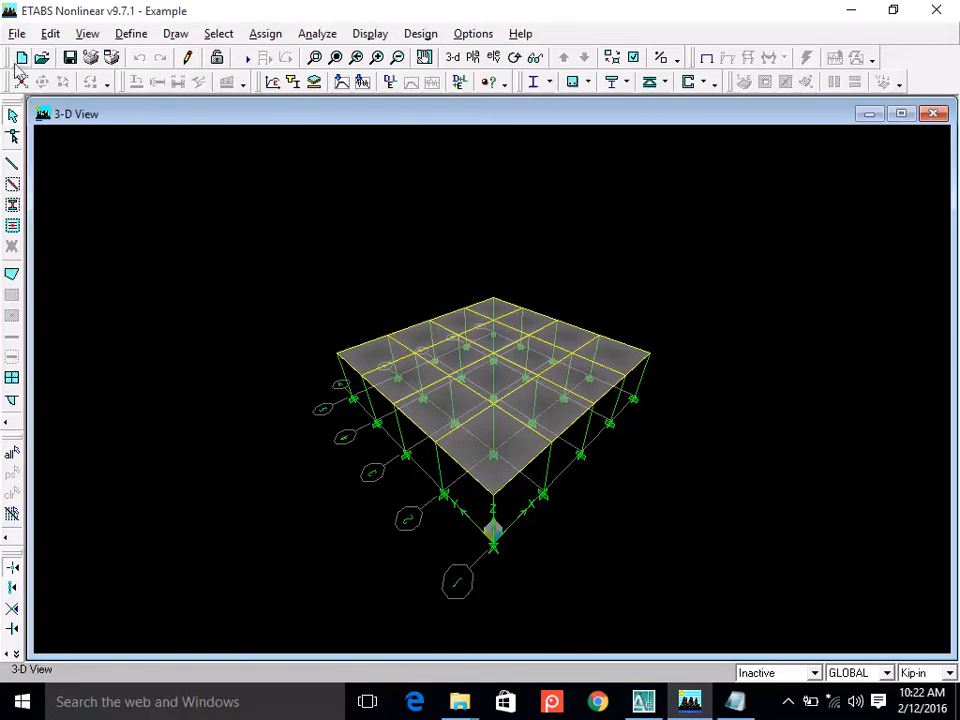
pyautogui.click(50, 33)
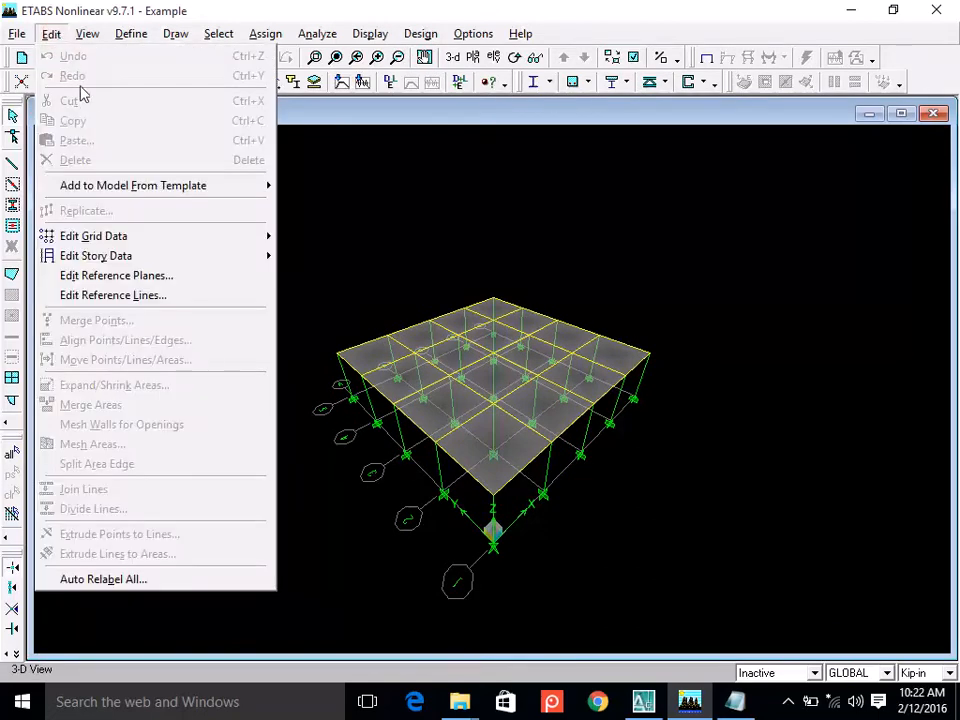
pyautogui.moveTo(176, 262)
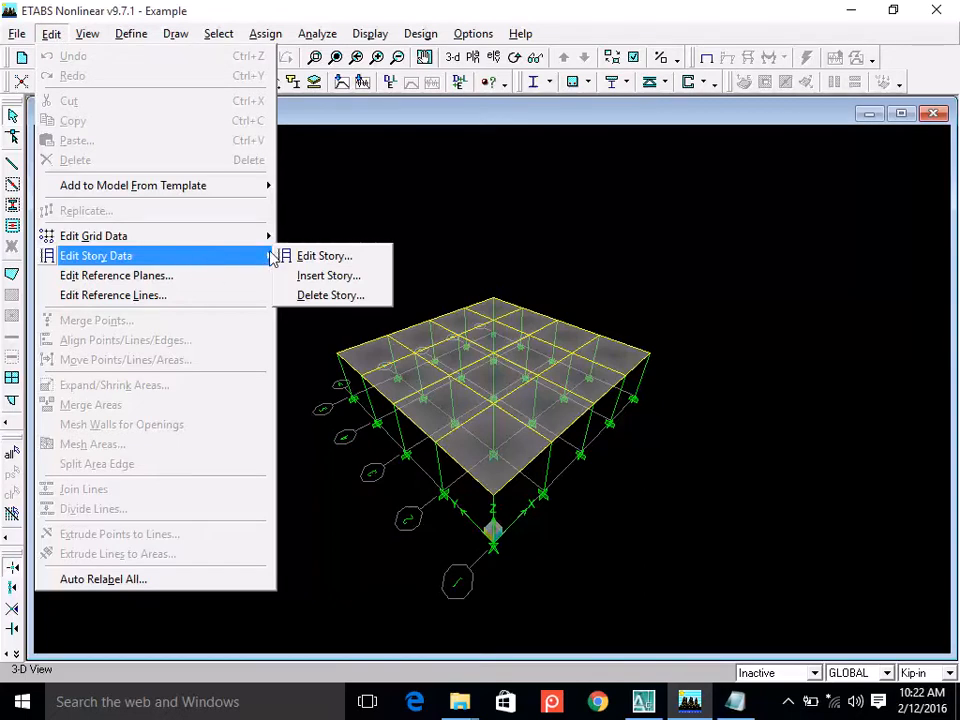
pyautogui.click(379, 285)
pyautogui.moveTo(420, 216); pyautogui.dragTo(133, 129)
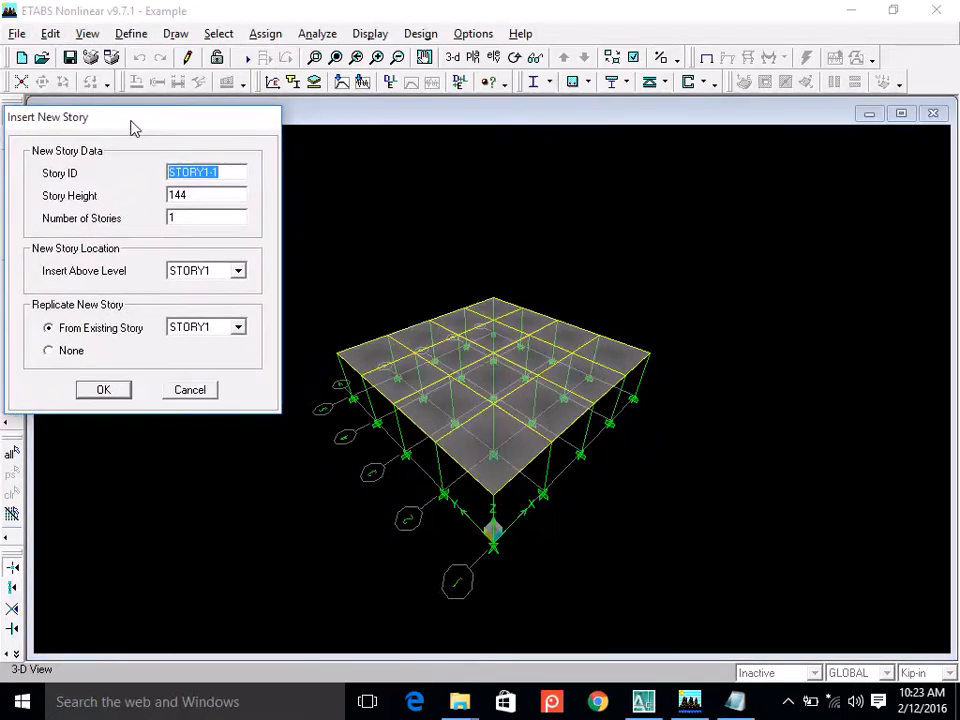
pyautogui.click(189, 389)
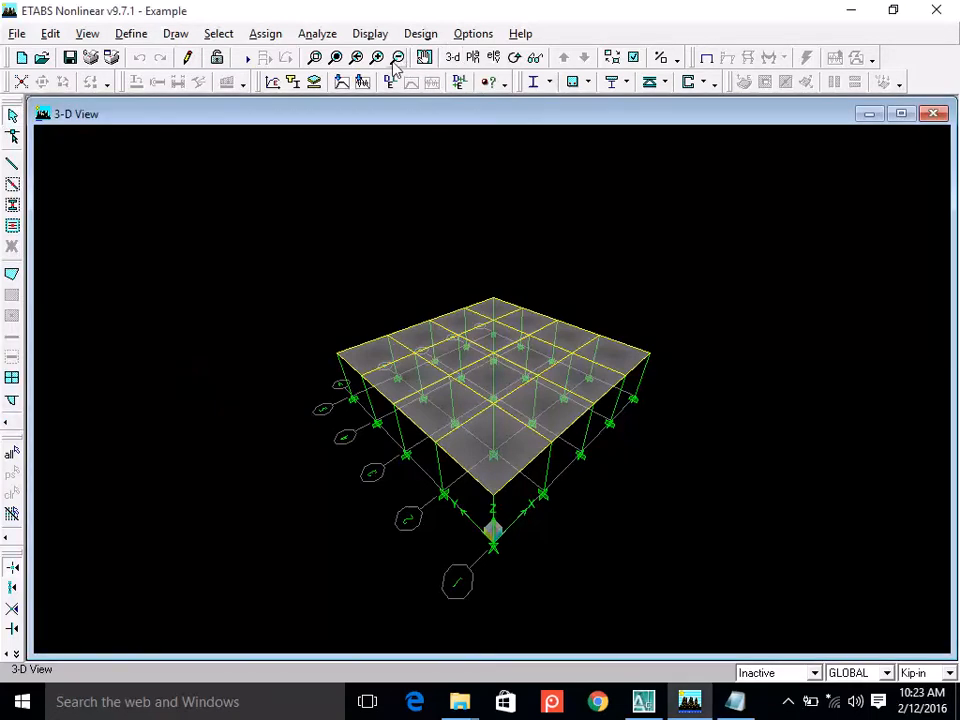
# Start inserting new stories into the model and set the number of stories to 12.
pyautogui.click(398, 58)
pyautogui.click(424, 57)
pyautogui.moveTo(465, 317); pyautogui.dragTo(594, 332)
pyautogui.click(50, 33)
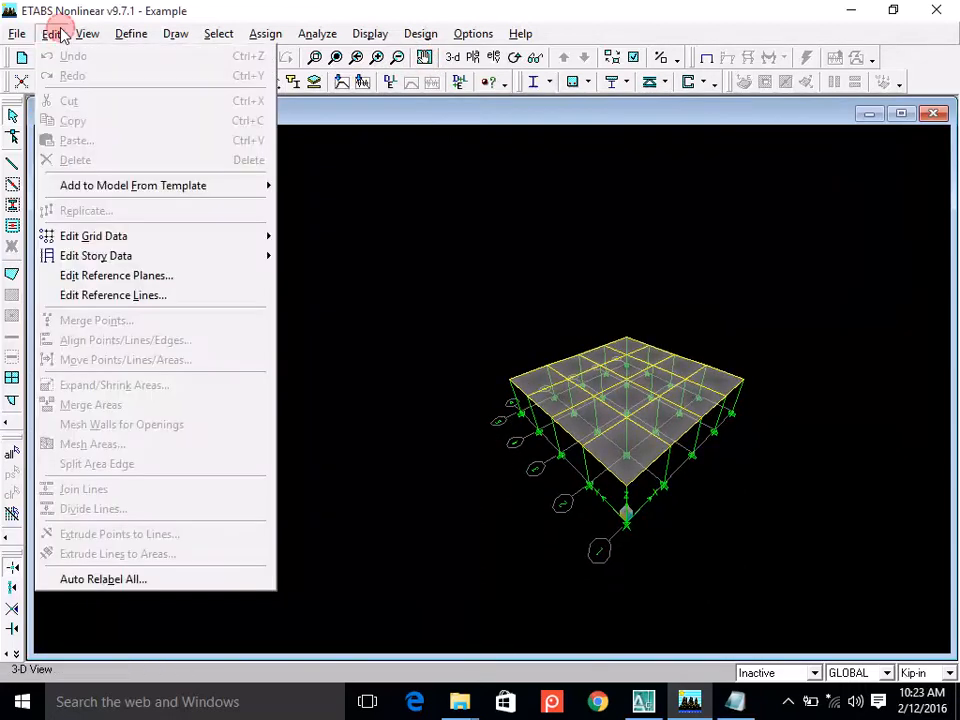
pyautogui.click(356, 274)
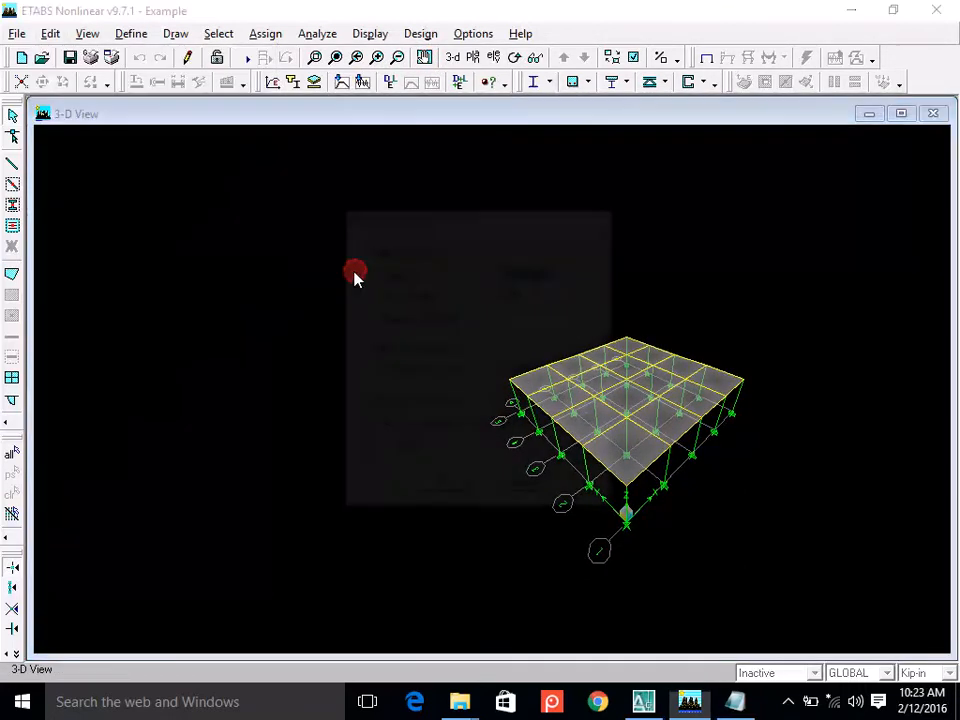
pyautogui.moveTo(193, 193); pyautogui.dragTo(161, 176)
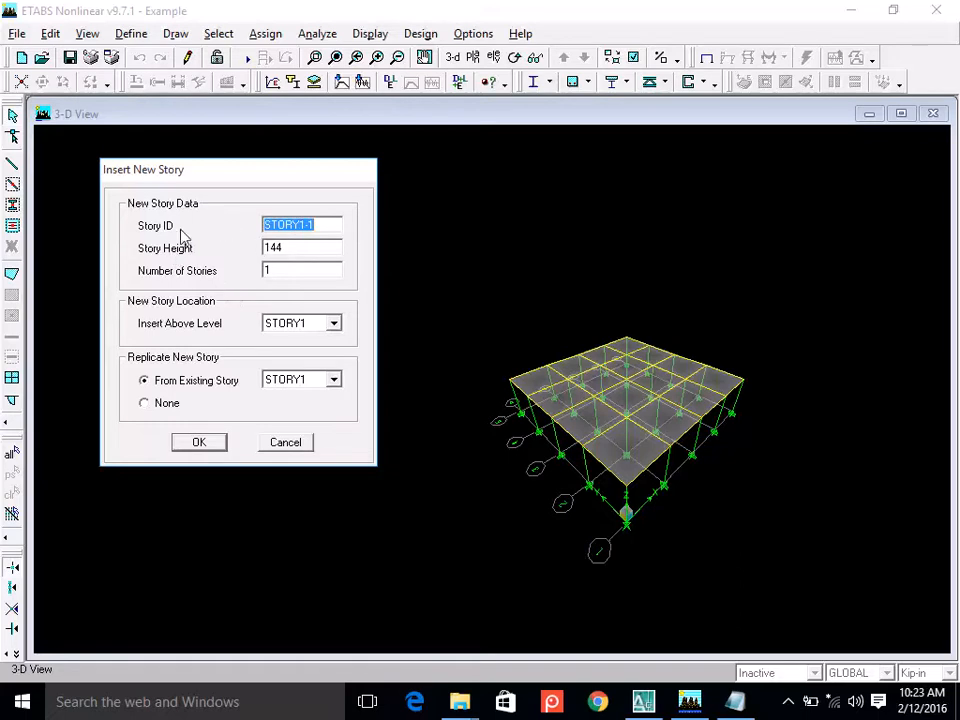
pyautogui.click(331, 226)
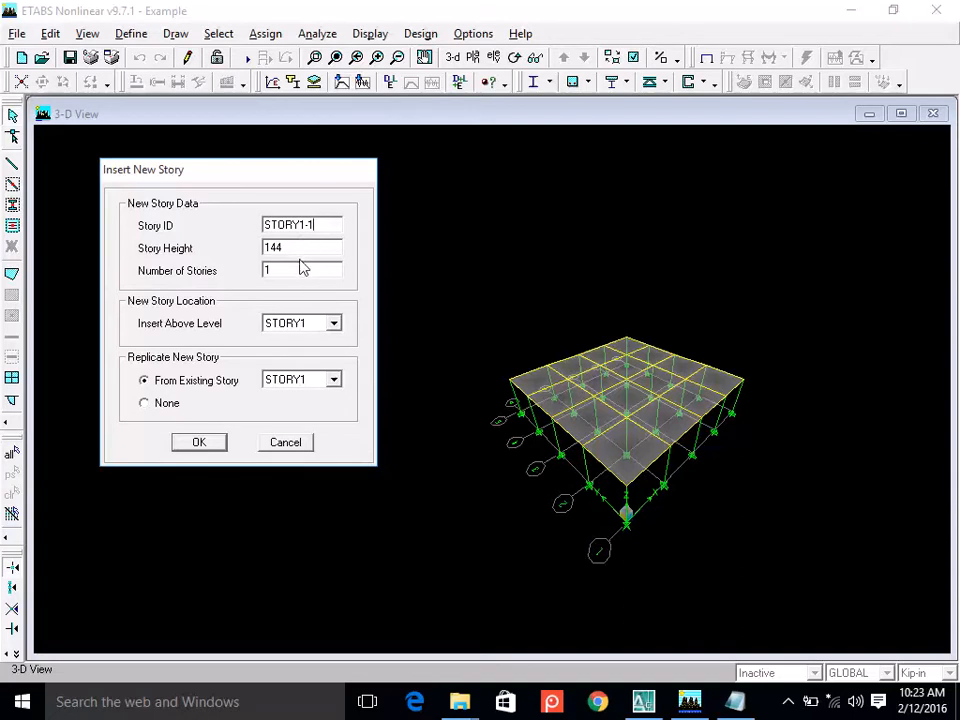
pyautogui.doubleClick(300, 246)
pyautogui.click(293, 248)
pyautogui.doubleClick(281, 272)
pyautogui.write('12')
# Insert the new stories above level STORY1, replicating them from the existing STORY1.
pyautogui.click(320, 325)
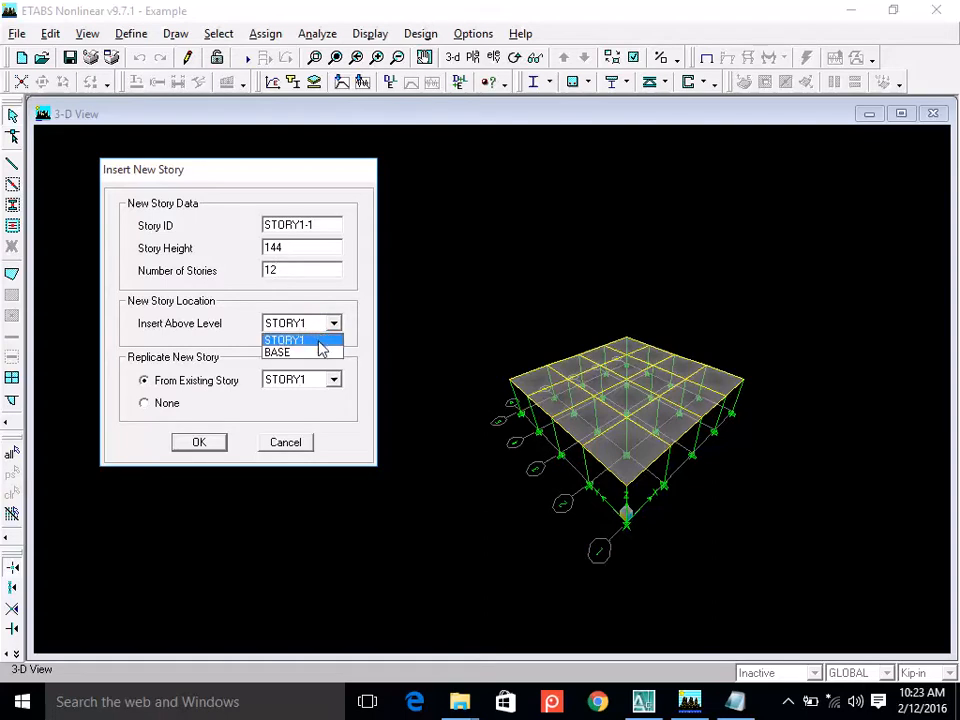
pyautogui.click(318, 342)
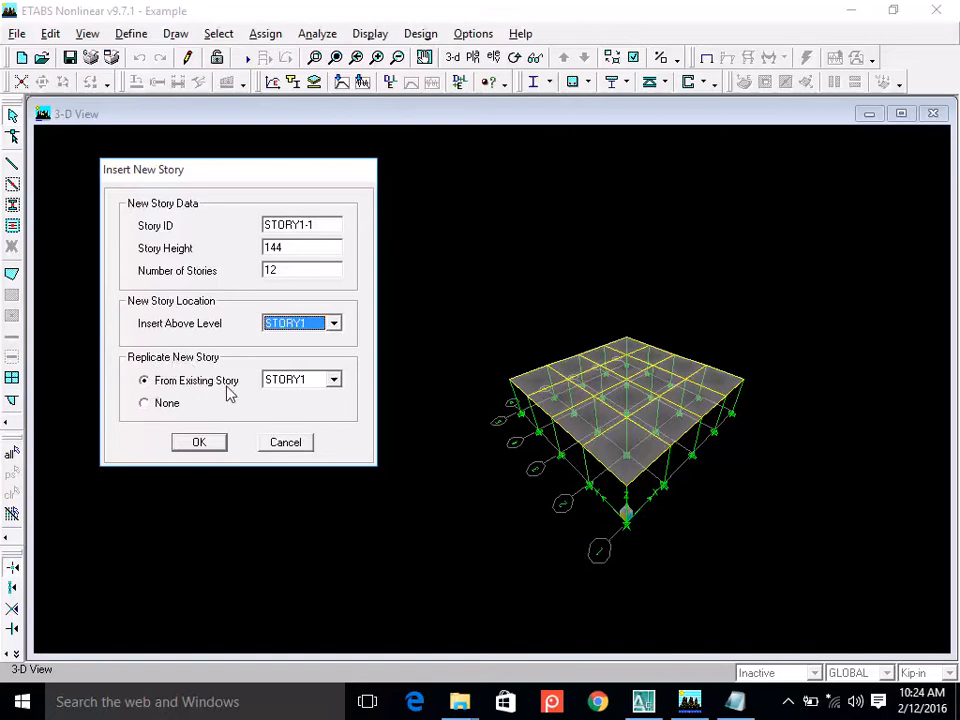
pyautogui.click(152, 406)
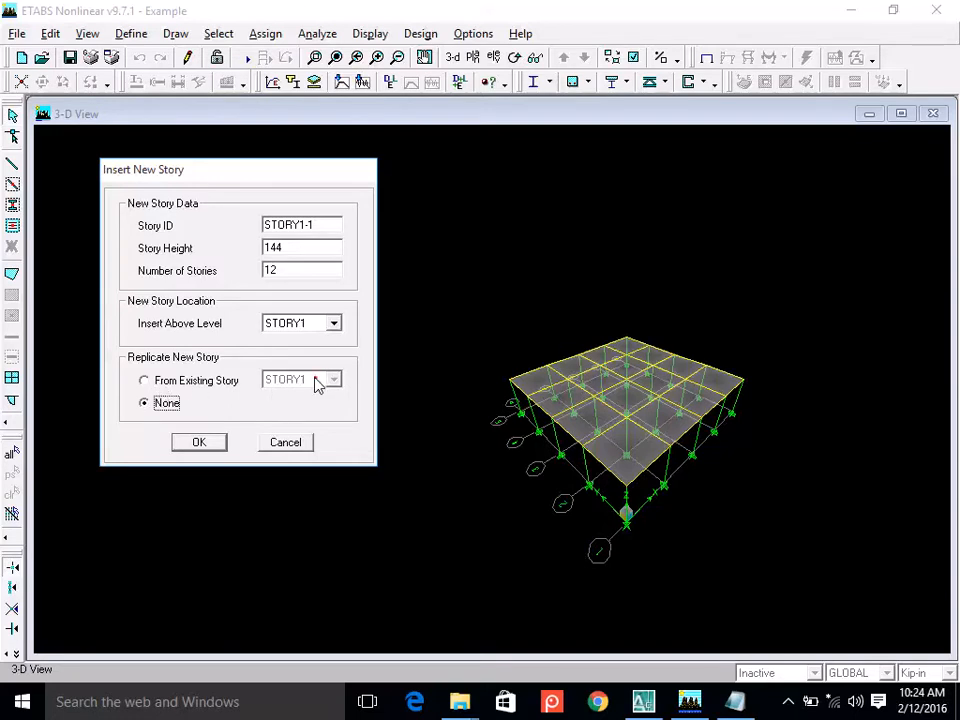
pyautogui.click(148, 380)
pyautogui.click(321, 380)
pyautogui.click(320, 391)
pyautogui.click(306, 385)
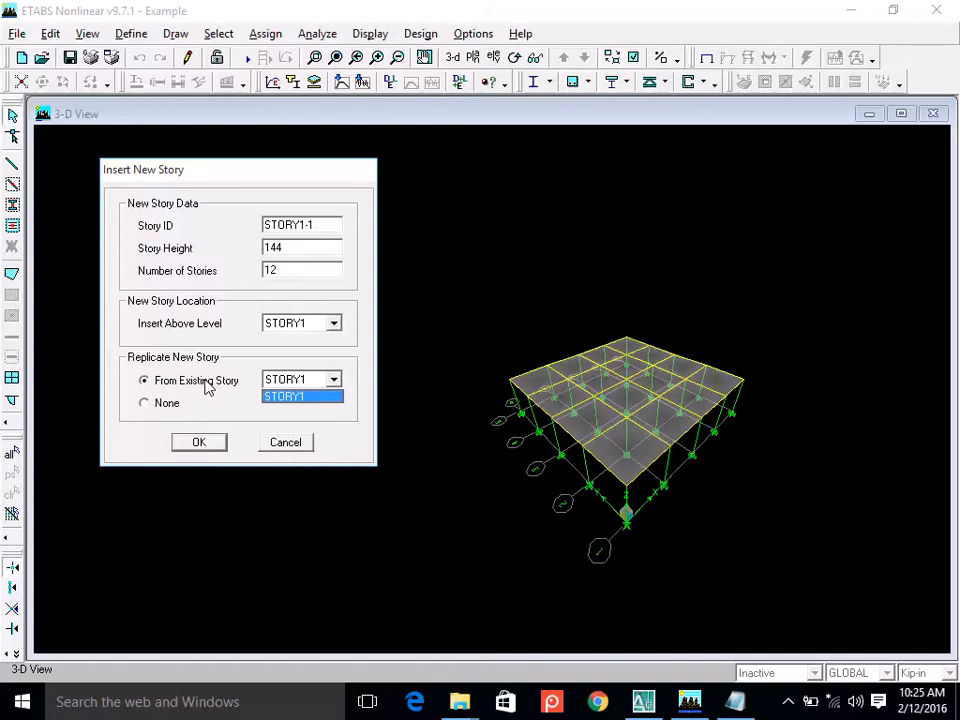
pyautogui.click(207, 387)
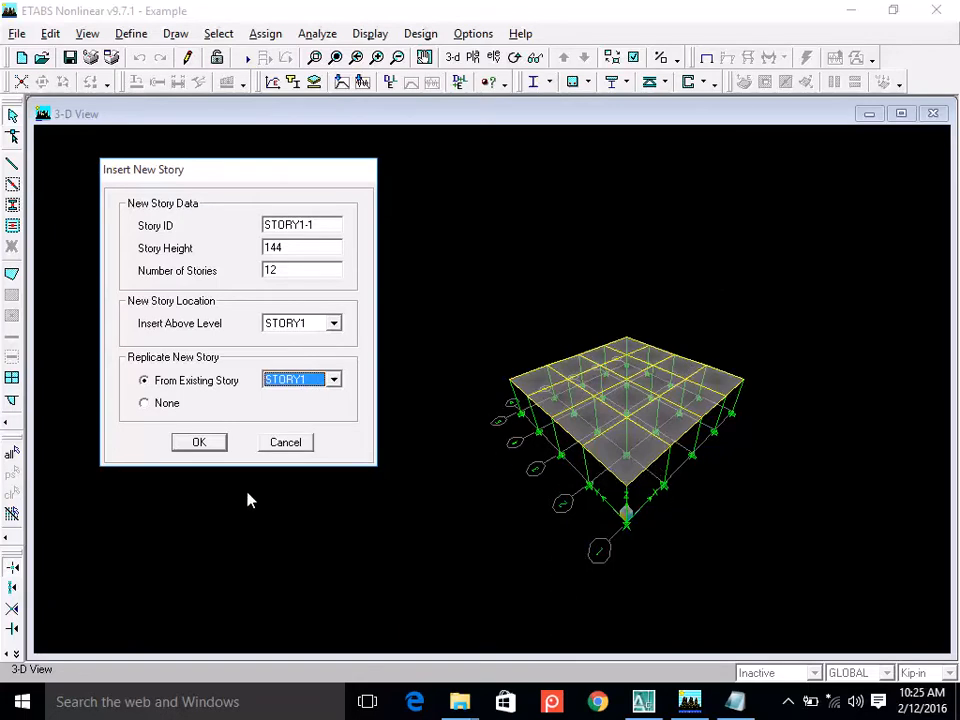
pyautogui.click(200, 446)
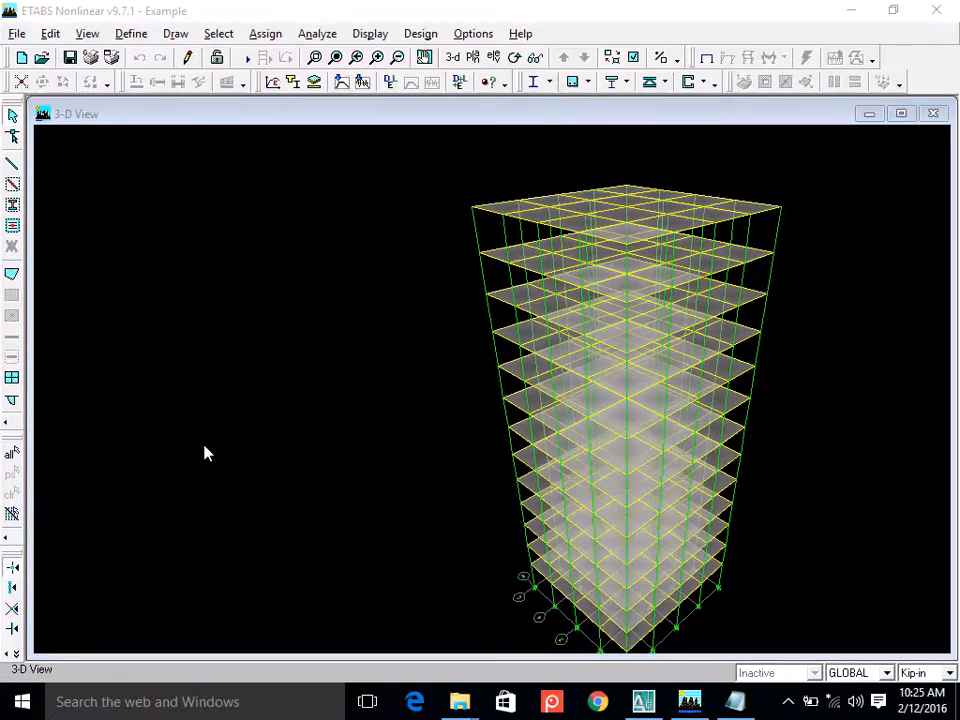
# Examine the whole extended building in 3-D and in the elevation view of grid line 1.
pyautogui.click(336, 57)
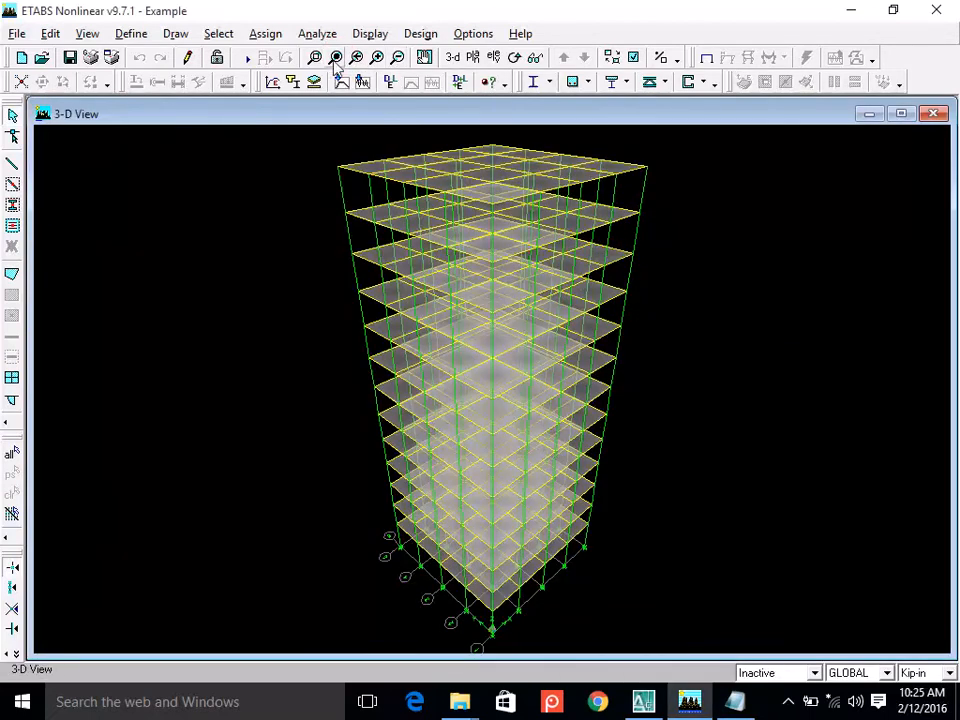
pyautogui.click(397, 57)
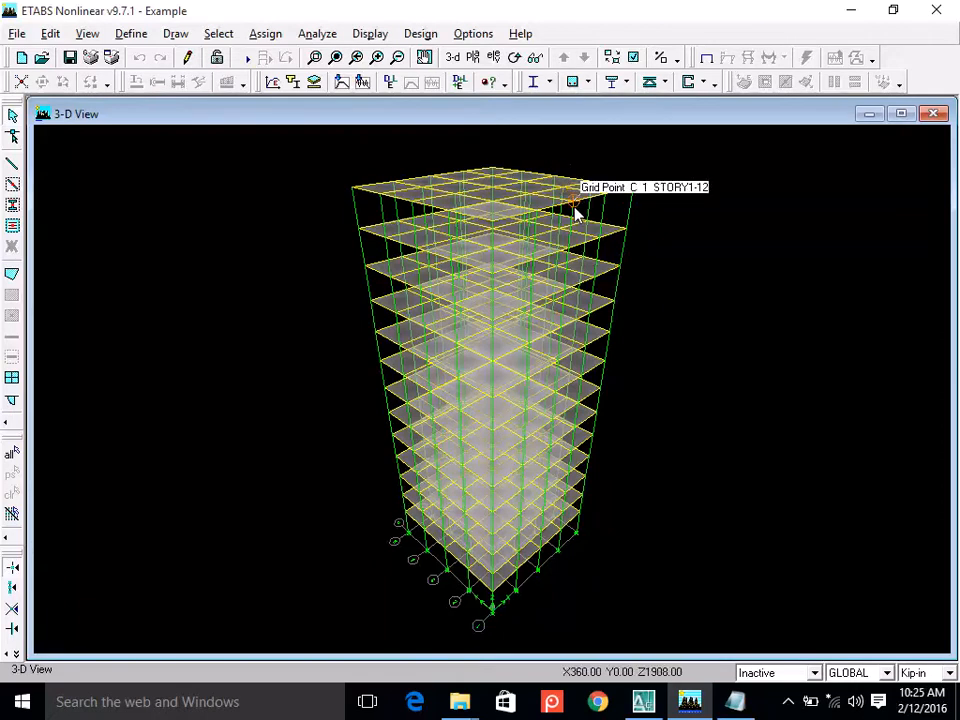
pyautogui.click(493, 57)
pyautogui.click(501, 442)
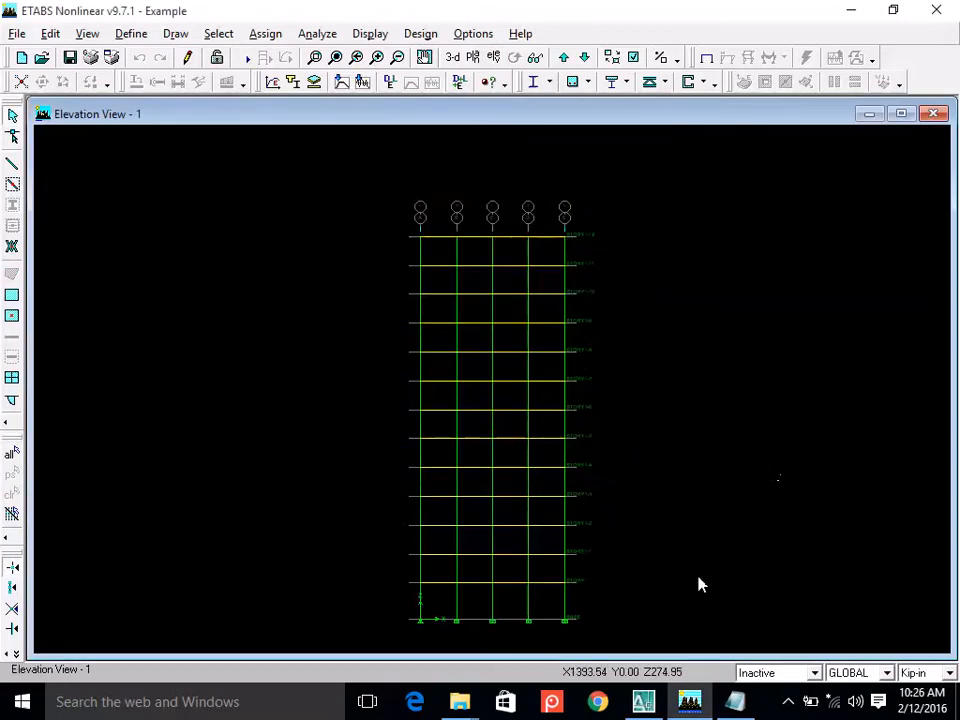
pyautogui.click(424, 57)
pyautogui.moveTo(260, 313); pyautogui.dragTo(251, 296)
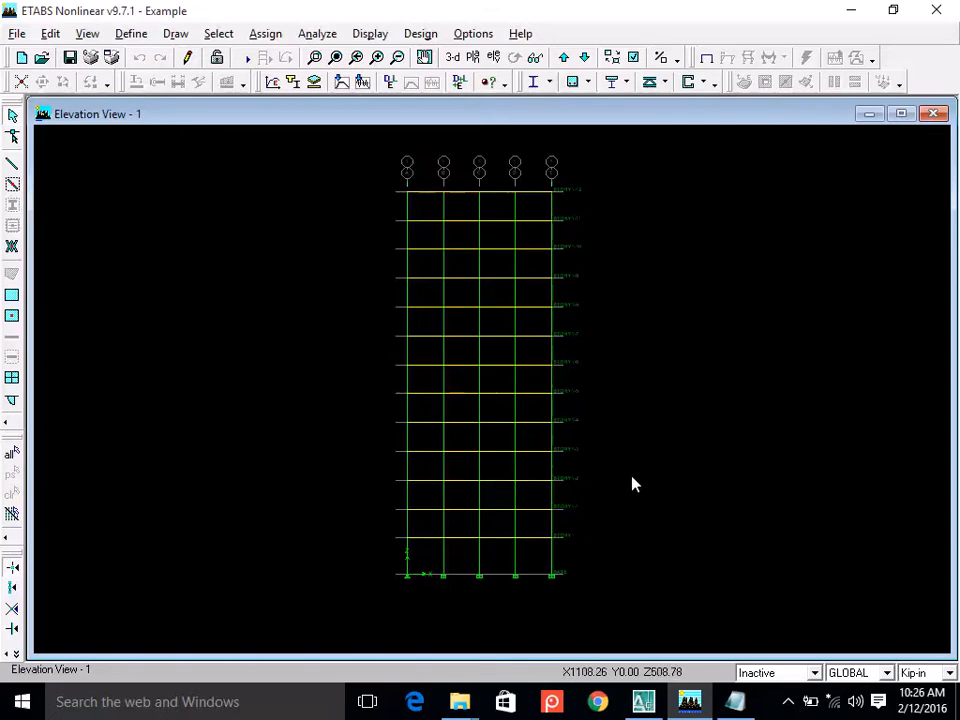
# Assign the COL15X15 frame section to the full-height column line at the origin in elevation 1 and clear the selection.
pyautogui.click(314, 57)
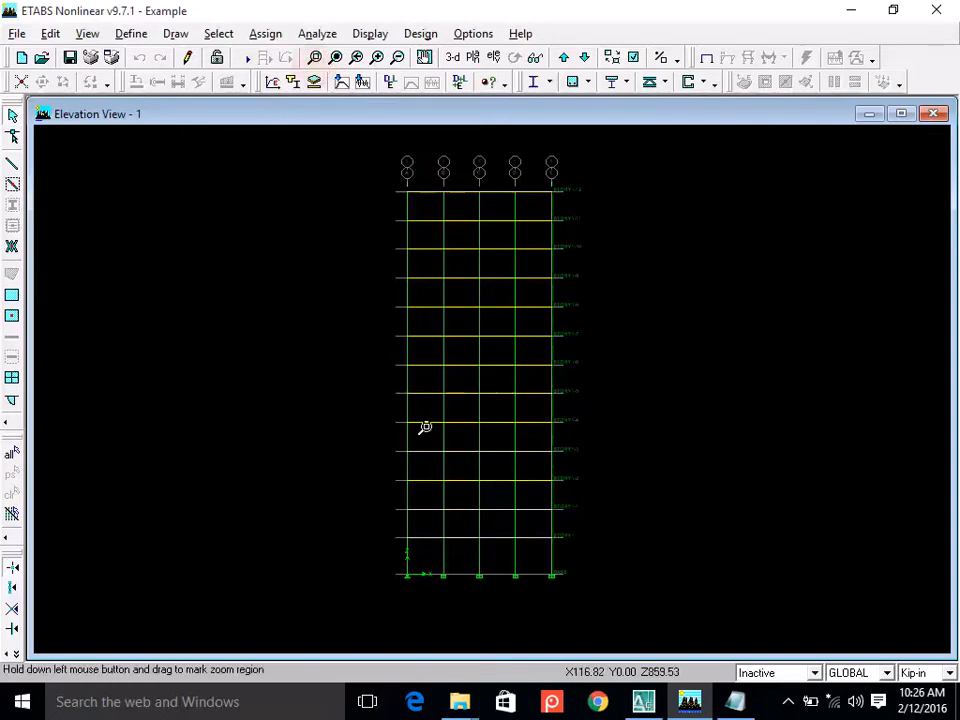
pyautogui.moveTo(358, 531); pyautogui.dragTo(480, 599)
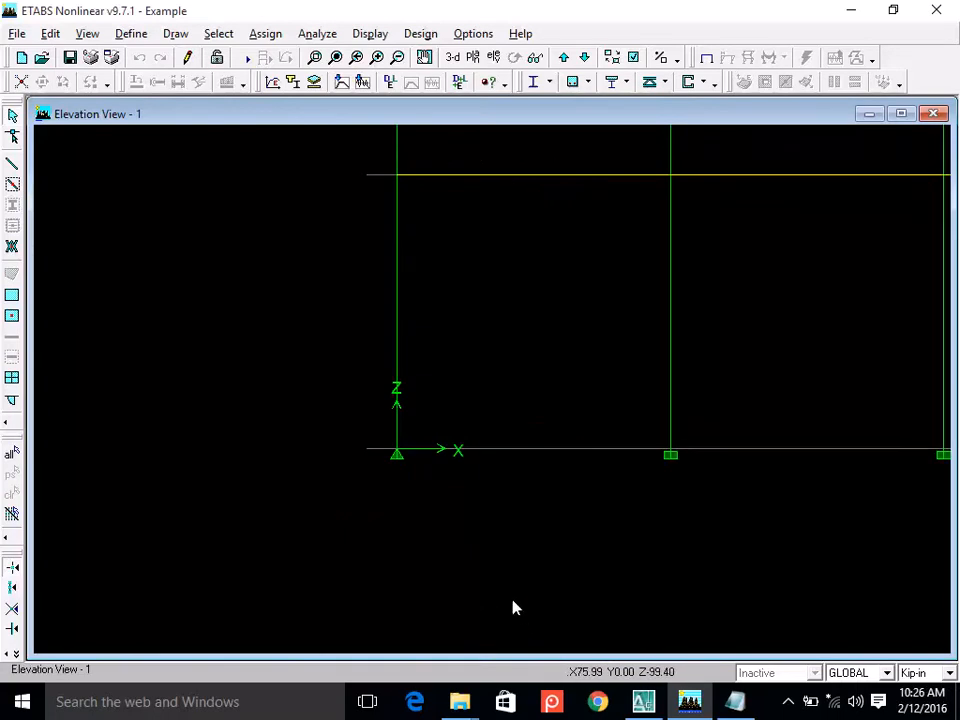
pyautogui.click(398, 318)
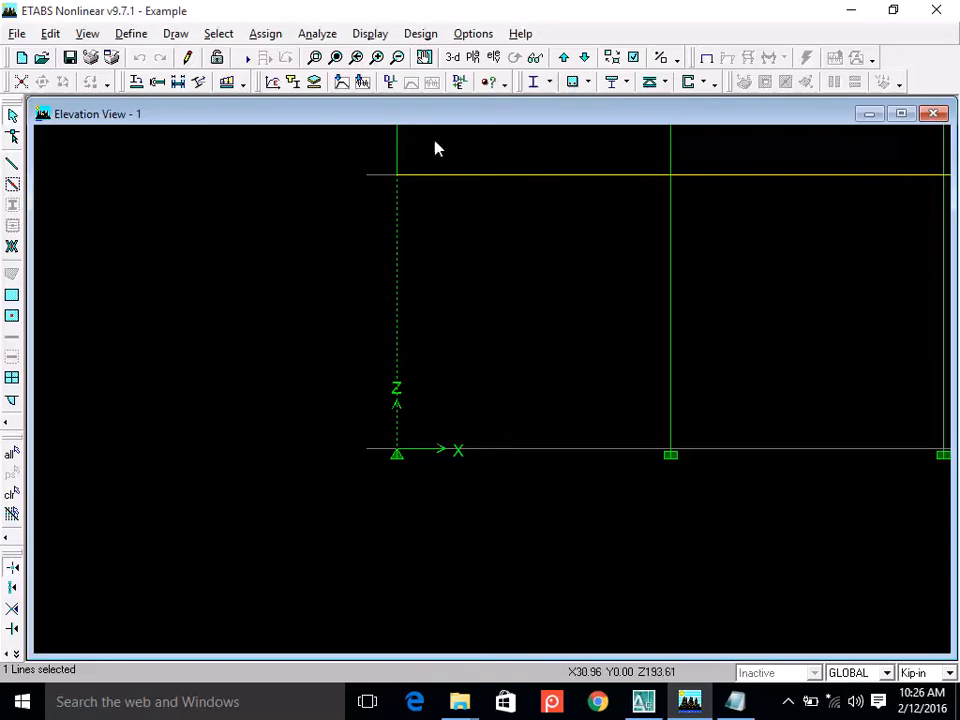
pyautogui.click(334, 57)
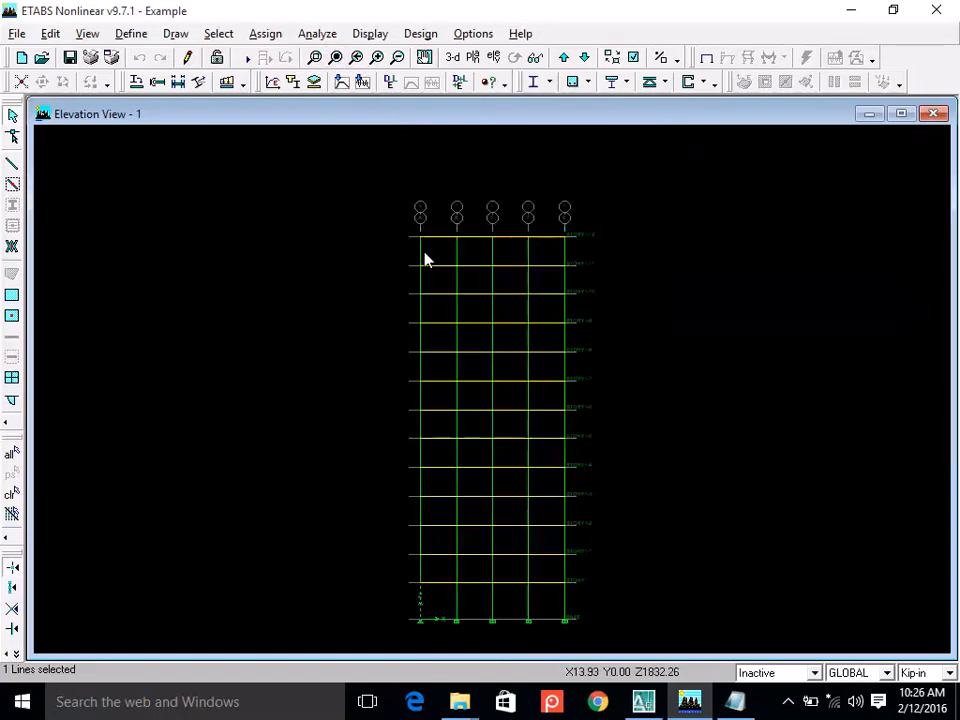
pyautogui.moveTo(410, 226); pyautogui.dragTo(446, 628)
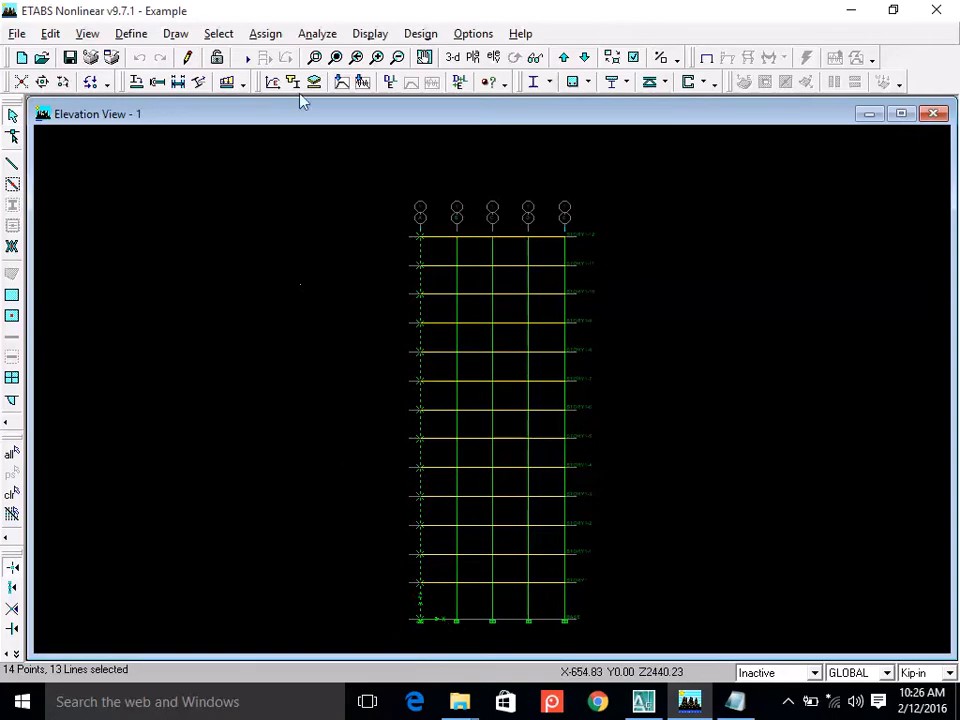
pyautogui.click(265, 34)
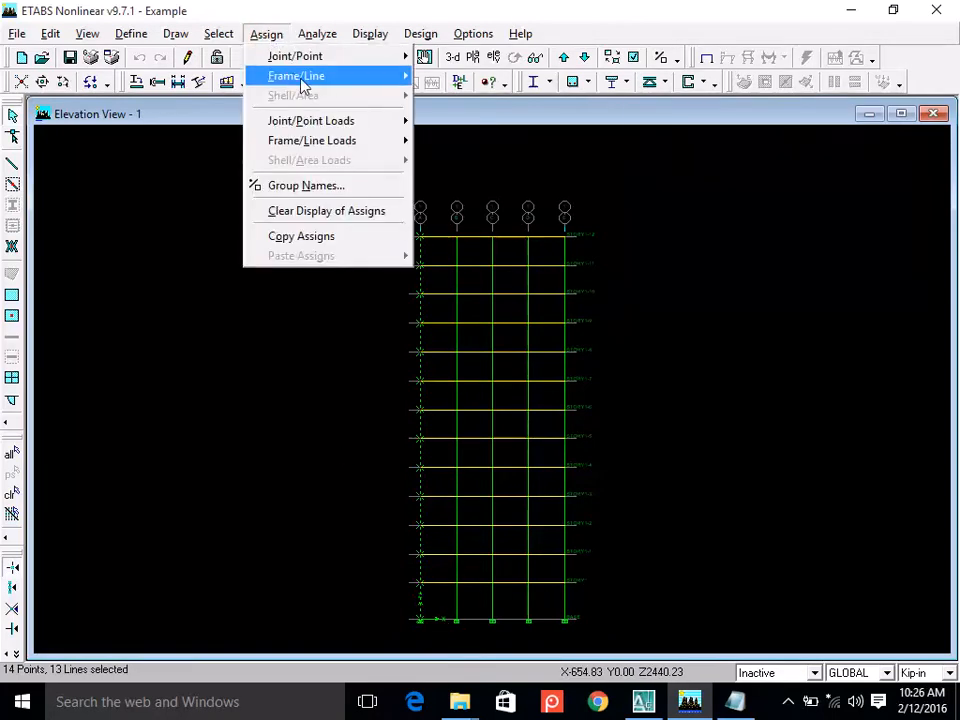
pyautogui.moveTo(295, 77)
pyautogui.click(462, 75)
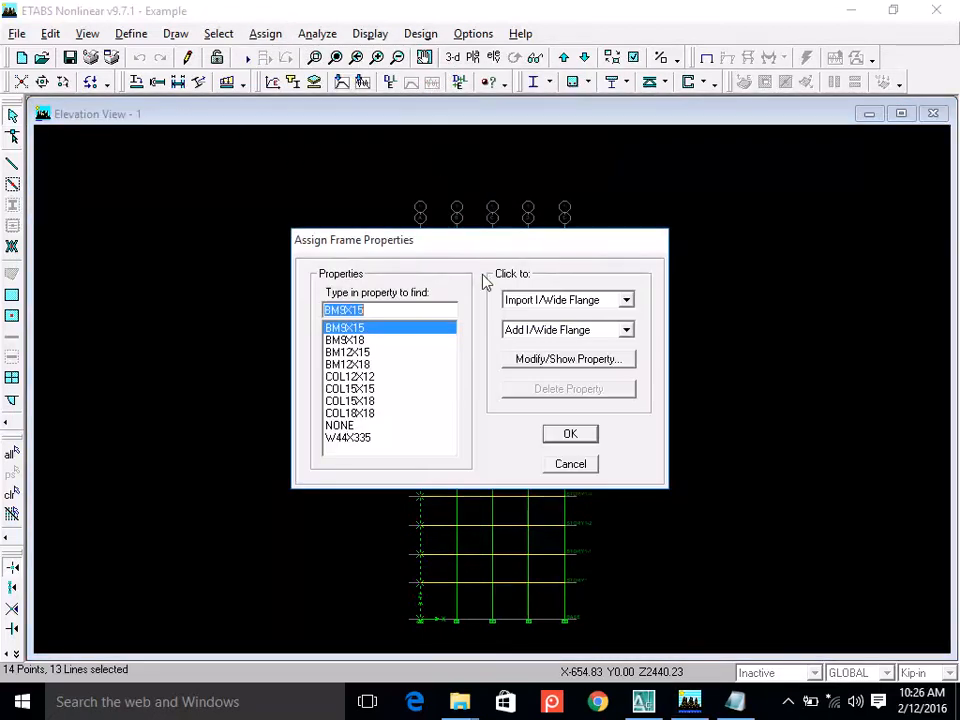
pyautogui.click(368, 389)
pyautogui.click(565, 435)
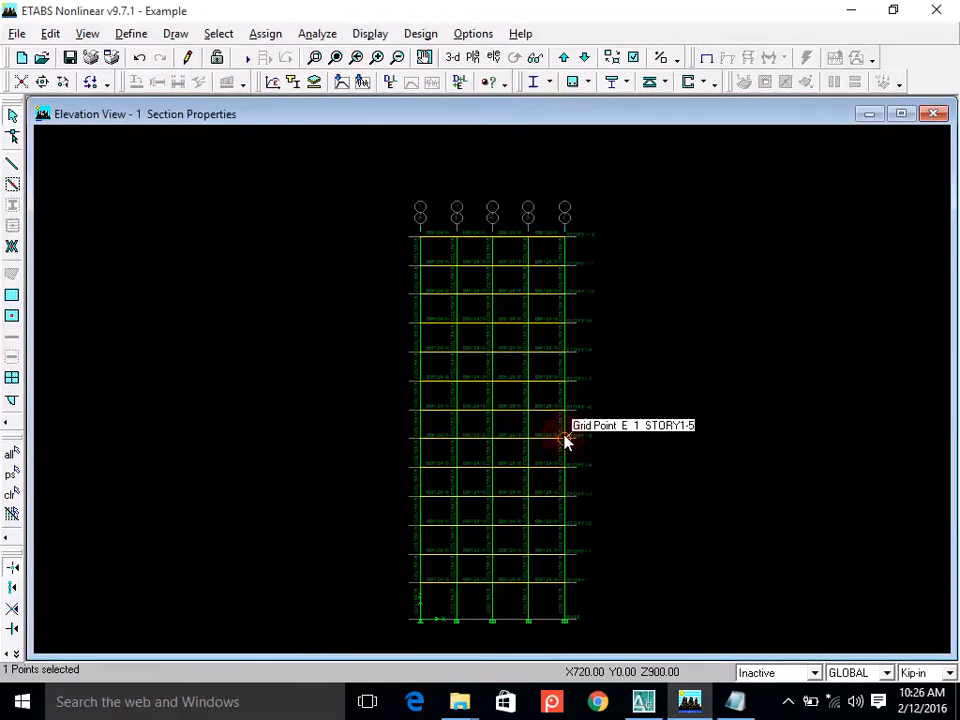
pyautogui.click(9, 495)
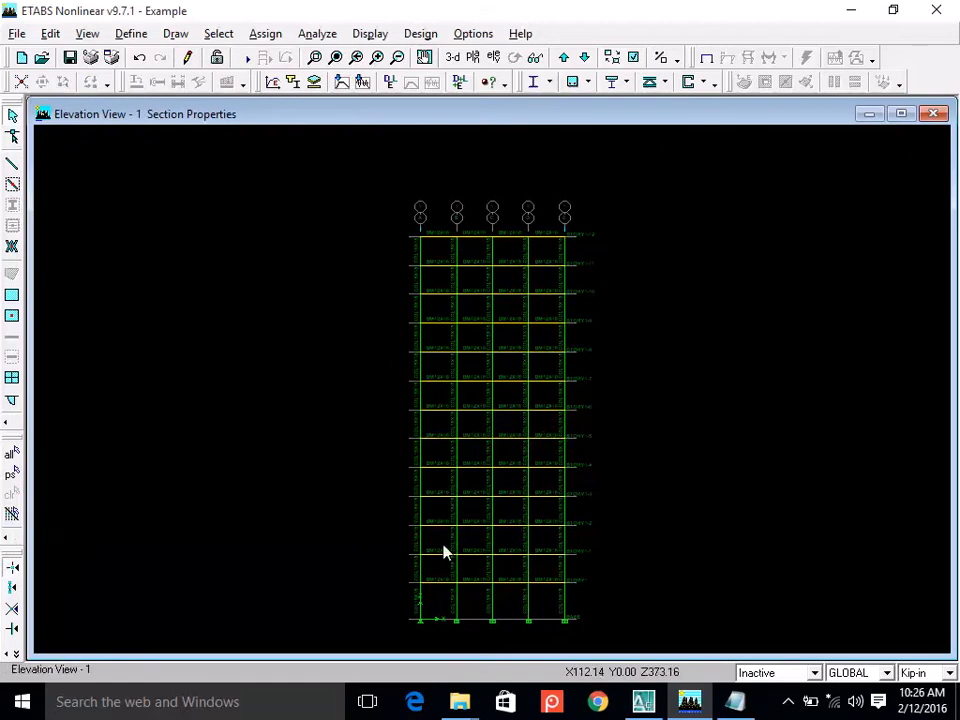
# Assign a fully fixed restraint to the base point of the column at the origin.
pyautogui.click(315, 57)
pyautogui.moveTo(389, 588); pyautogui.dragTo(452, 635)
pyautogui.moveTo(444, 420); pyautogui.dragTo(508, 480)
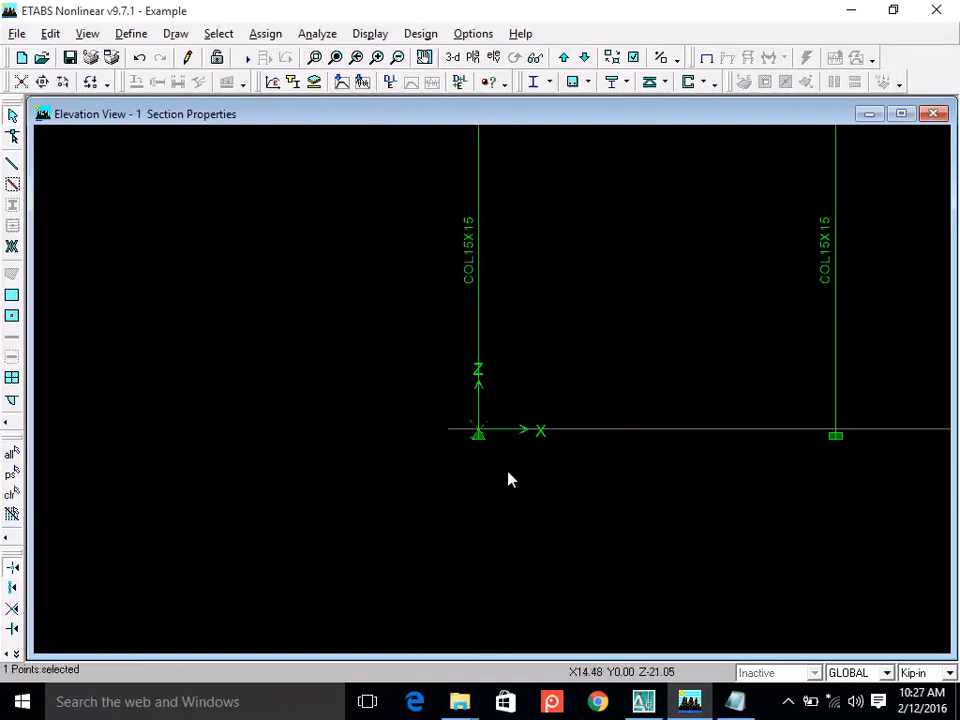
pyautogui.click(63, 83)
pyautogui.click(446, 413)
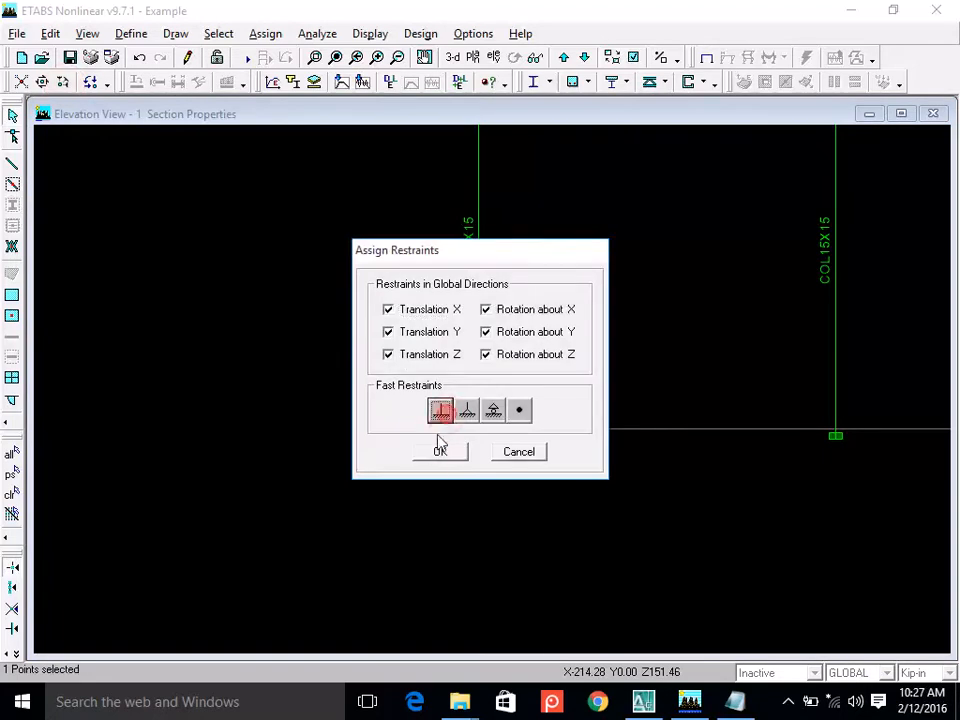
pyautogui.click(429, 461)
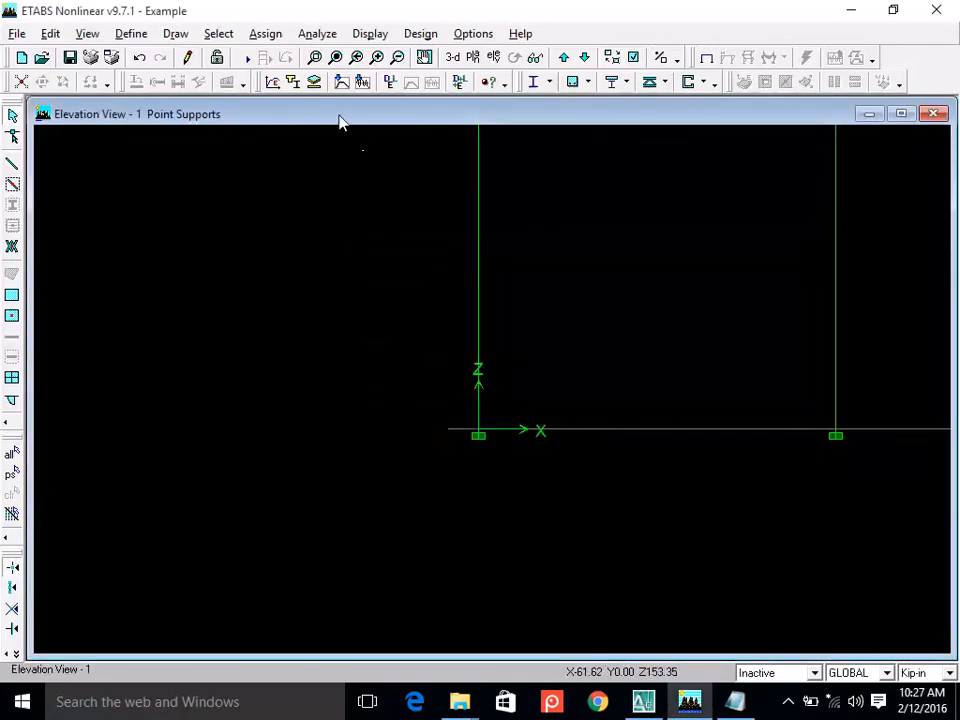
# Start defining a static load case and set its load type to QUAKE.
pyautogui.click(336, 58)
pyautogui.click(424, 57)
pyautogui.moveTo(392, 255); pyautogui.dragTo(369, 210)
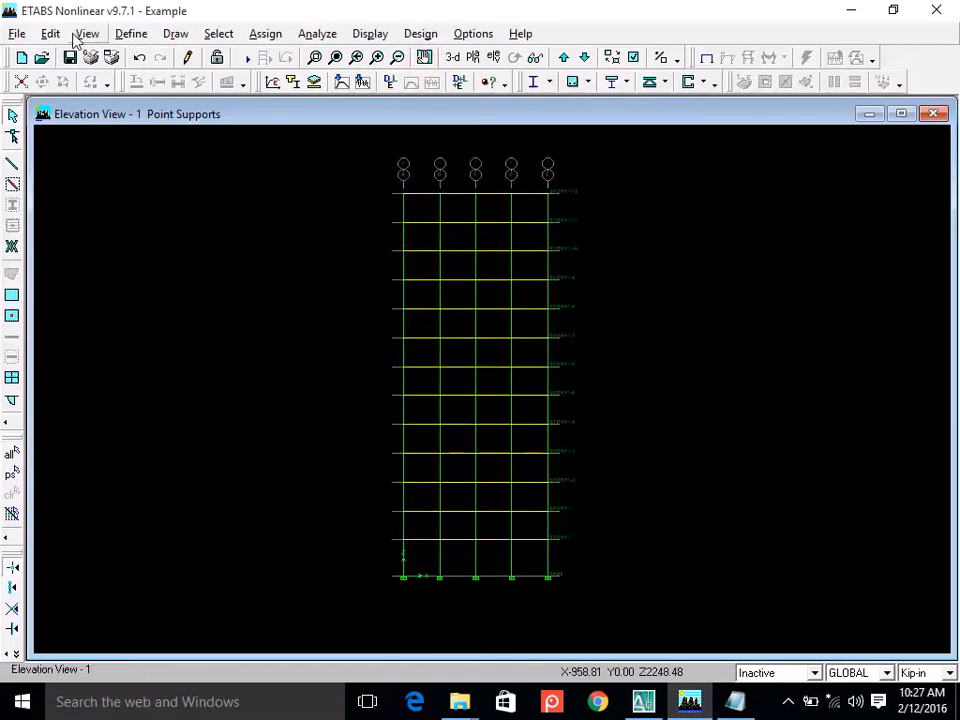
pyautogui.click(133, 36)
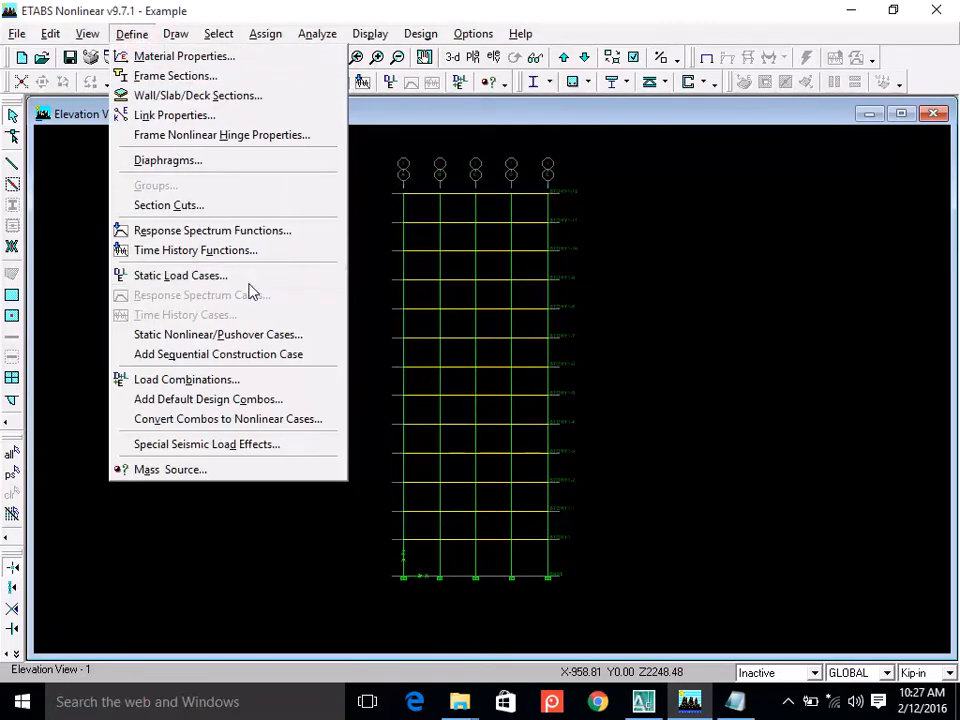
pyautogui.click(180, 275)
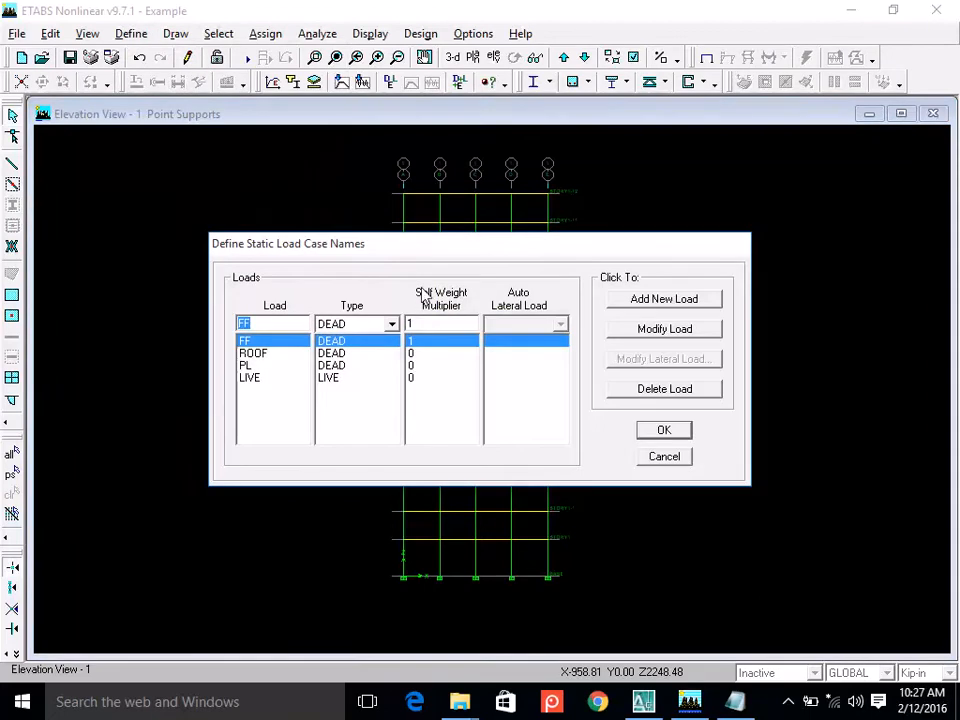
pyautogui.click(391, 323)
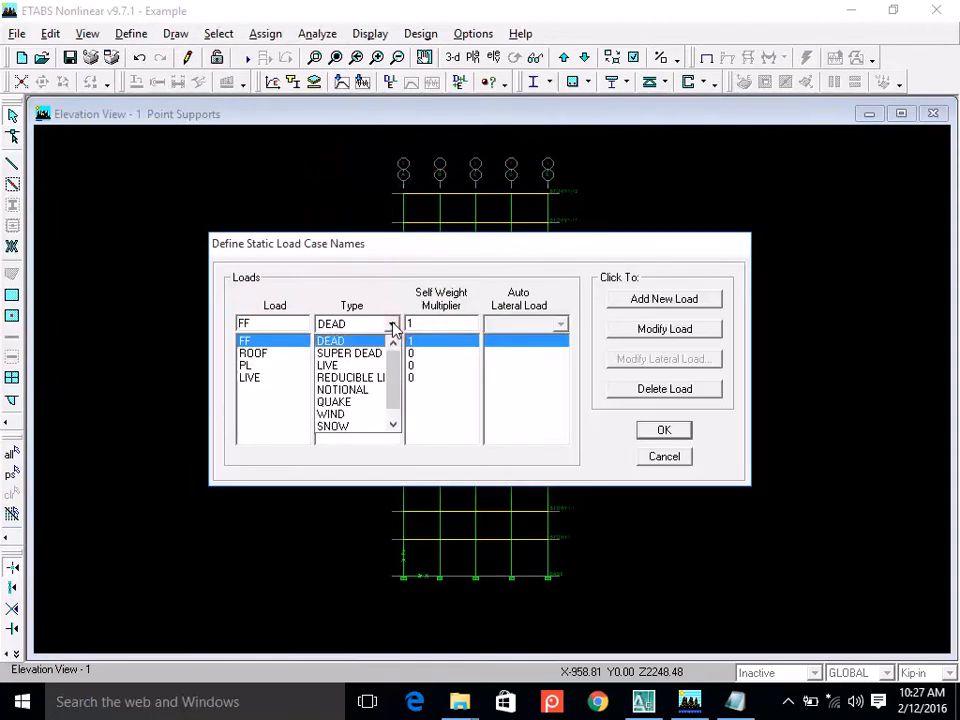
pyautogui.click(352, 402)
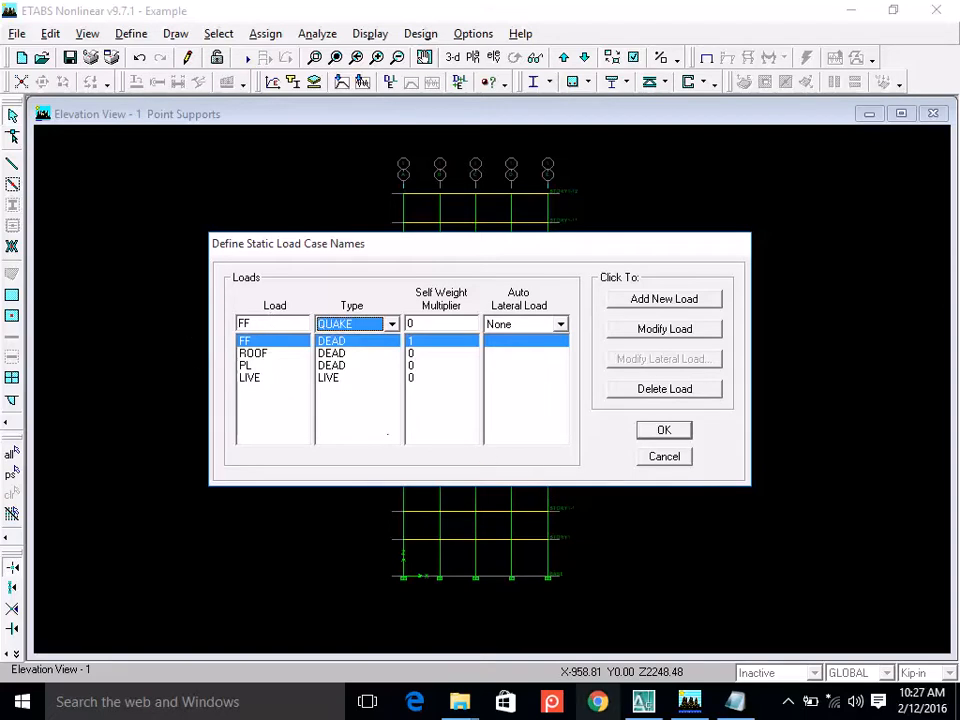
# Switch to Notepad and add the line "EQx and EQy" below the building code notes, leaving a blank line between.
pyautogui.click(736, 706)
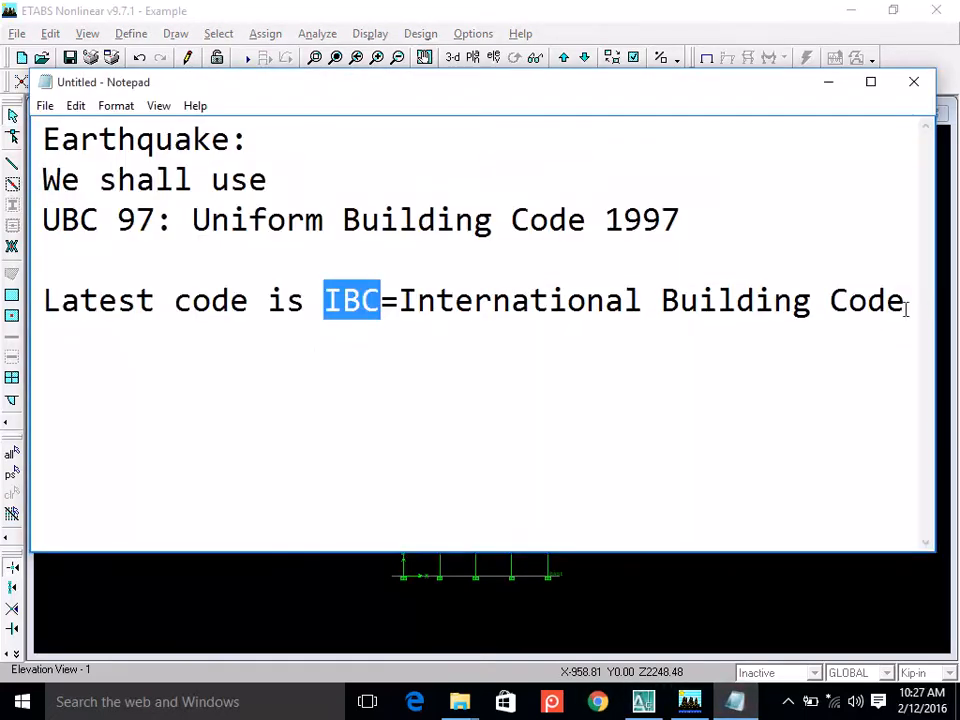
pyautogui.click(912, 307)
pyautogui.press('Return')
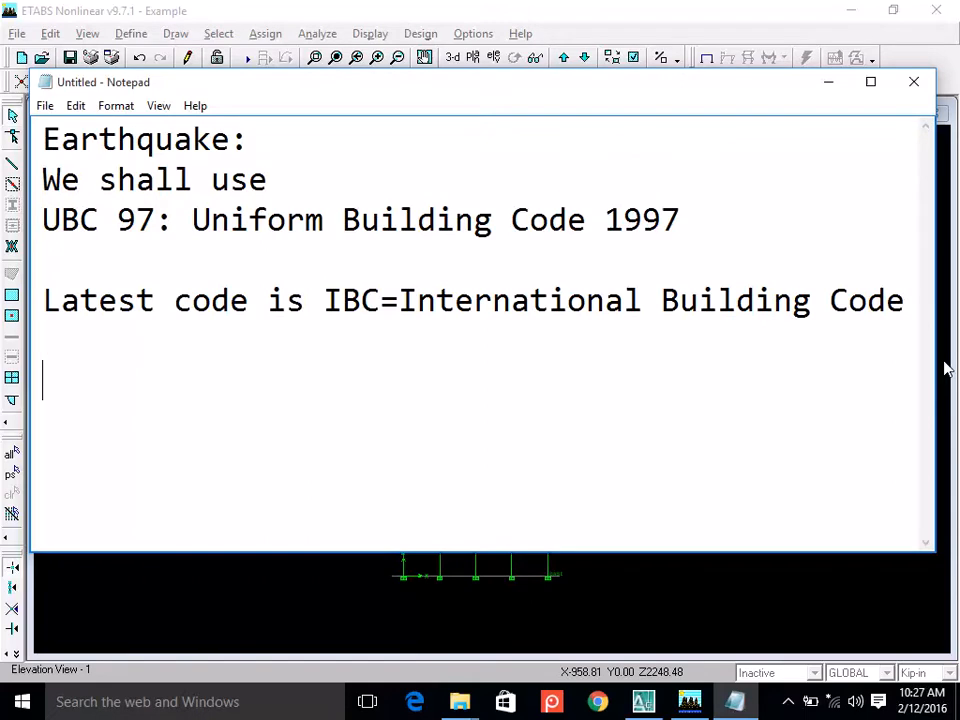
pyautogui.write('EQx')
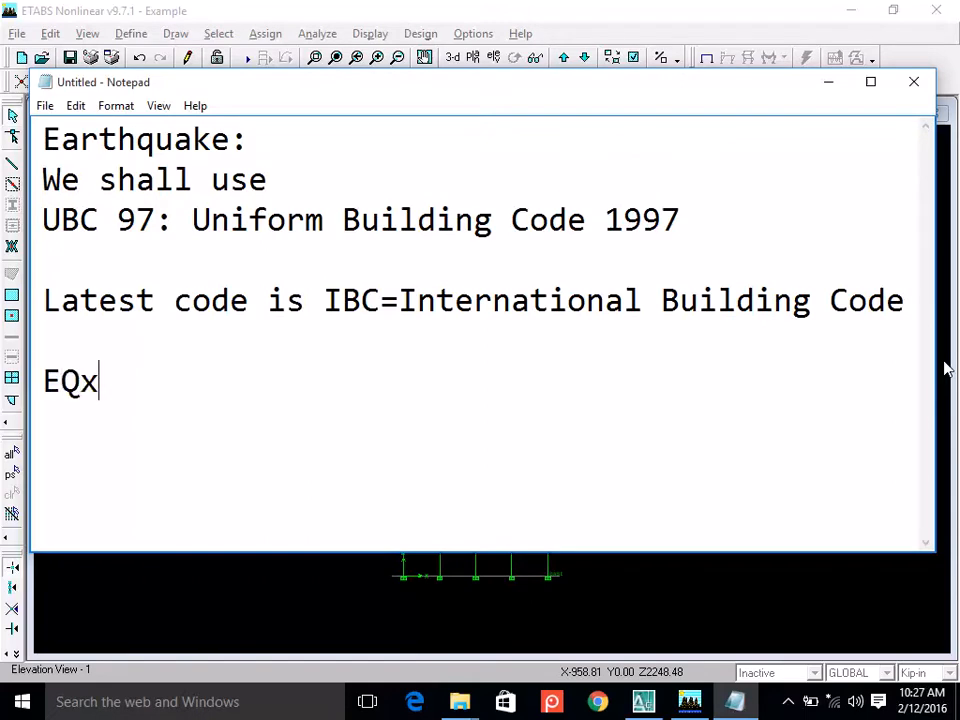
pyautogui.write(' and ')
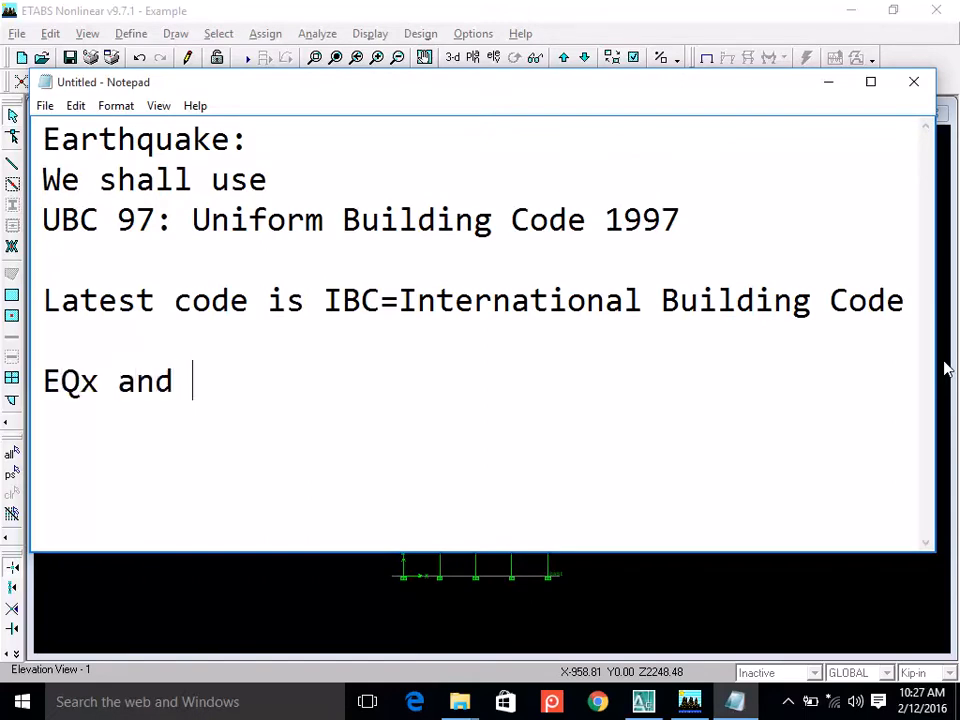
pyautogui.write('EQy')
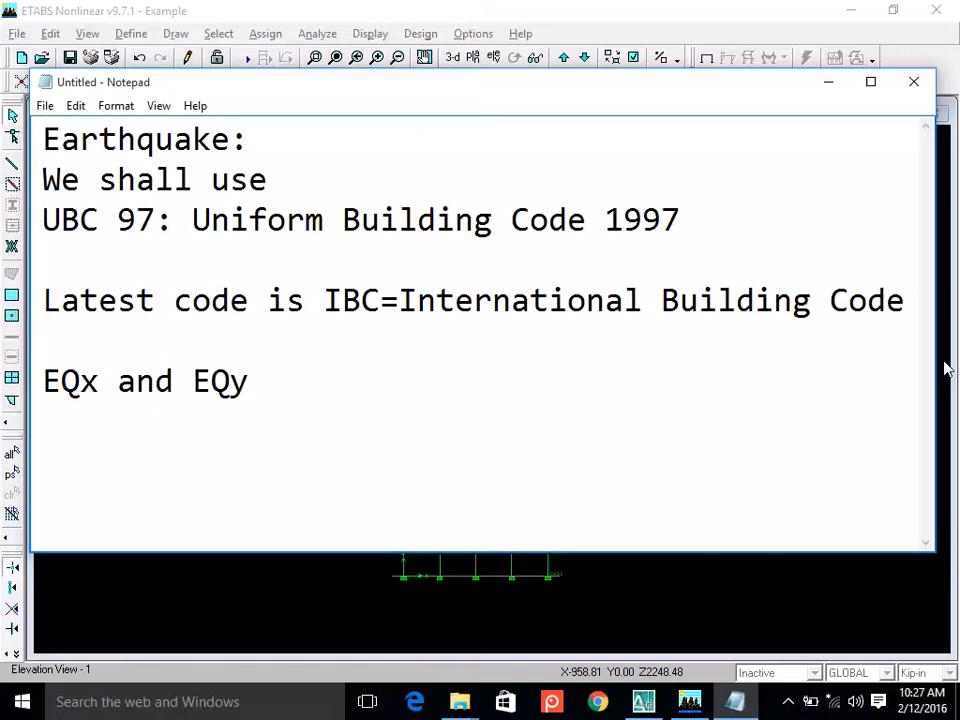
# Switch back to ETABS and add the quake load case EQX with UBC 97 as its auto lateral load.
pyautogui.click(271, 615)
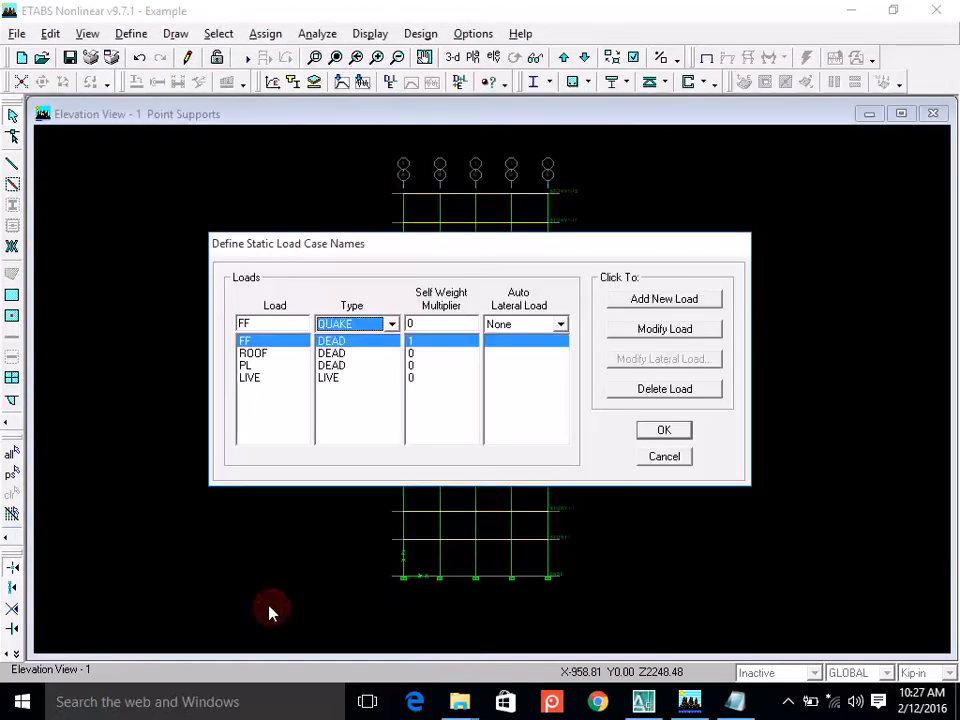
pyautogui.click(336, 343)
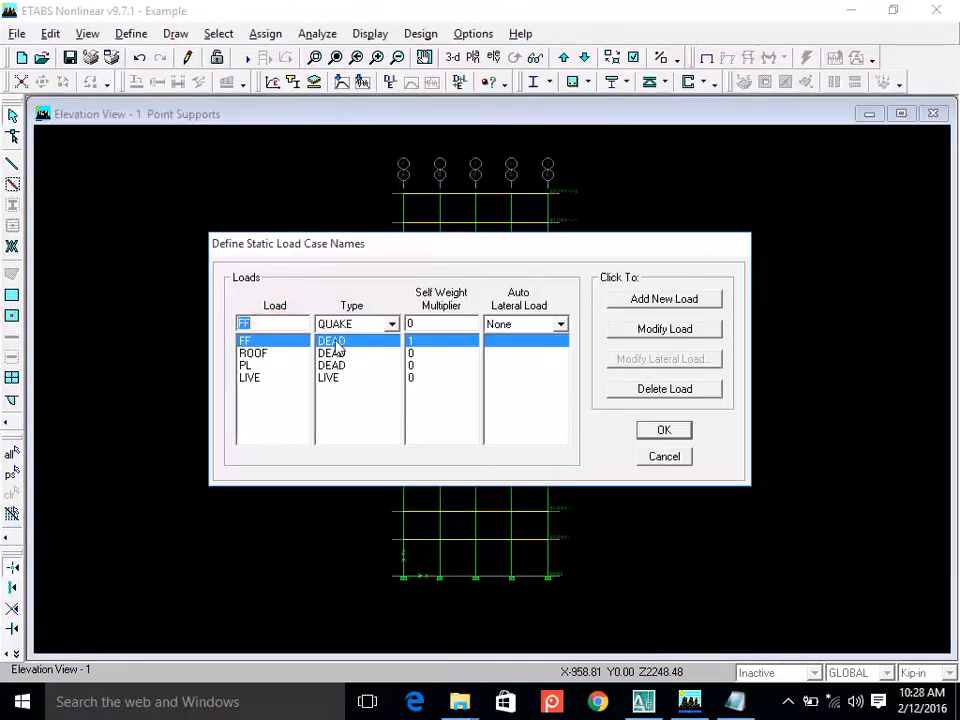
pyautogui.write('EQX')
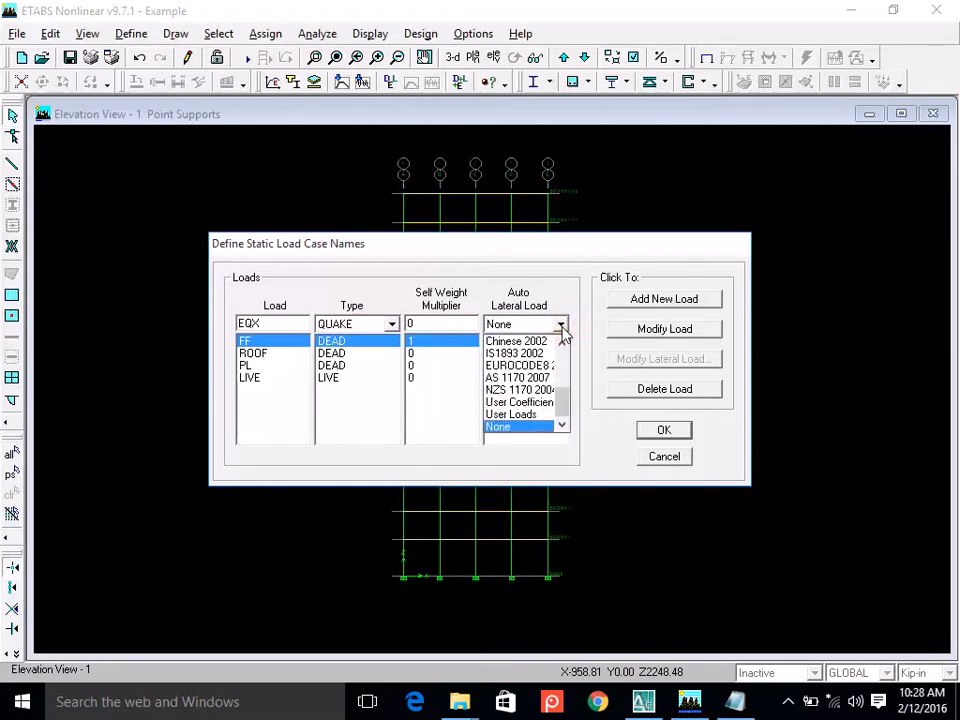
pyautogui.moveTo(568, 405); pyautogui.dragTo(562, 352)
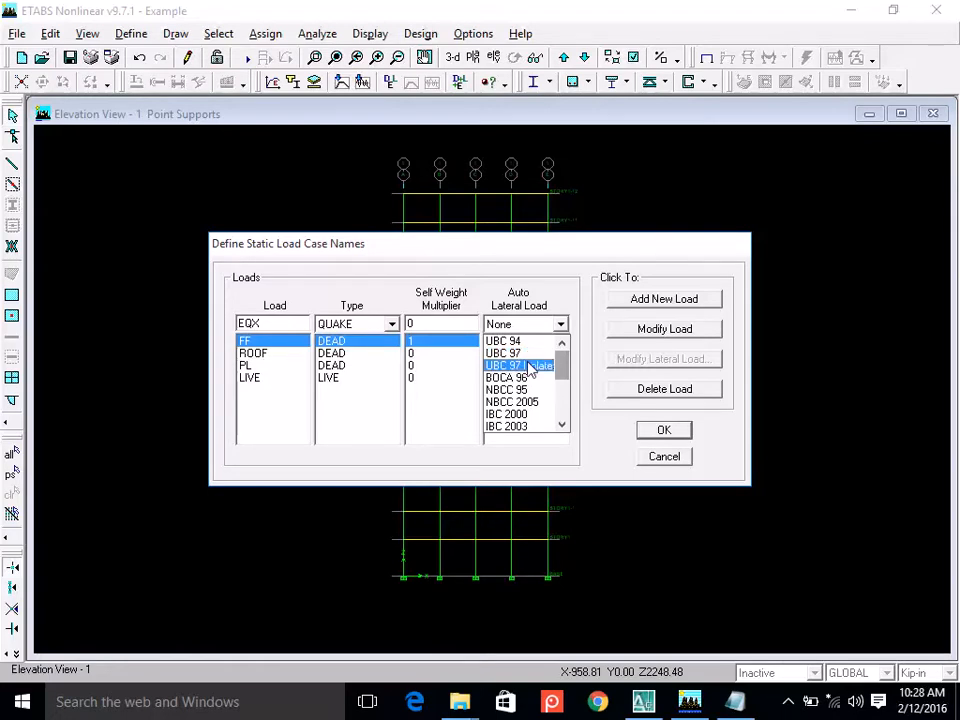
pyautogui.click(561, 425)
pyautogui.click(561, 425)
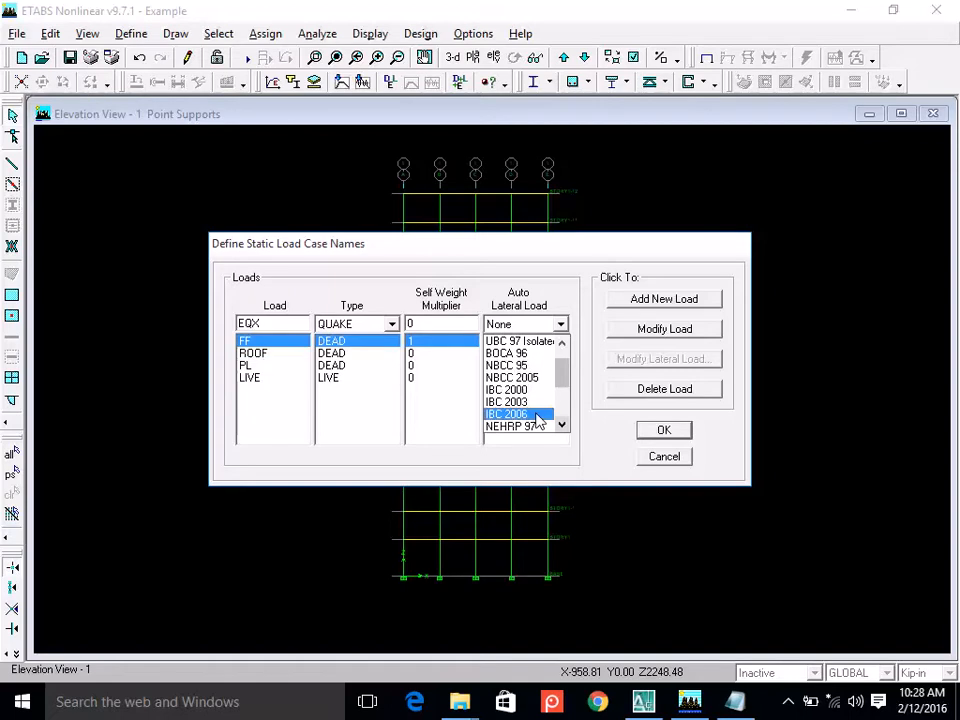
pyautogui.click(561, 344)
pyautogui.click(561, 344)
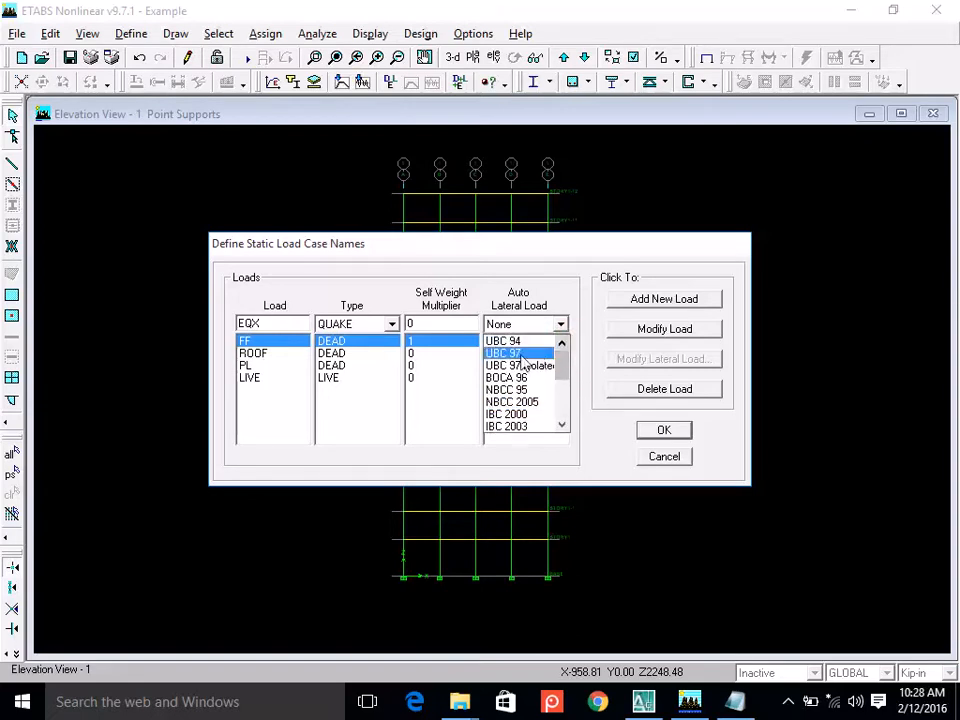
pyautogui.click(545, 353)
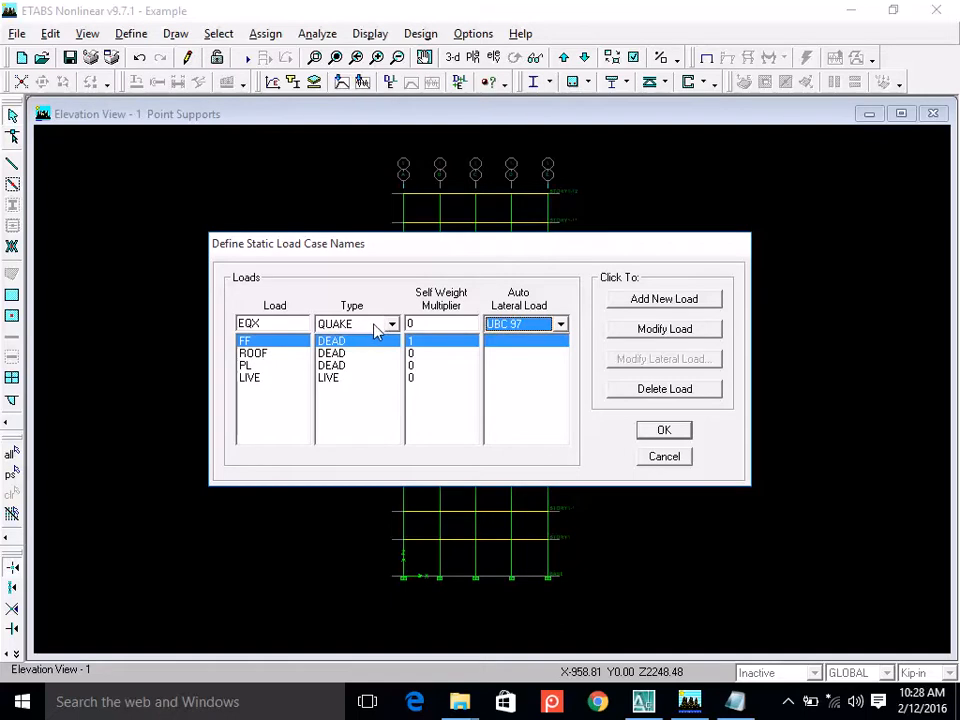
pyautogui.click(664, 299)
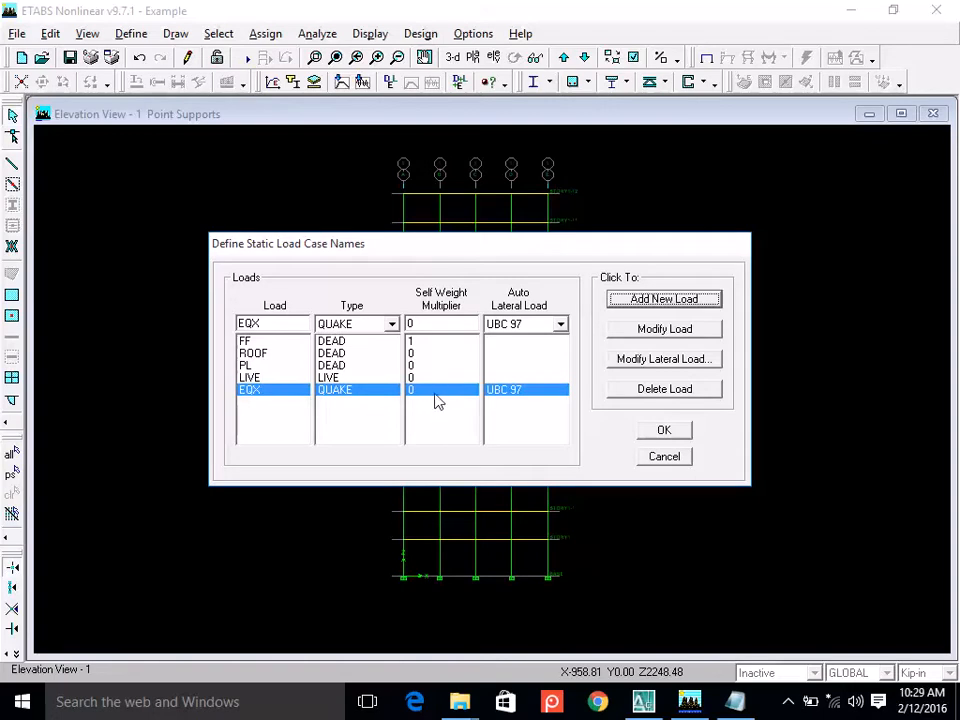
# Open the UBC 97 lateral load settings of EQX and choose the program-calculated time period.
pyautogui.click(672, 362)
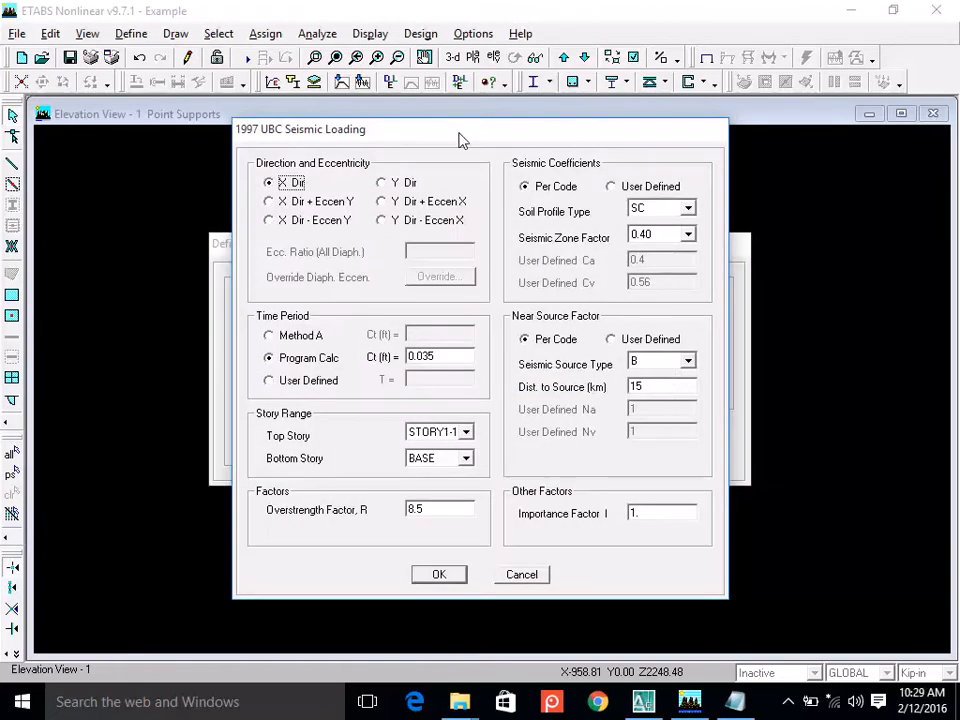
pyautogui.moveTo(459, 129); pyautogui.dragTo(522, 84)
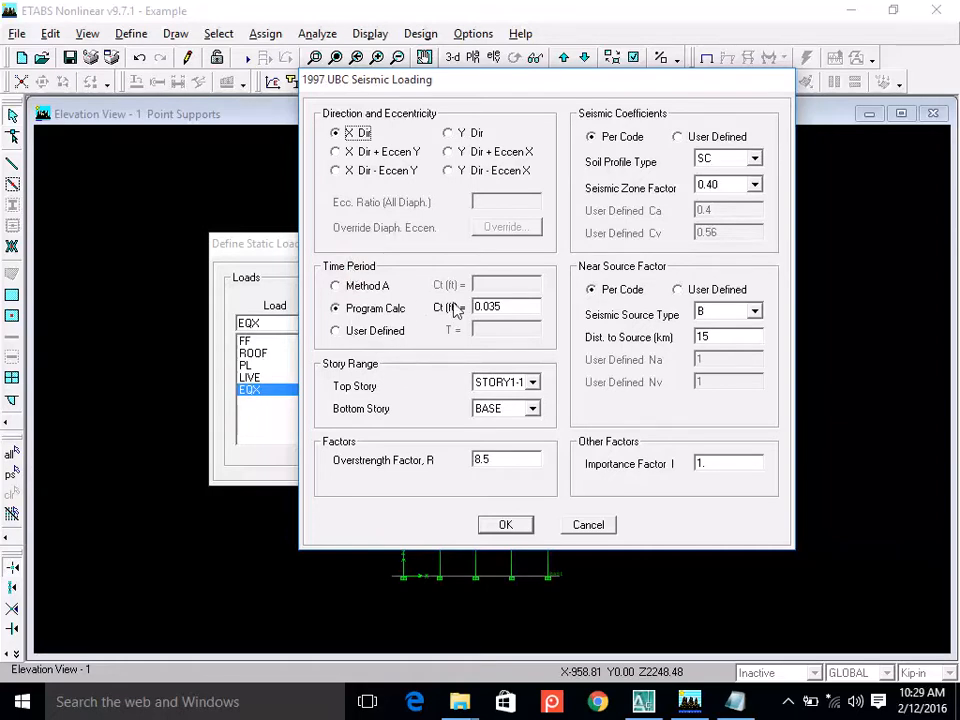
pyautogui.click(372, 309)
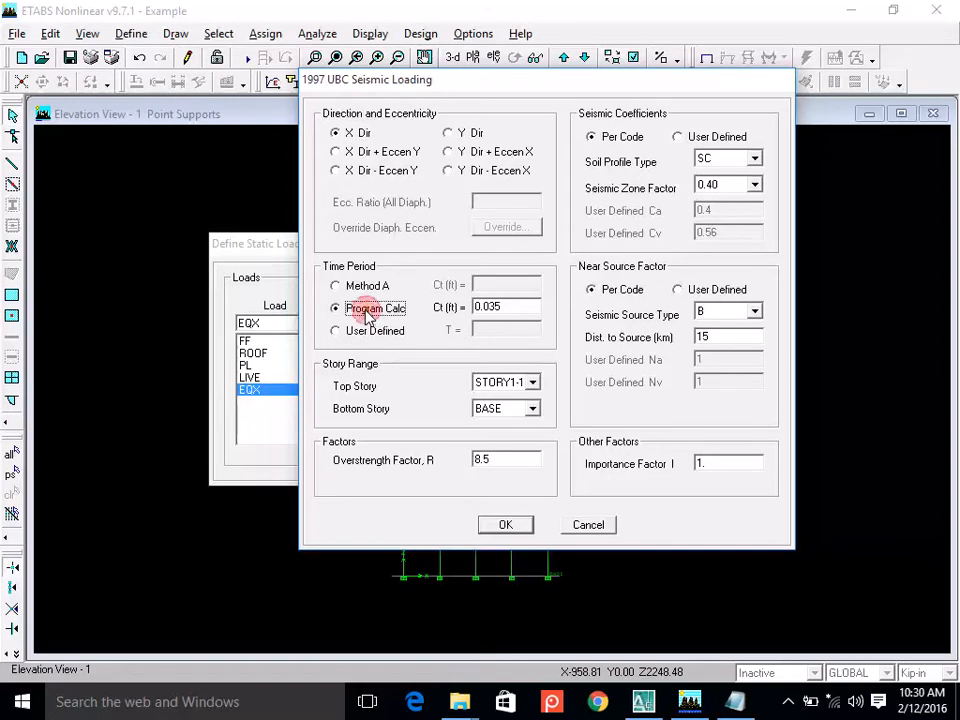
pyautogui.doubleClick(509, 309)
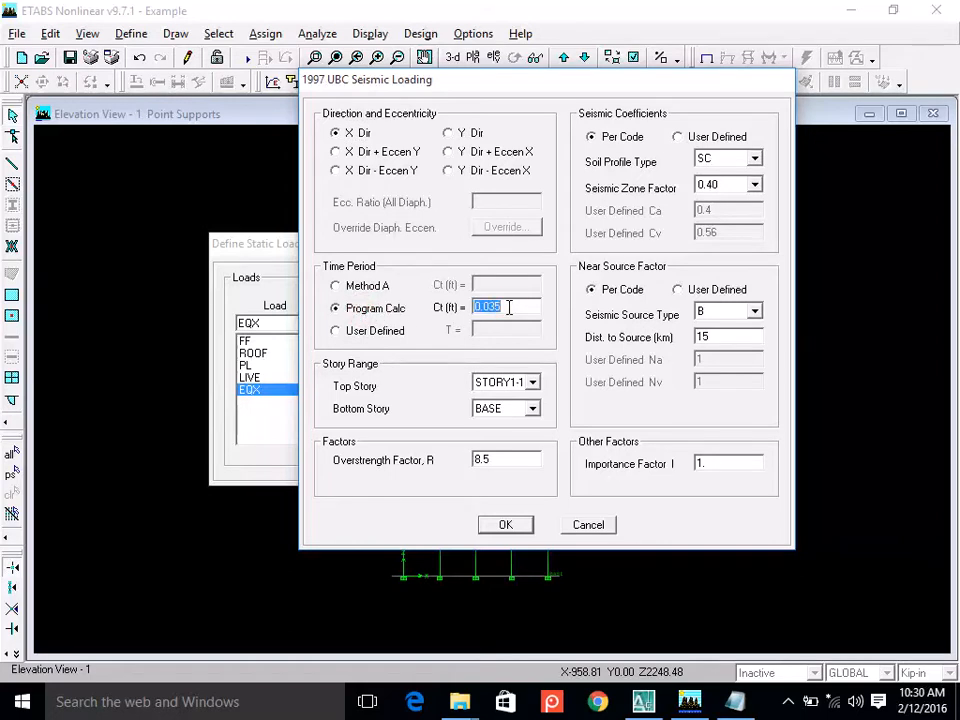
pyautogui.click(511, 306)
# Switch to Notepad and add the line "Go to google find UBC 97 earthquake loading" below the EQx and EQy note, leaving a blank line between.
pyautogui.click(741, 704)
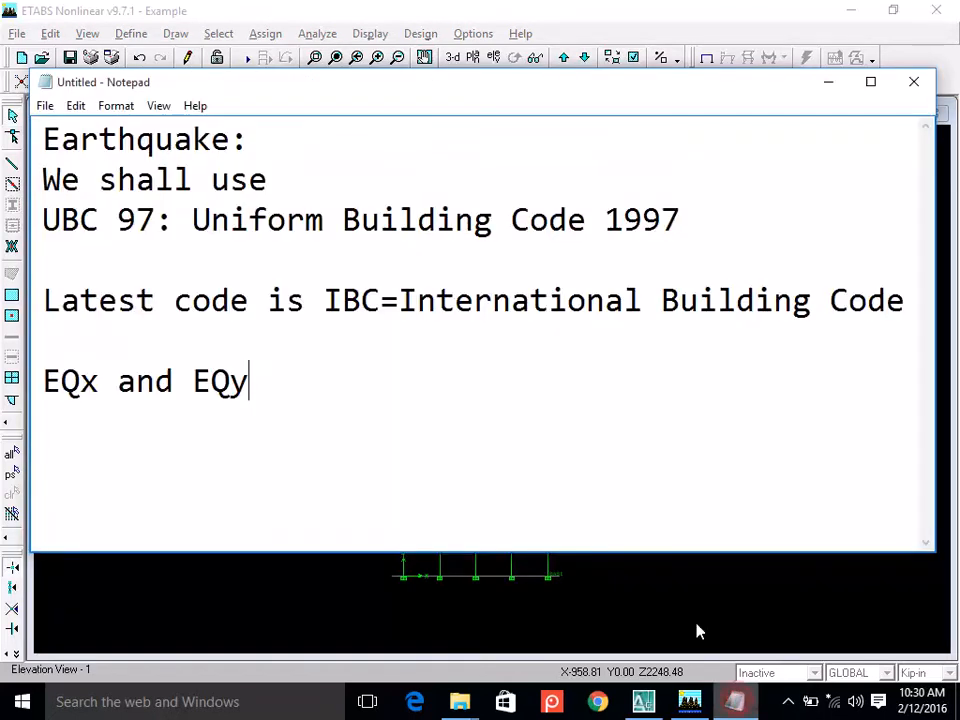
pyautogui.press('Return')
pyautogui.press('Return')
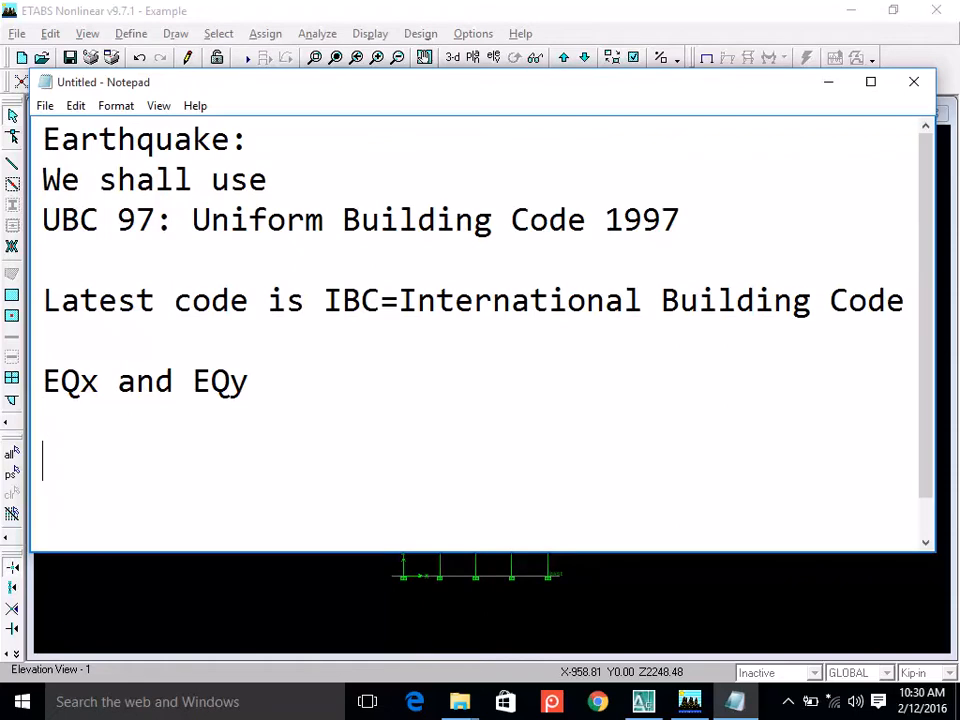
pyautogui.write('Go to')
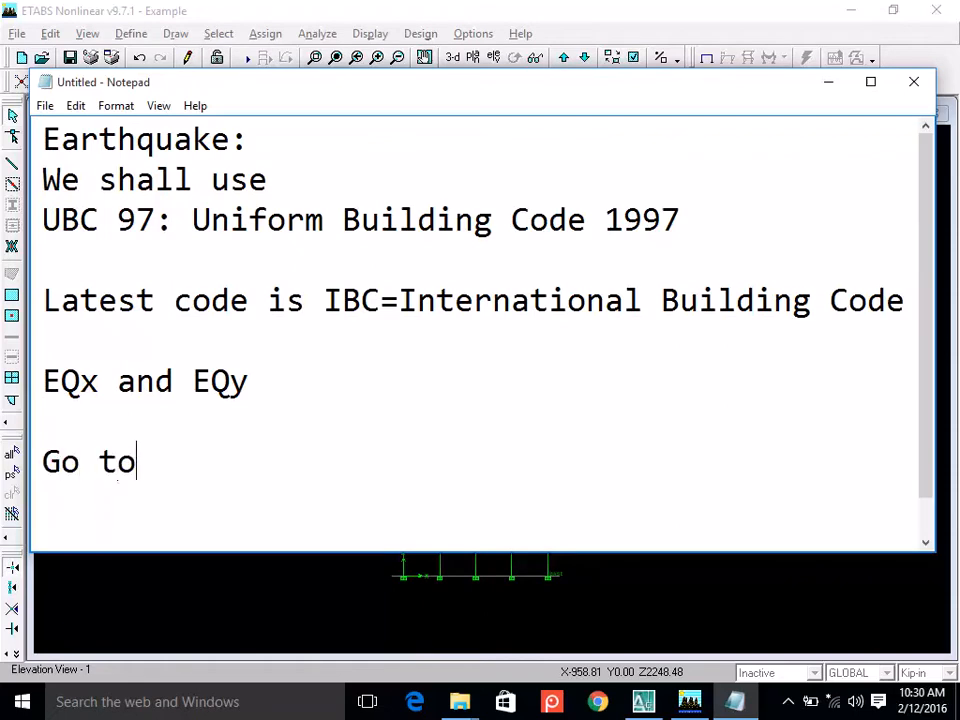
pyautogui.write(' google')
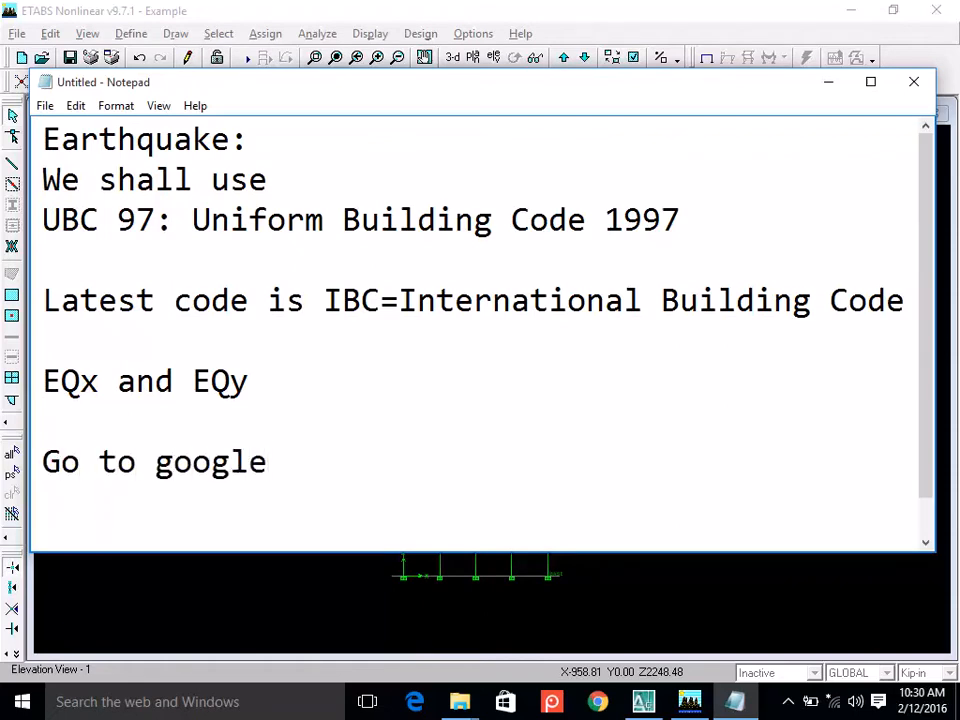
pyautogui.write(' fin')
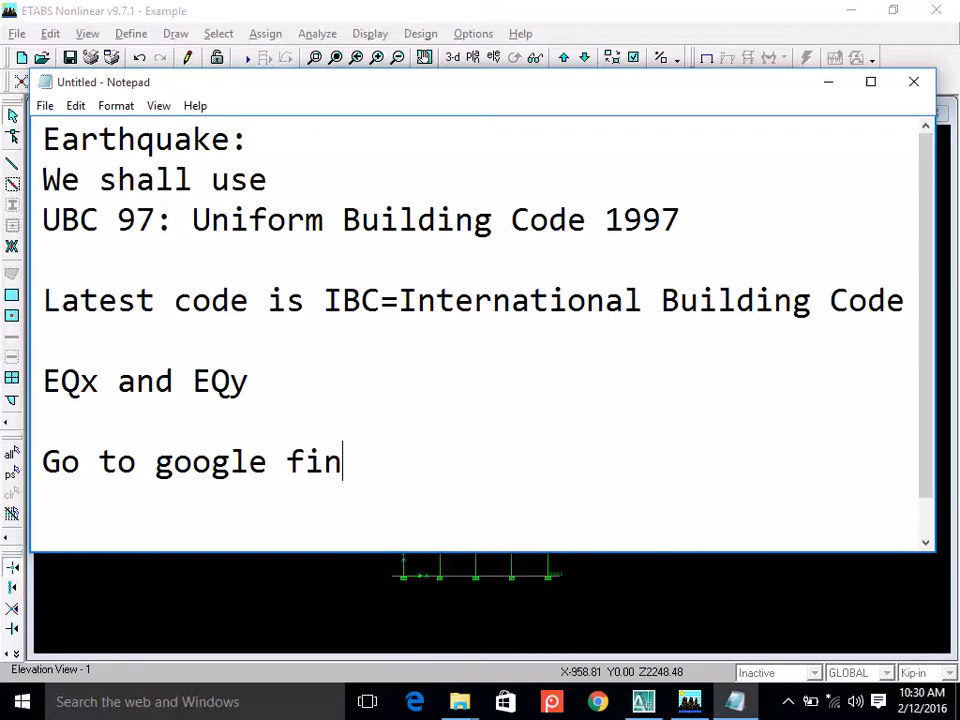
pyautogui.write('d UBC ')
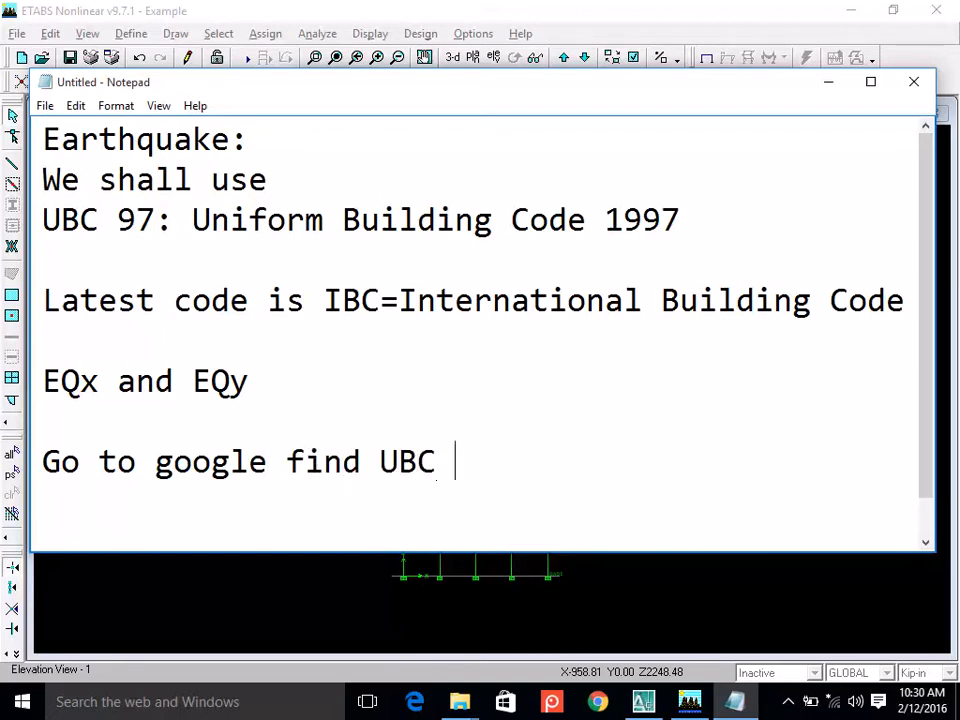
pyautogui.write('97 ear')
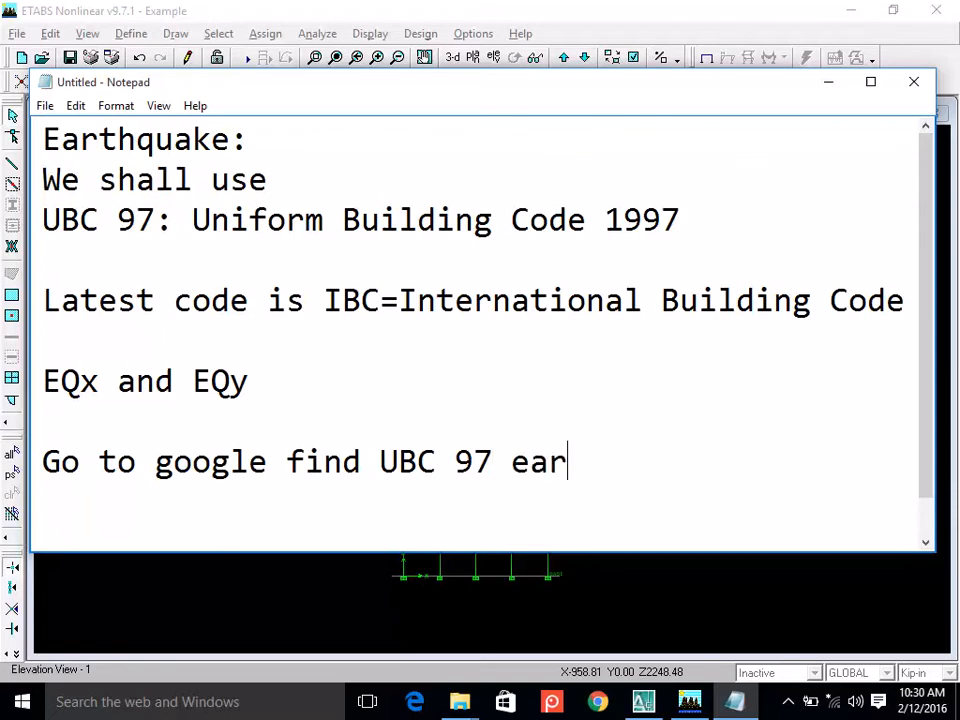
pyautogui.write('thquake l')
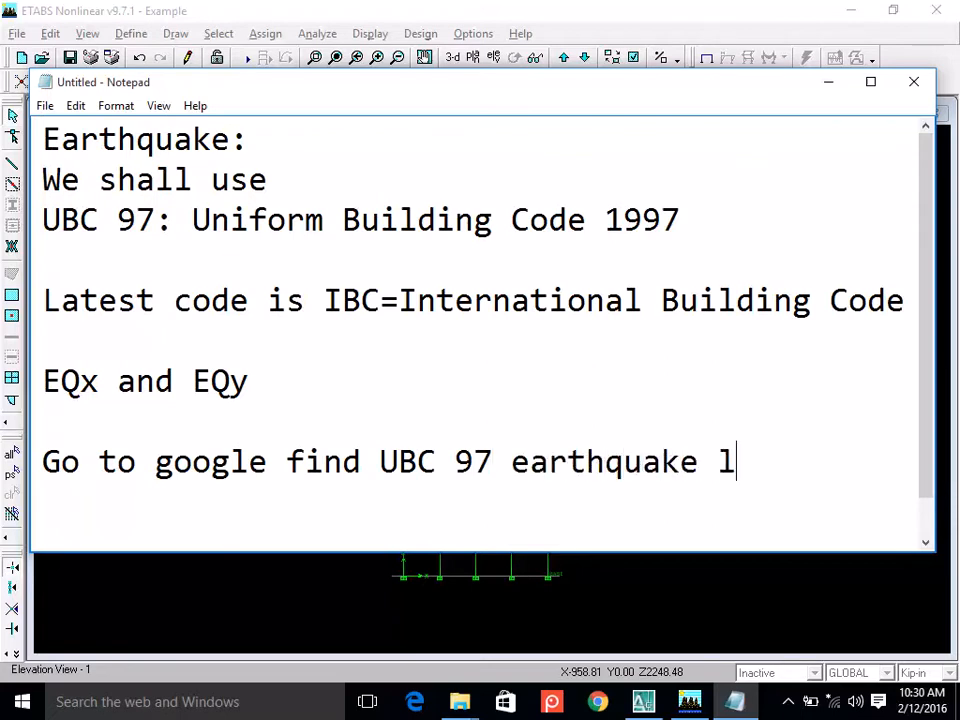
pyautogui.write('oading')
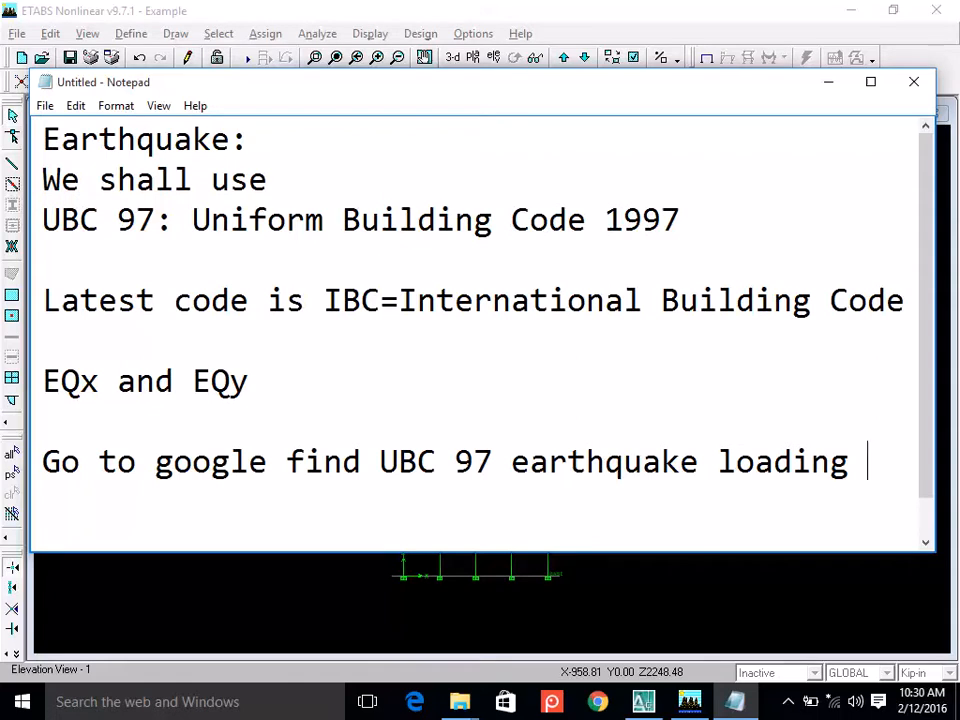
# Switch back to ETABS and set the EQX story range to top story STORY1-12 and bottom story BASE.
pyautogui.click(640, 709)
pyautogui.click(686, 699)
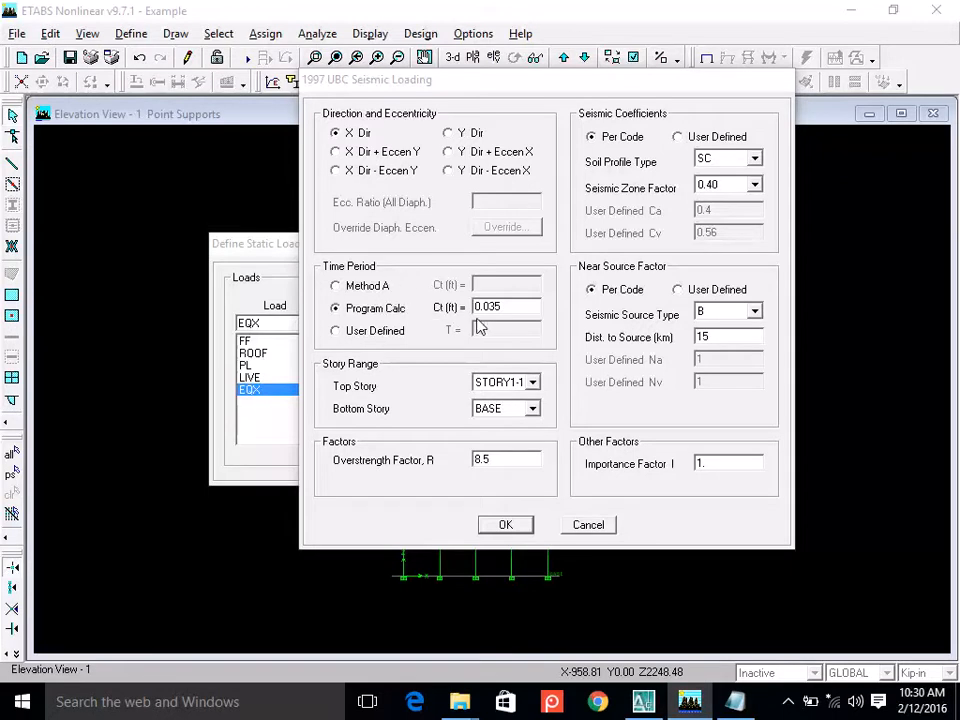
pyautogui.click(520, 307)
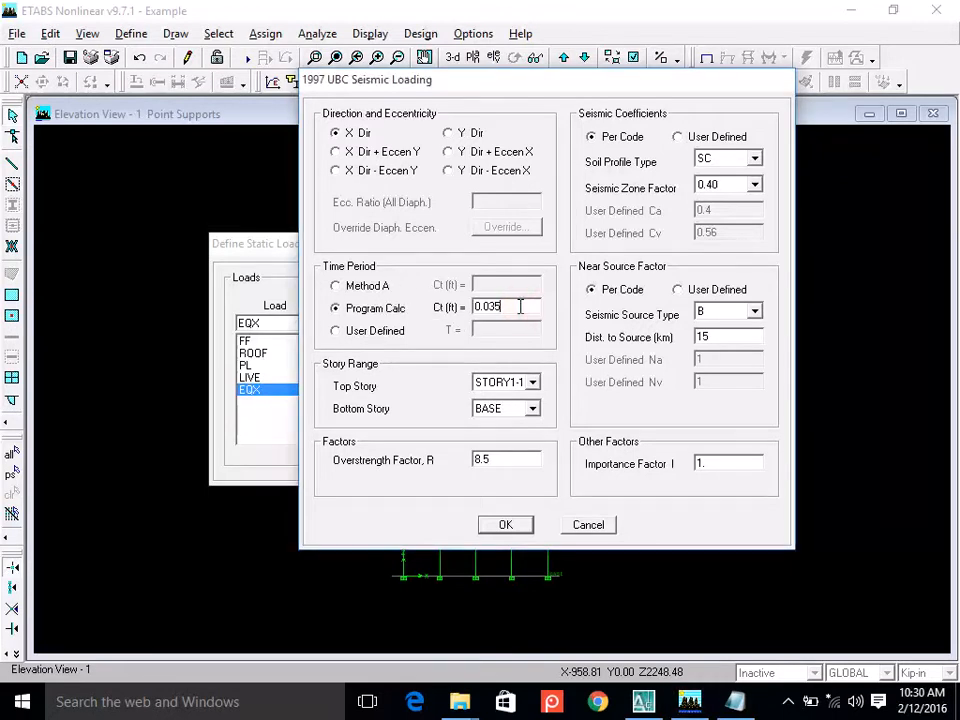
pyautogui.click(520, 306)
pyautogui.click(522, 307)
pyautogui.click(532, 408)
pyautogui.click(500, 510)
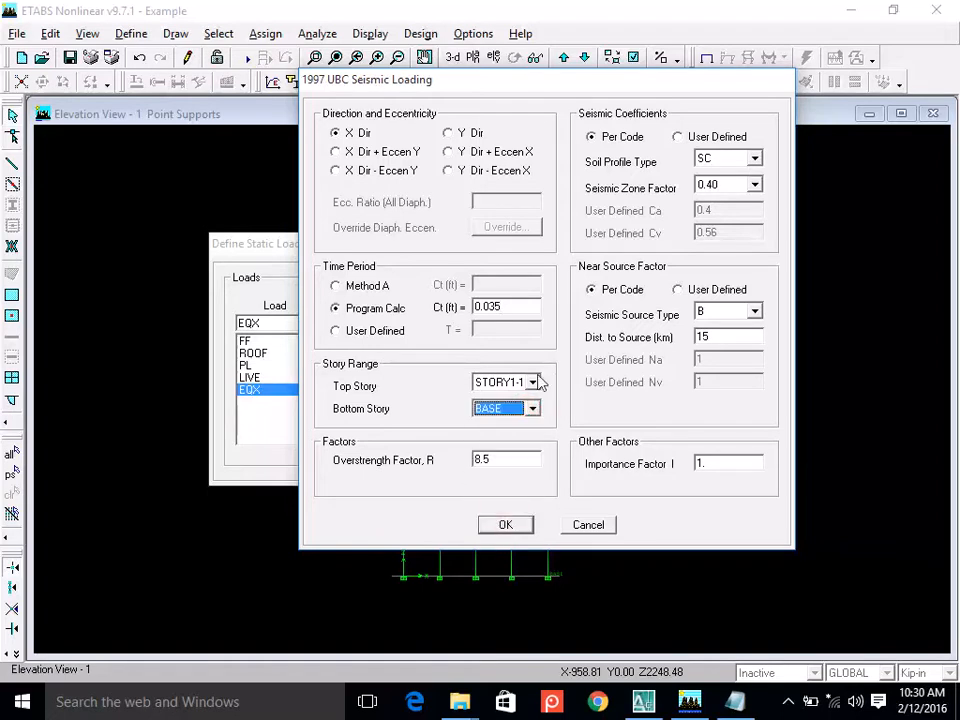
pyautogui.click(530, 382)
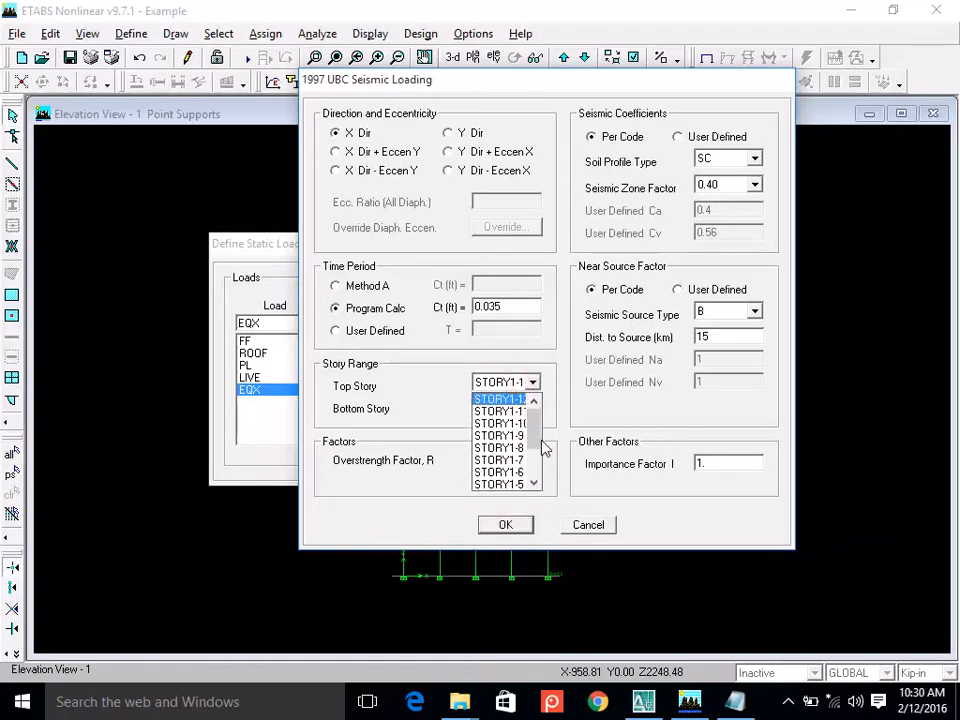
pyautogui.click(512, 400)
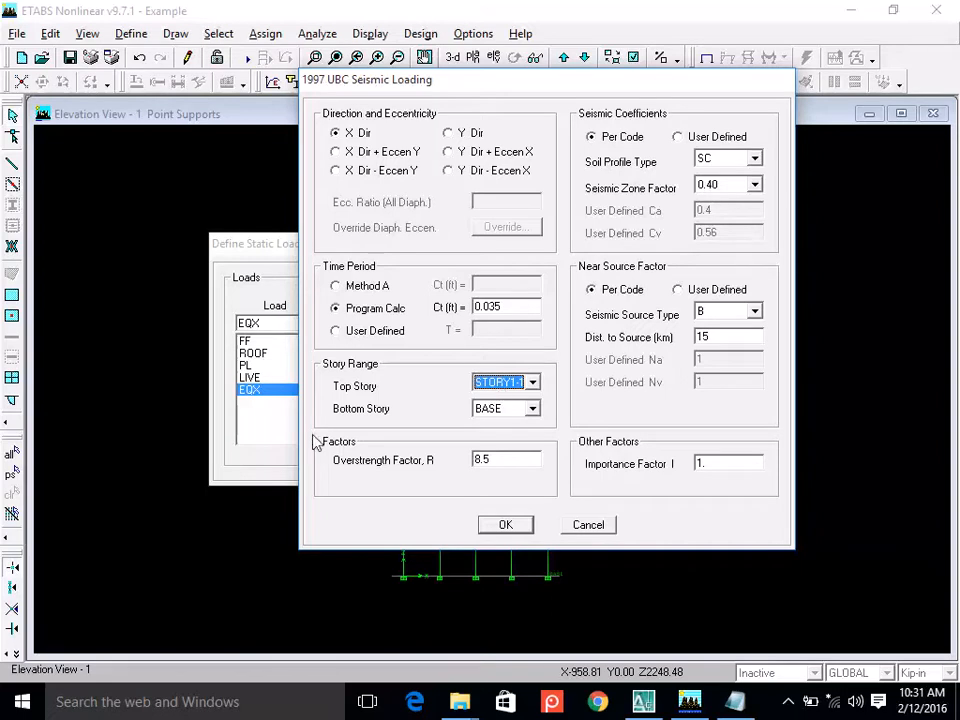
pyautogui.doubleClick(504, 458)
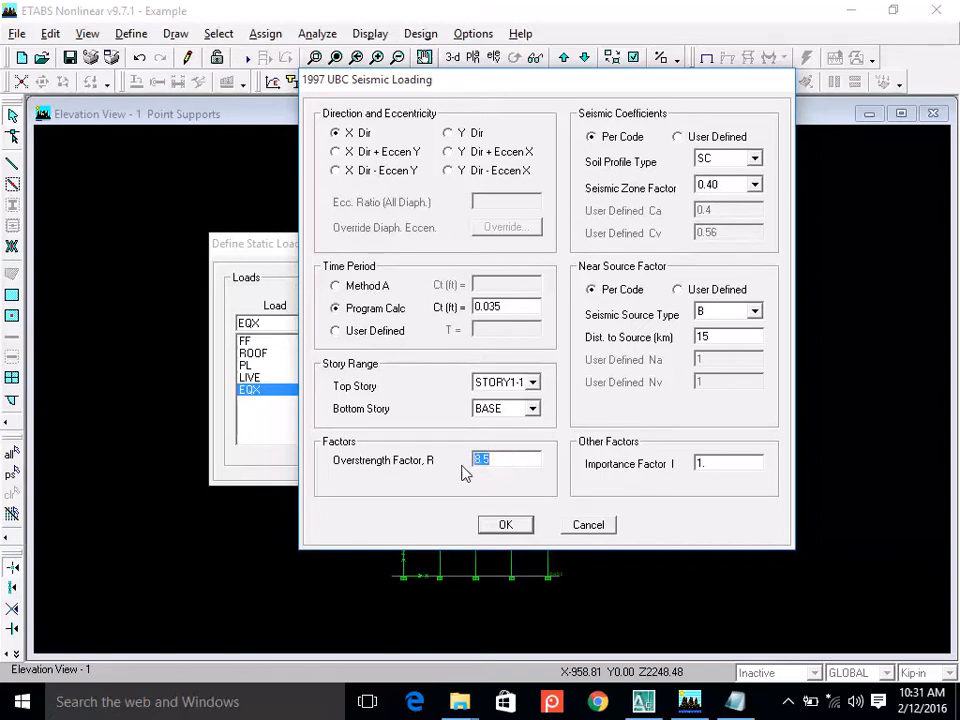
# Switch to Notepad and add the heading "Overstrength Factor, R" below the Google note, leaving a blank line between.
pyautogui.click(735, 700)
pyautogui.press('Return')
pyautogui.press('Return')
pyautogui.press('Return')
pyautogui.press('Return')
pyautogui.press('Return')
pyautogui.press('Return')
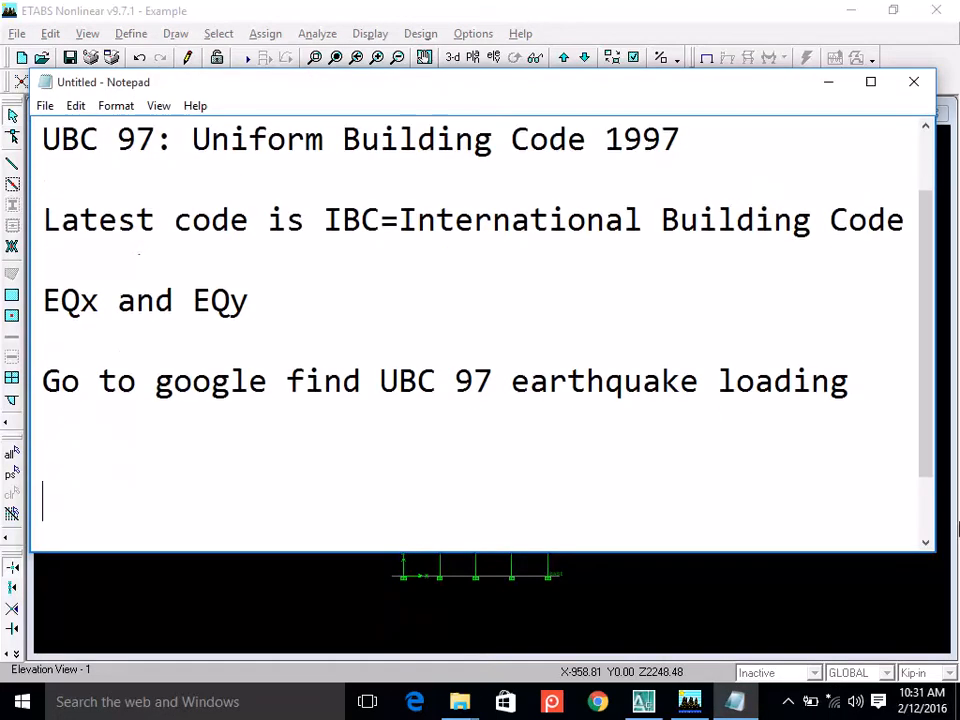
pyautogui.press('BackSpace')
pyautogui.press('BackSpace')
pyautogui.press('BackSpace')
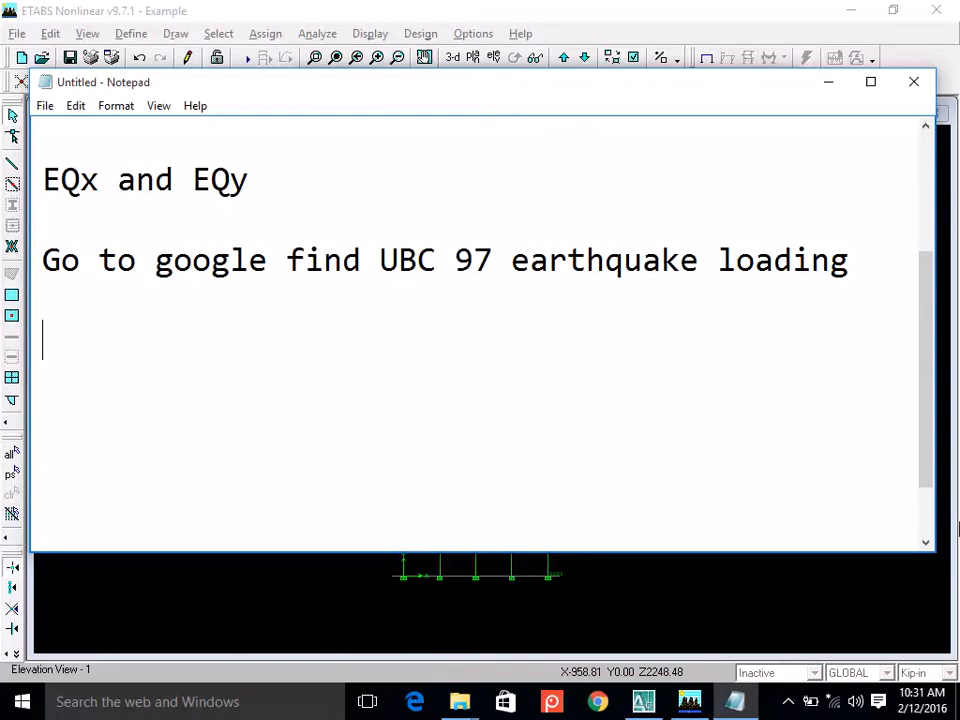
pyautogui.write('Overs')
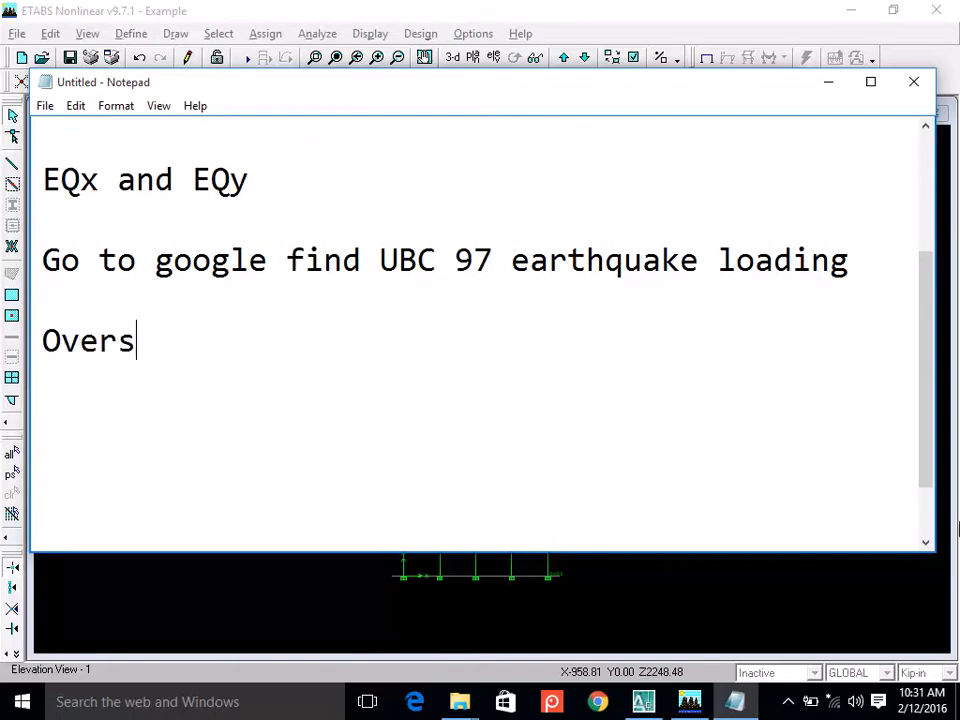
pyautogui.write('trength ')
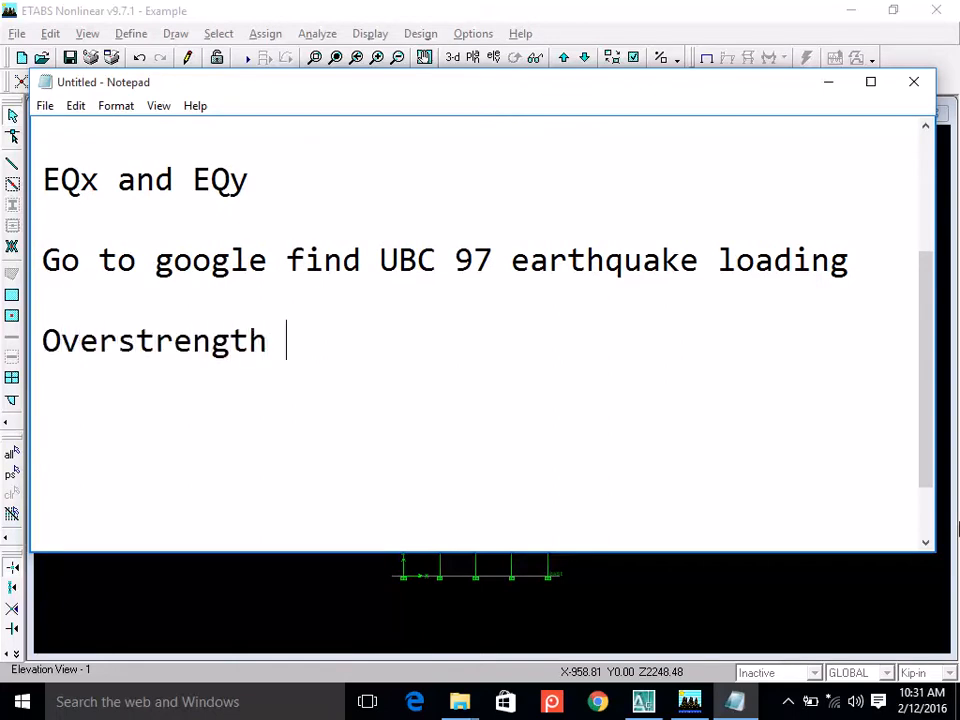
pyautogui.write('Factor, R')
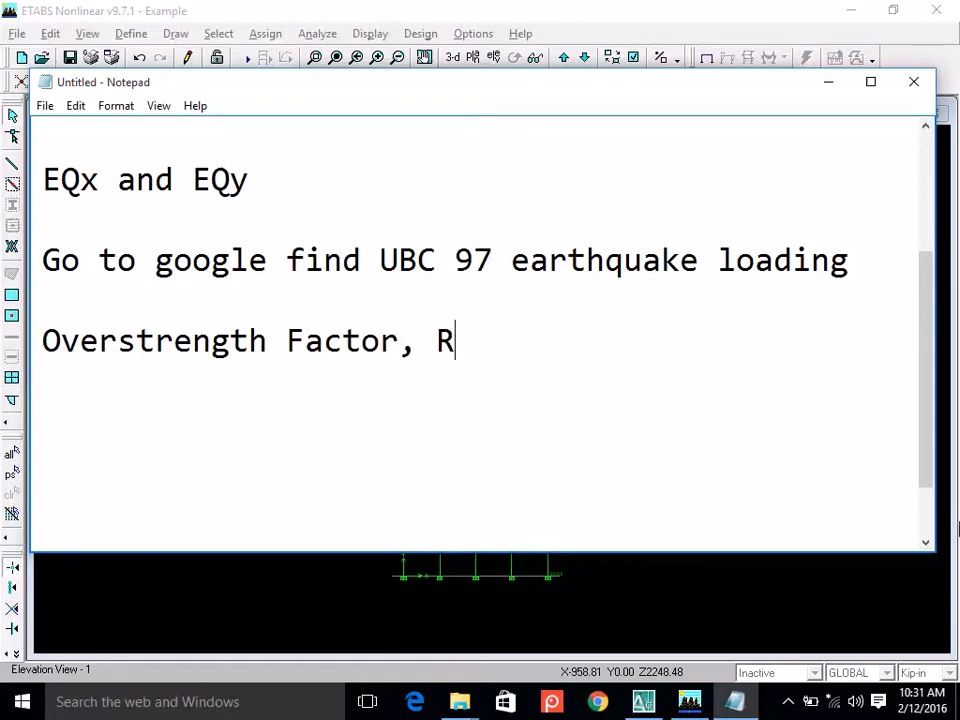
# Add the indented line "8.5 for special moment resisting frame" under the Overstrength Factor heading.
pyautogui.press('Return')
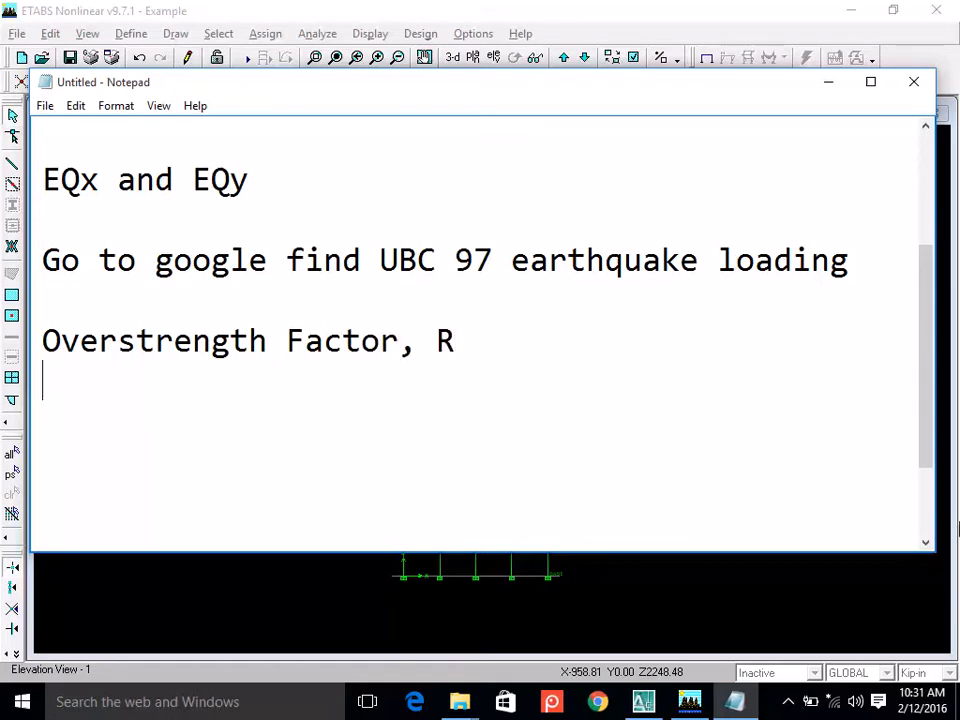
pyautogui.press('Tab')
pyautogui.write('8.5')
pyautogui.write('for special mo')
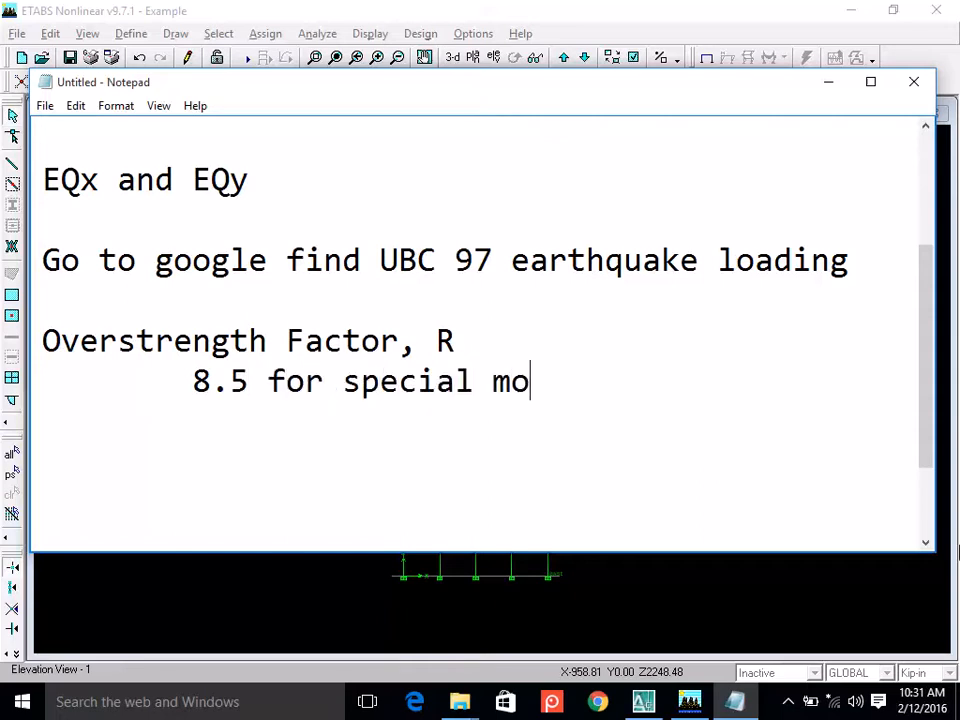
pyautogui.write('ment resisting frame')
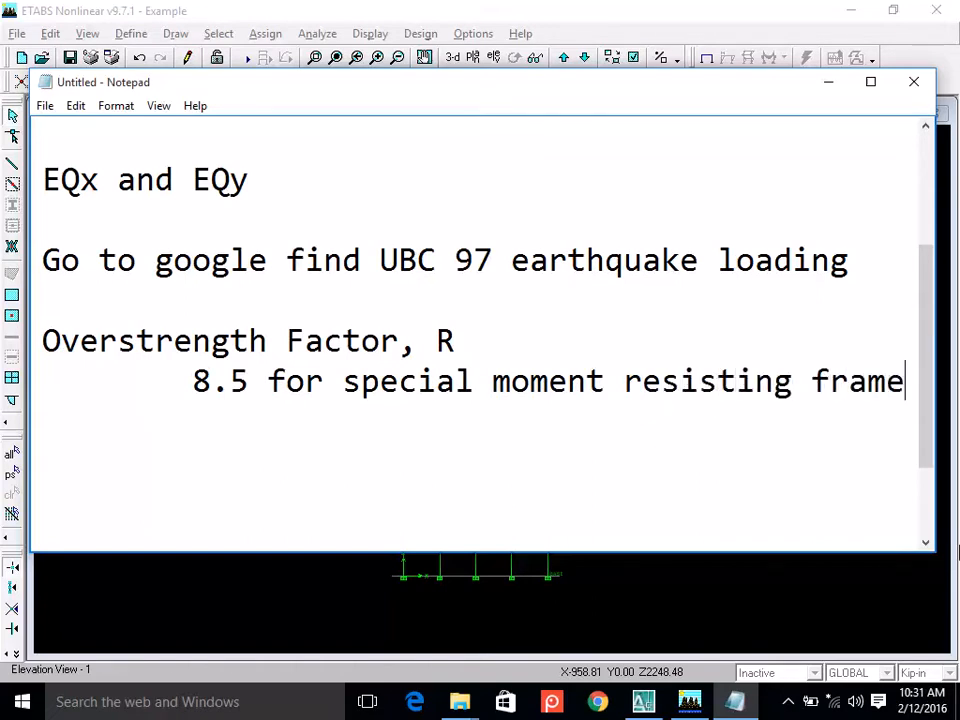
# Add the indented line "5.5 for intermediate moment resisting frame" below the special frame entry.
pyautogui.press('Return')
pyautogui.press('Tab')
pyautogui.write('5.5 for intermedi')
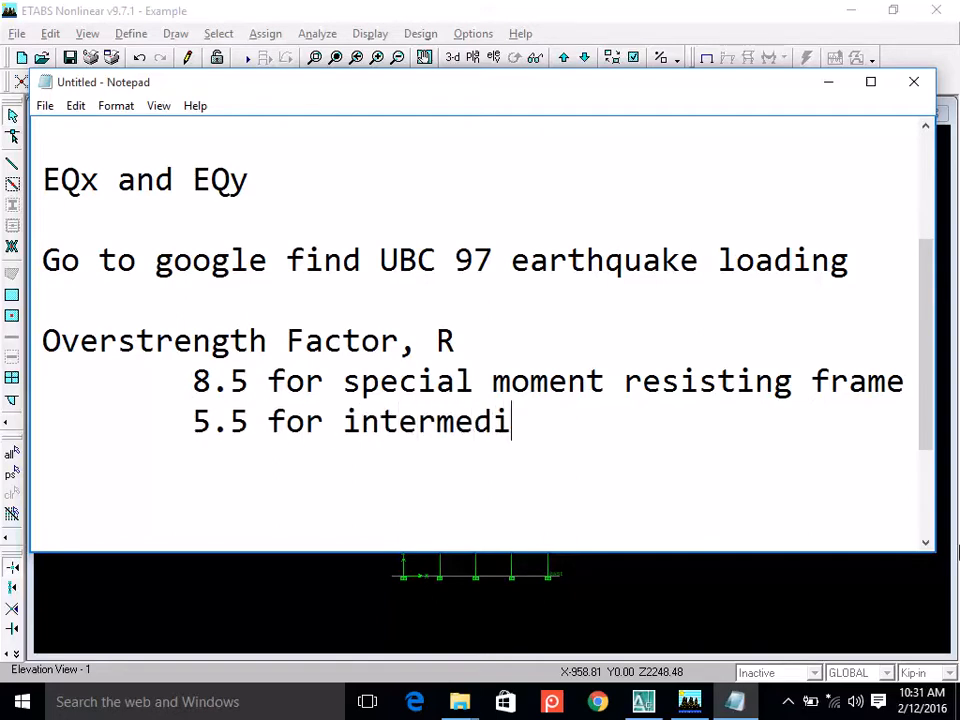
pyautogui.write('ate mome')
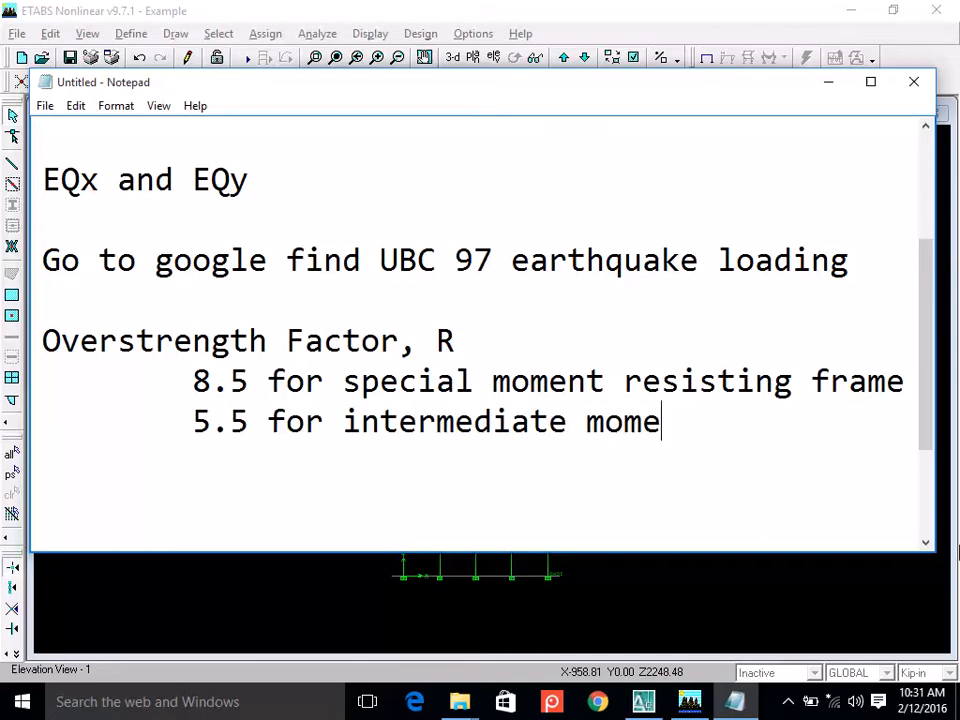
pyautogui.write('nt resist')
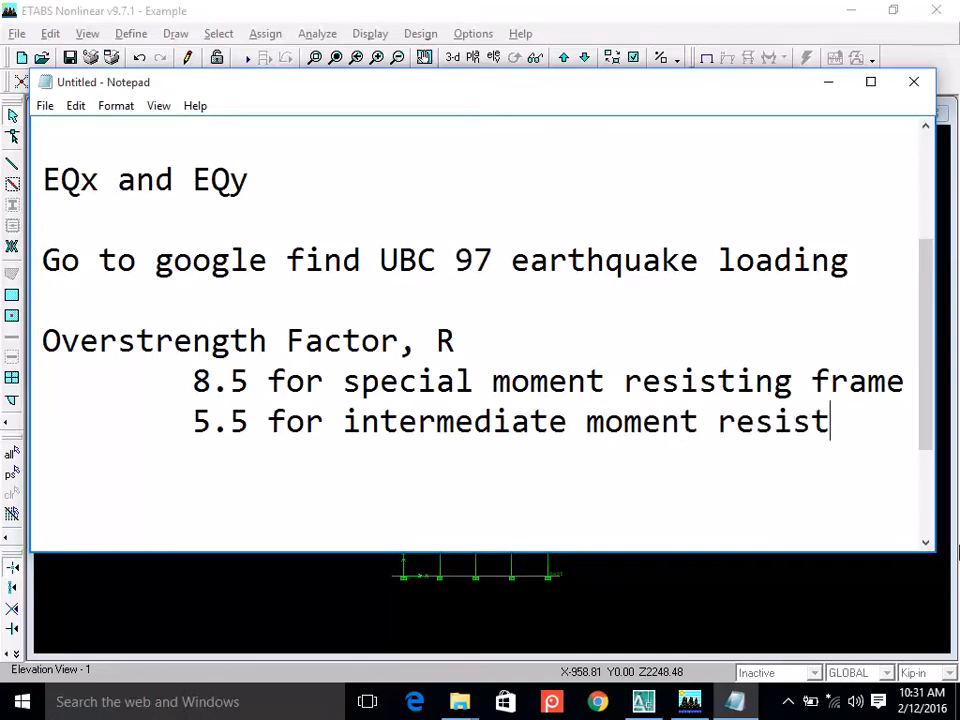
pyautogui.write('ing frame')
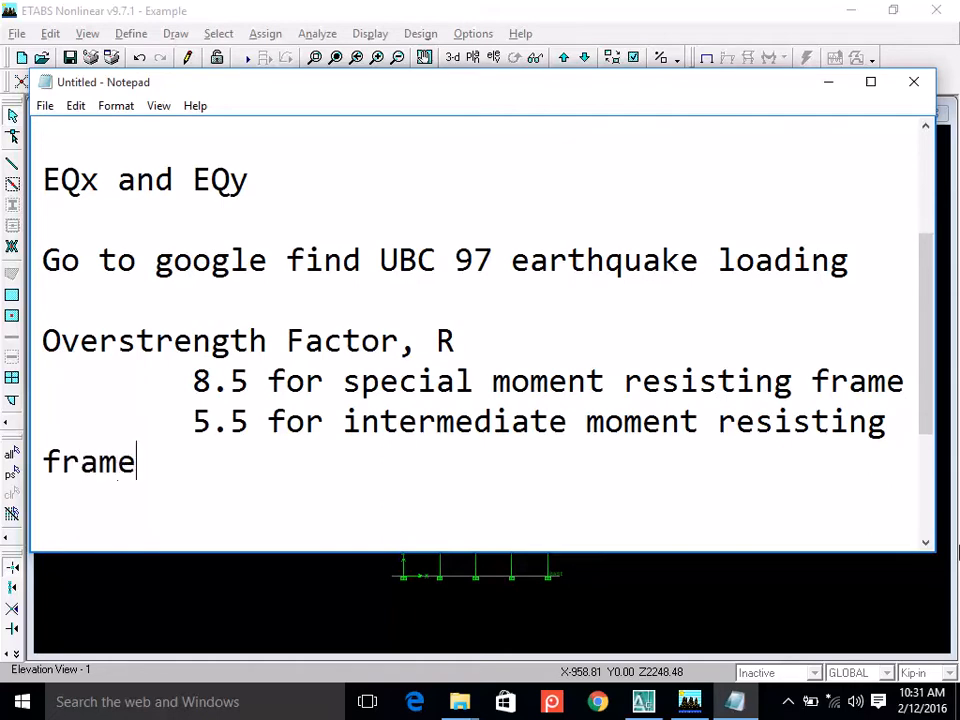
# Add the indented line "3.5 for Ordinary M.R.F" below the intermediate frame entry.
pyautogui.press('Return')
pyautogui.press('Tab')
pyautogui.write('3.')
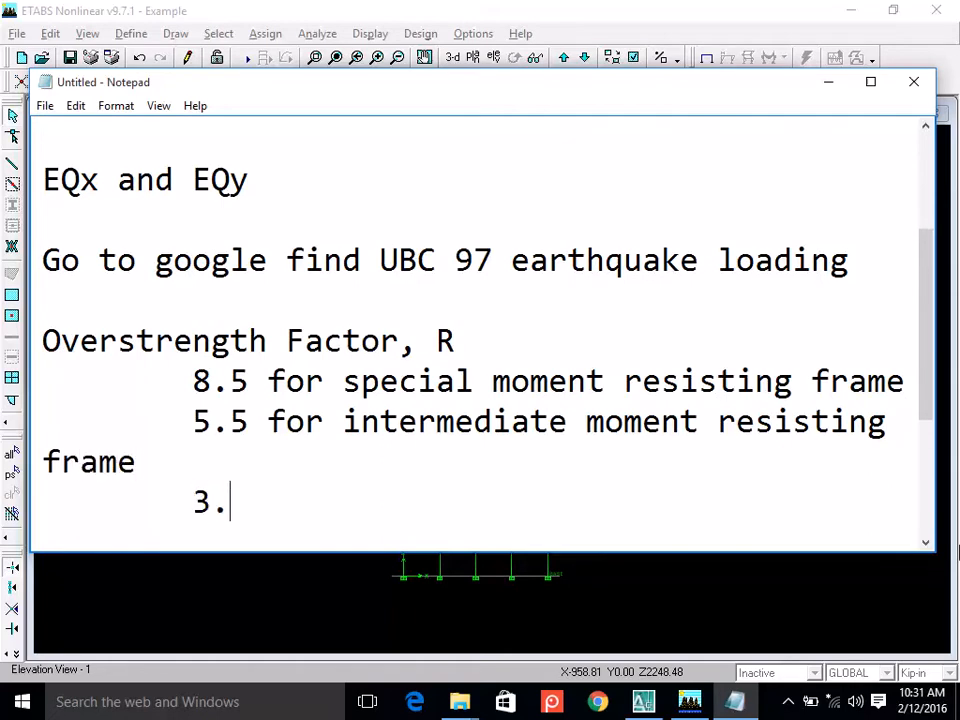
pyautogui.write('5 for O')
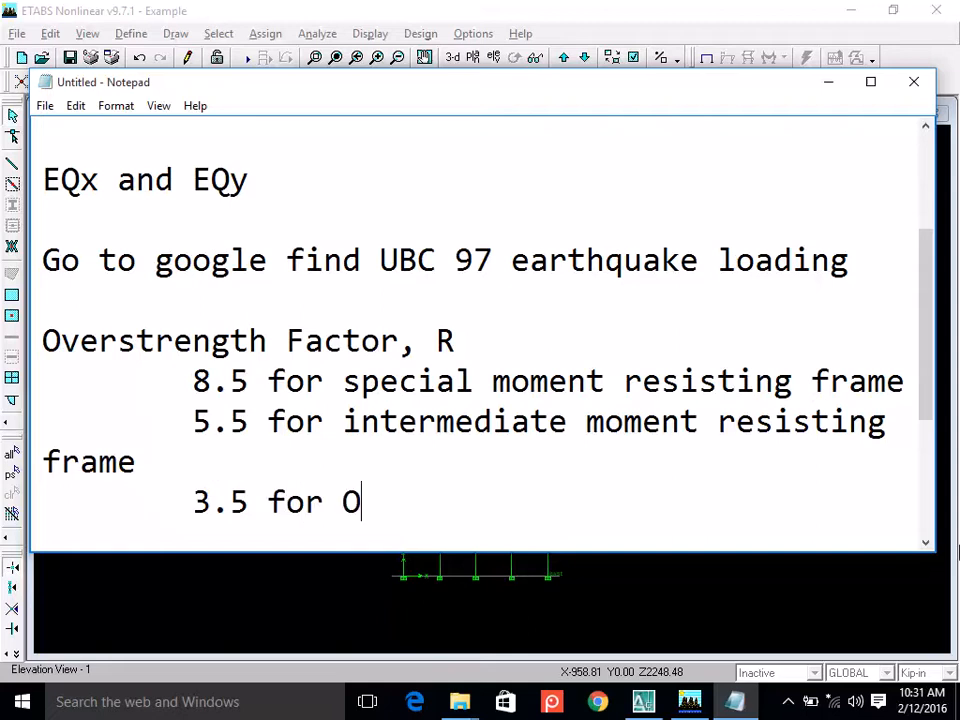
pyautogui.write('rdinary ')
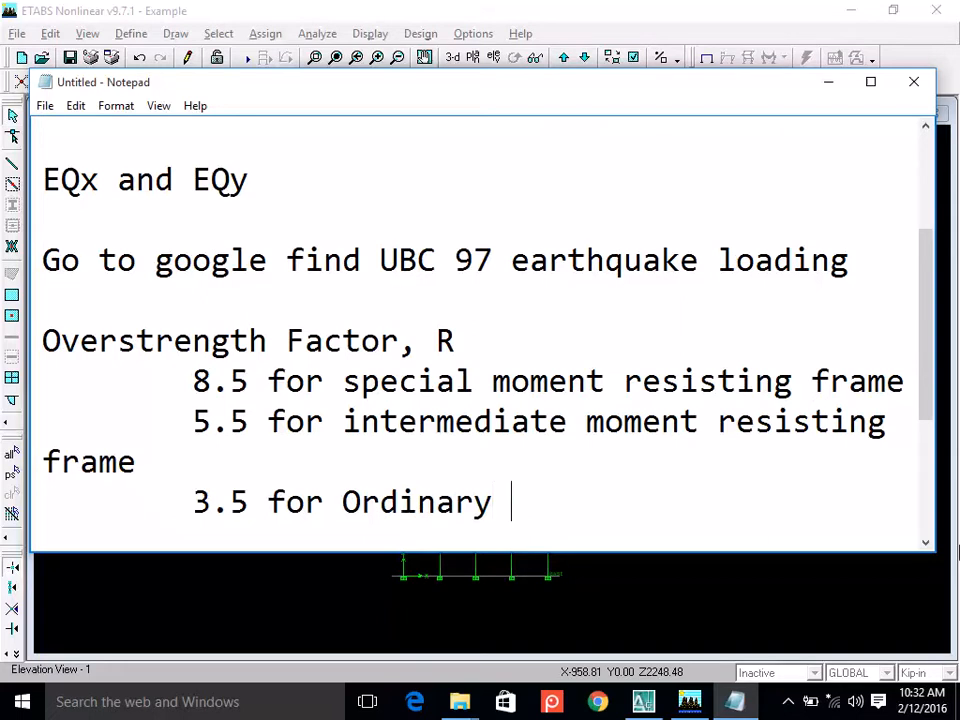
pyautogui.write('M.R.F')
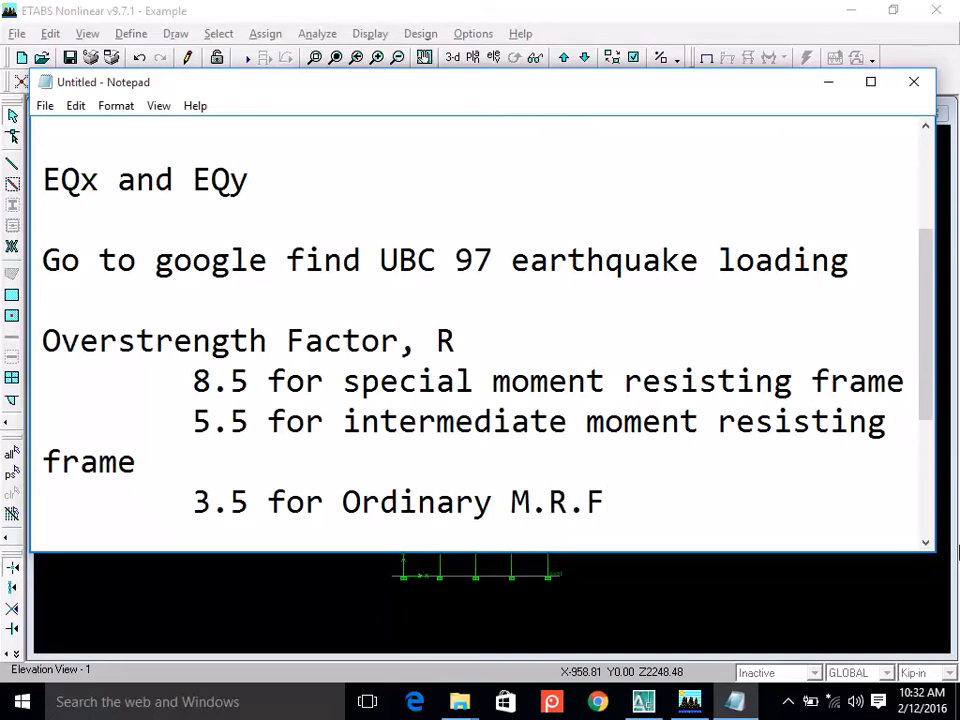
# Review the overstrength factor notes for the three moment resisting frame types, and return to the UBC 97 seismic loading settings in ETABS.
pyautogui.moveTo(527, 90); pyautogui.dragTo(509, 55)
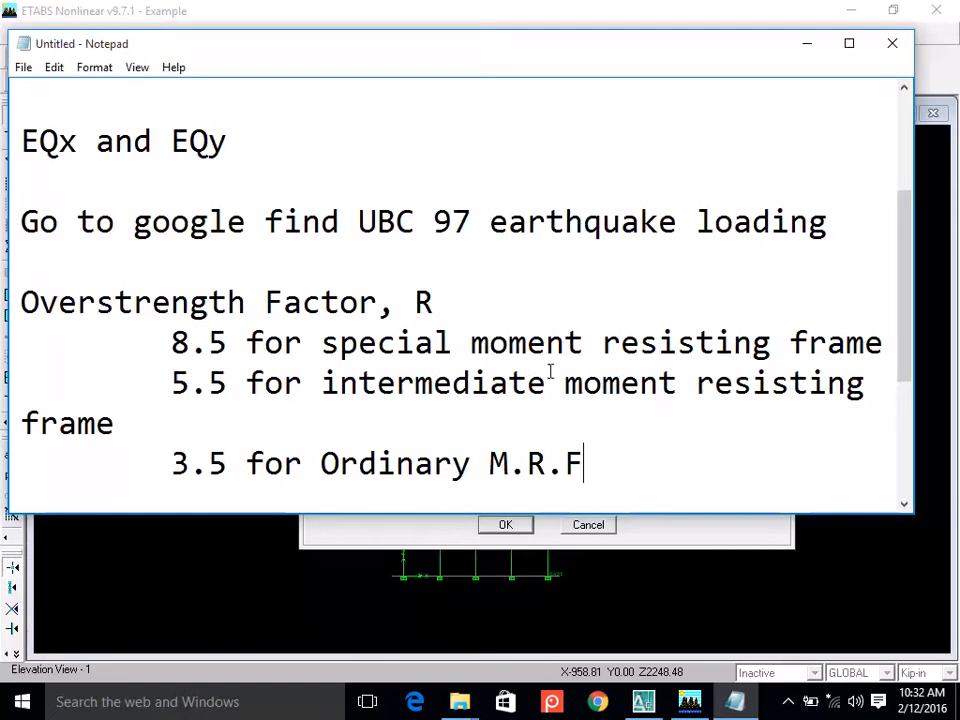
pyautogui.moveTo(321, 343); pyautogui.dragTo(885, 352)
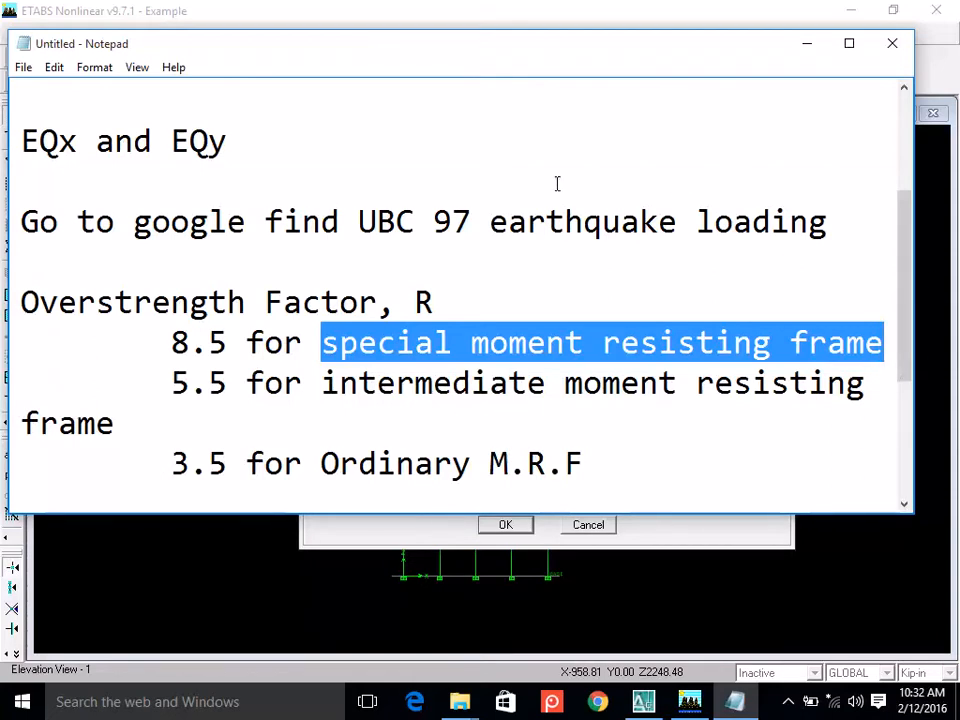
pyautogui.click(190, 343)
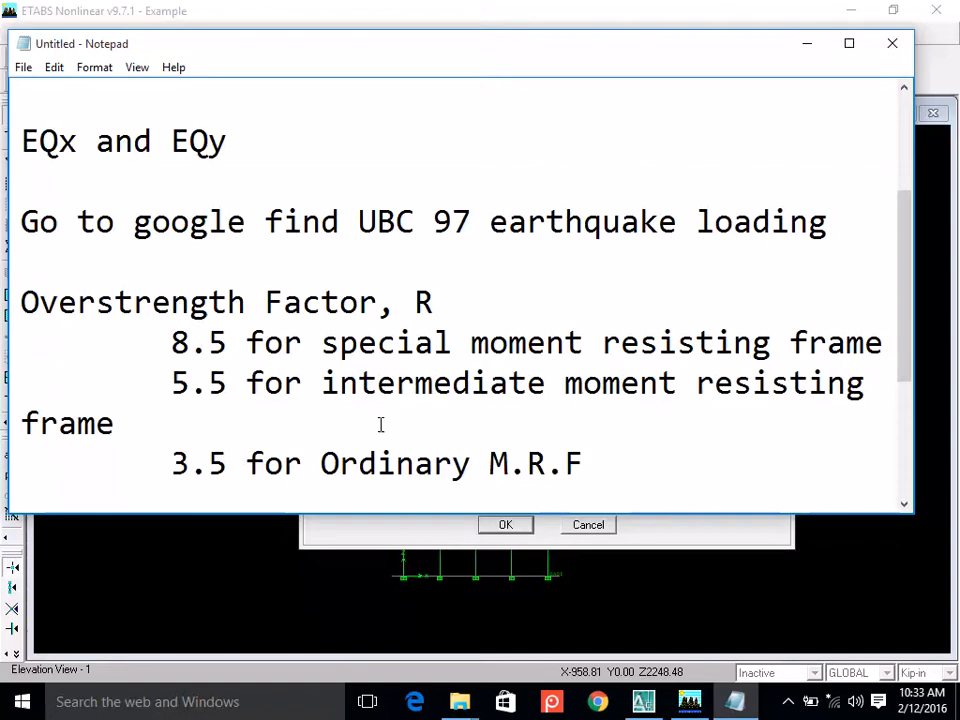
pyautogui.click(188, 458)
pyautogui.click(410, 546)
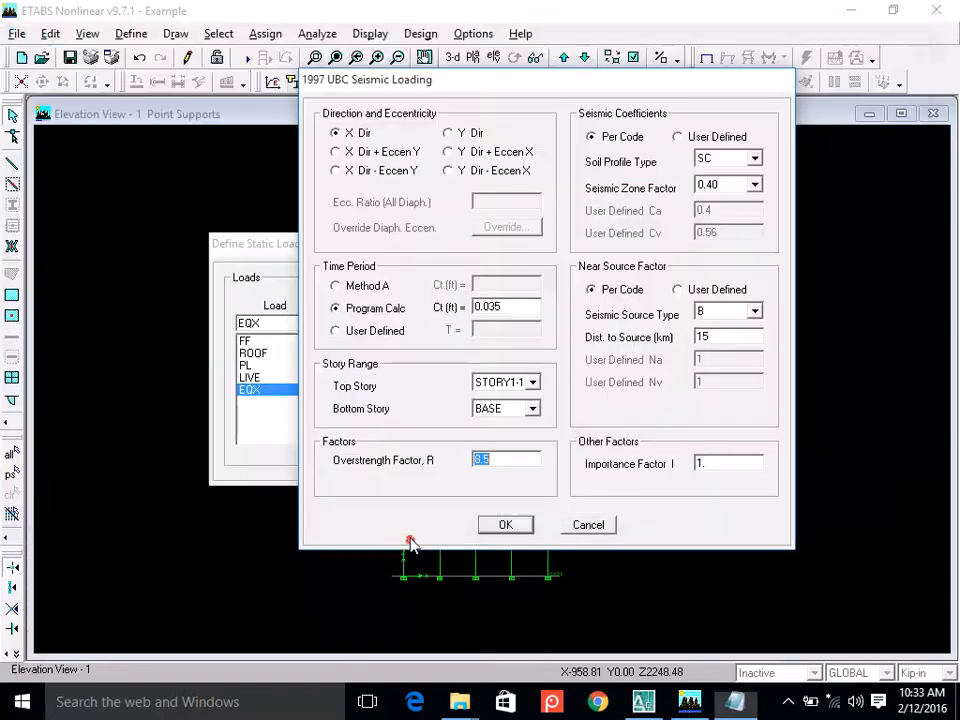
# Set the overstrength factor R to 5.5 and open the soil profile type choices for the EQX seismic loading.
pyautogui.write('5.5')
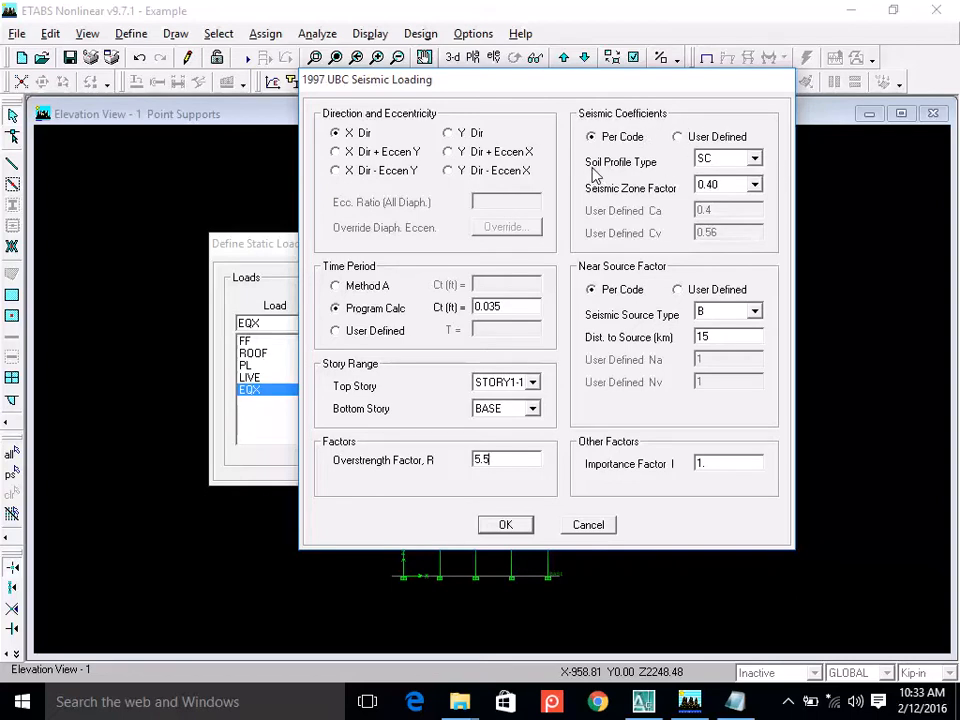
pyautogui.click(755, 163)
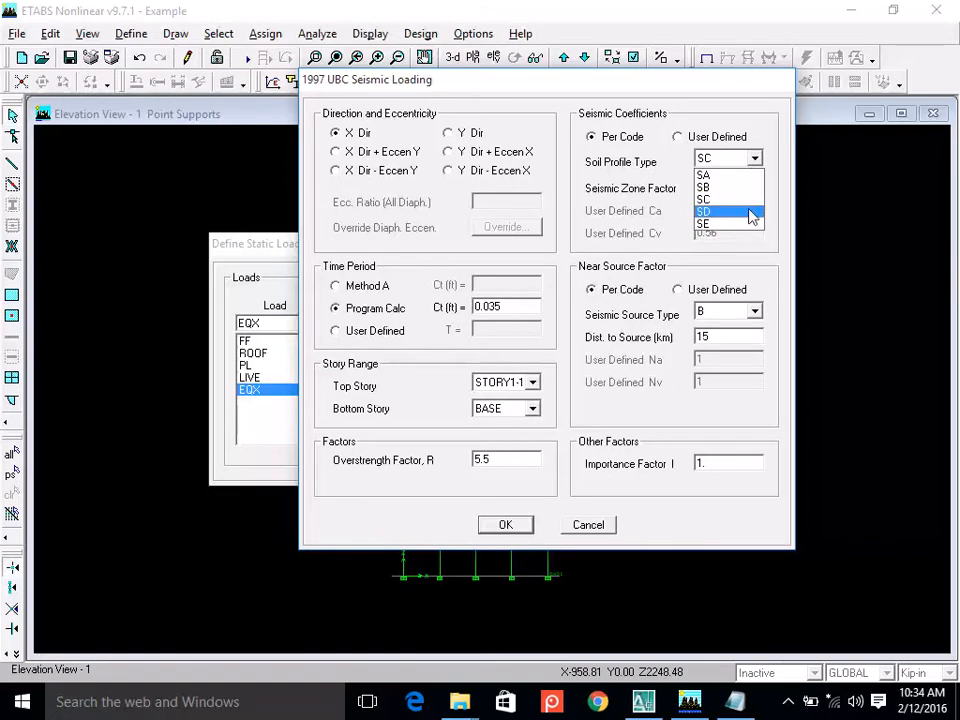
# Review the Notepad reminder to find UBC 97 earthquake loading on Google, and return to the seismic loading settings in ETABS.
pyautogui.click(733, 701)
pyautogui.scroll(1, 290, 240)
pyautogui.scroll(-1, 400, 255)
pyautogui.moveTo(358, 222); pyautogui.dragTo(270, 217)
pyautogui.click(821, 242)
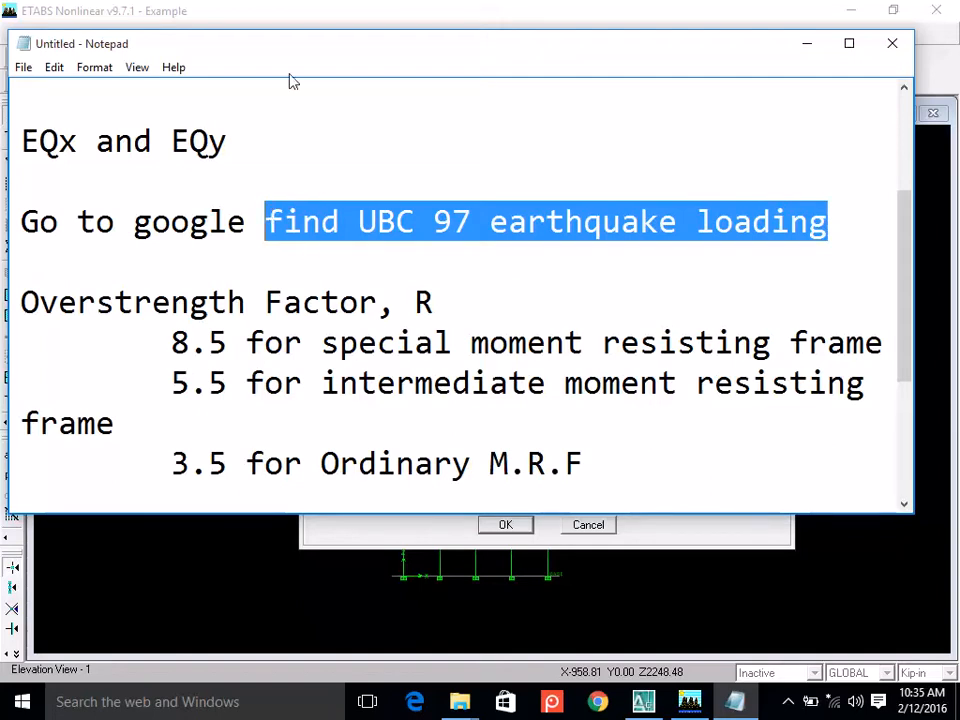
pyautogui.click(670, 543)
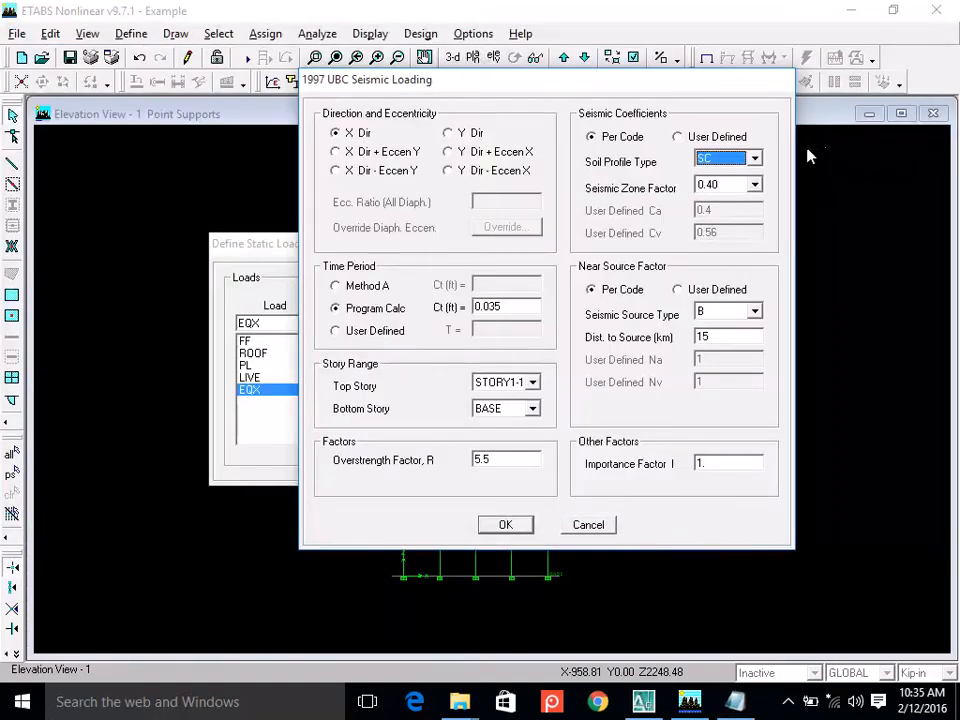
# Choose SC as the soil profile type and open the seismic zone factor choices.
pyautogui.click(754, 158)
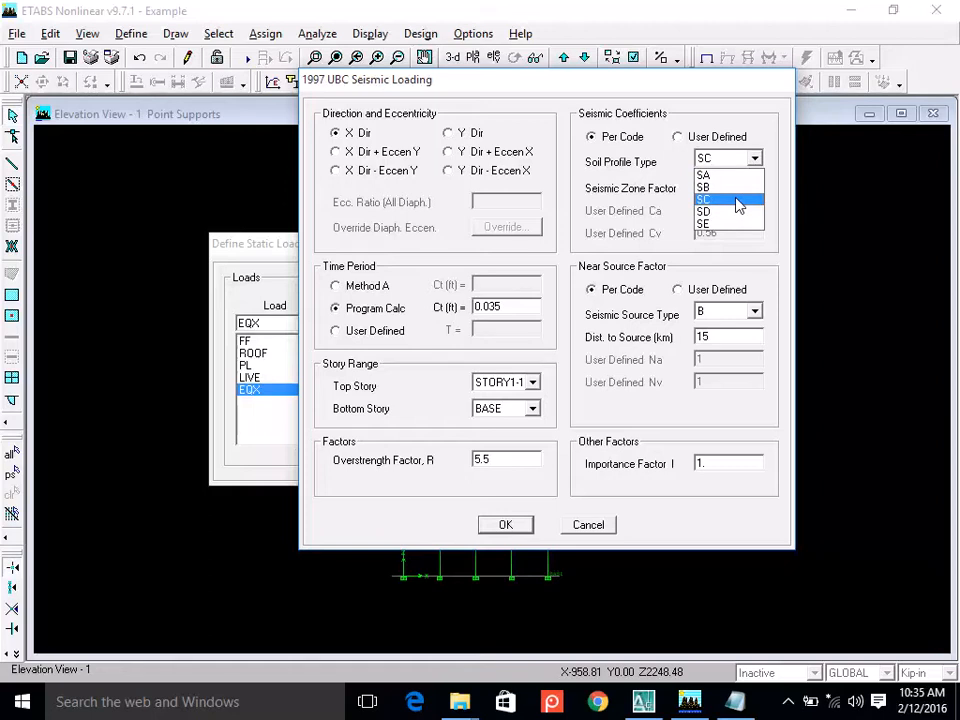
pyautogui.click(737, 201)
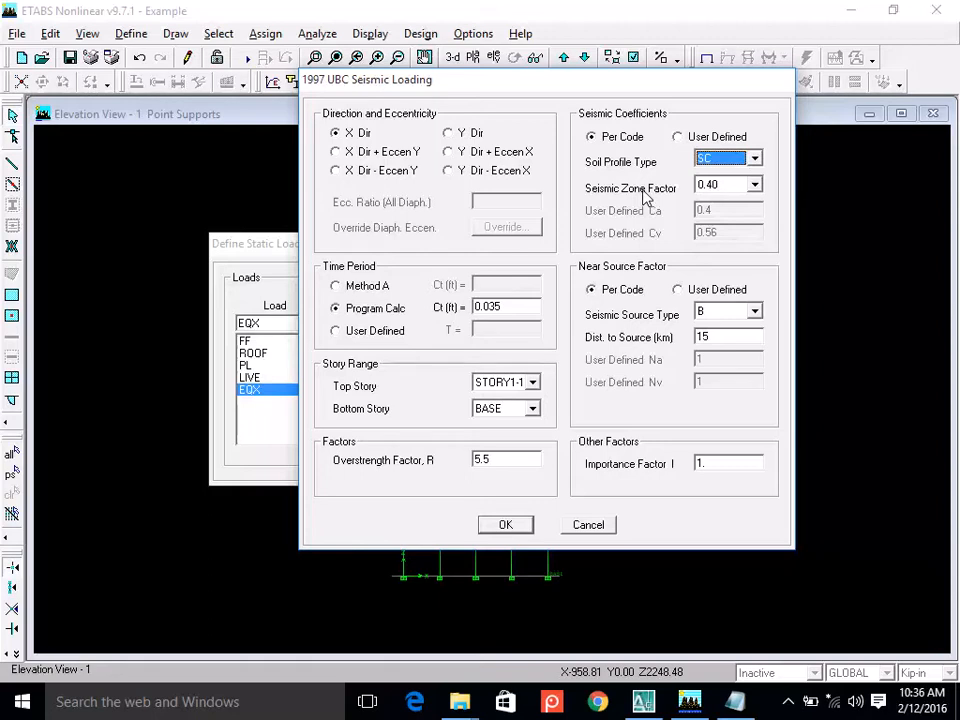
pyautogui.click(755, 185)
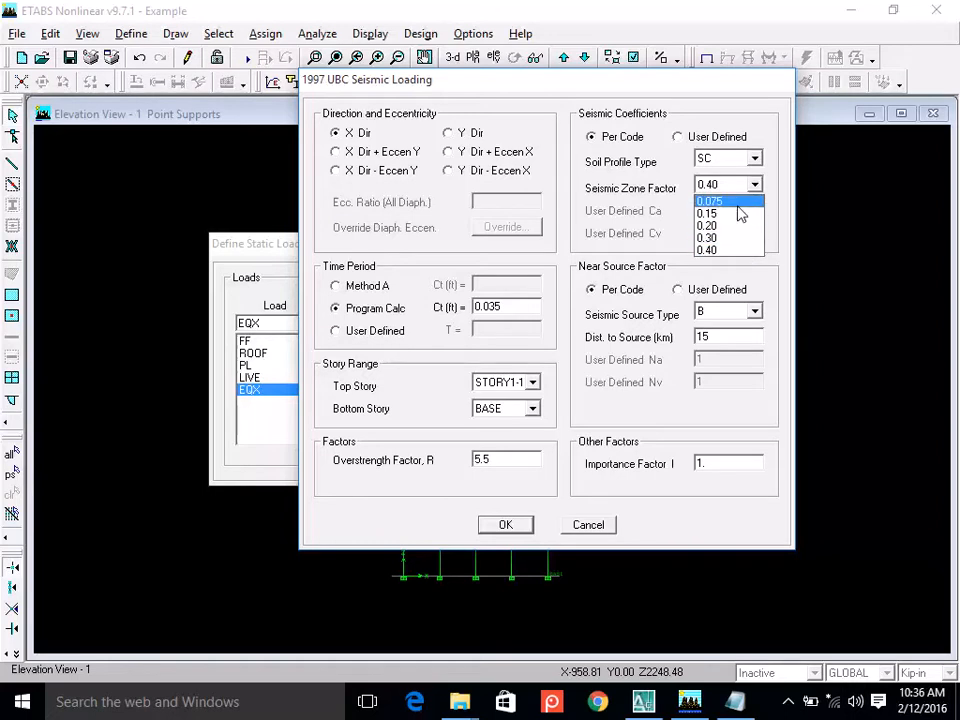
# Switch to Notepad and add the line "Zones: 5" below the Ordinary M.R.F entry, starting a new line beneath it.
pyautogui.click(736, 703)
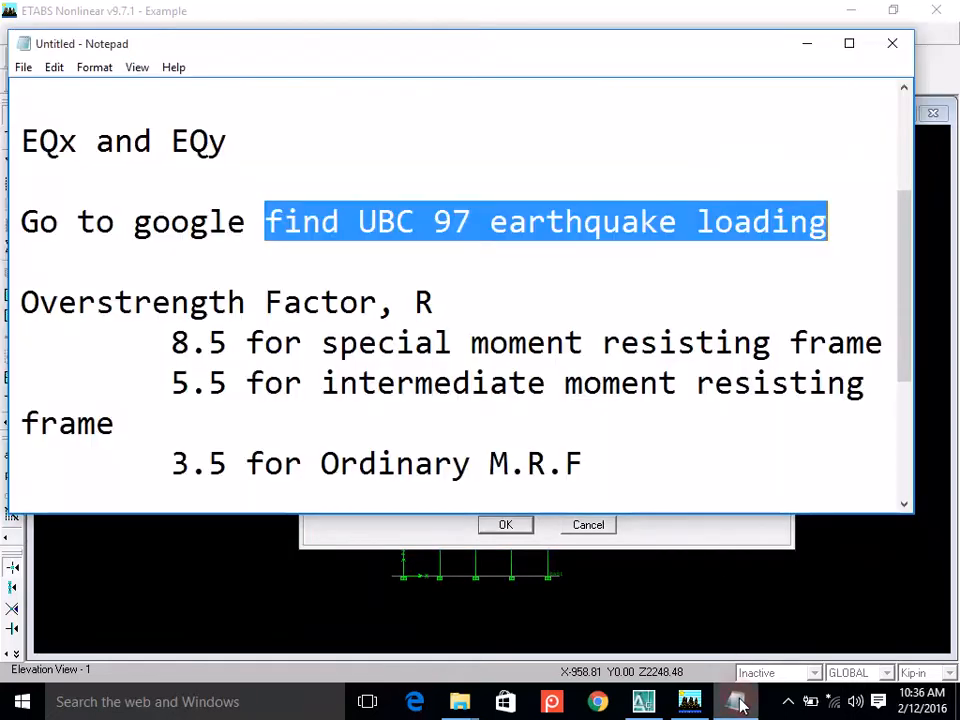
pyautogui.scroll(-2, 812, 313)
pyautogui.click(647, 223)
pyautogui.press('Return')
pyautogui.press('Return')
pyautogui.write('Zones: 5')
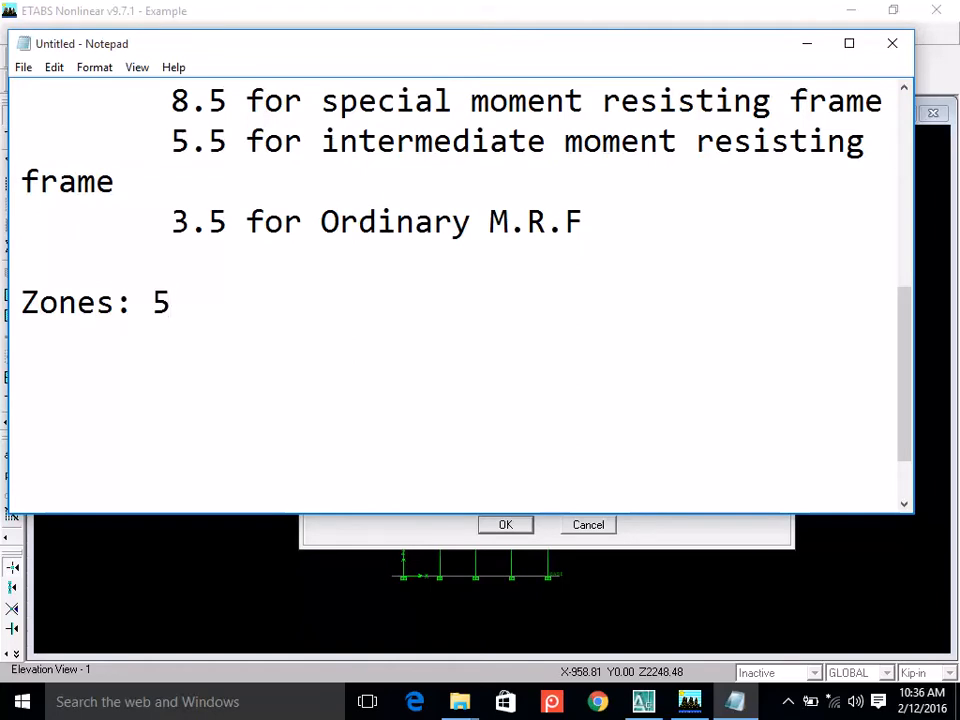
pyautogui.press('Return')
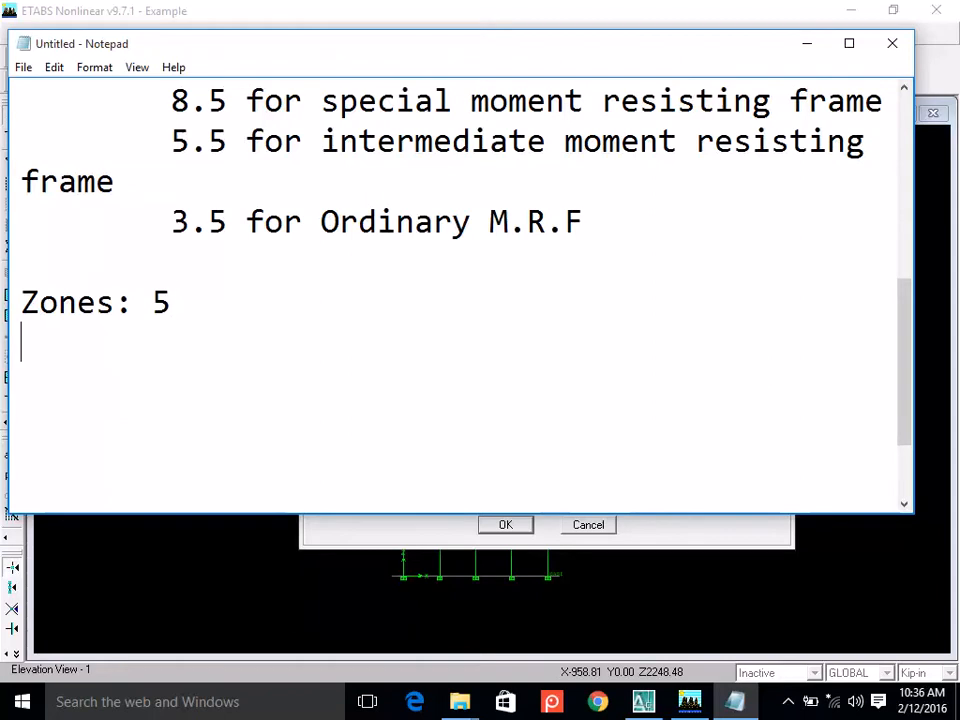
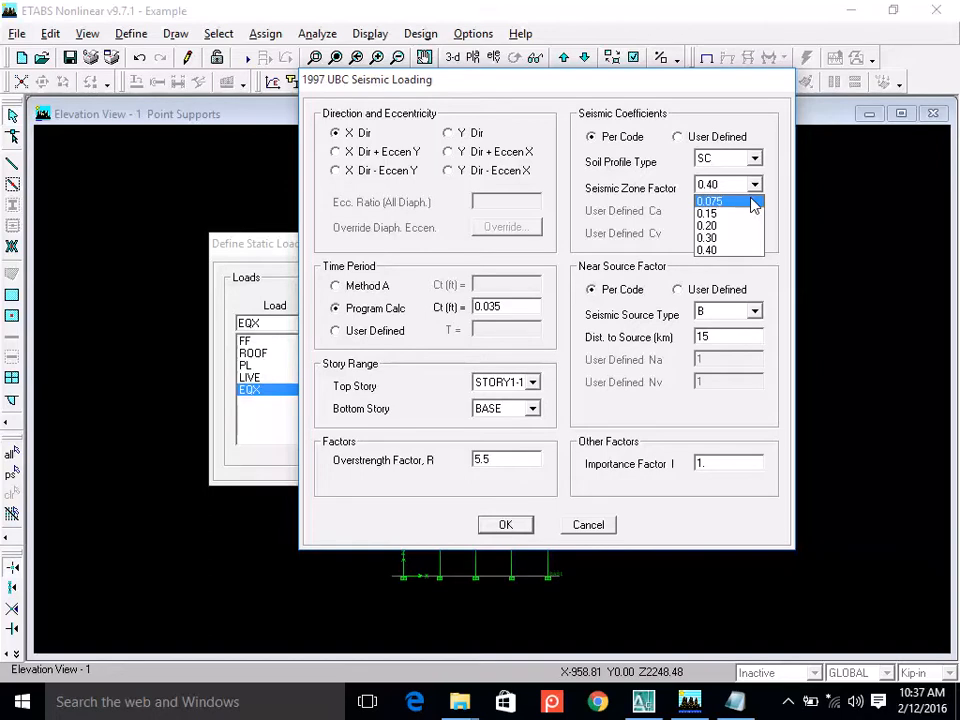
# Step the seismic zone factor in ETABS through 0.15, 0.20, 0.30 and 0.40.
pyautogui.press('Down')
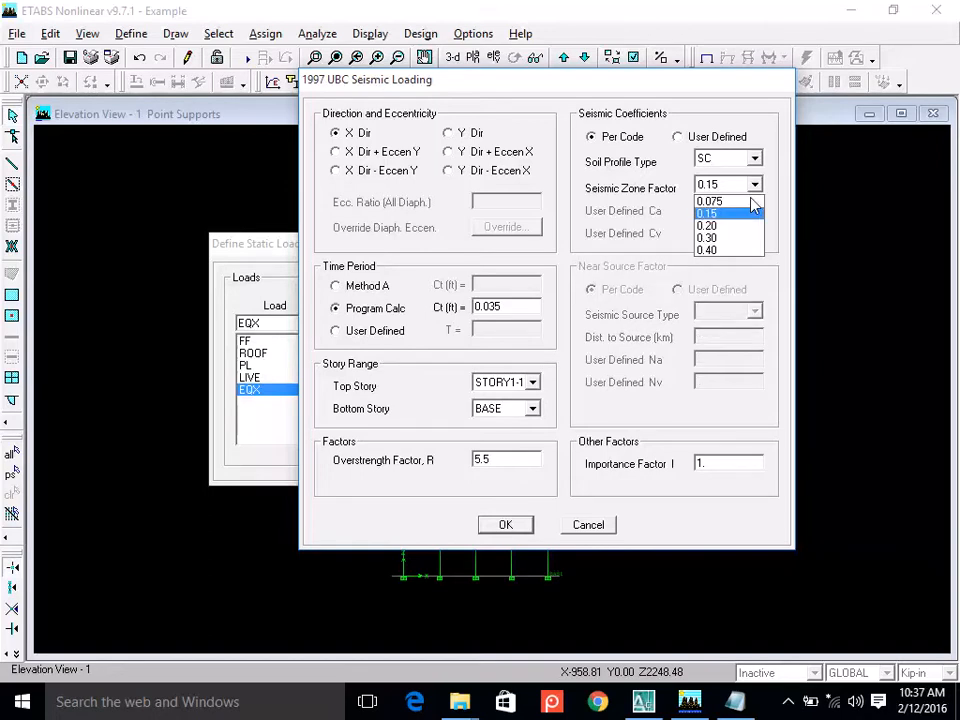
pyautogui.press('Down')
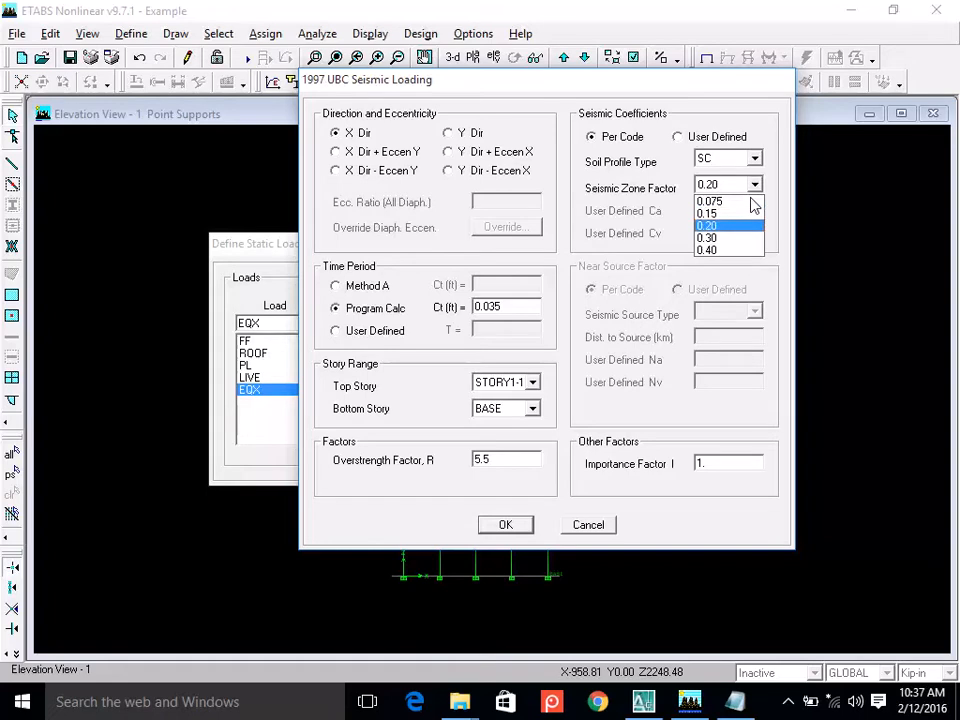
pyautogui.press('Down')
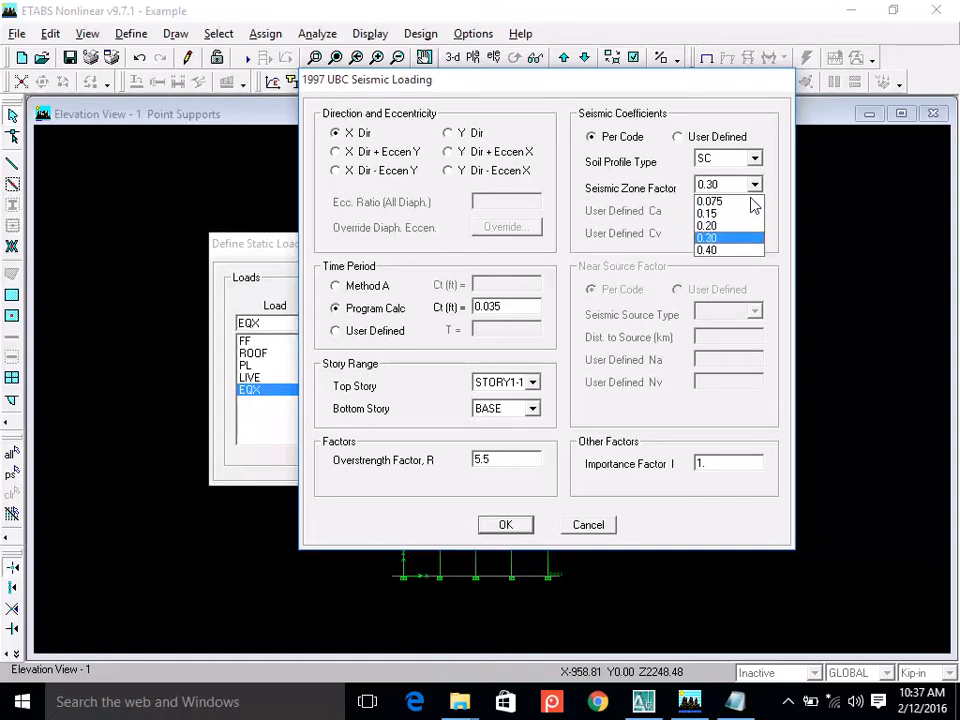
pyautogui.press('Down')
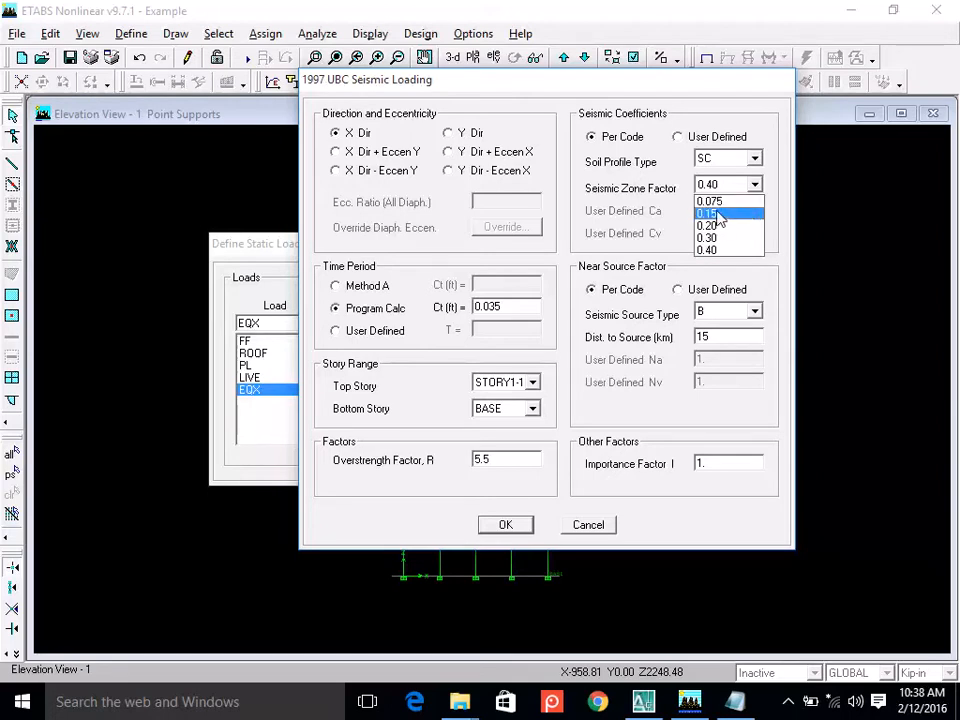
# Switch to Notepad and add the line ".075g, 0.15g, 0.2g, 0.3g, 0.4g" below the list of zones.
pyautogui.click(713, 708)
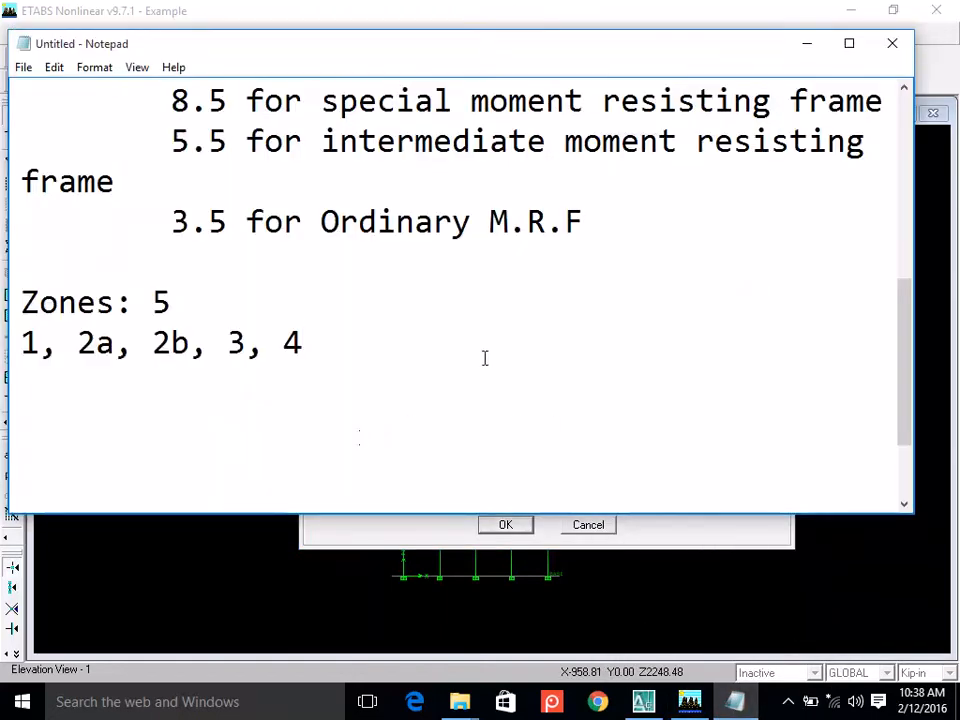
pyautogui.press('Return')
pyautogui.write('.07')
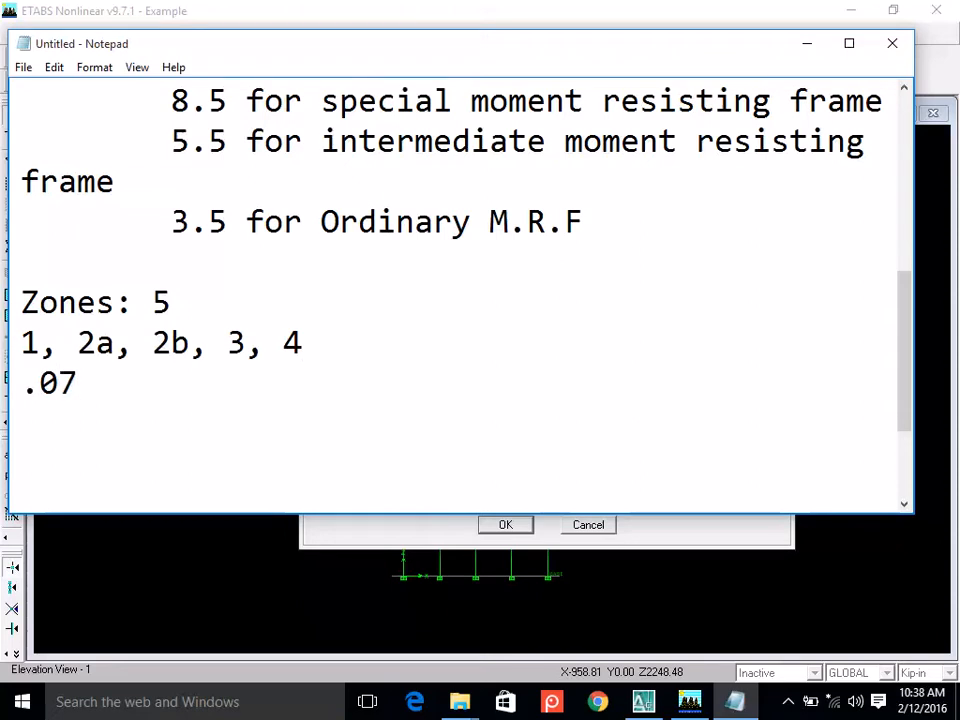
pyautogui.write('5g')
pyautogui.write(', ')
pyautogui.write('0.`5')
pyautogui.write('f')
pyautogui.press('BackSpace')
pyautogui.press('BackSpace')
pyautogui.press('BackSpace')
pyautogui.write('15g, ')
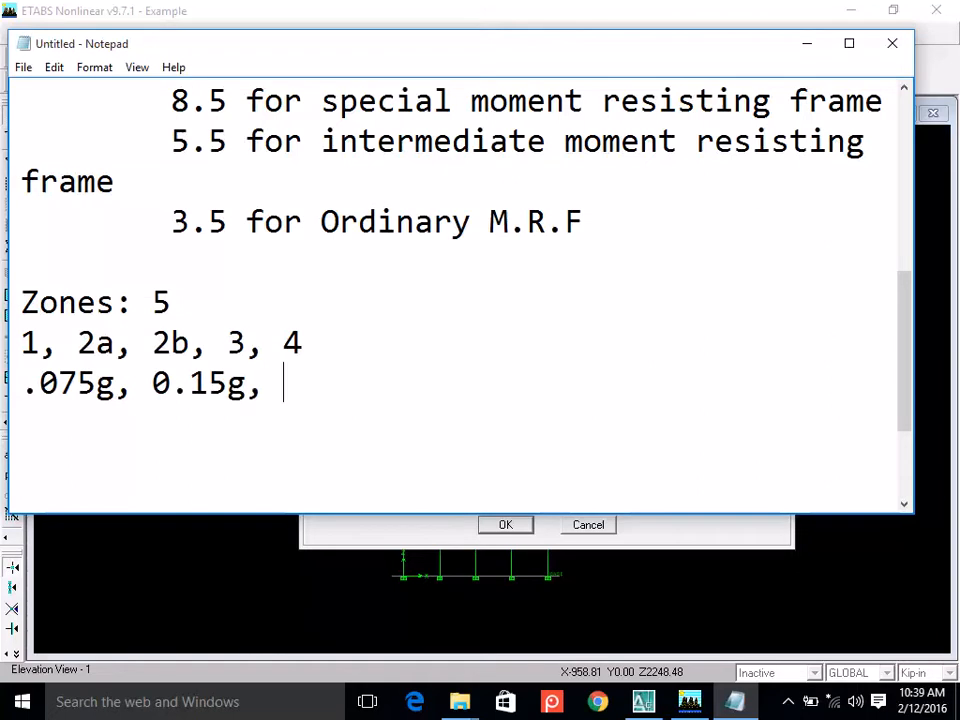
pyautogui.write('0.2g, 0.3g, 0.4g')
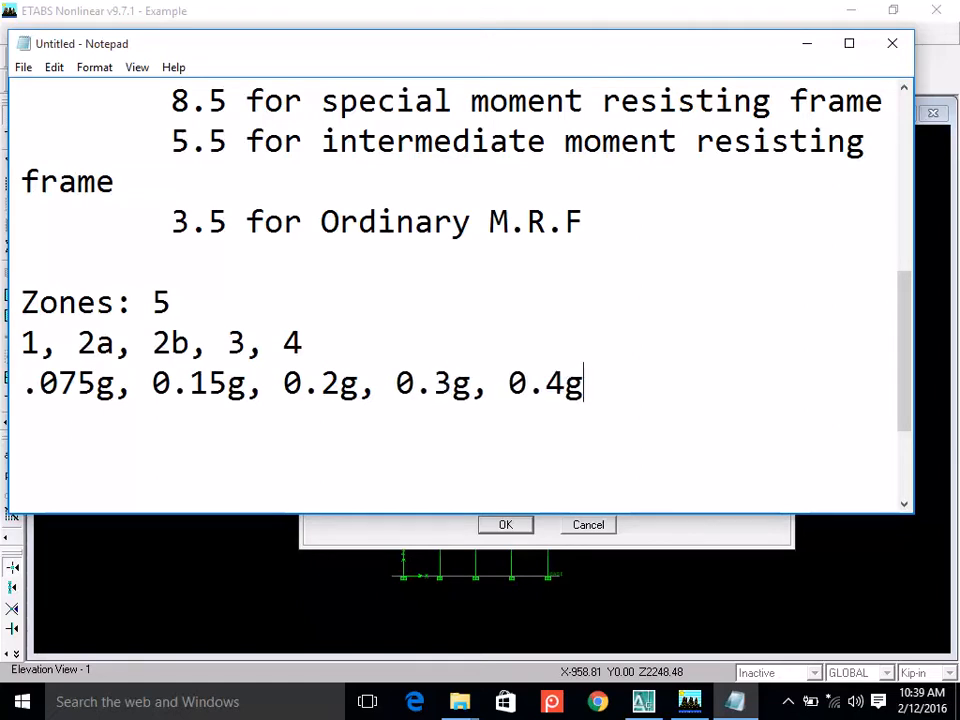
# Return to ETABS, set the seismic zone factor to 0.15 and accept the UBC 97 seismic loading of EQX.
pyautogui.click(600, 400)
pyautogui.click(735, 531)
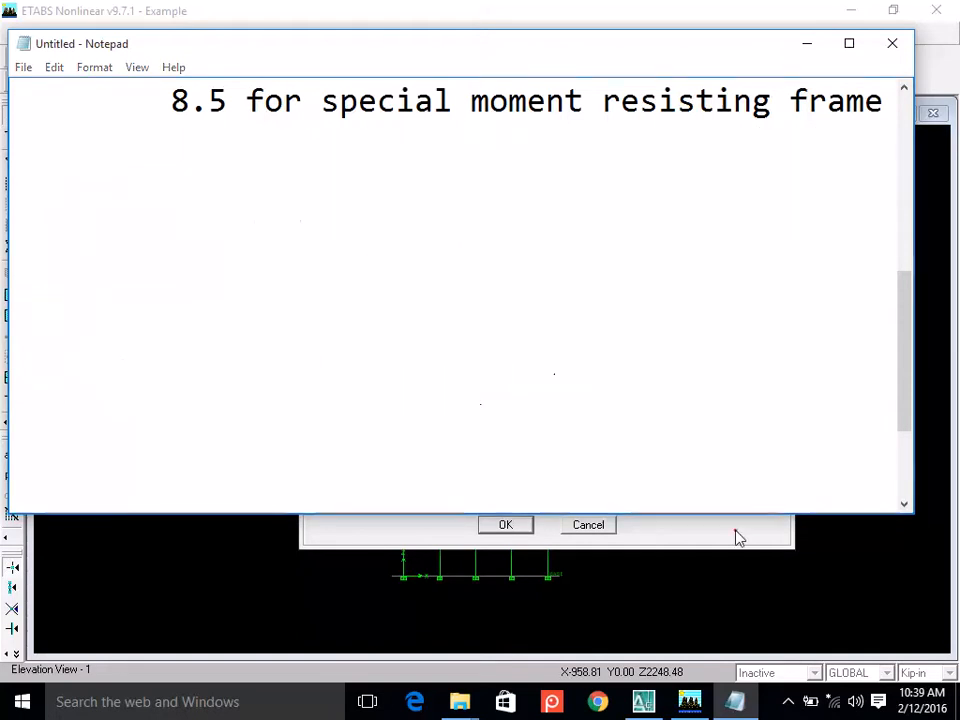
pyautogui.click(754, 186)
pyautogui.click(745, 214)
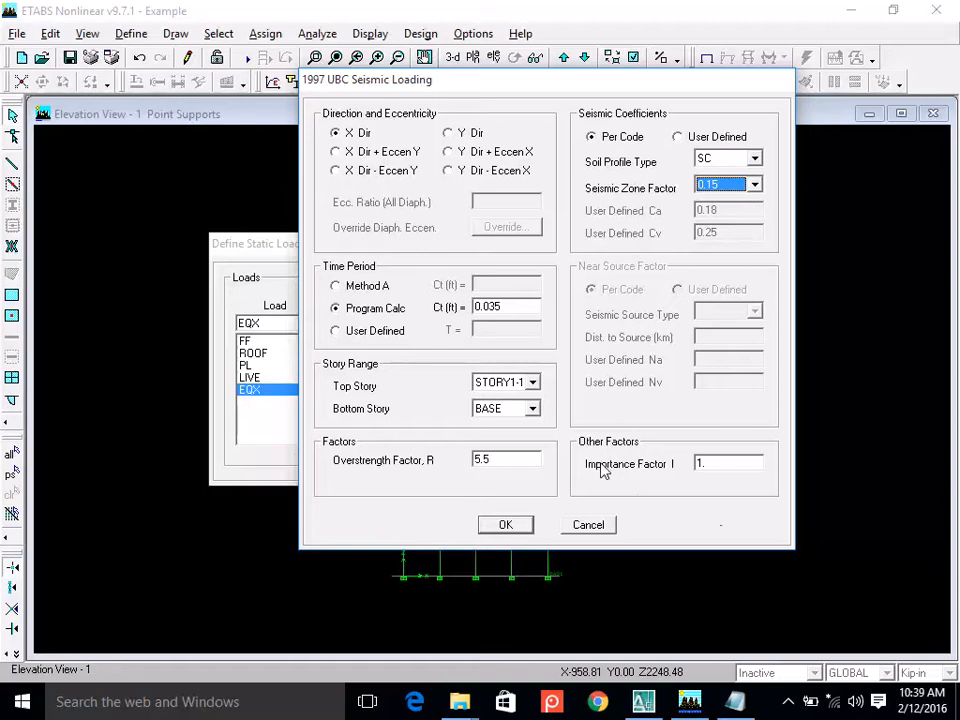
pyautogui.click(723, 463)
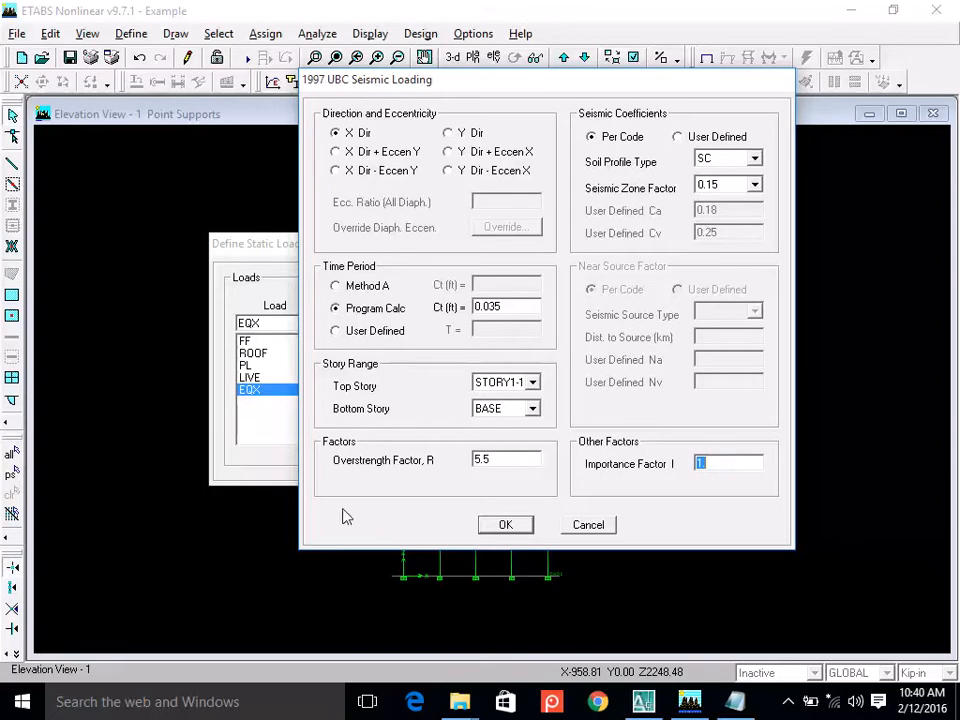
pyautogui.click(502, 529)
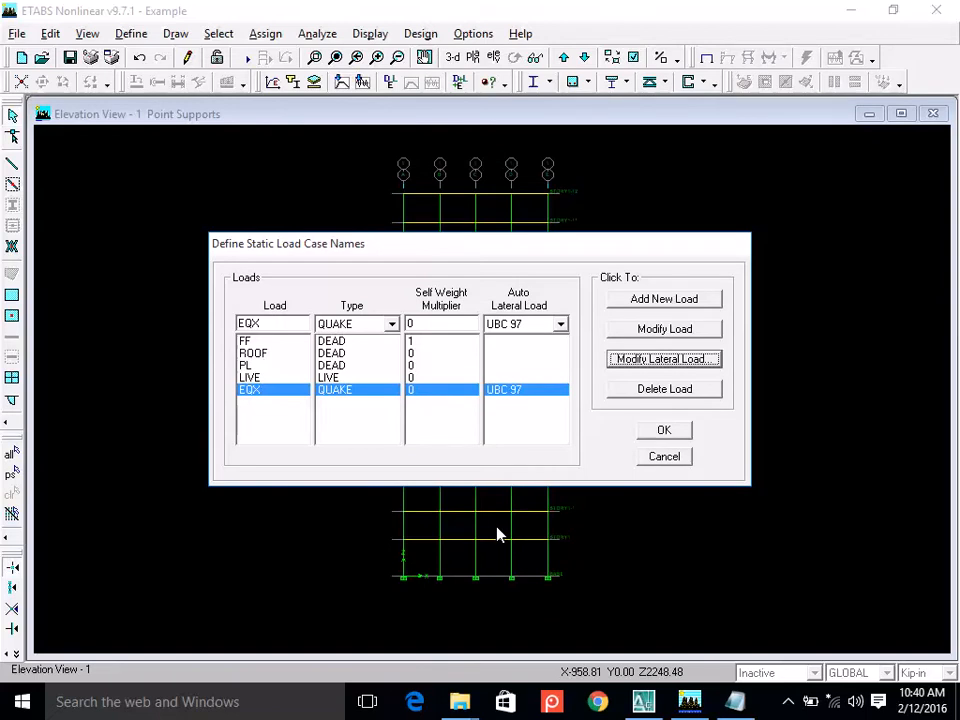
# Add a new static load case named EQY with type QUAKE, self weight multiplier 0 and UBC 97 auto lateral load.
pyautogui.doubleClick(281, 322)
pyautogui.click(287, 325)
pyautogui.press('BackSpace')
pyautogui.write('Y')
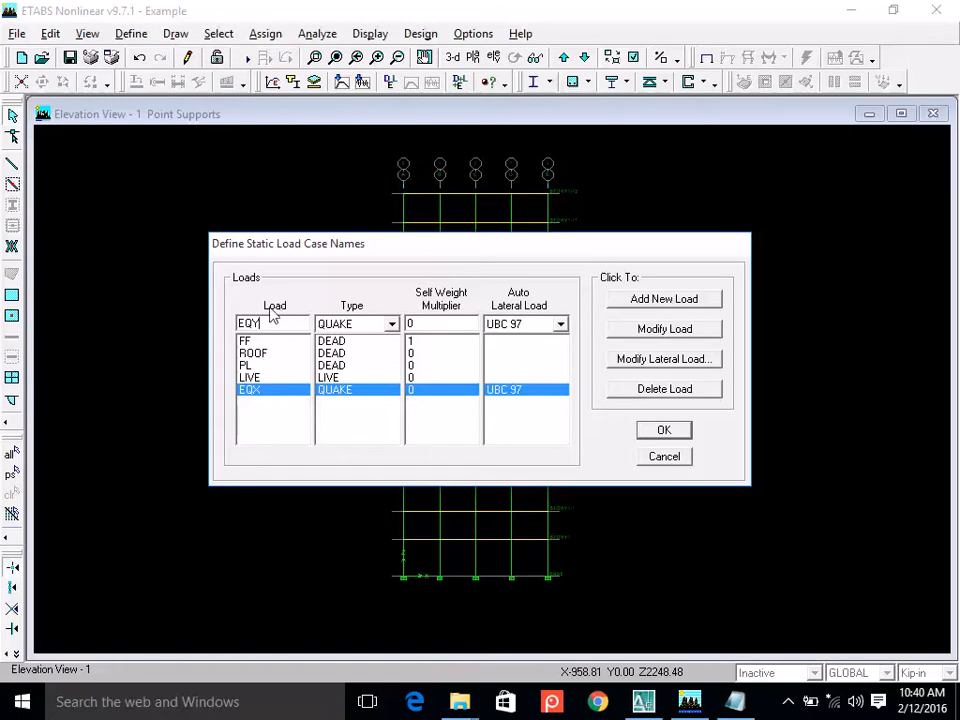
pyautogui.click(682, 302)
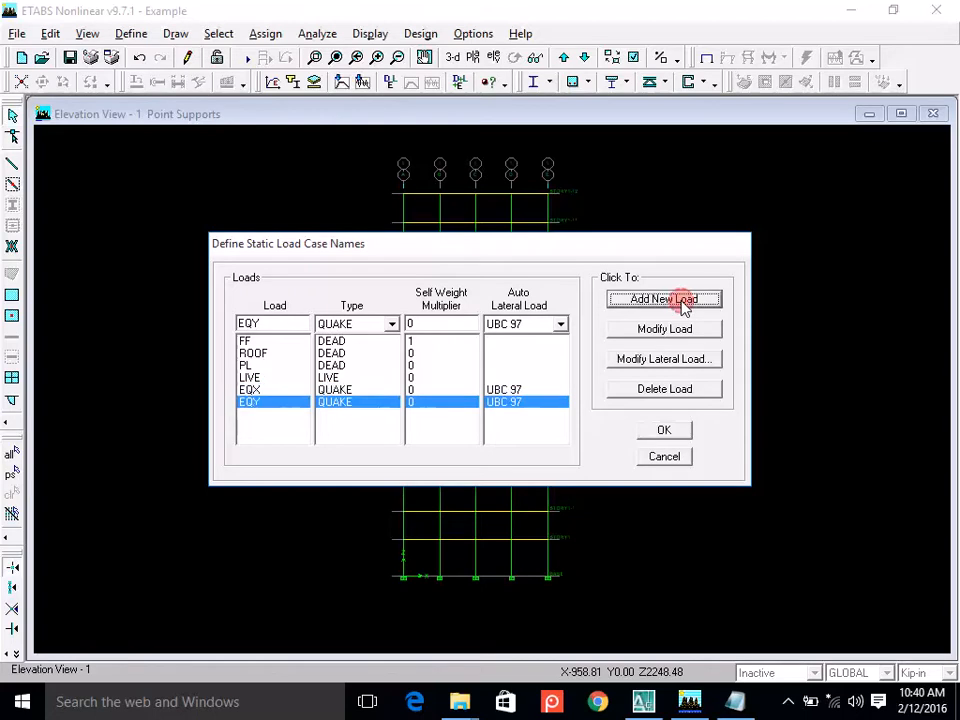
# Modify the UBC 97 lateral load of the EQY case so that it acts in the Y direction.
pyautogui.click(266, 392)
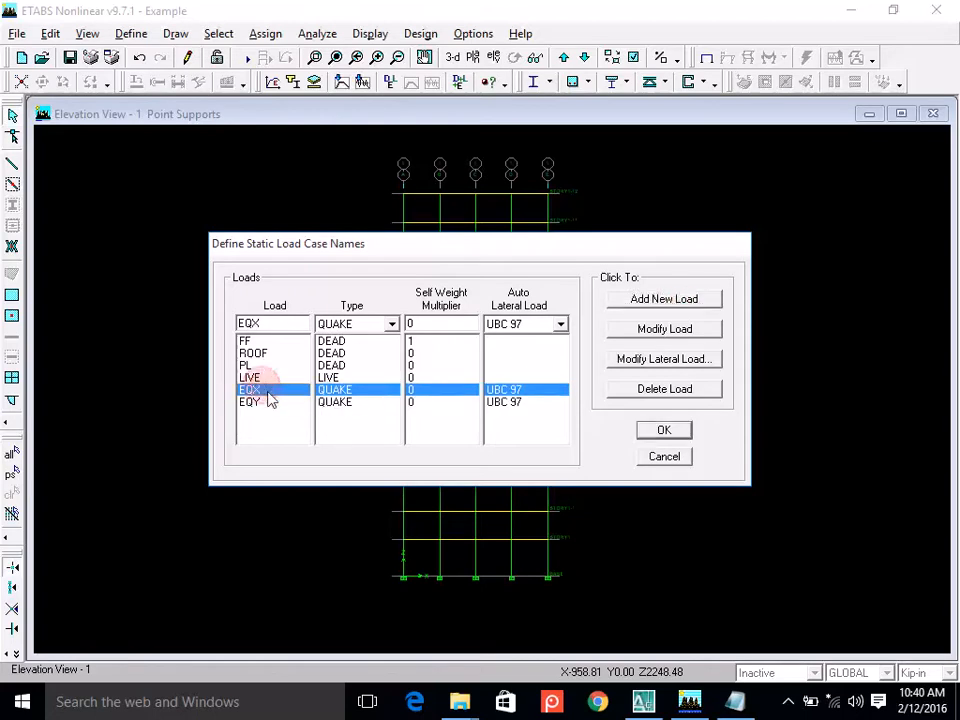
pyautogui.click(258, 404)
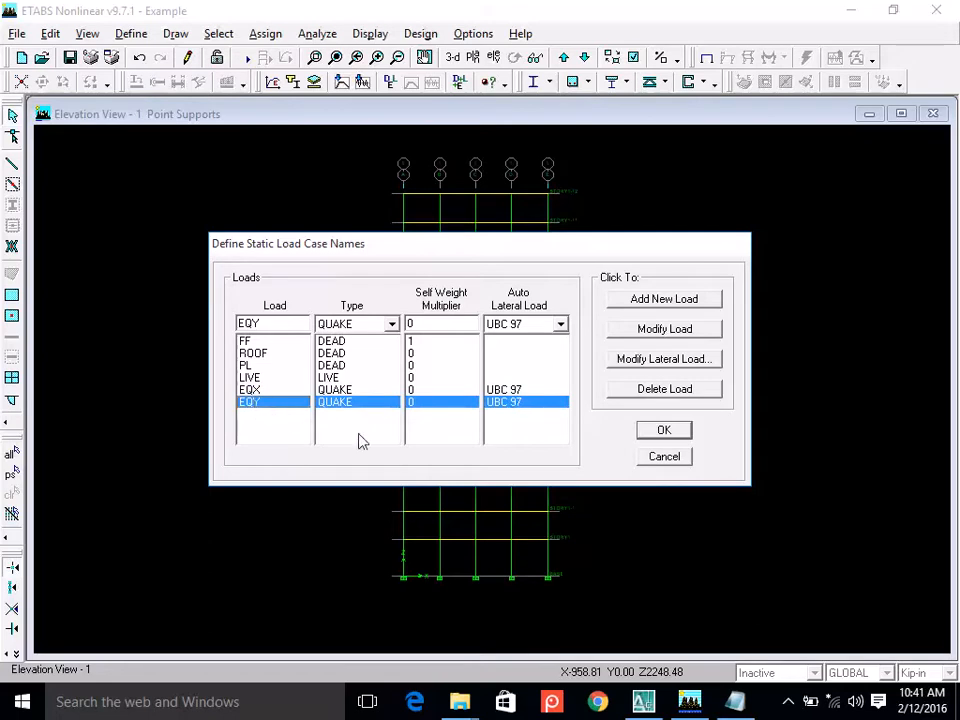
pyautogui.click(640, 362)
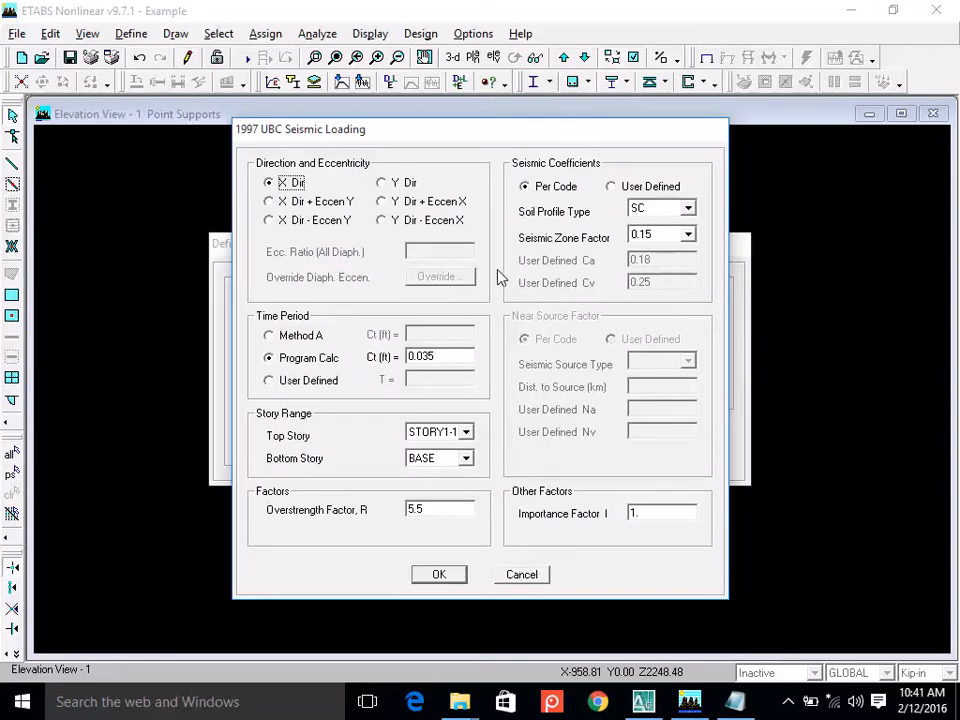
pyautogui.click(382, 184)
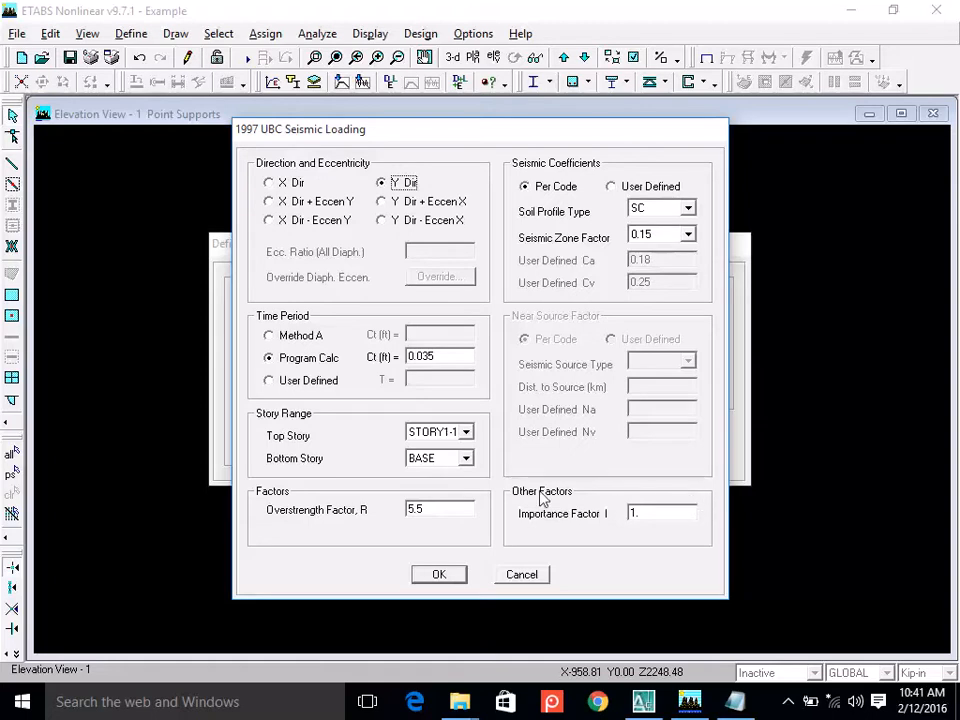
pyautogui.click(437, 575)
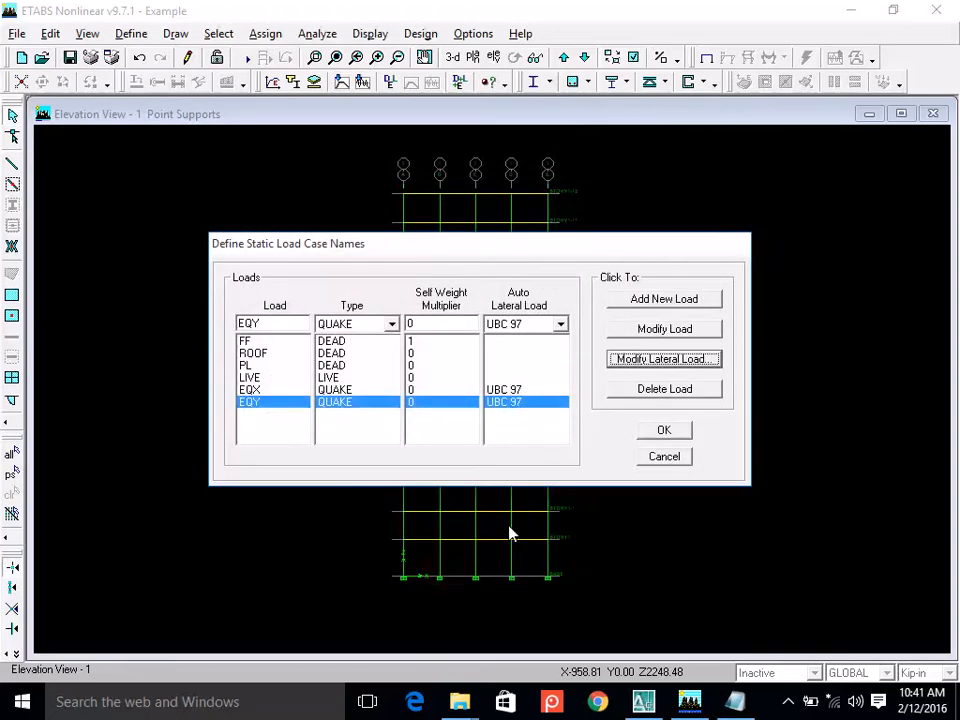
pyautogui.click(281, 390)
pyautogui.click(279, 403)
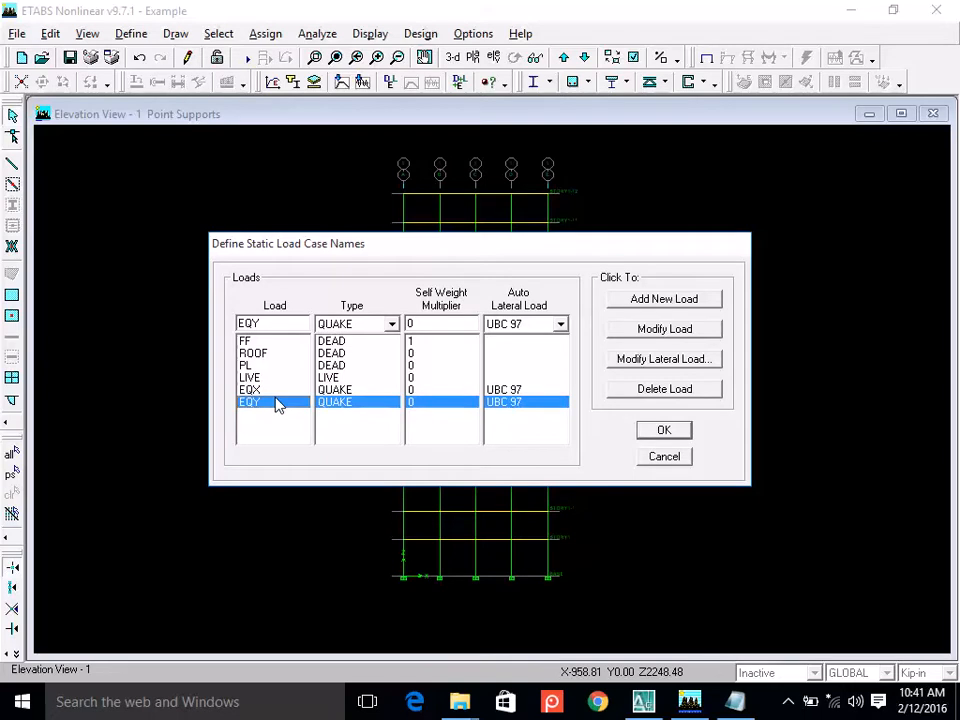
# Add a new static load case named WIND with type WIND, self weight multiplier 0 and UBC 97 auto lateral load.
pyautogui.click(391, 323)
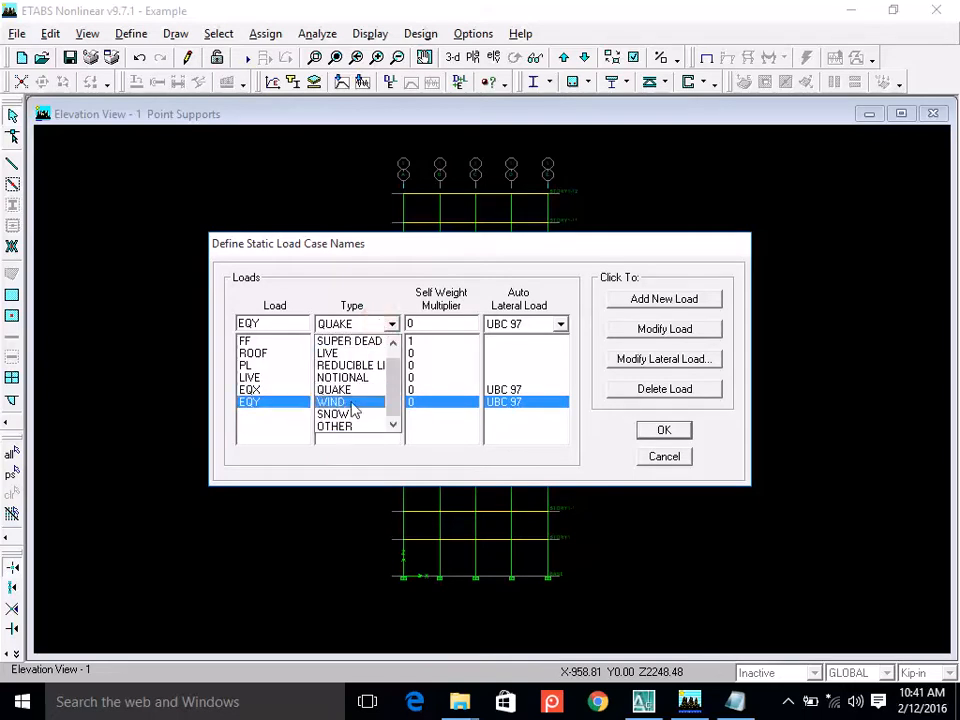
pyautogui.click(350, 401)
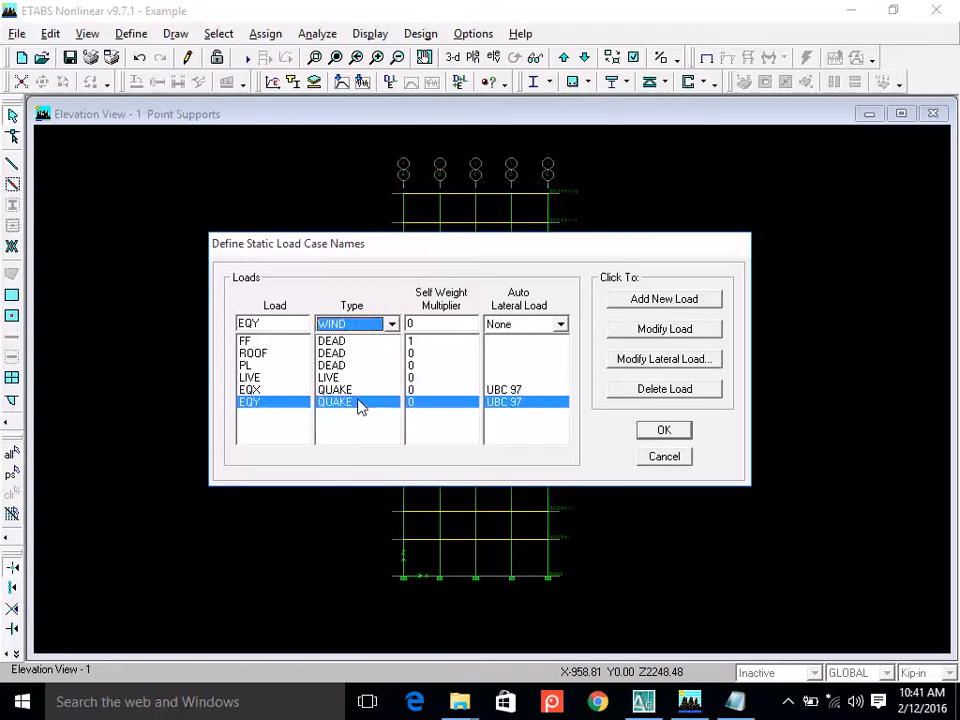
pyautogui.doubleClick(292, 322)
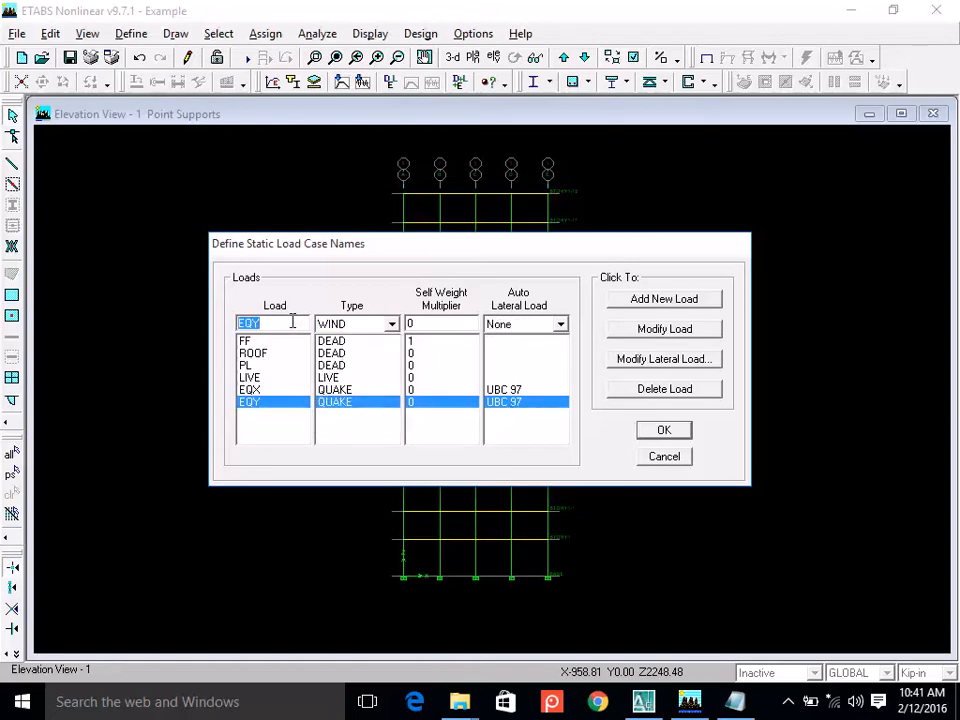
pyautogui.write('WIND')
pyautogui.click(560, 324)
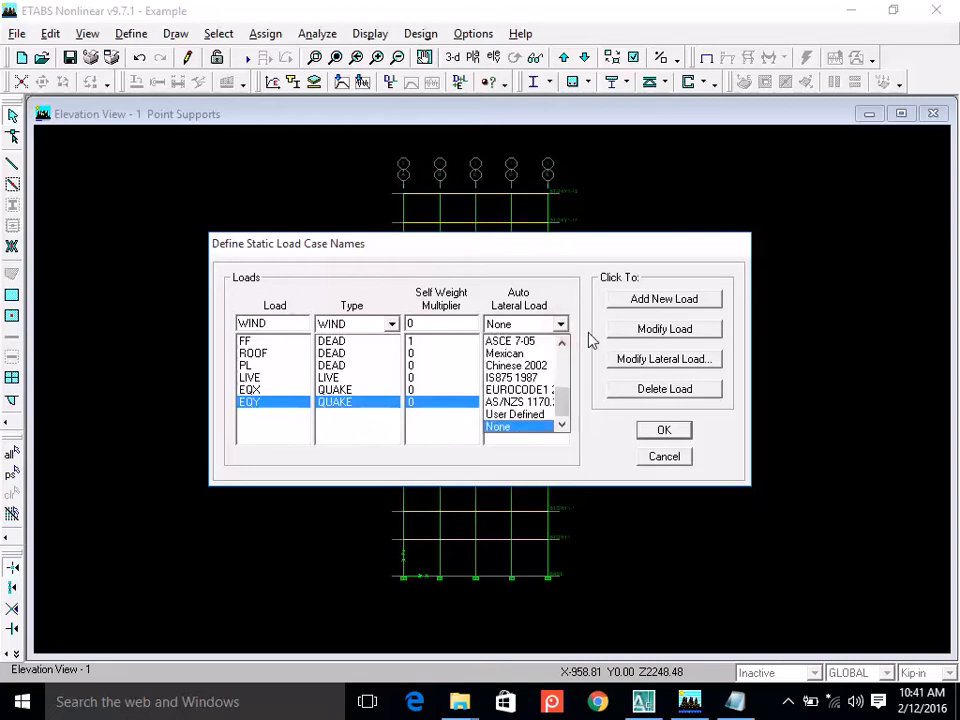
pyautogui.click(562, 343)
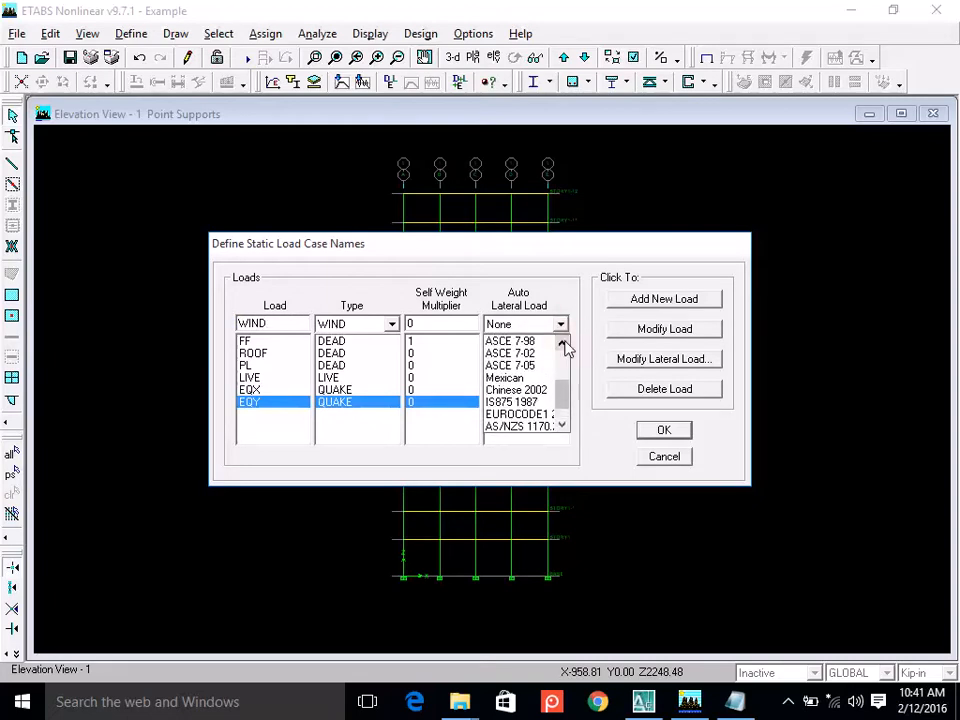
pyautogui.click(565, 343)
pyautogui.click(562, 382)
pyautogui.moveTo(563, 390); pyautogui.dragTo(574, 354)
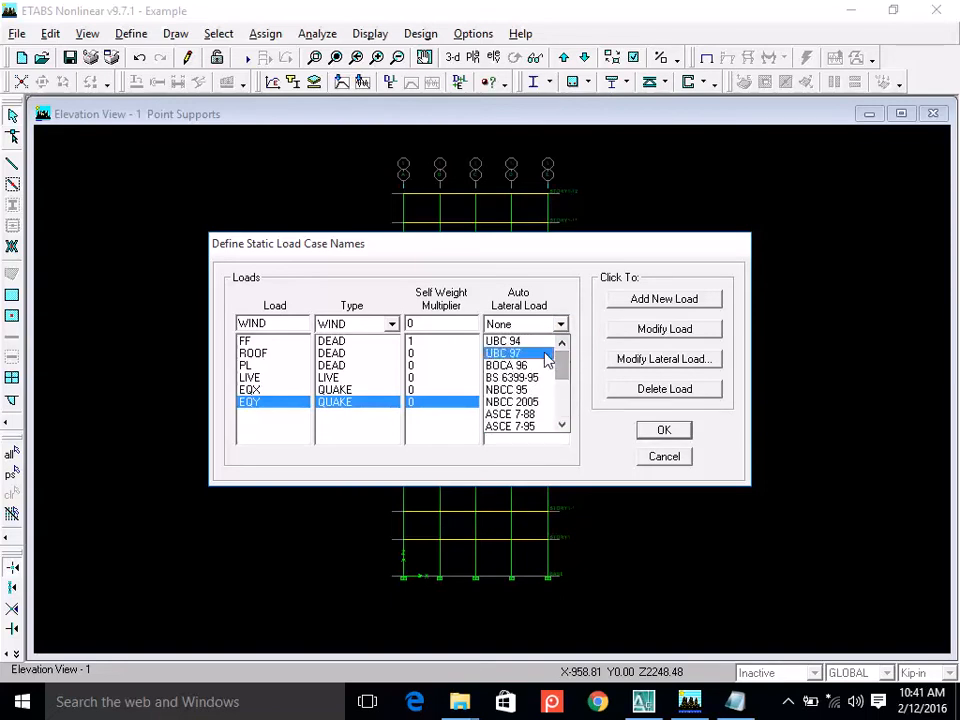
pyautogui.click(545, 356)
pyautogui.click(633, 300)
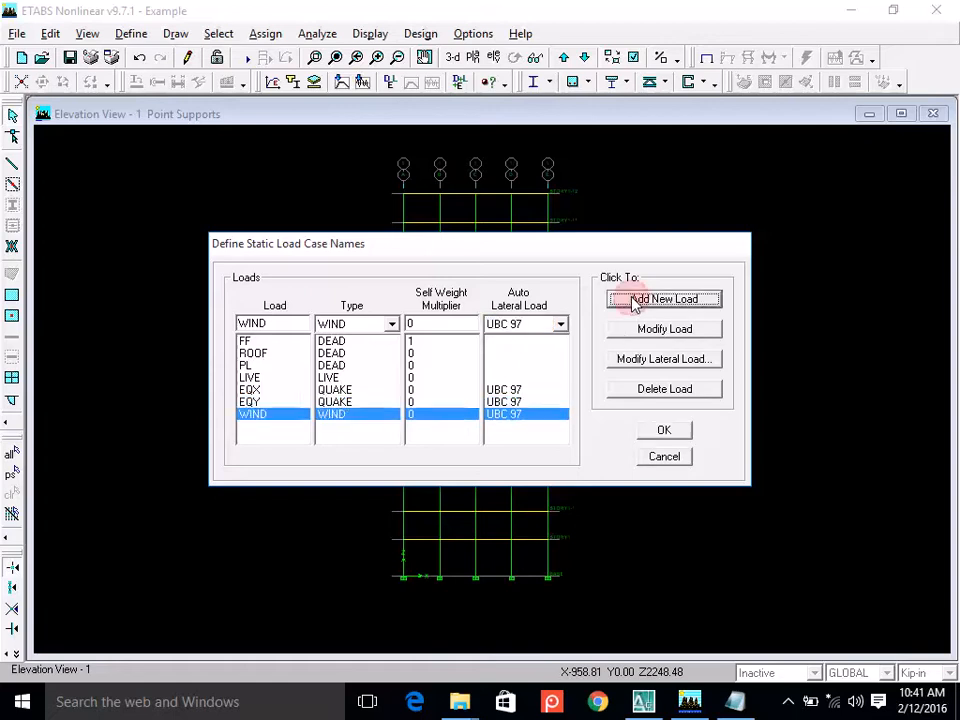
# Open the WIND case's UBC 97 wind loading and review its wind direction angle and its windward and leeward coefficients.
pyautogui.click(660, 368)
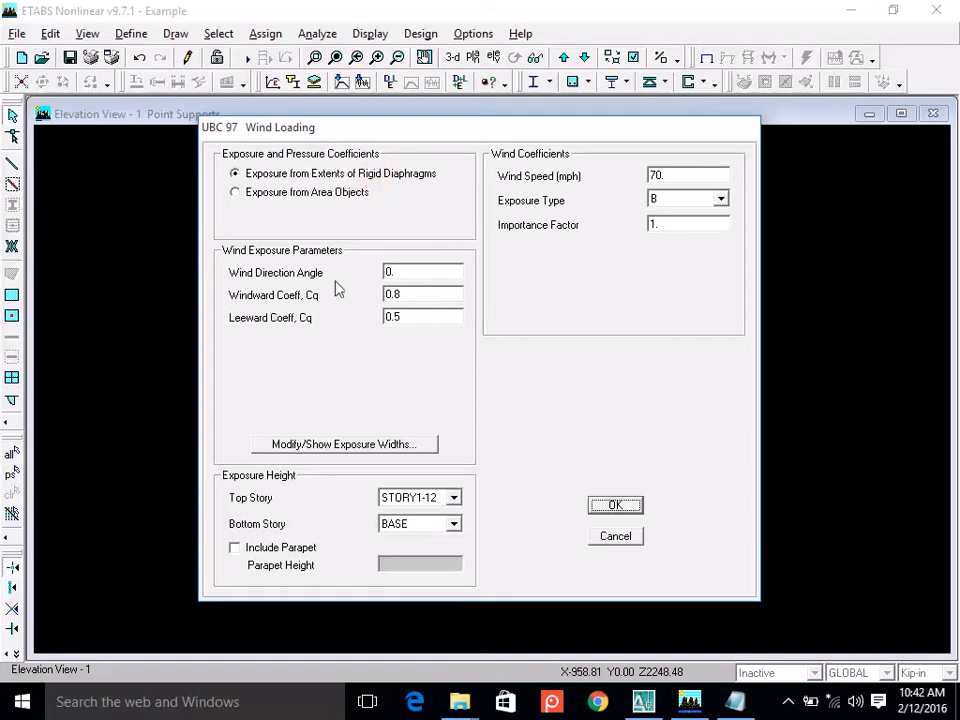
pyautogui.doubleClick(404, 272)
pyautogui.click(405, 294)
pyautogui.click(414, 316)
pyautogui.doubleClick(414, 296)
pyautogui.click(417, 295)
pyautogui.doubleClick(417, 319)
pyautogui.doubleClick(429, 294)
pyautogui.doubleClick(422, 315)
pyautogui.doubleClick(420, 294)
pyautogui.doubleClick(416, 317)
pyautogui.doubleClick(401, 290)
pyautogui.doubleClick(403, 317)
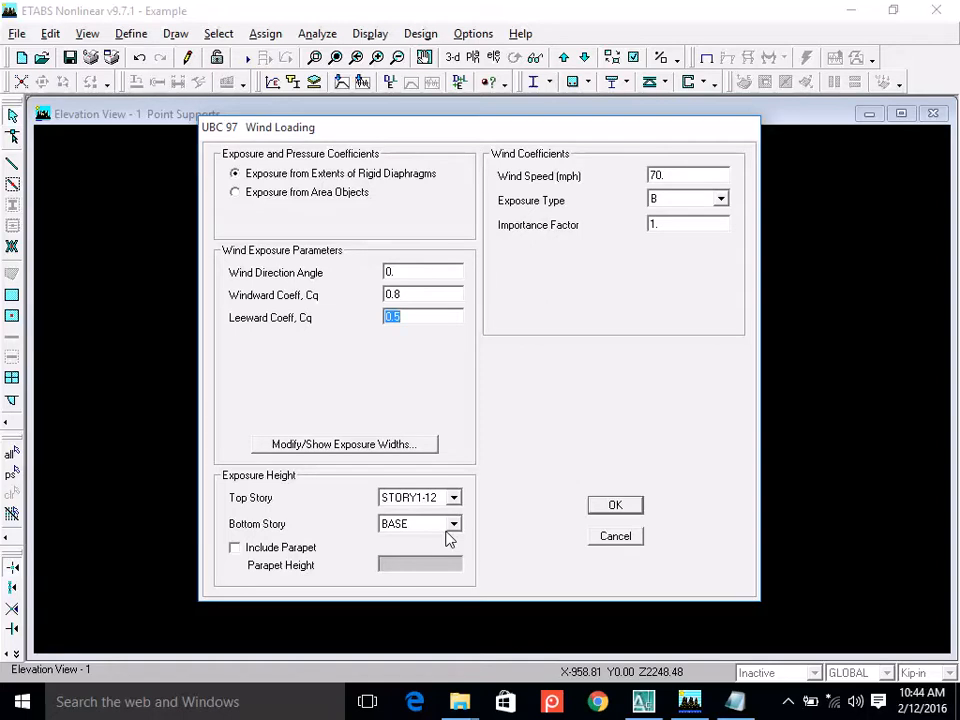
# Set the wind exposure height from BASE to STORY1-12 and include a parapet with a height of 36.
pyautogui.click(452, 524)
pyautogui.click(417, 628)
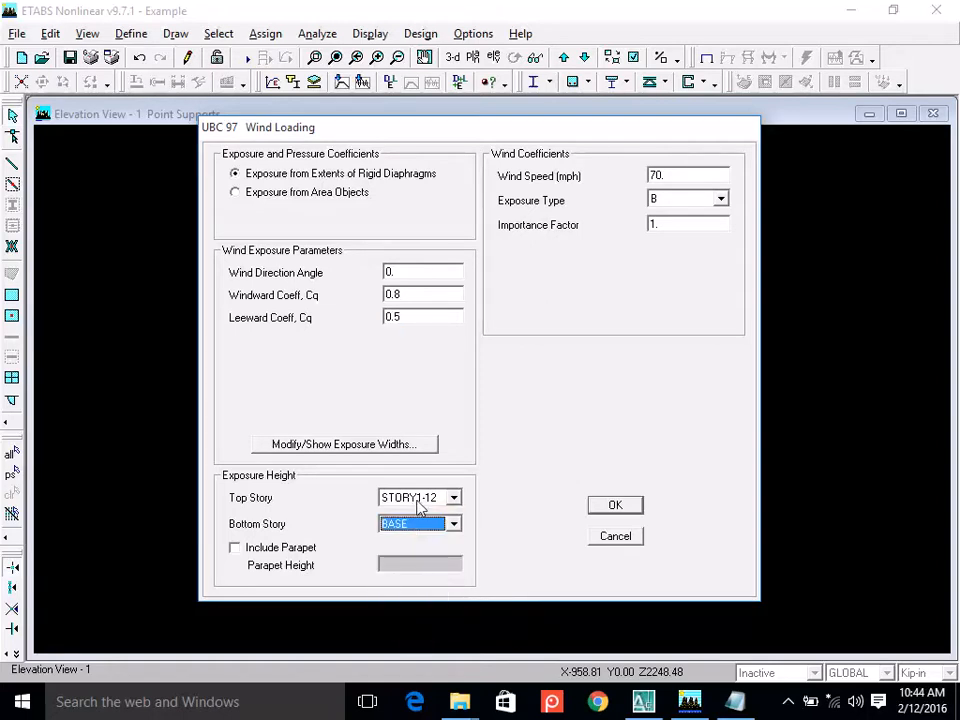
pyautogui.click(419, 500)
pyautogui.click(418, 514)
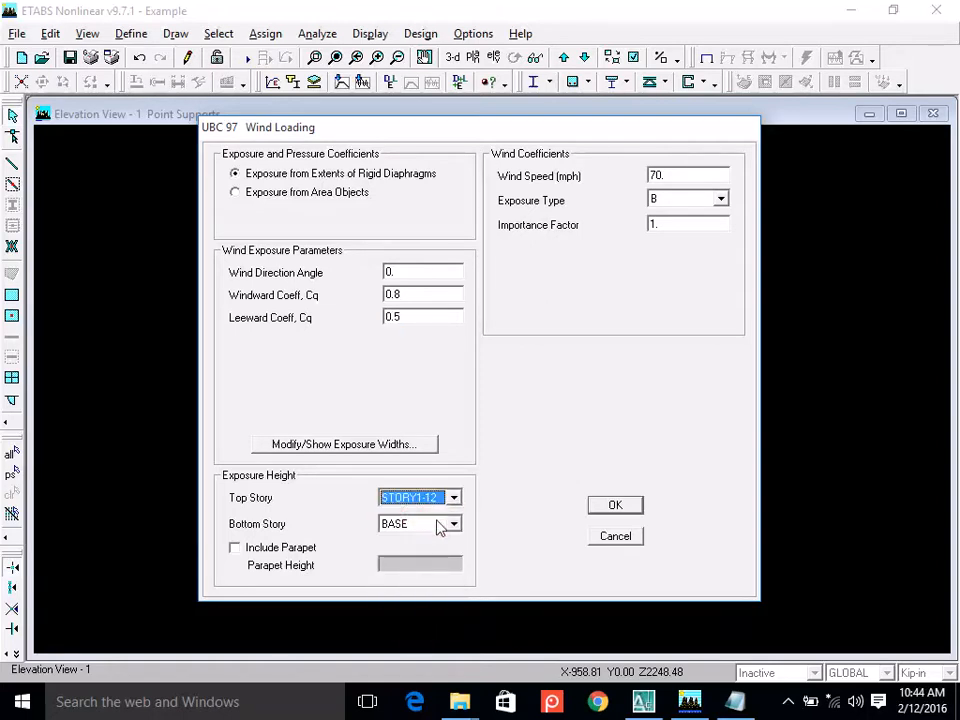
pyautogui.click(233, 549)
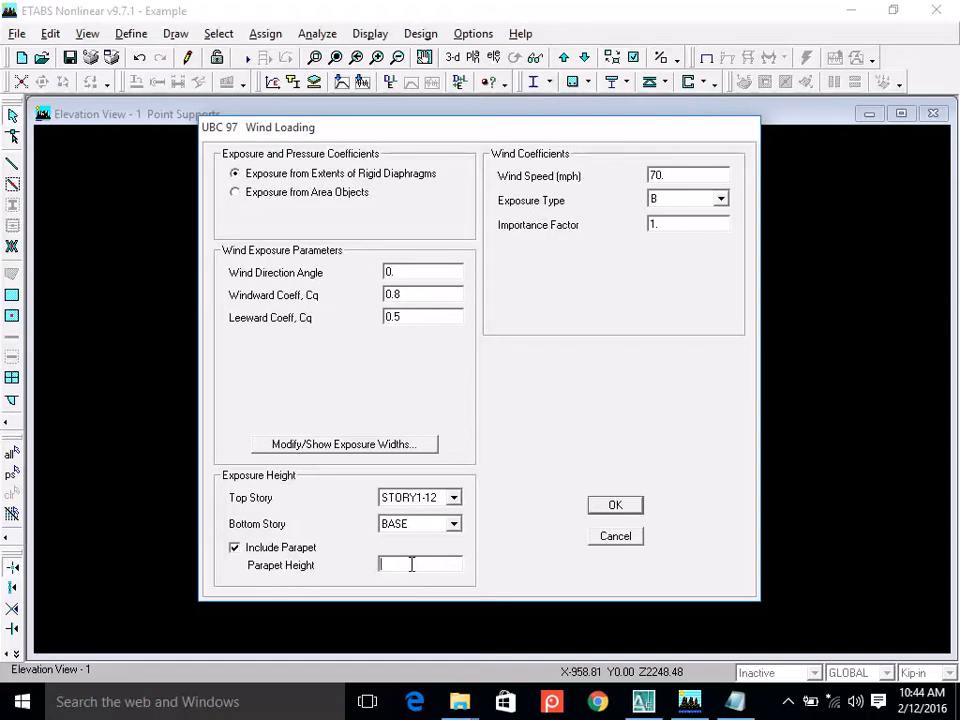
pyautogui.write('36')
# Set the wind speed to 100 mph with exposure type B and accept the UBC 97 wind loading.
pyautogui.click(677, 177)
pyautogui.write('100')
pyautogui.click(720, 199)
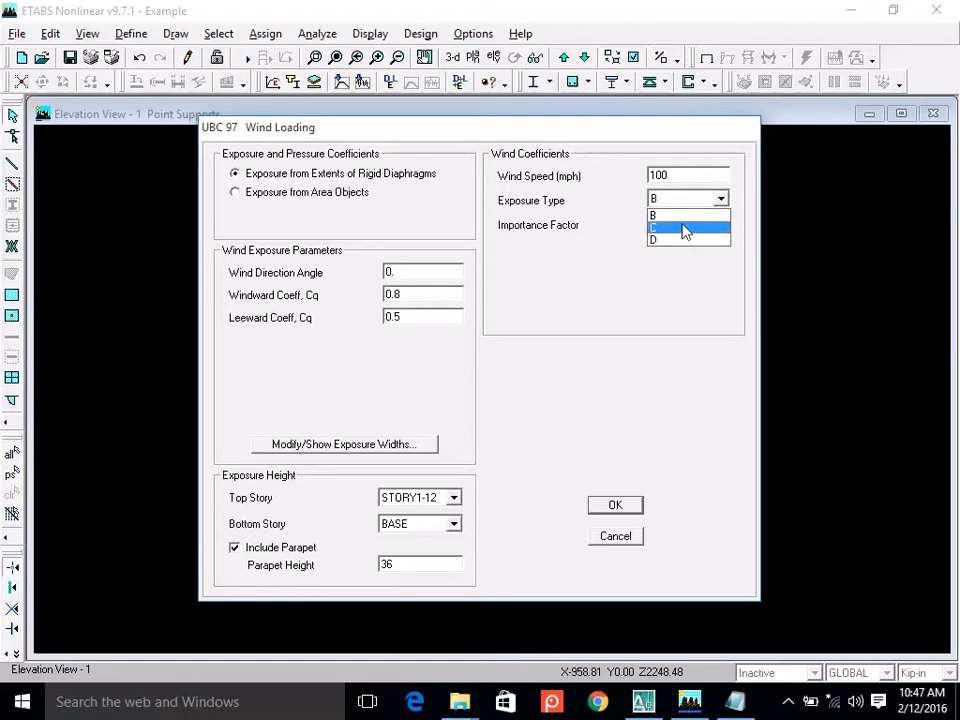
pyautogui.click(681, 217)
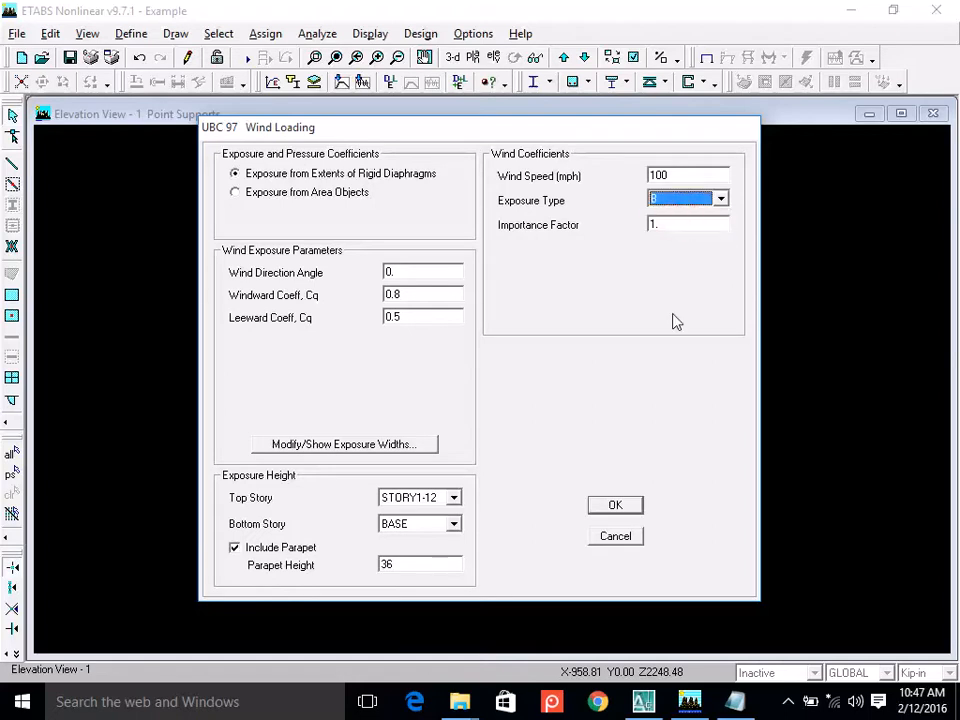
pyautogui.doubleClick(669, 224)
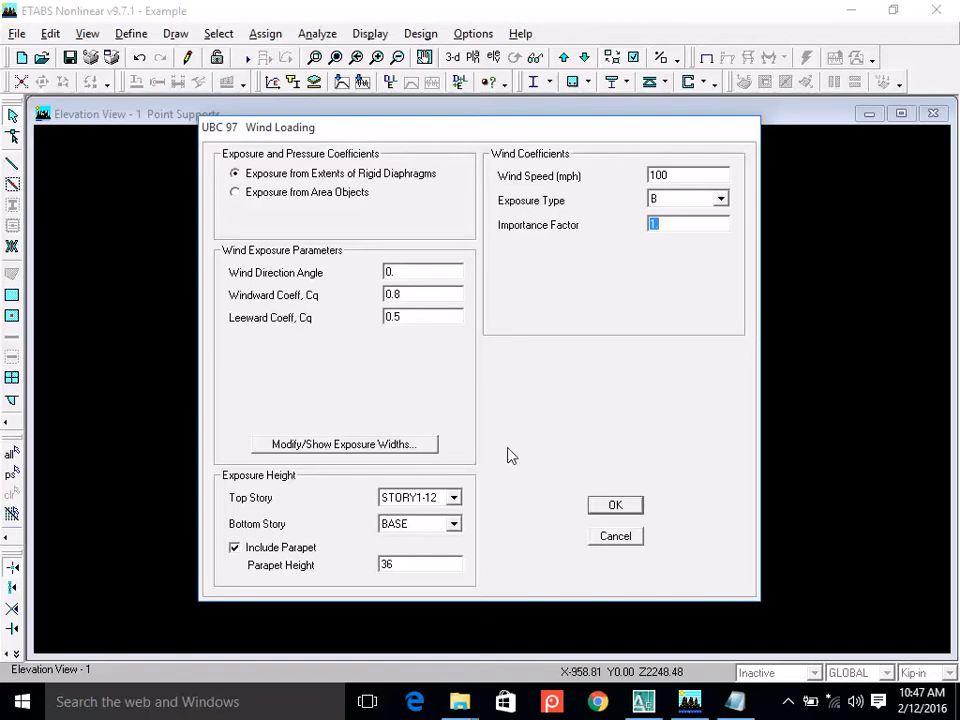
pyautogui.click(614, 504)
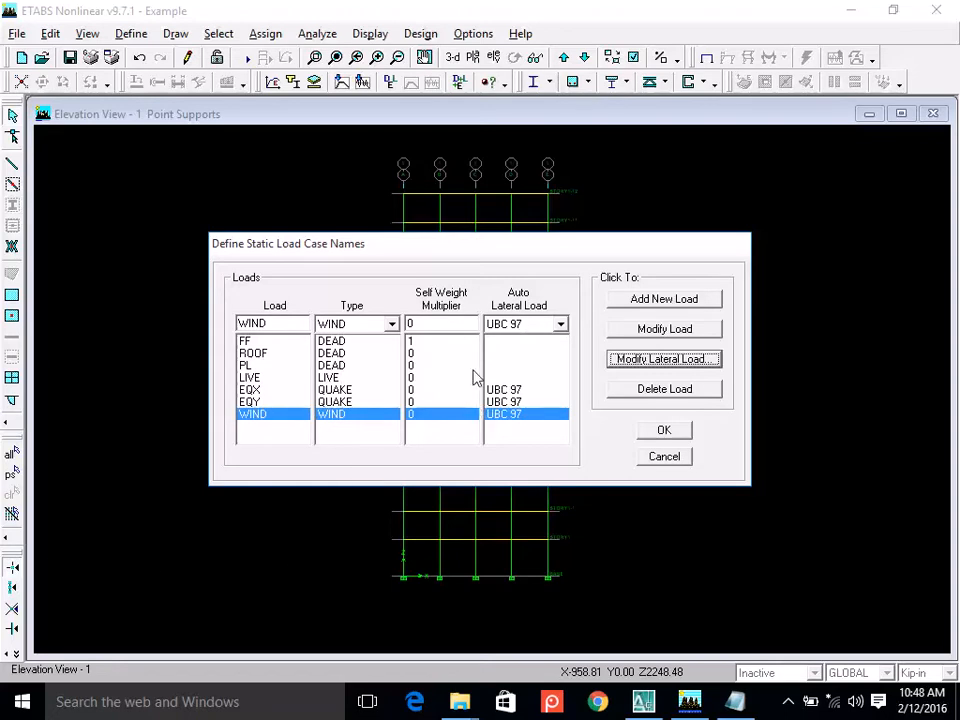
# Check the EQY and WIND entries in the load case list and accept the static load case definitions.
pyautogui.click(505, 402)
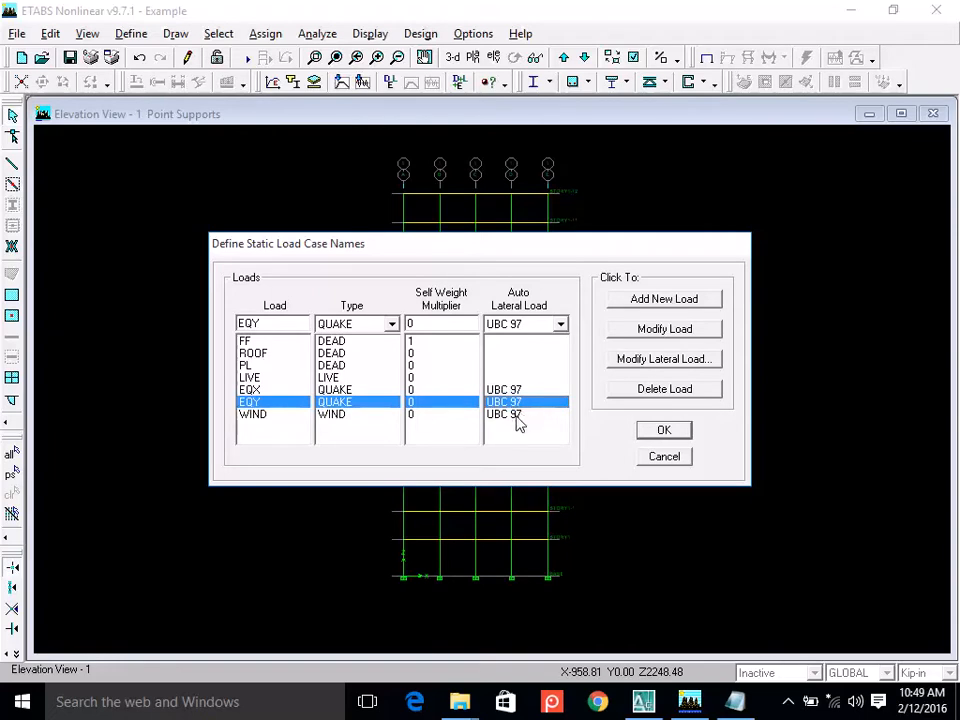
pyautogui.click(518, 416)
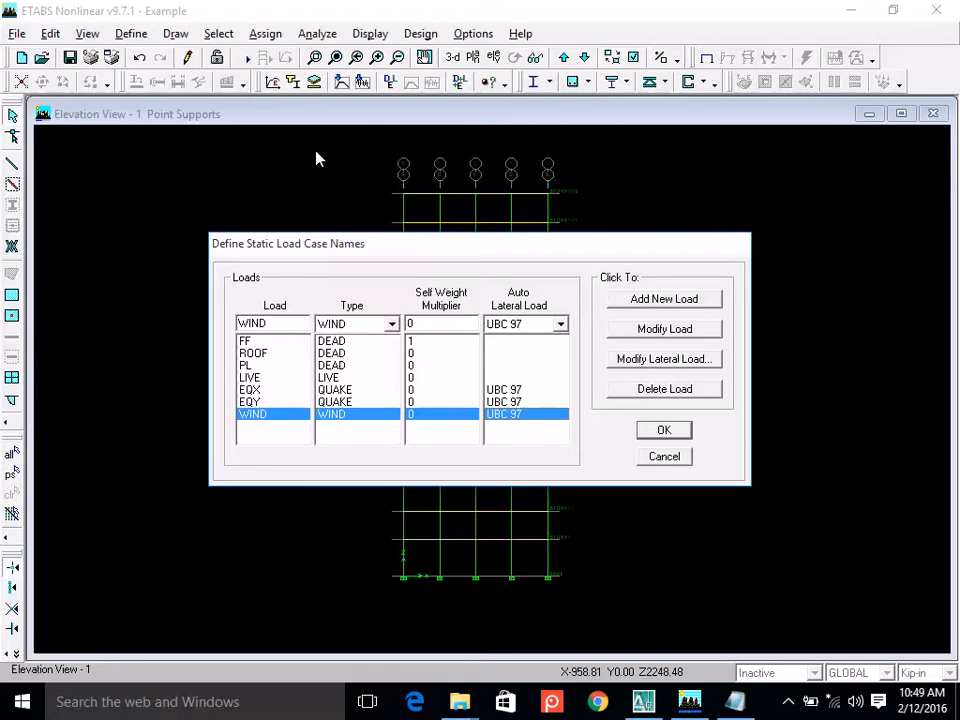
pyautogui.click(665, 430)
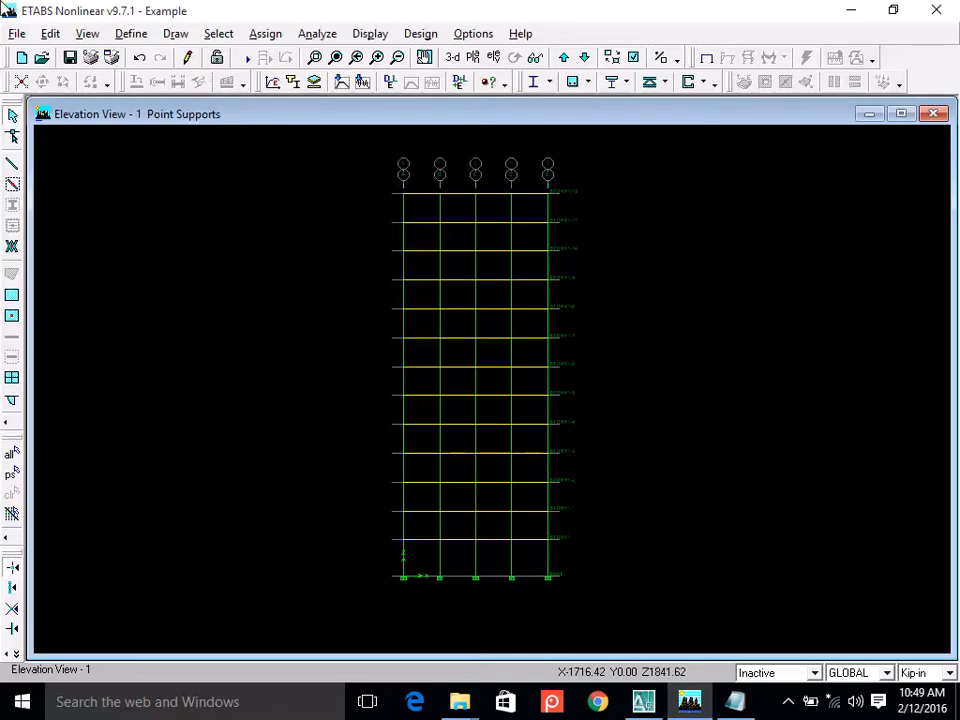
# Save the Example model and run the analysis.
pyautogui.click(70, 57)
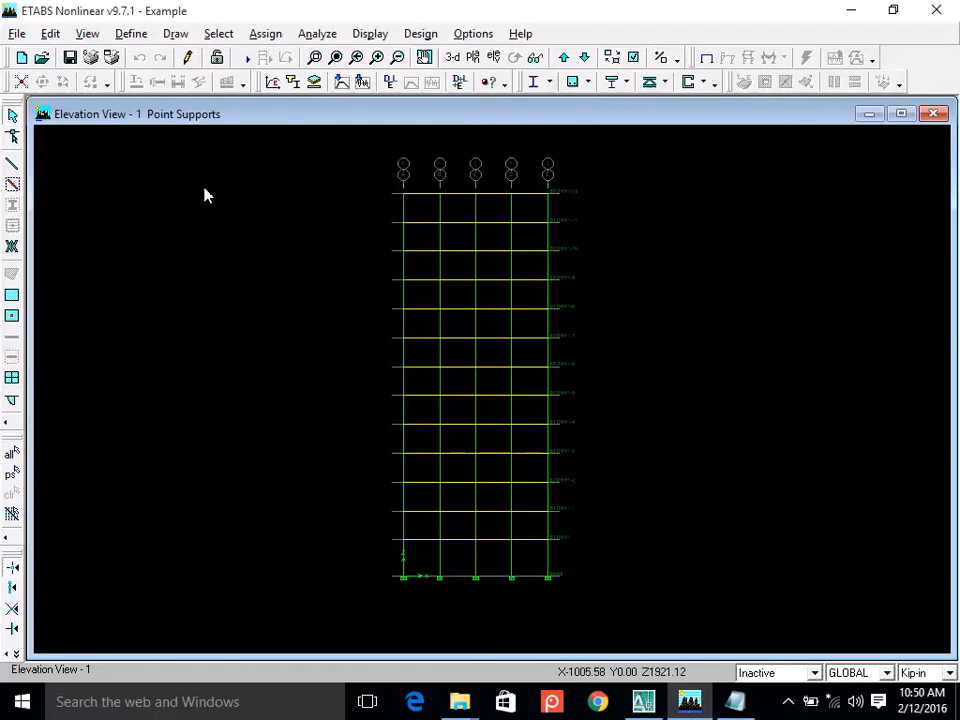
pyautogui.click(246, 57)
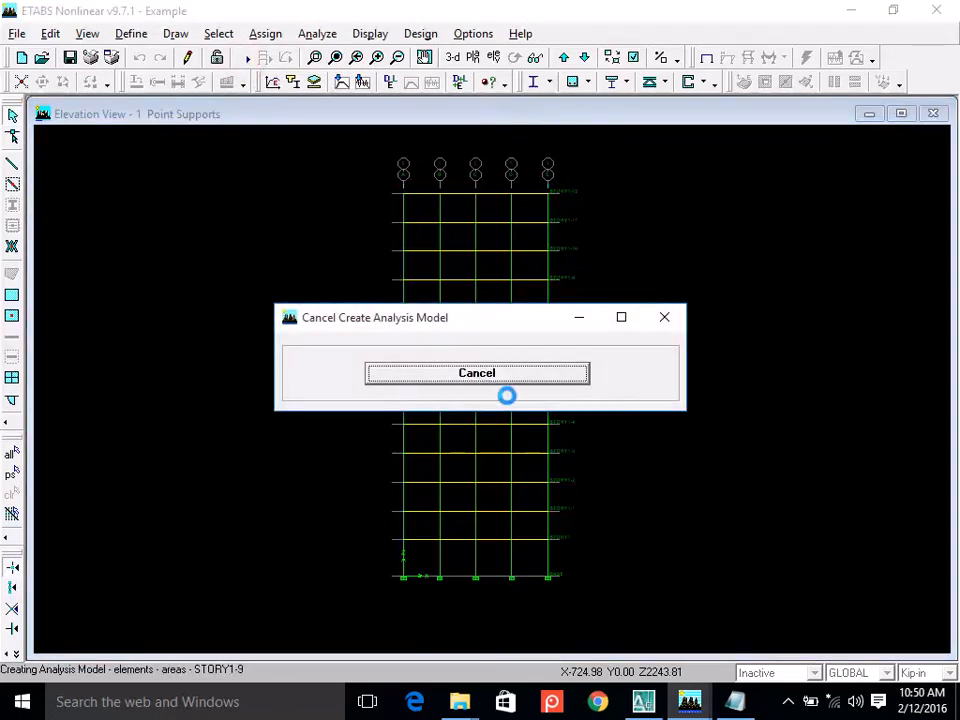
# Switch to the house plan drawing in AutoCAD and examine the floor plan's room layout and overall dimensions.
pyautogui.click(648, 708)
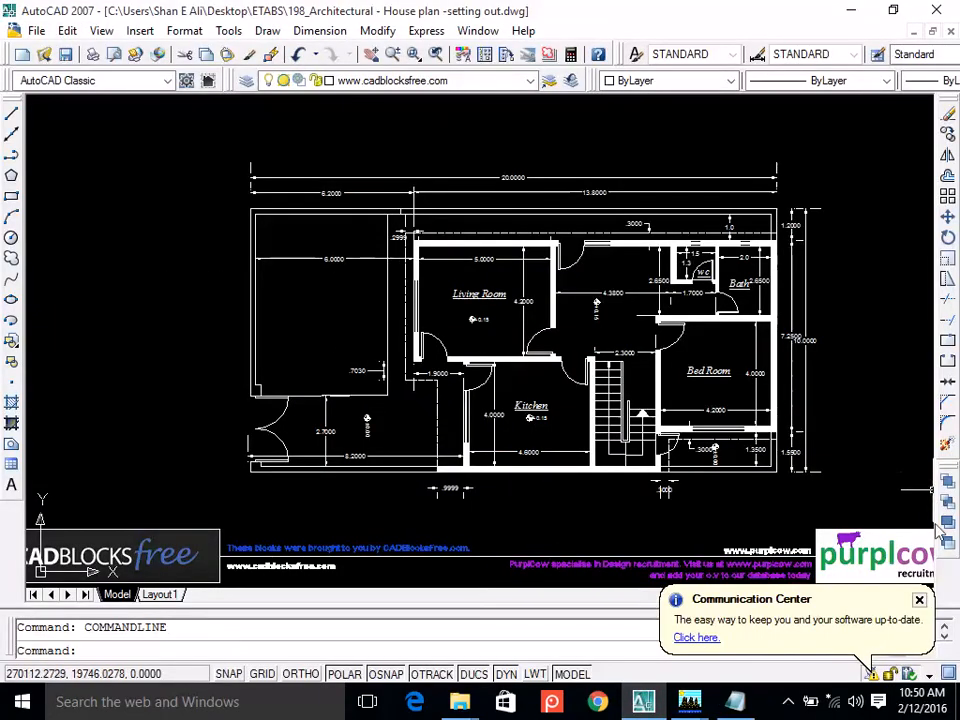
pyautogui.click(918, 601)
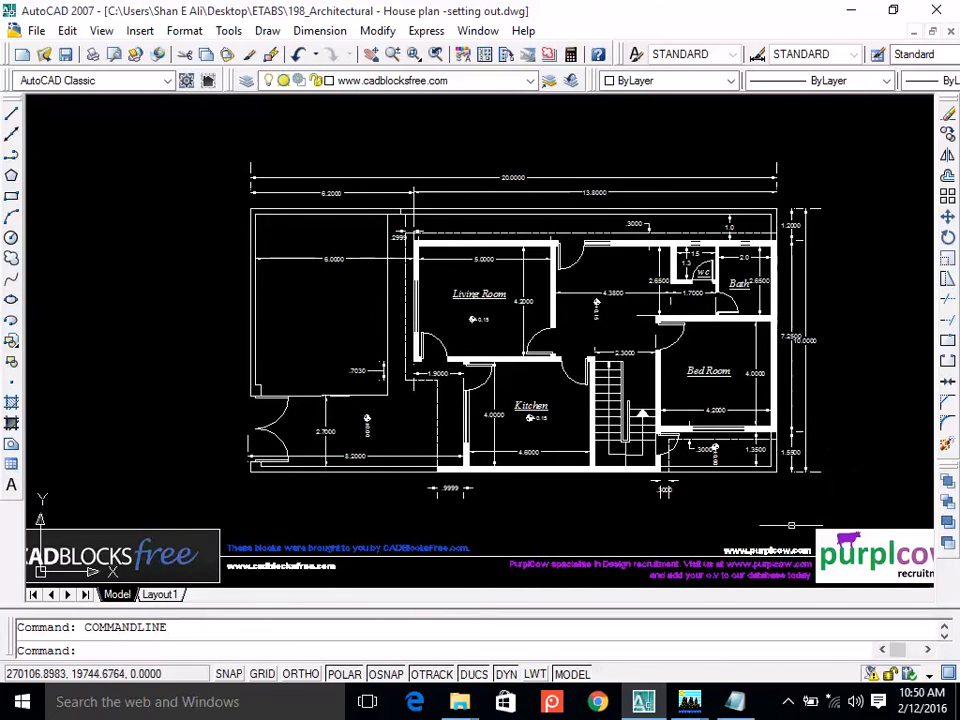
pyautogui.moveTo(690, 700)
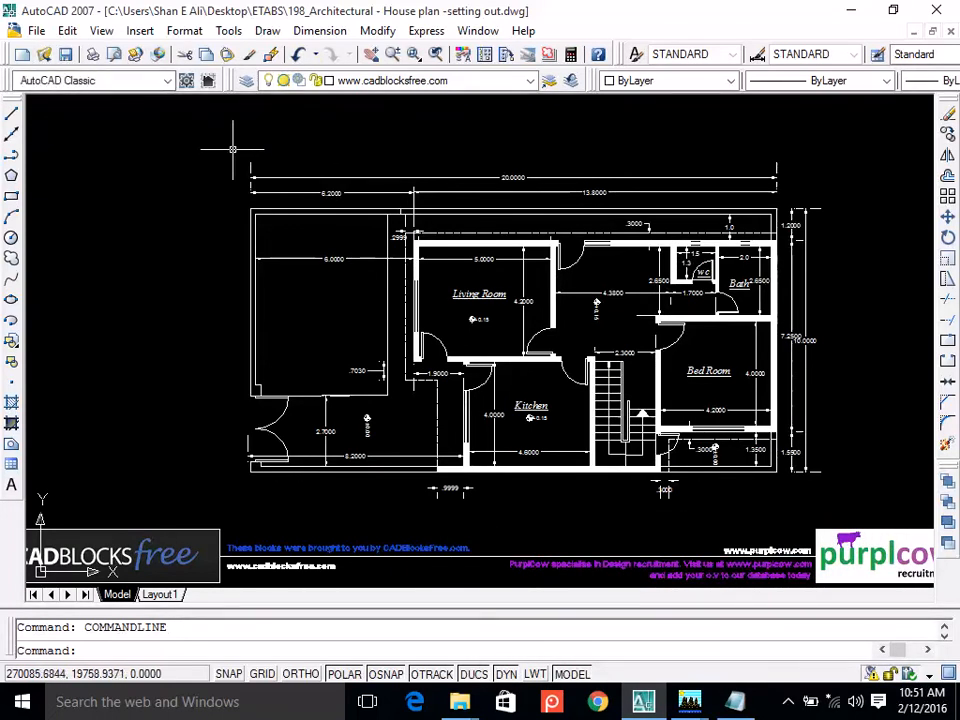
pyautogui.scroll(2, 877, 345)
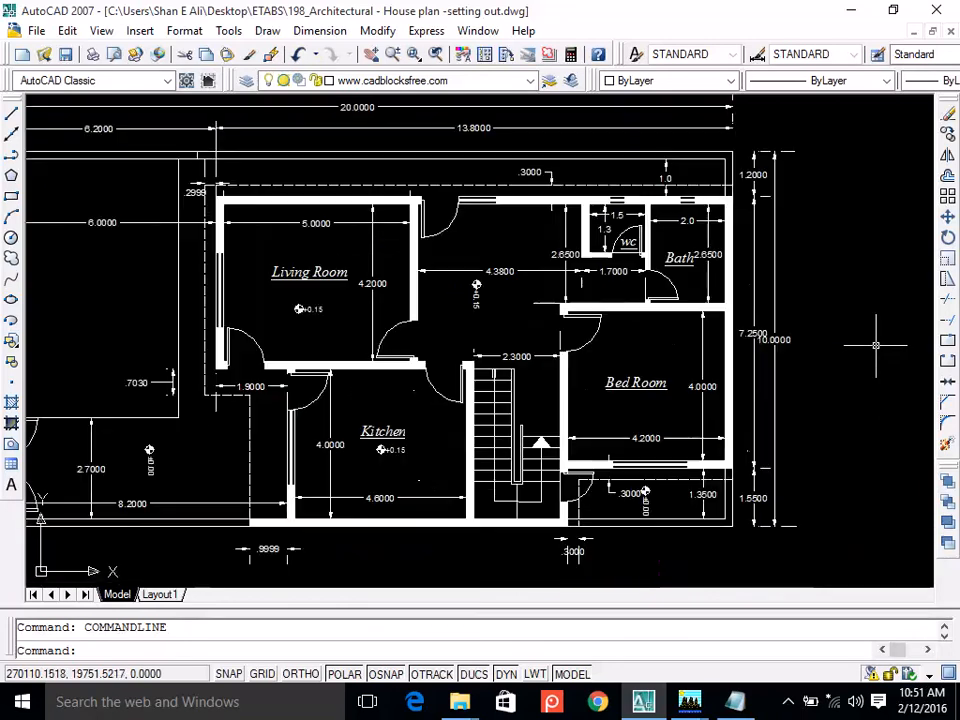
pyautogui.scroll(-3, 875, 345)
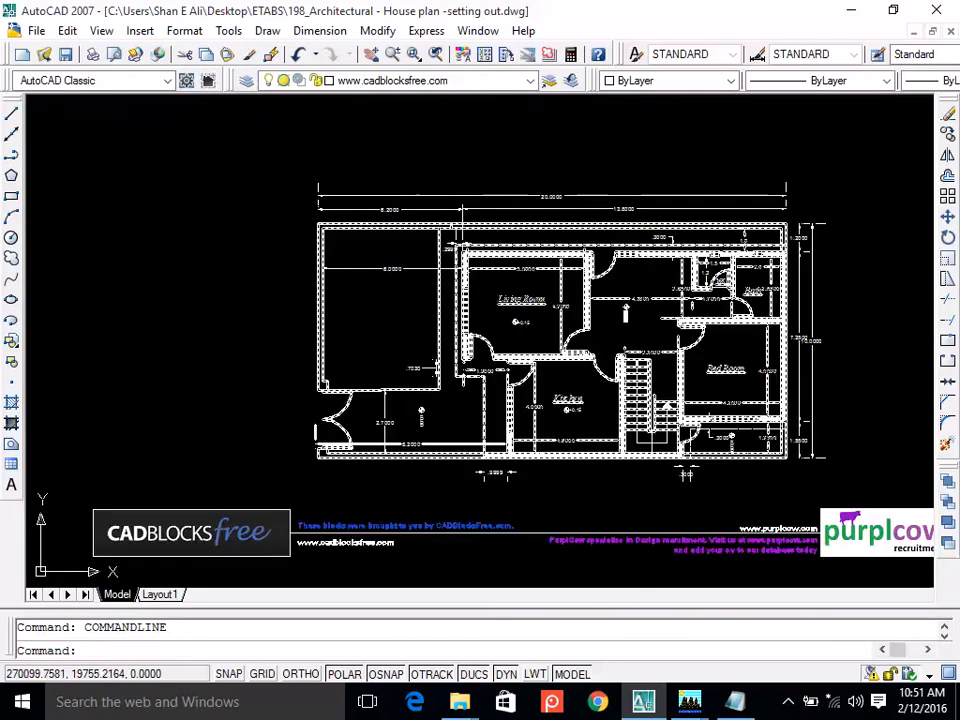
pyautogui.click(370, 55)
pyautogui.moveTo(216, 203); pyautogui.dragTo(178, 163)
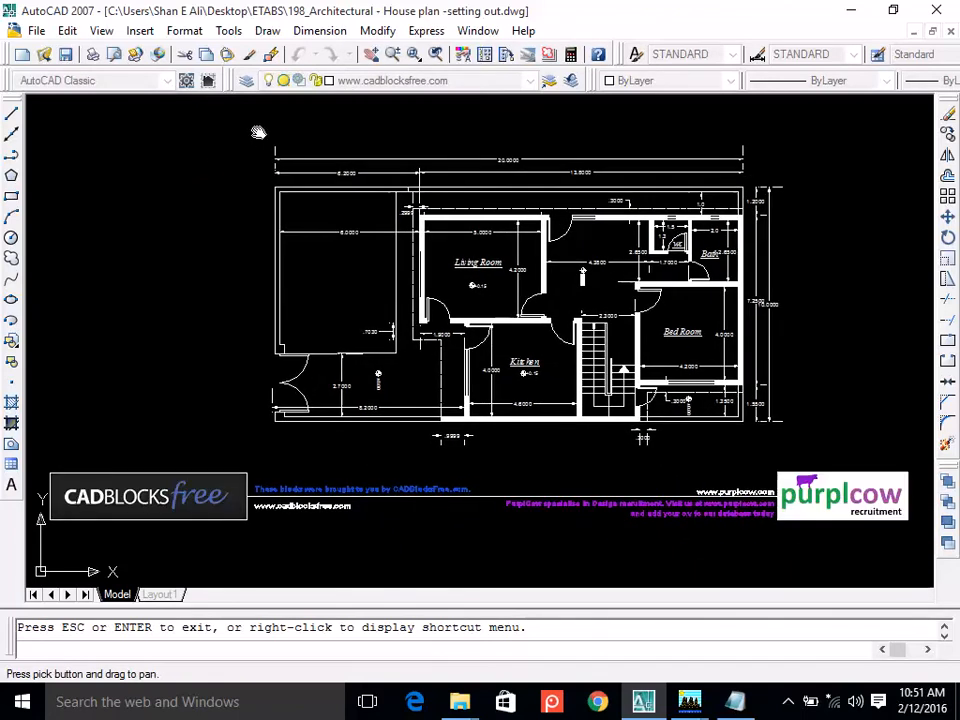
pyautogui.moveTo(391, 121)
pyautogui.mouseDown()
pyautogui.moveTo(349, 133)
pyautogui.moveTo(396, 139)
pyautogui.moveTo(401, 124)
pyautogui.moveTo(409, 139)
pyautogui.moveTo(390, 127)
pyautogui.mouseUp()
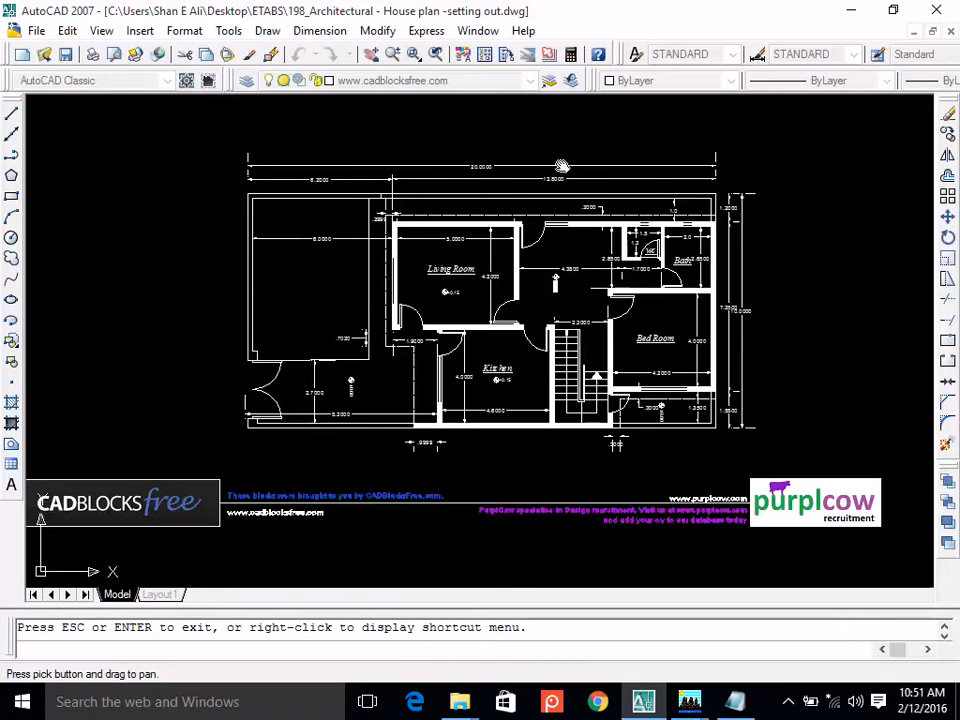
pyautogui.scroll(2, 537, 160)
pyautogui.moveTo(569, 154); pyautogui.dragTo(577, 122)
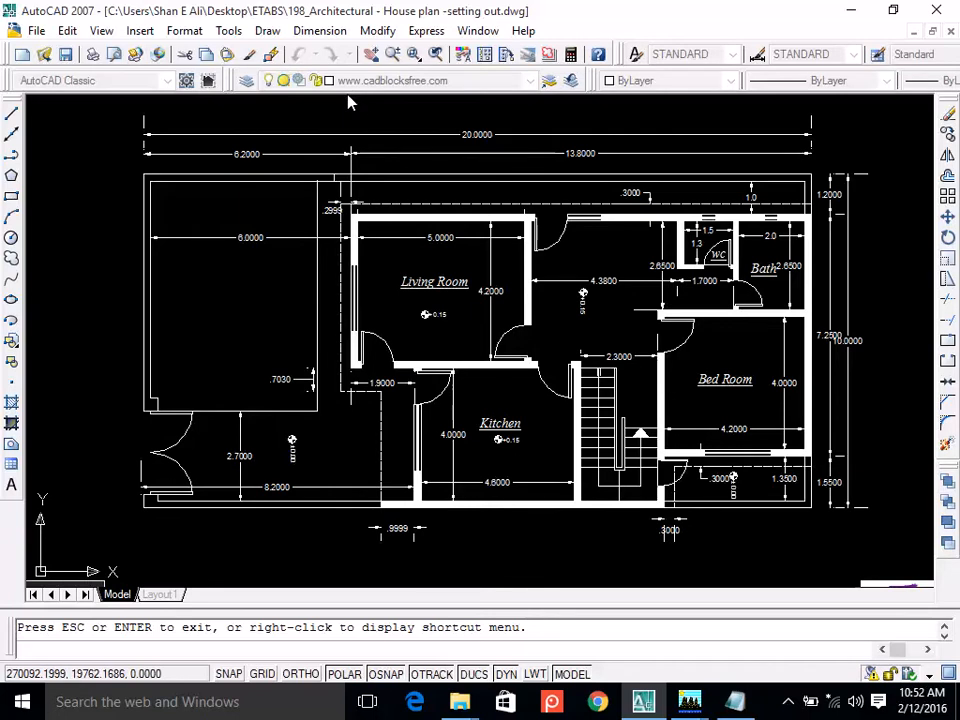
pyautogui.scroll(-2, 368, 112)
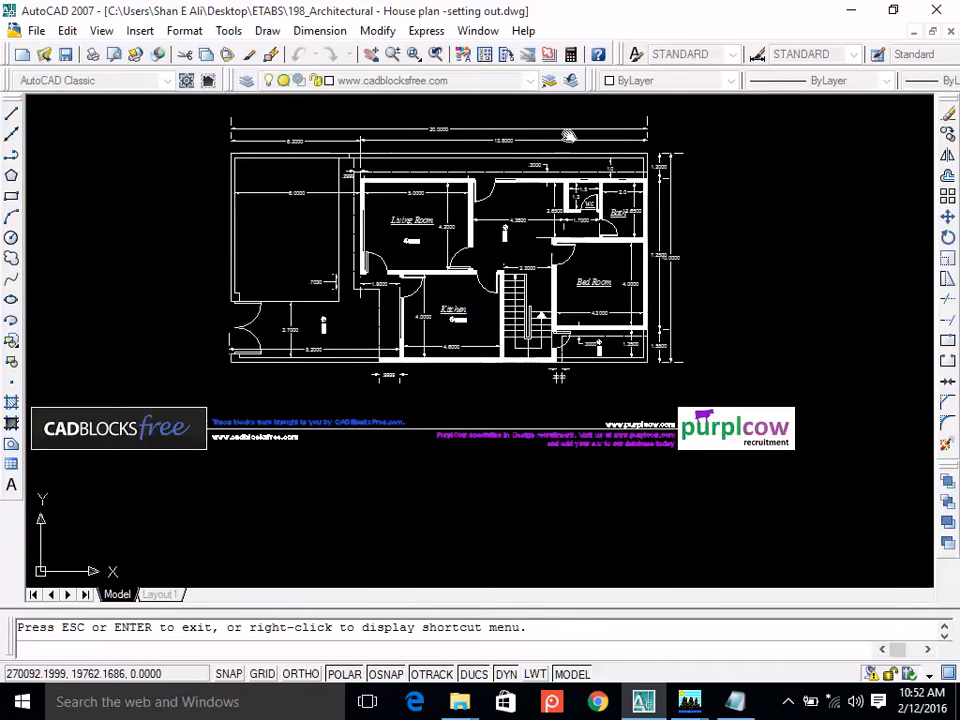
pyautogui.scroll(2, 741, 270)
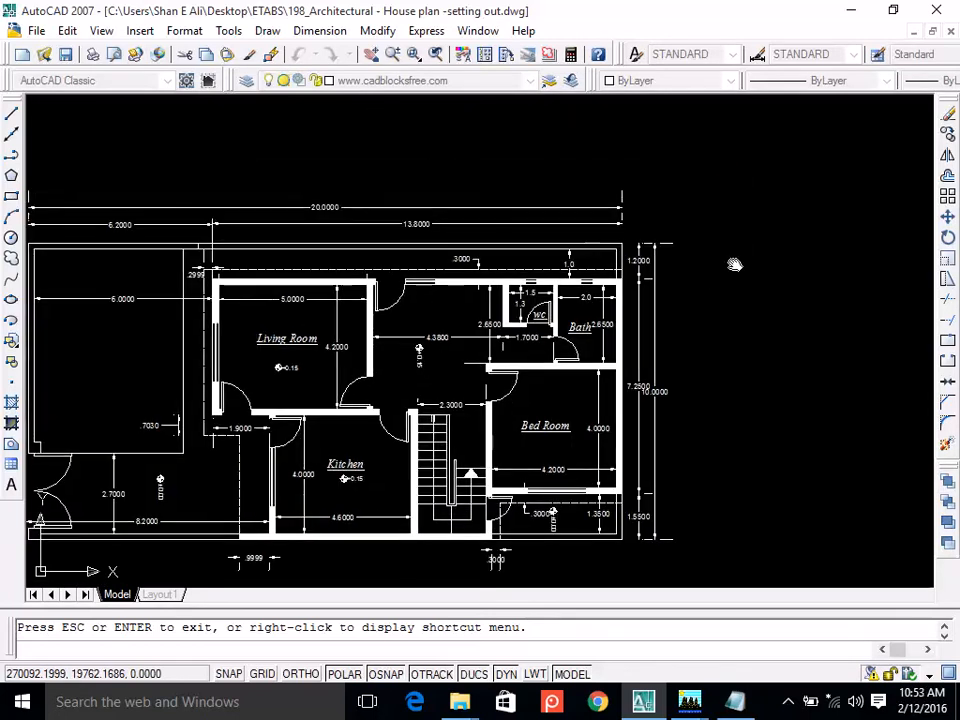
pyautogui.moveTo(735, 264); pyautogui.dragTo(814, 214)
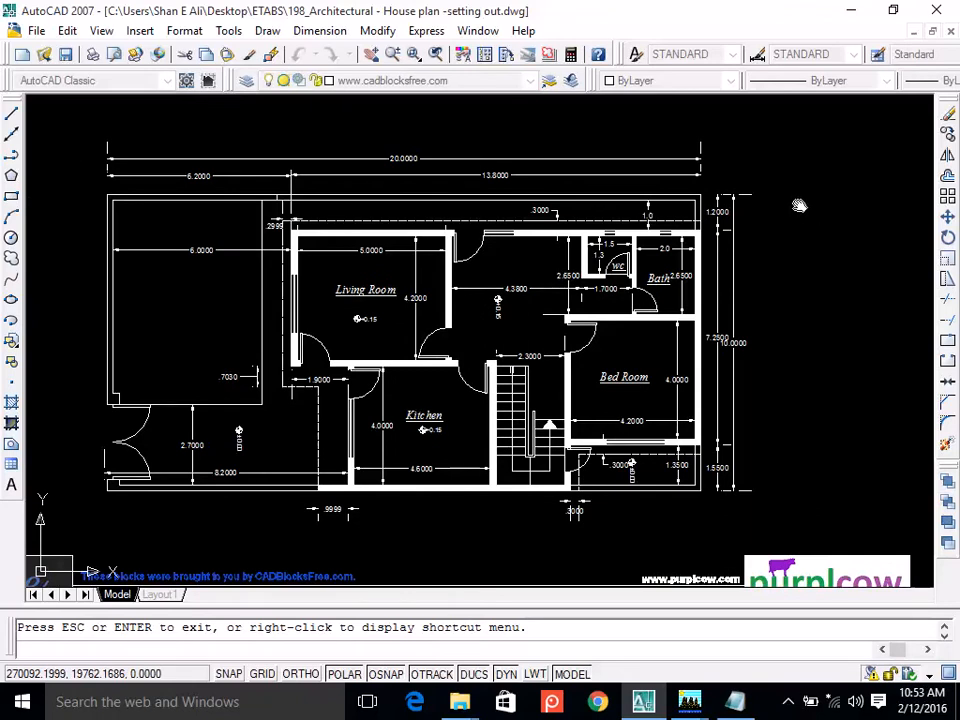
pyautogui.moveTo(799, 205); pyautogui.dragTo(816, 188)
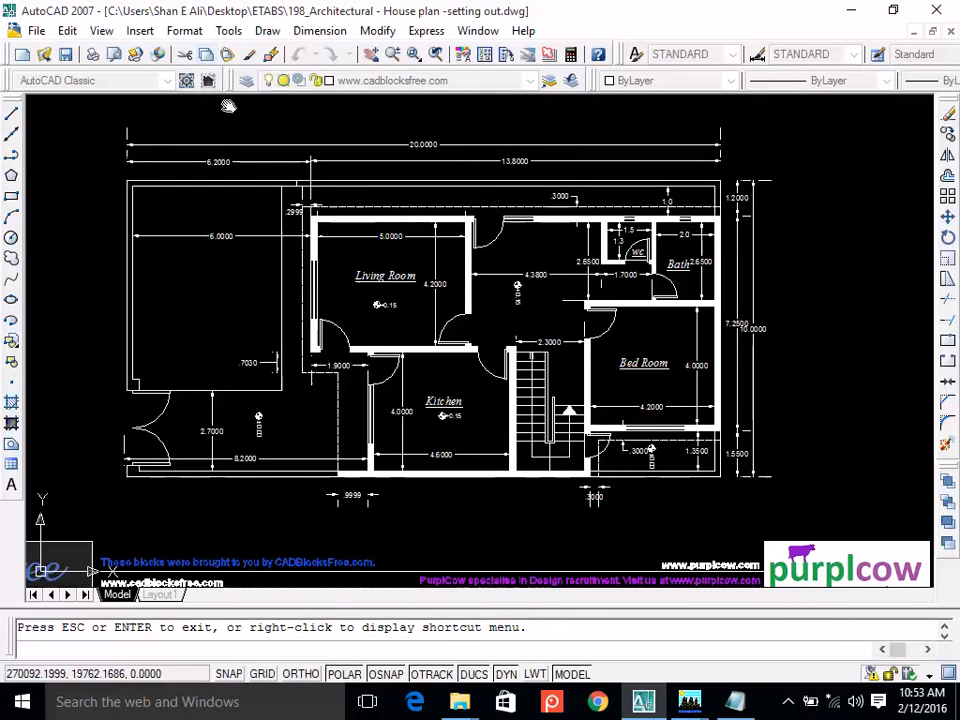
pyautogui.click(148, 32)
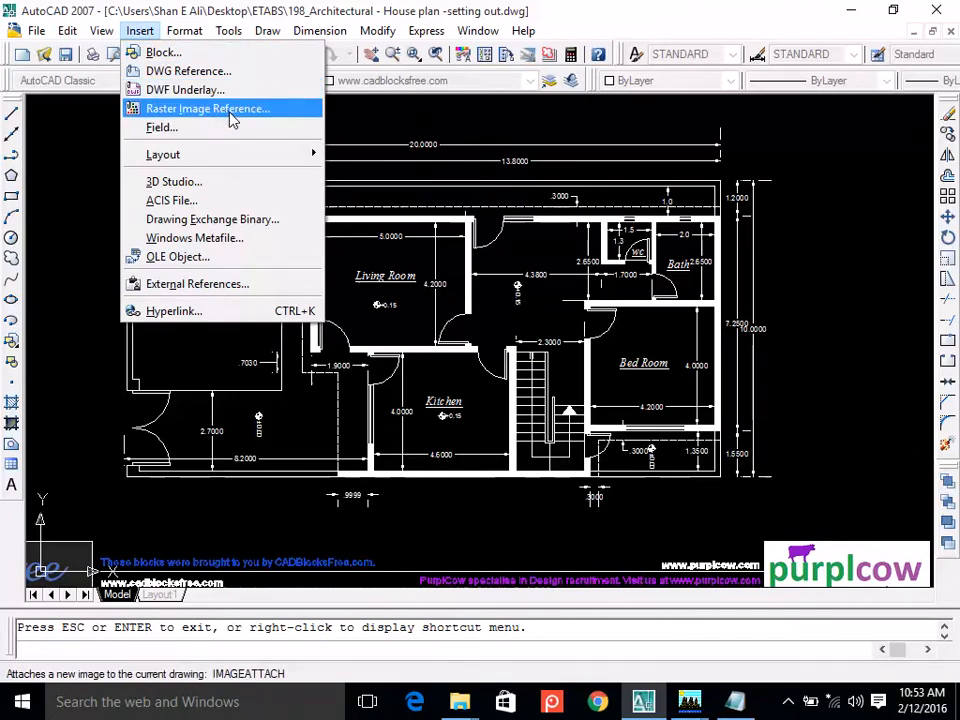
pyautogui.moveTo(68, 32)
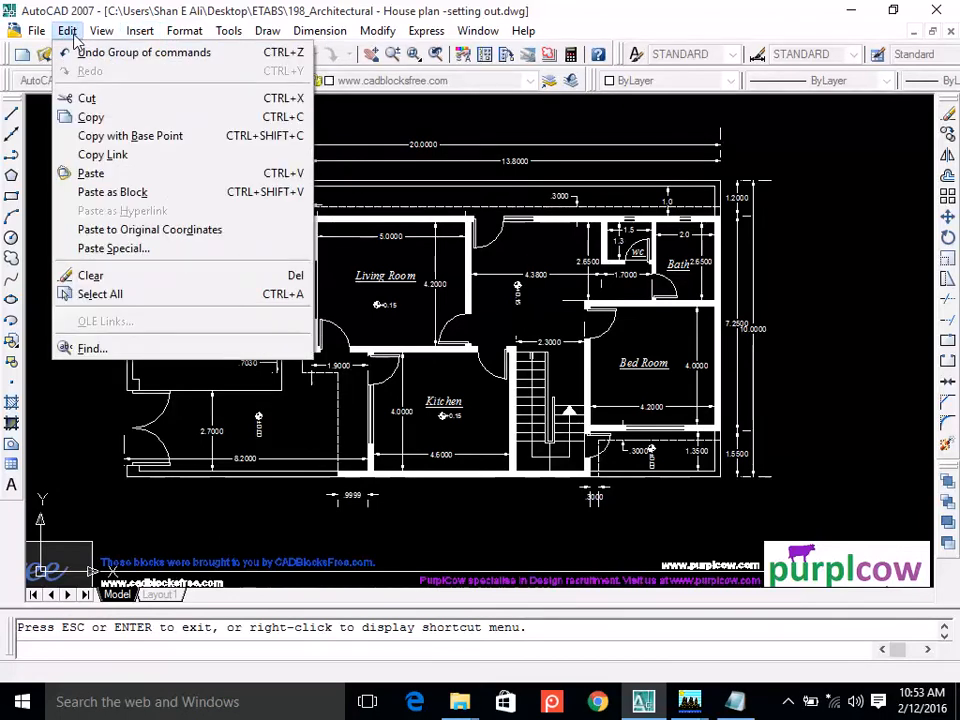
# Leave pan mode and close the floating Workspaces toolbar over the house plan.
pyautogui.click(47, 113)
pyautogui.doubleClick(174, 84)
pyautogui.moveTo(78, 121); pyautogui.dragTo(78, 122)
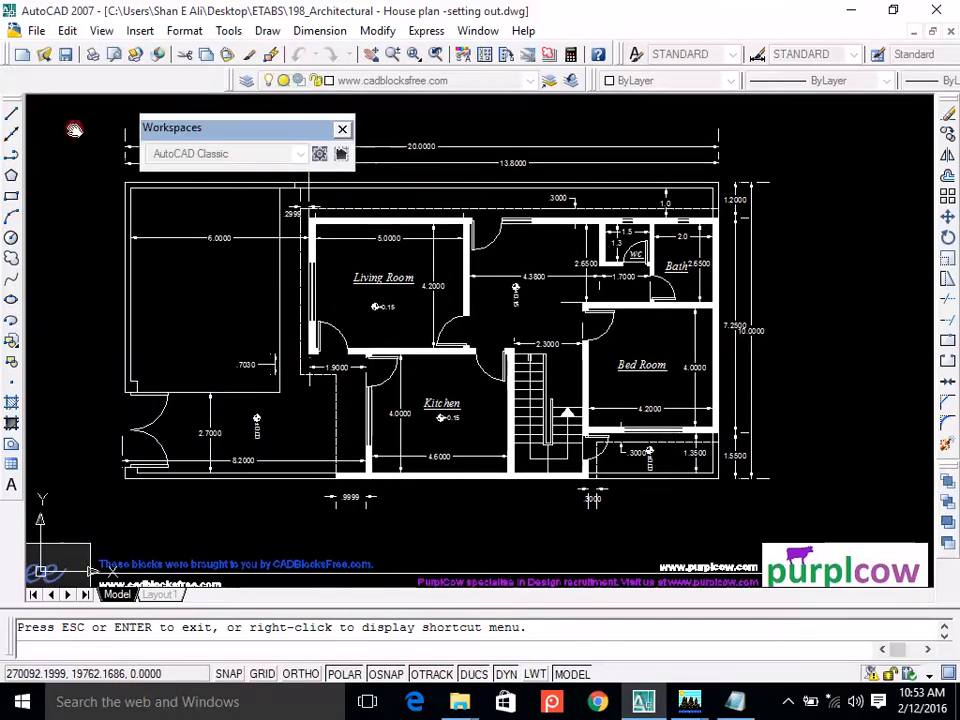
pyautogui.rightClick(83, 142)
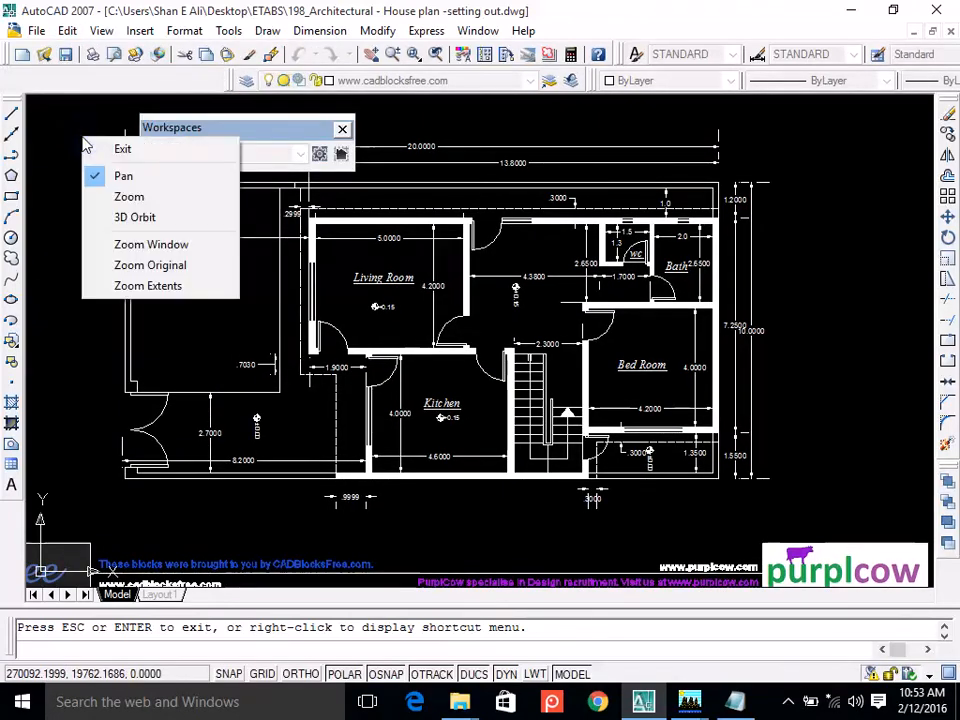
pyautogui.click(88, 148)
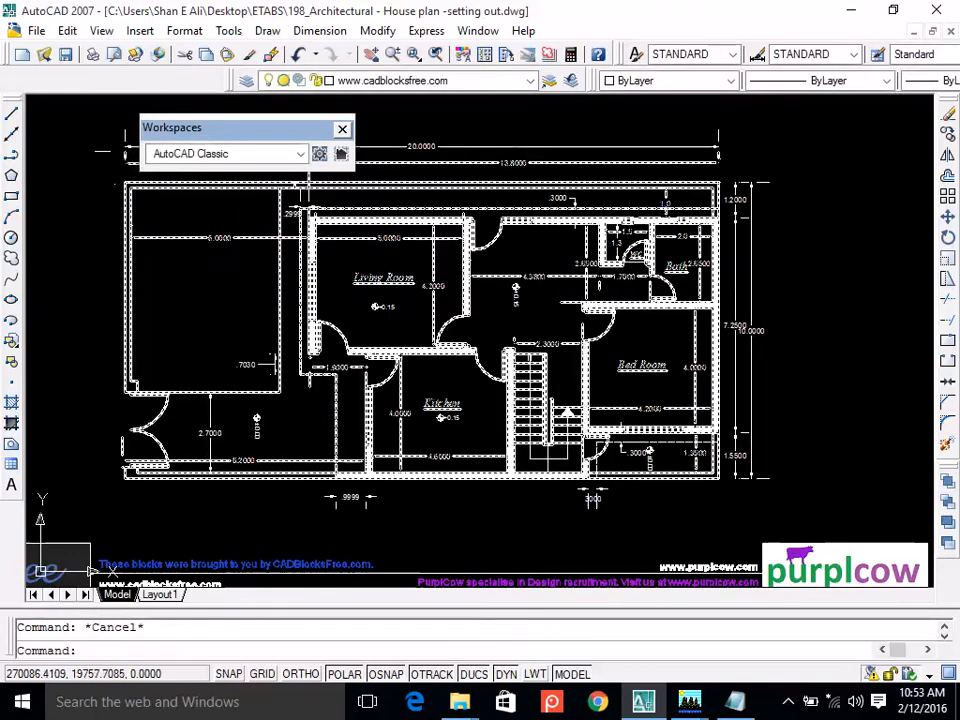
pyautogui.click(341, 130)
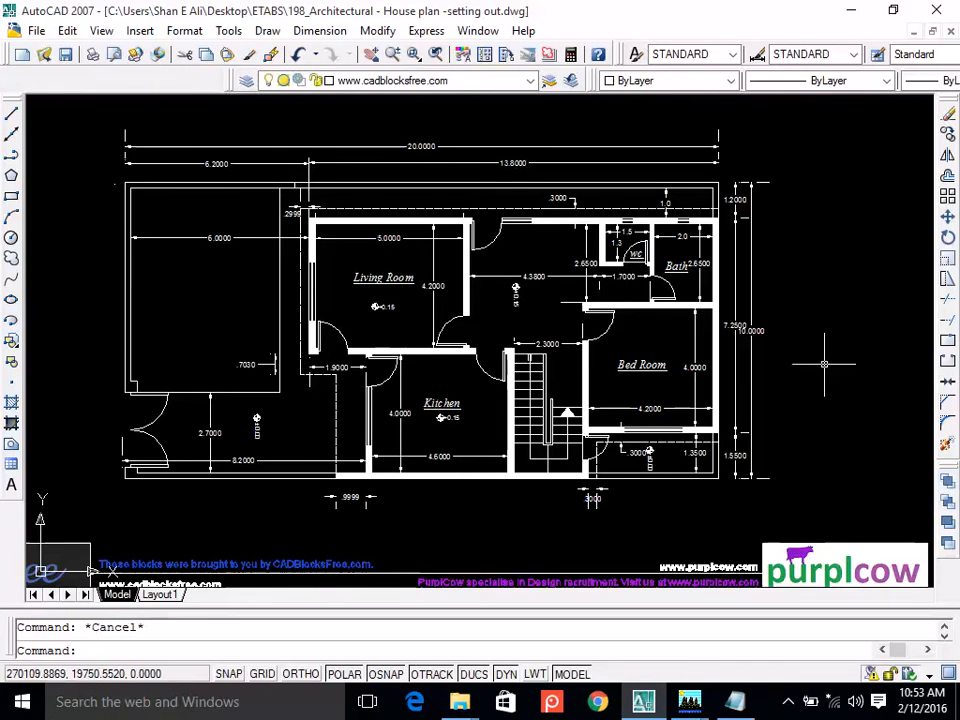
pyautogui.click(733, 81)
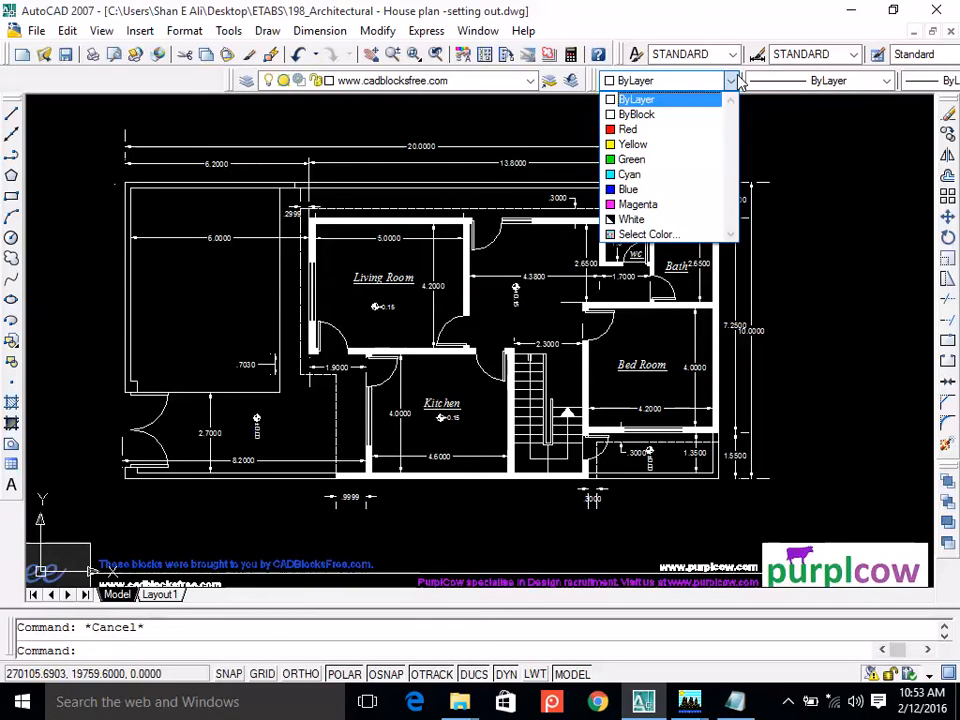
pyautogui.click(768, 116)
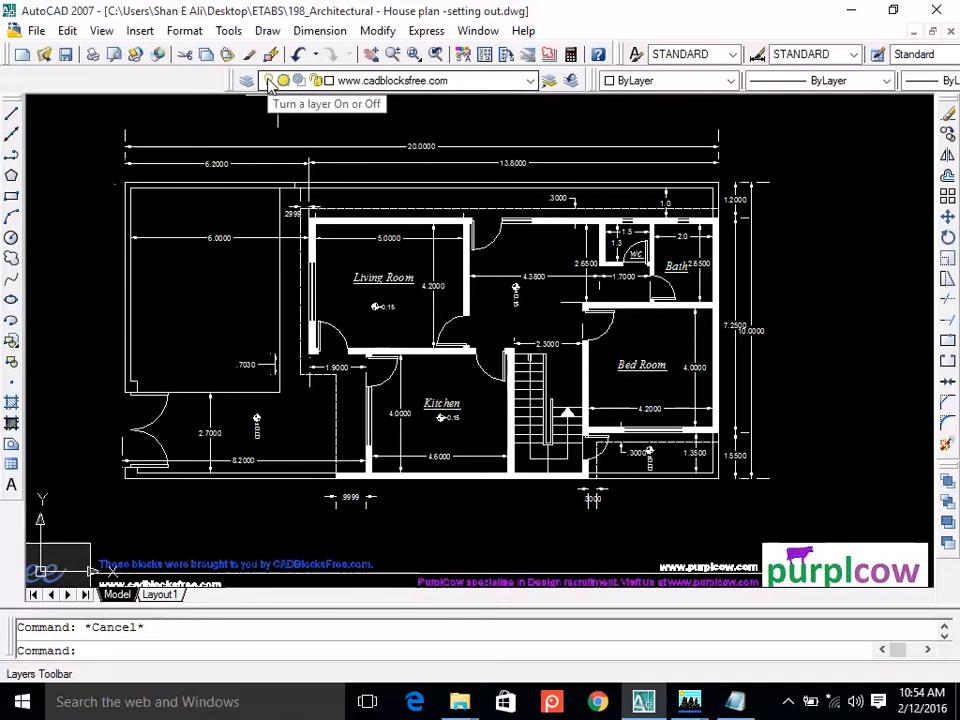
# Create a new layer named ETABS Grids and accept the layer settings.
pyautogui.click(246, 81)
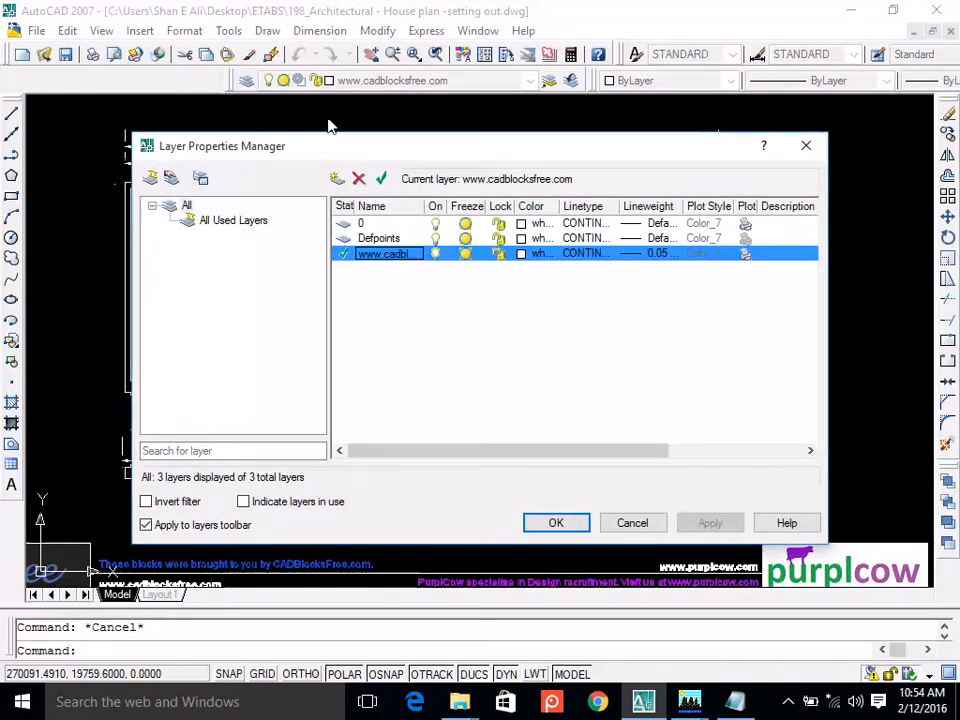
pyautogui.moveTo(341, 149)
pyautogui.mouseDown()
pyautogui.moveTo(338, 128)
pyautogui.moveTo(332, 134)
pyautogui.mouseUp()
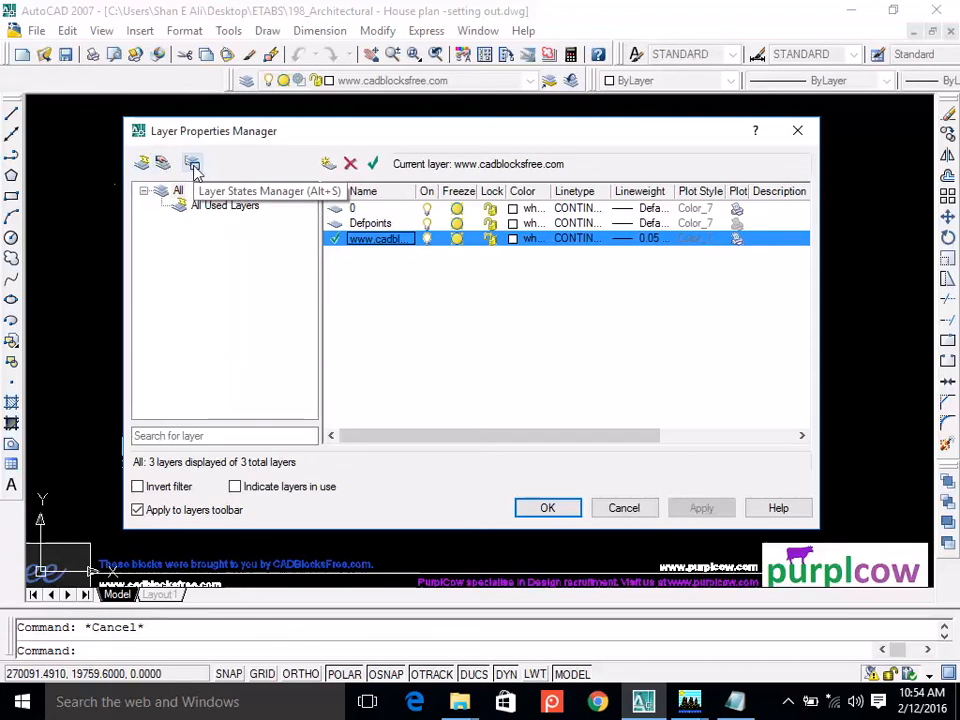
pyautogui.click(329, 166)
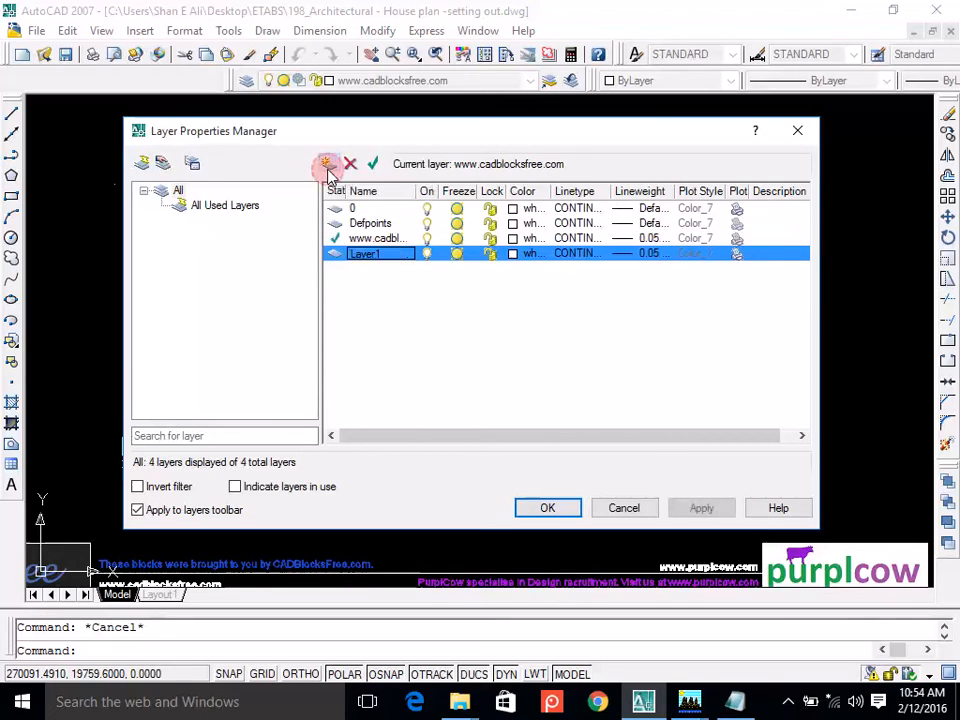
pyautogui.rightClick(390, 260)
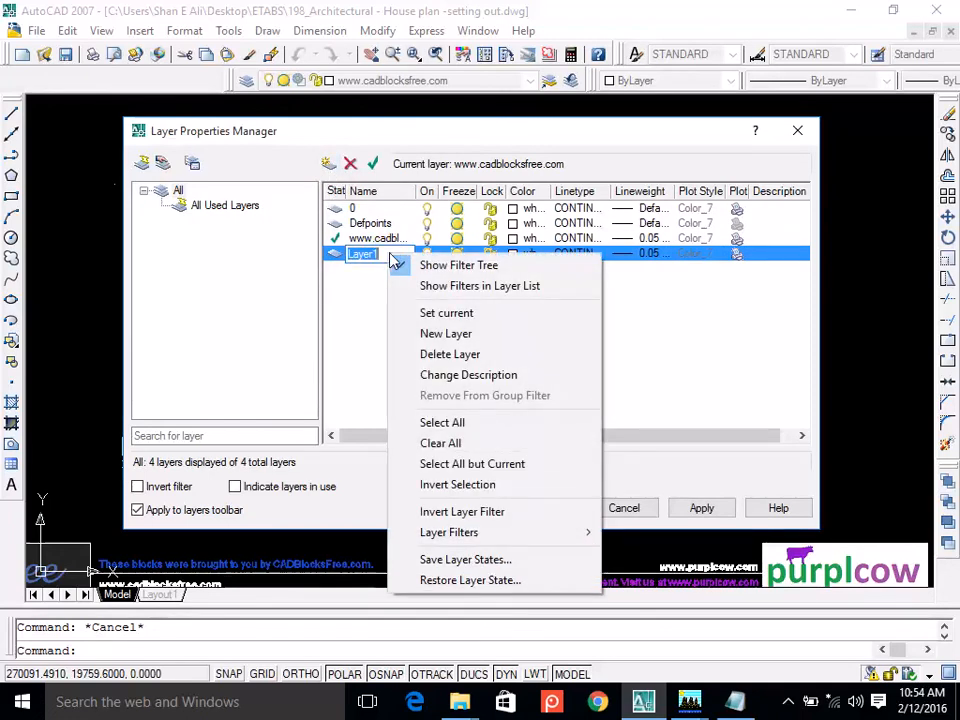
pyautogui.click(366, 255)
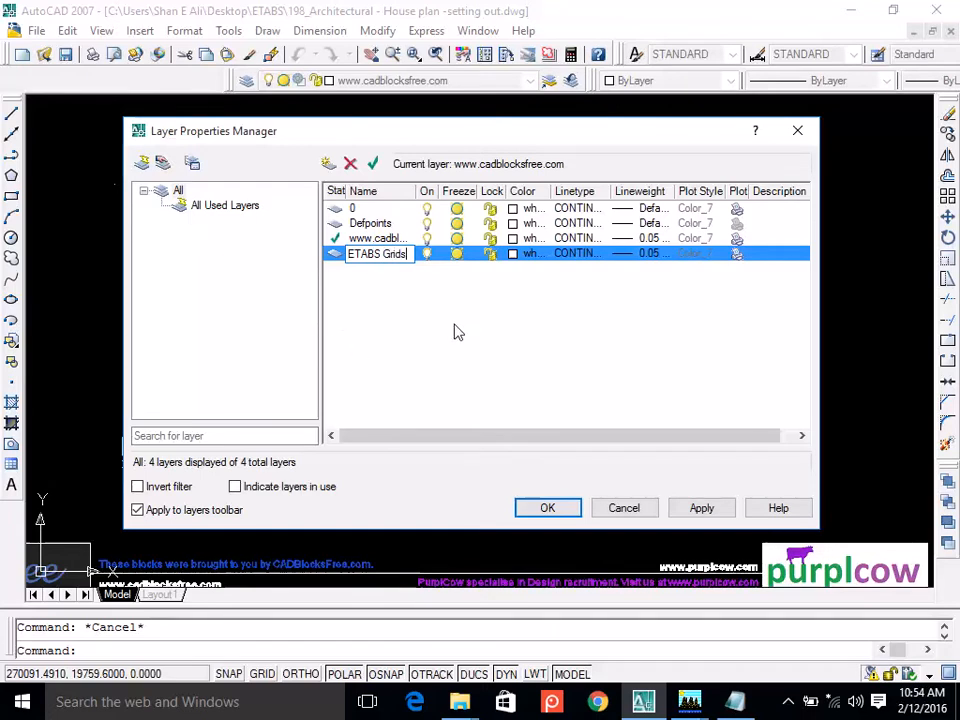
pyautogui.click(542, 302)
pyautogui.click(552, 508)
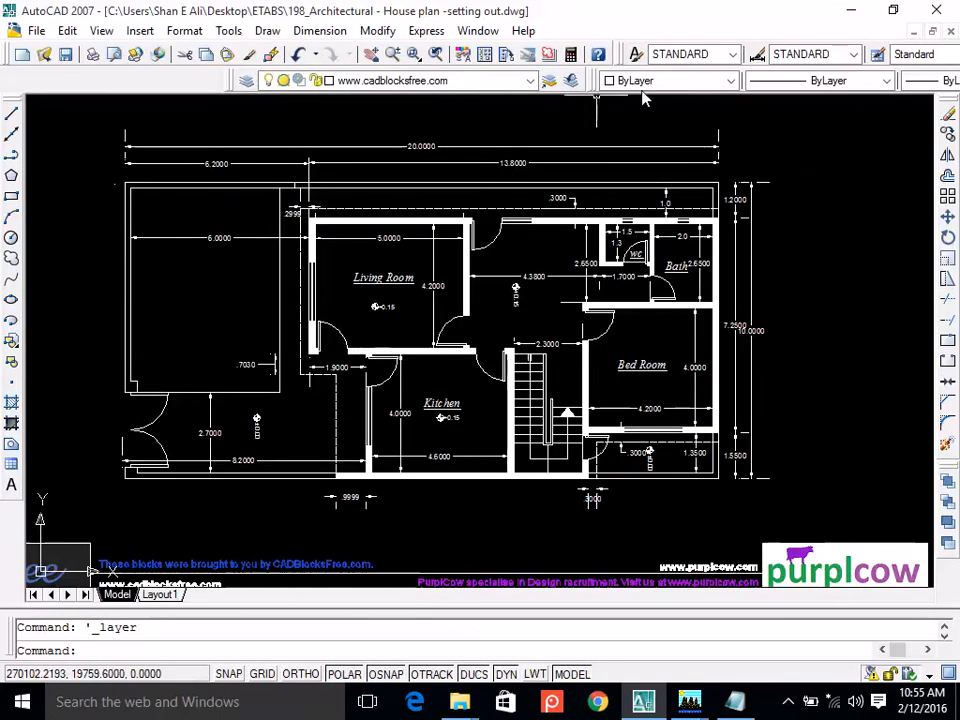
pyautogui.click(731, 80)
pyautogui.click(731, 80)
pyautogui.click(887, 80)
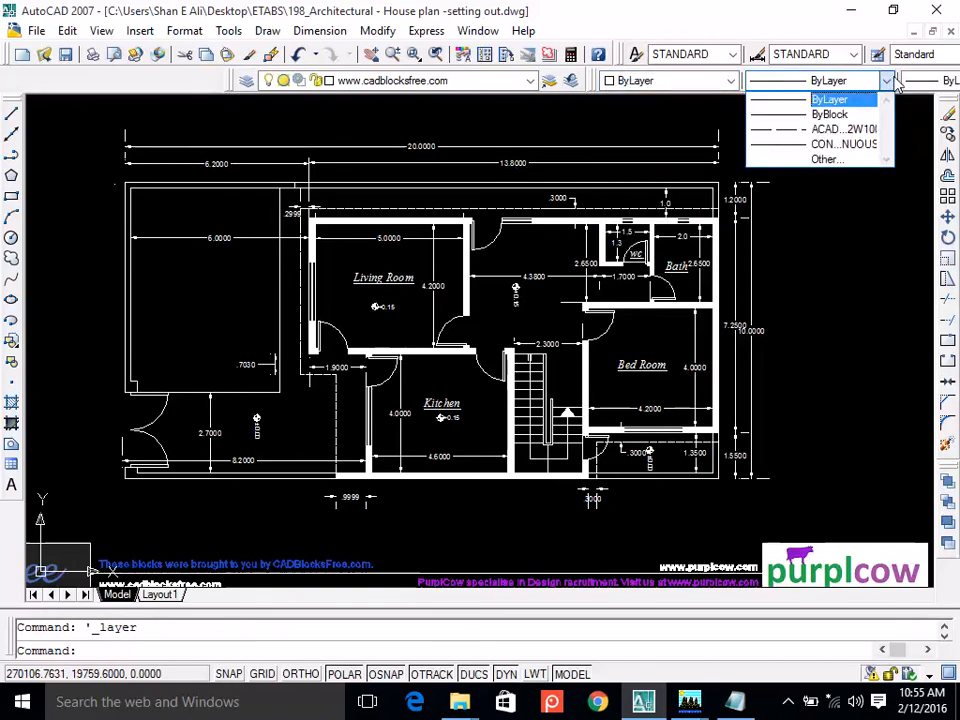
# Make ETABS Grids the current layer.
pyautogui.click(530, 81)
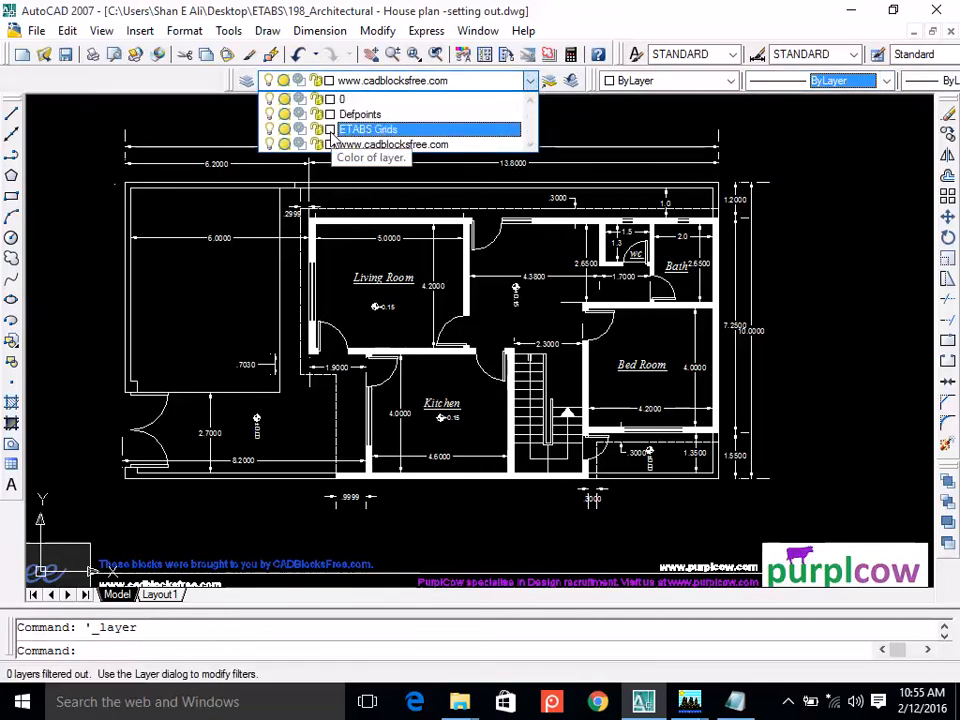
pyautogui.click(331, 131)
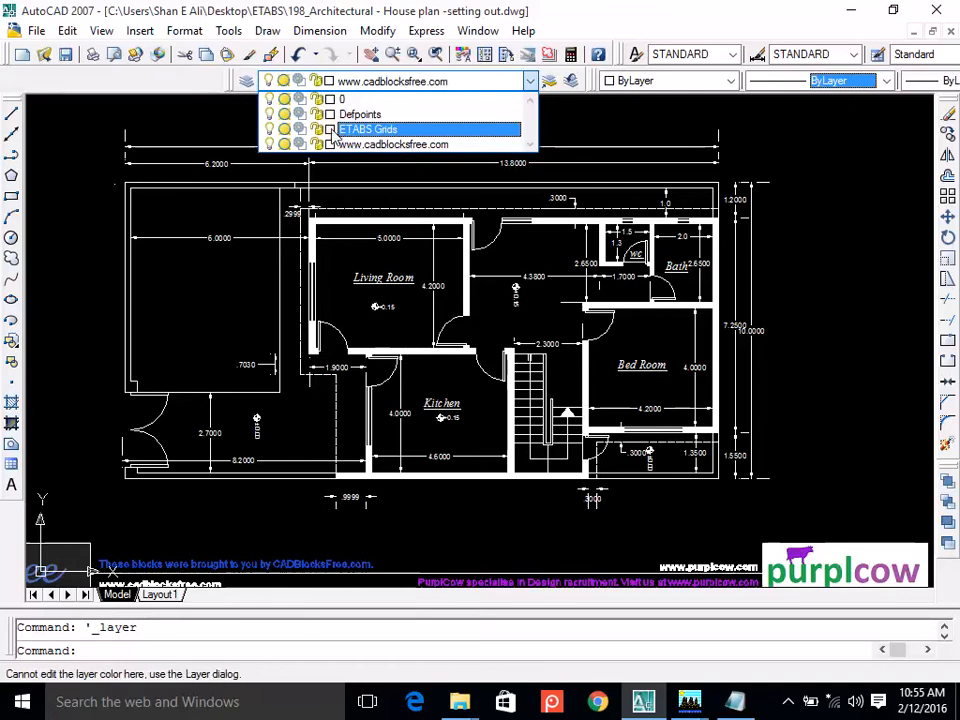
pyautogui.click(364, 131)
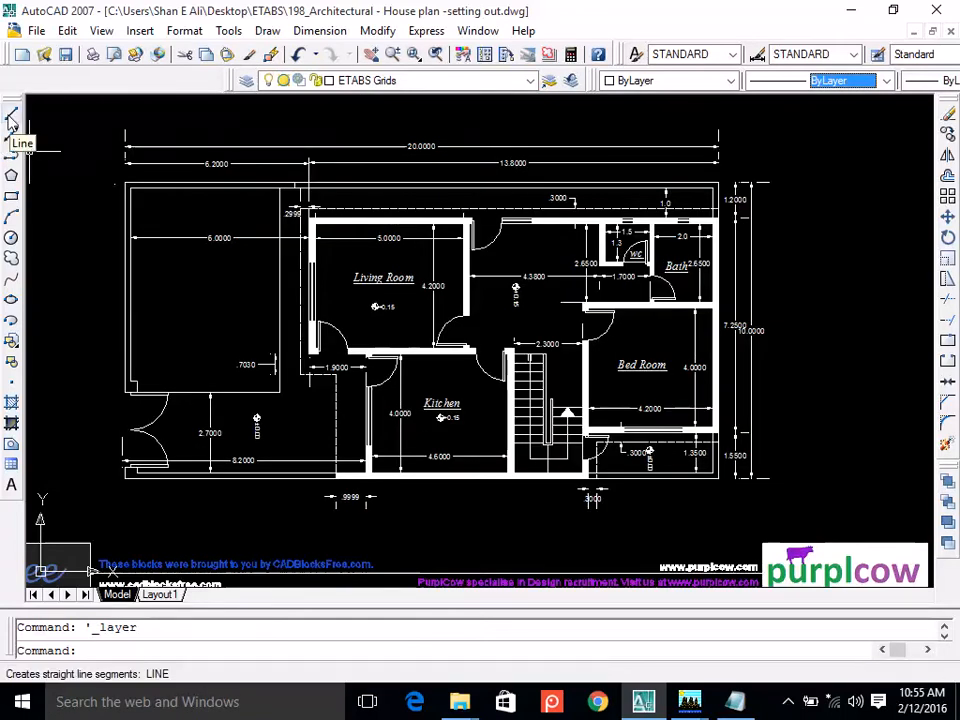
# Draw a horizontal grid line along the Living Room's upper wall, extending past the plan's outer dimensions on the Bath side.
pyautogui.click(11, 117)
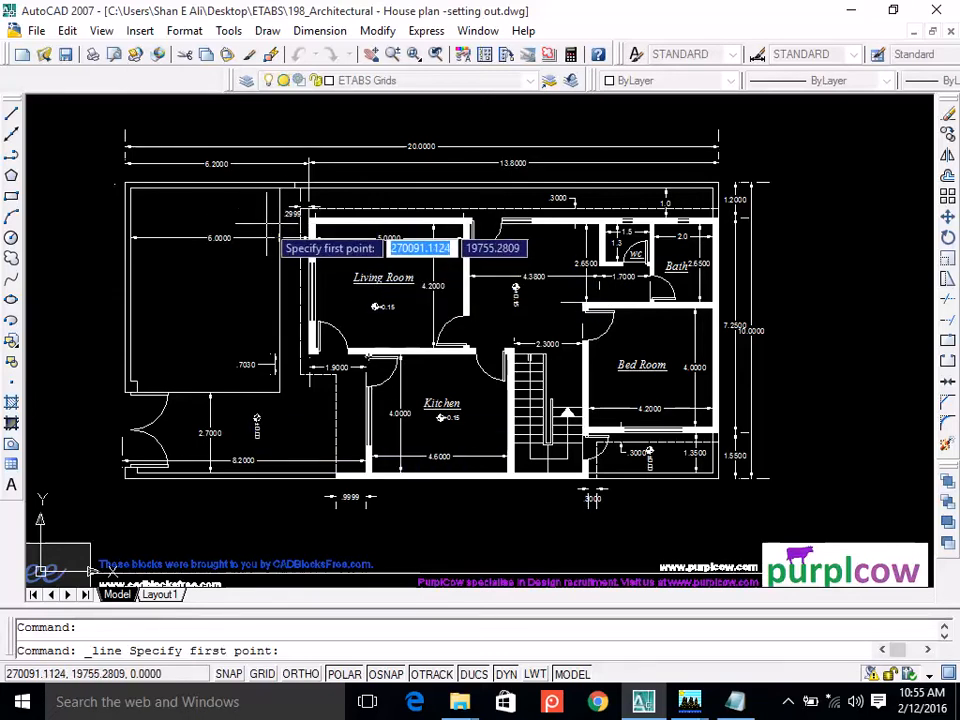
pyautogui.click(267, 224)
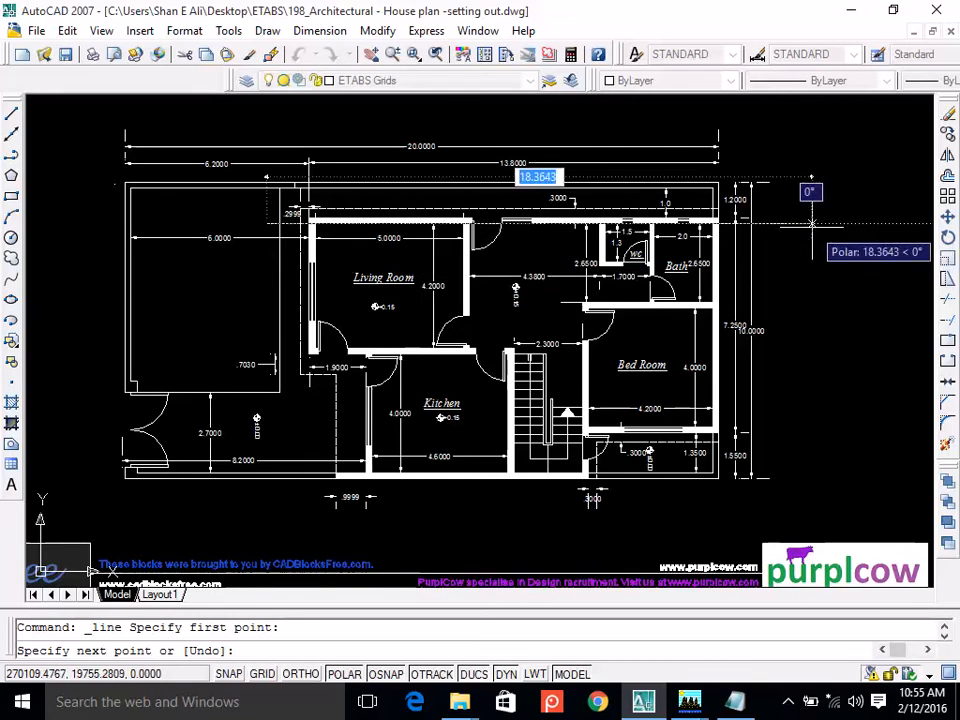
pyautogui.click(868, 223)
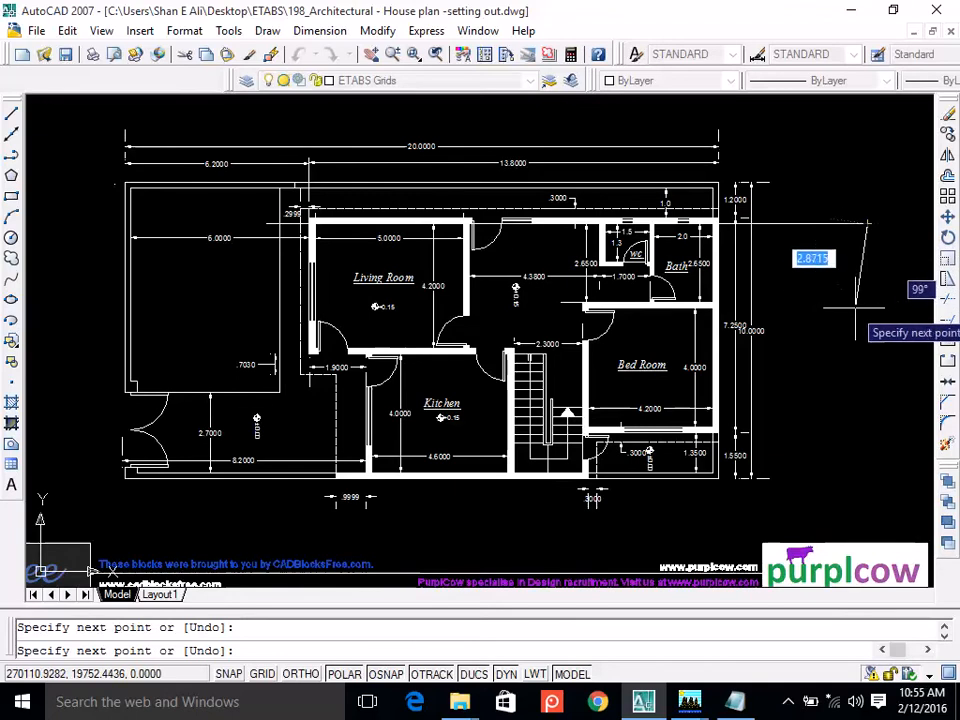
pyautogui.rightClick(810, 314)
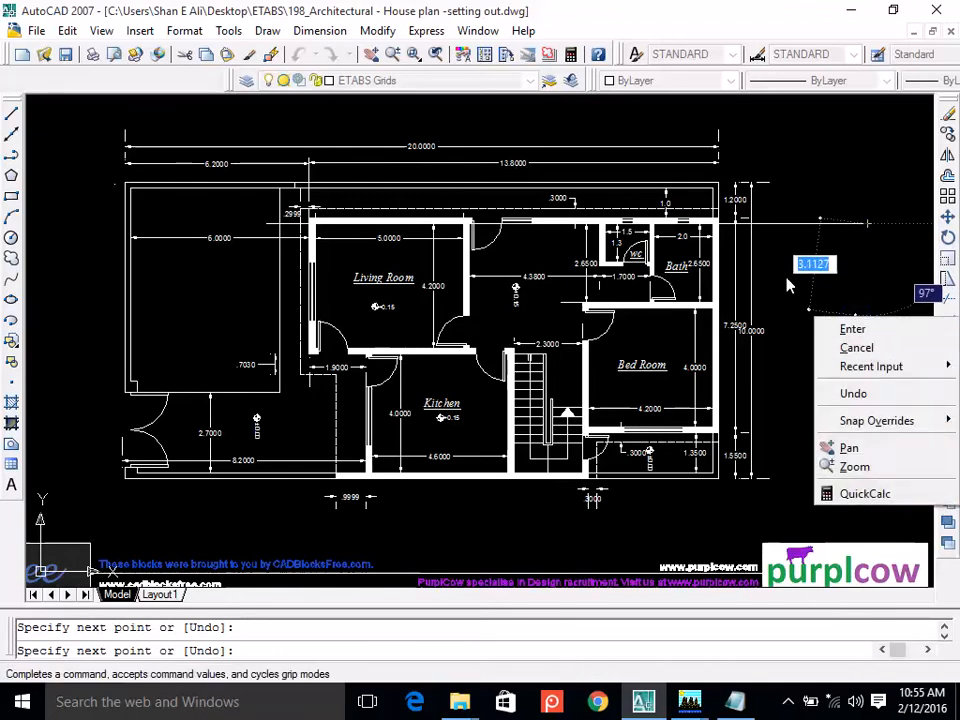
pyautogui.click(788, 276)
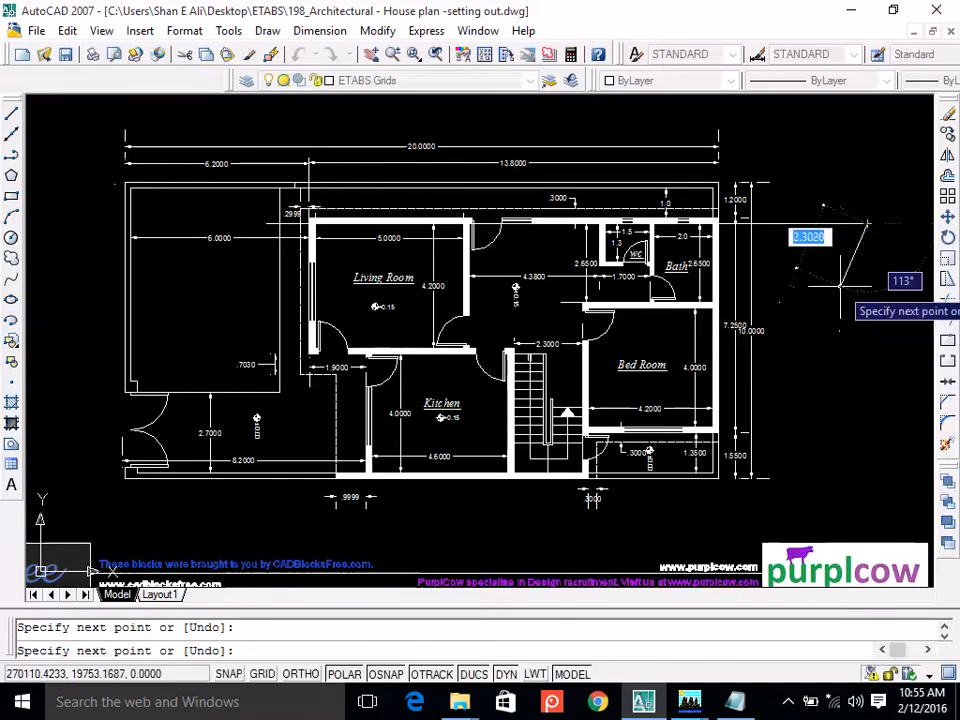
pyautogui.rightClick(817, 285)
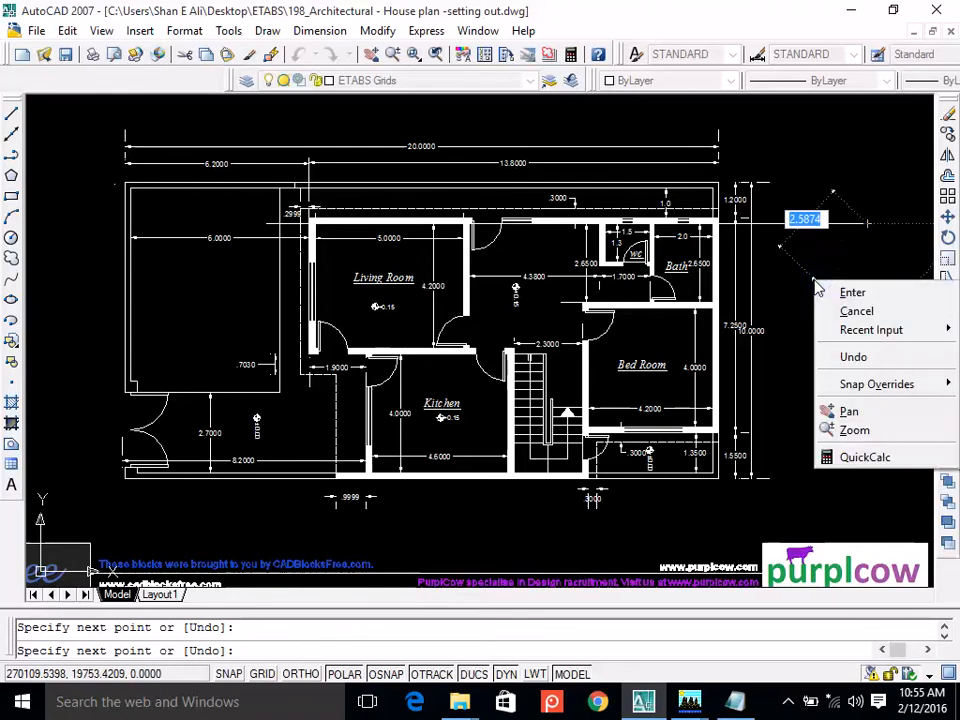
pyautogui.click(856, 311)
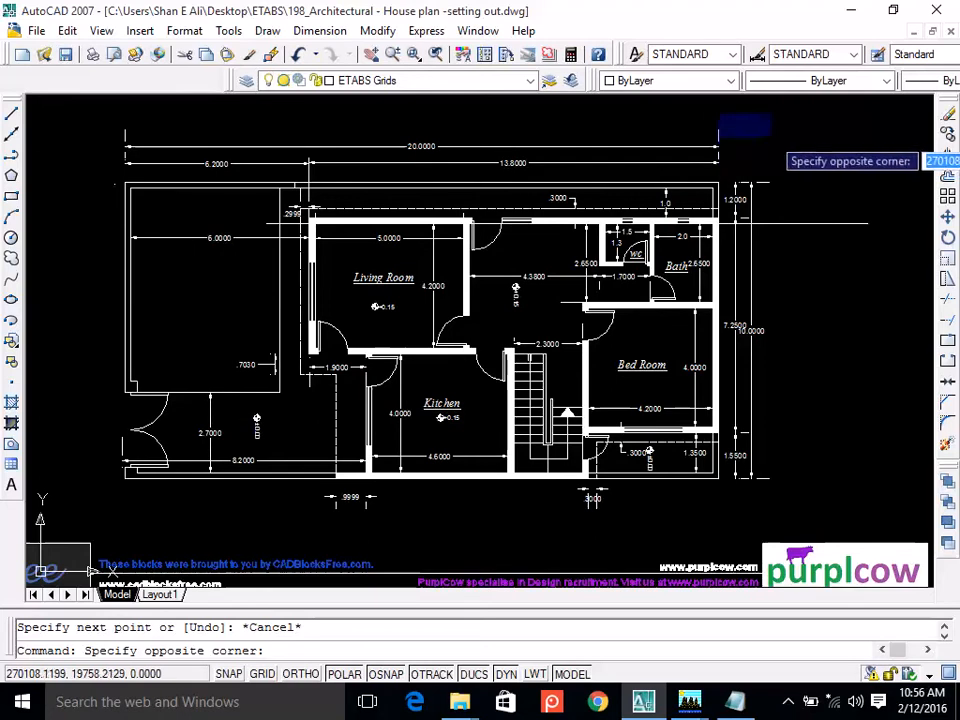
pyautogui.press('Escape')
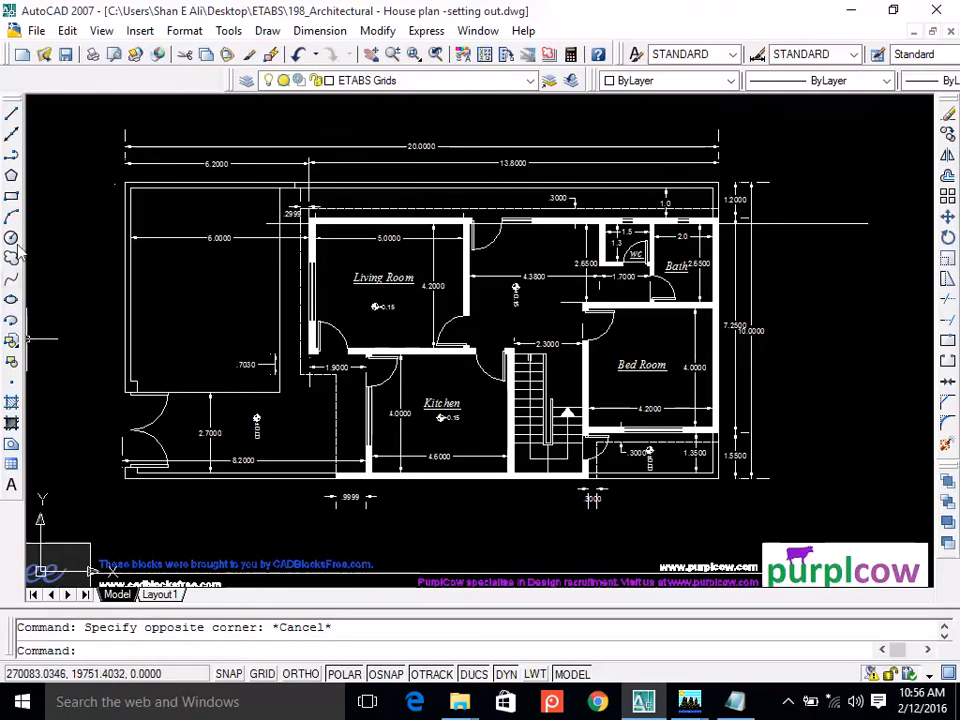
# Draw a vertical grid line along the outer wall beside Bath and Bed Room, from above the 20.0000 dimension to below the plan.
pyautogui.click(11, 113)
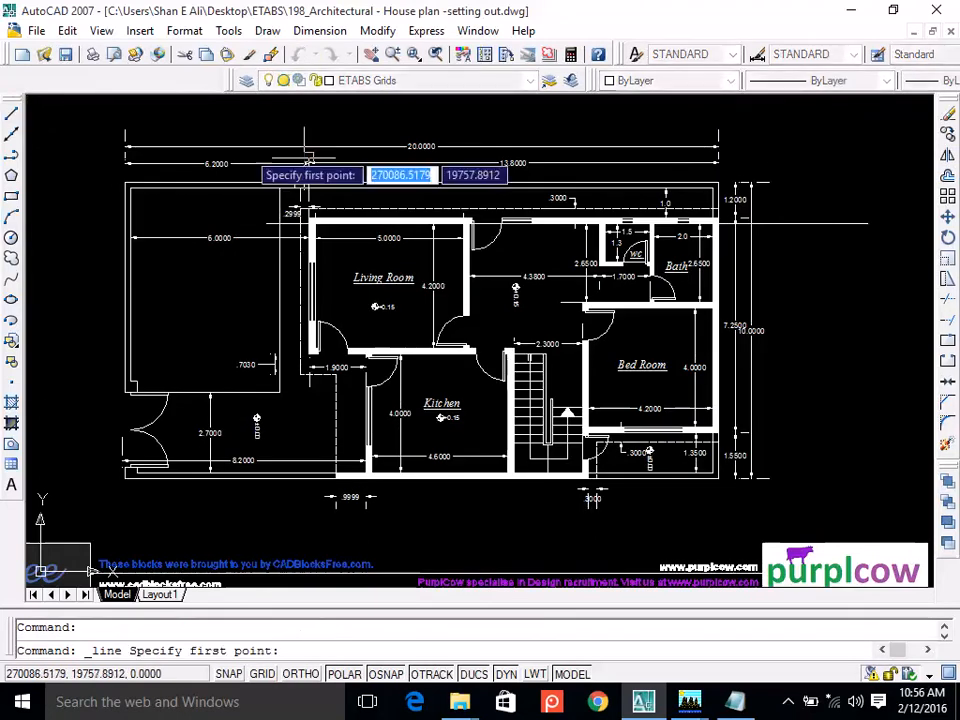
pyautogui.click(717, 108)
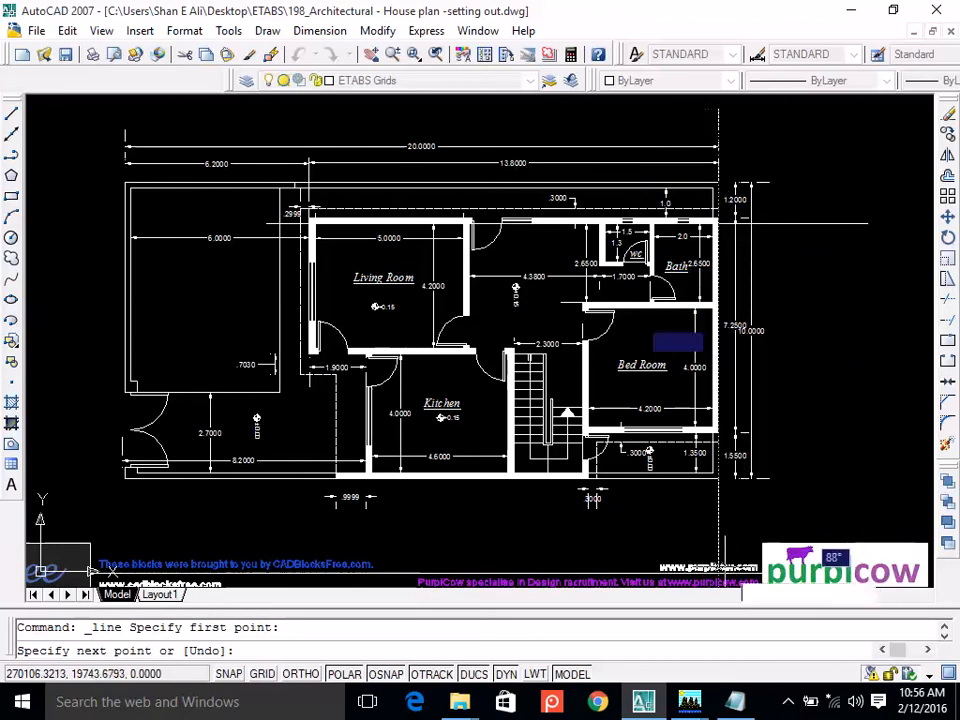
pyautogui.click(717, 517)
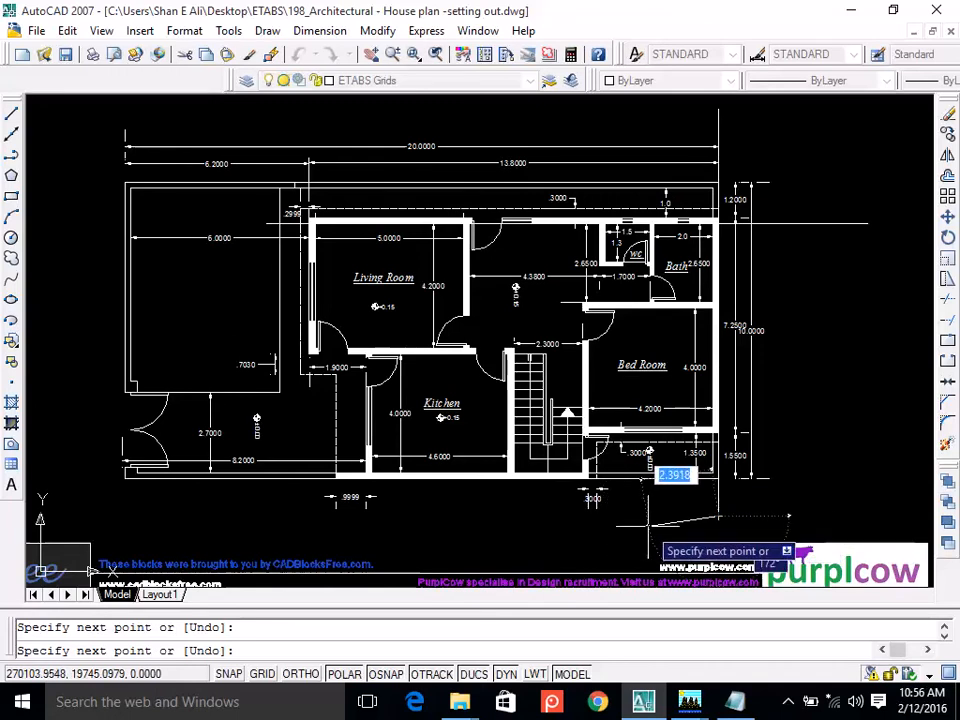
pyautogui.press('Return')
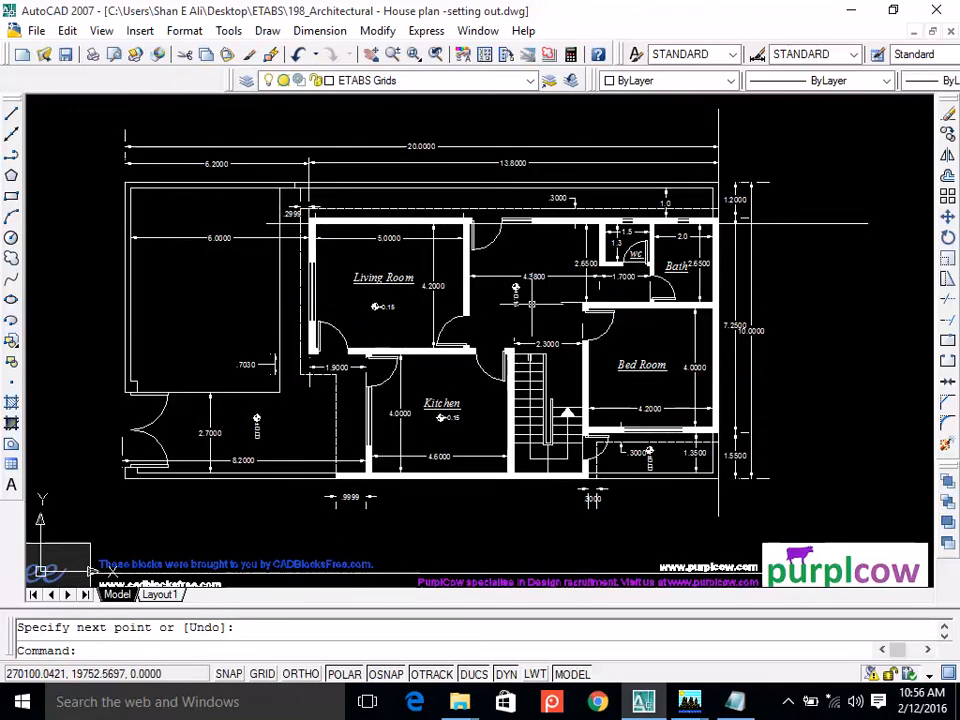
# Draw a horizontal grid line along the wall between the bath and bedroom, from the hall to beyond the plan's right-hand dimensions.
pyautogui.click(531, 304)
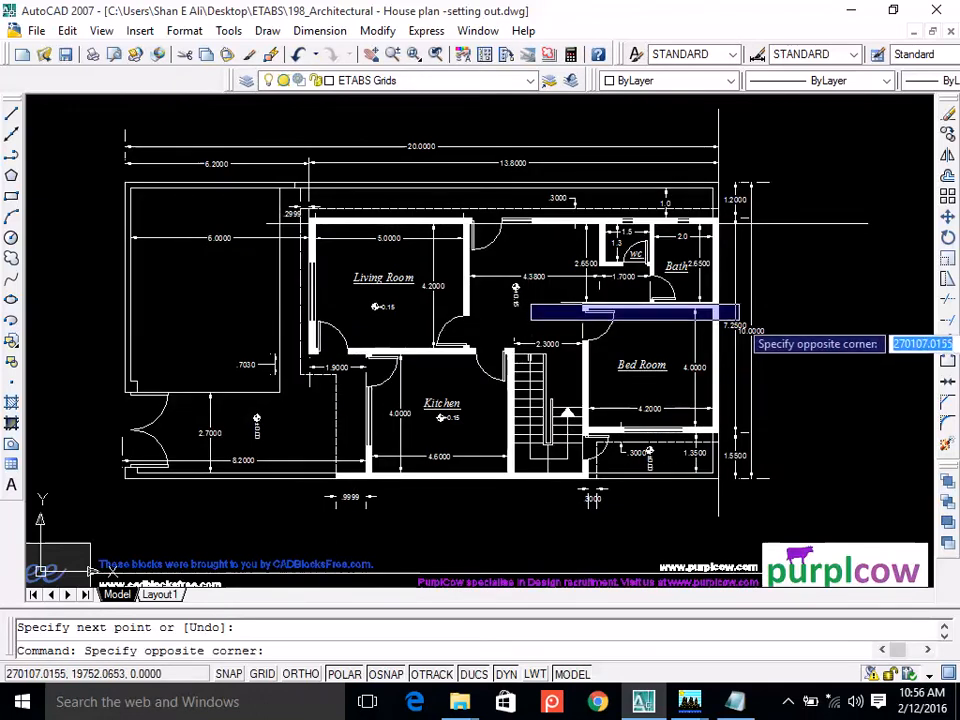
pyautogui.press('Escape')
pyautogui.click(11, 112)
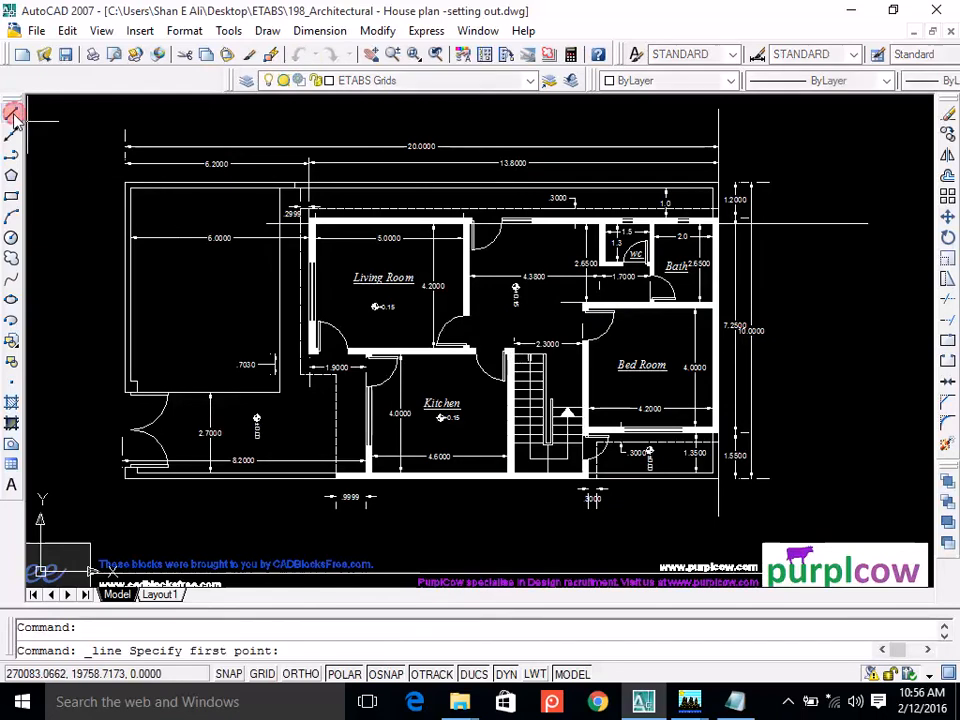
pyautogui.click(545, 320)
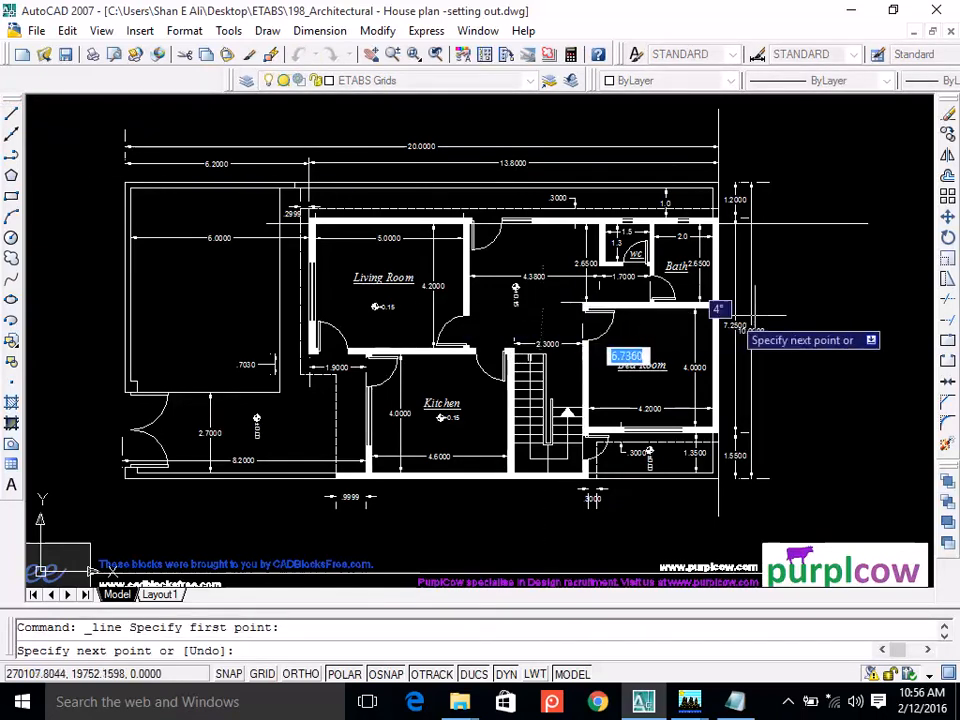
pyautogui.click(822, 300)
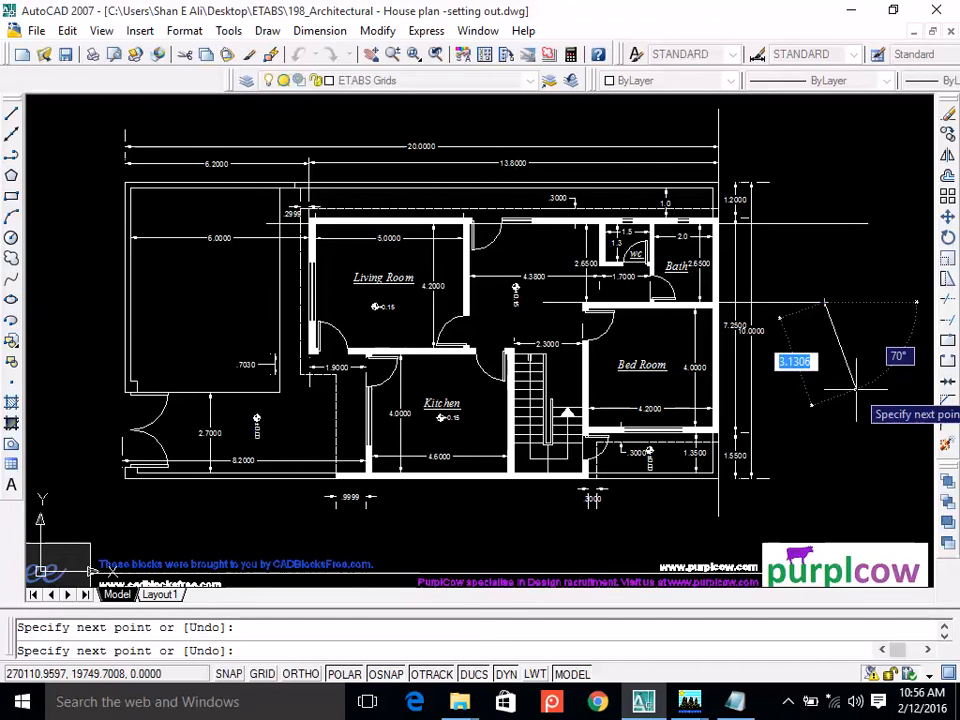
pyautogui.press('Return')
pyautogui.press('Return')
pyautogui.press('Return')
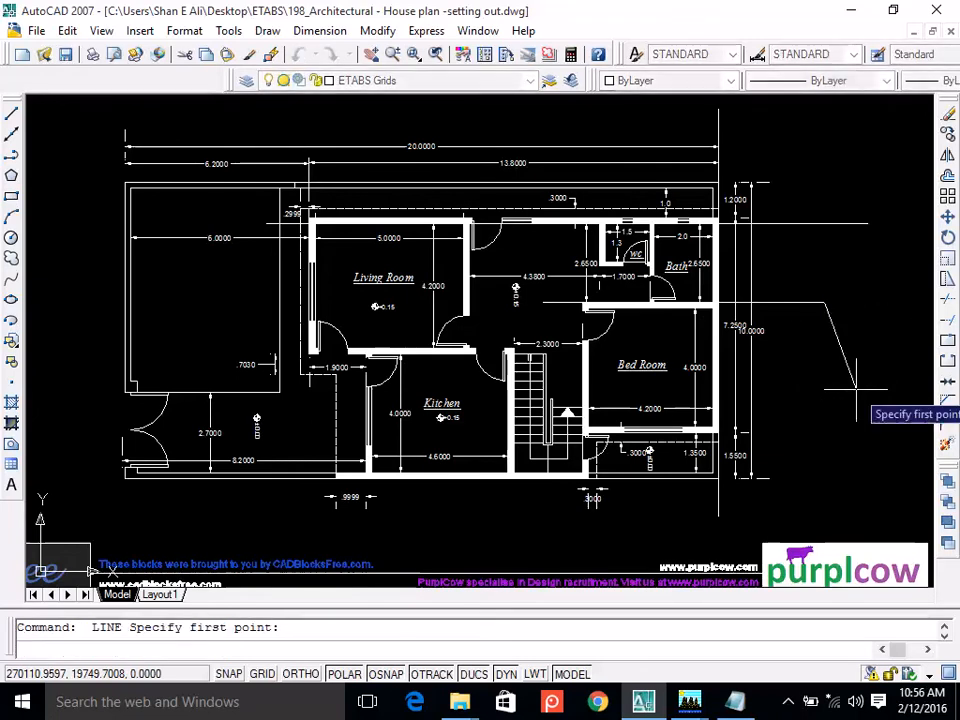
pyautogui.press('Return')
pyautogui.press('Return')
pyautogui.press('Return')
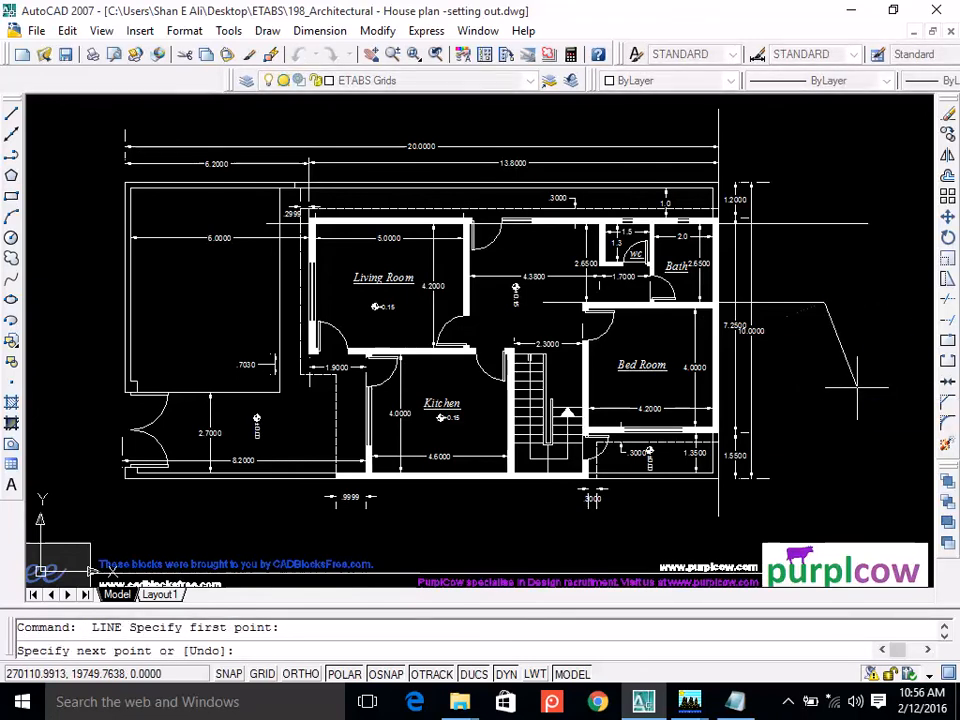
pyautogui.press('Return')
pyautogui.press('Return')
pyautogui.press('Return')
pyautogui.press('Return')
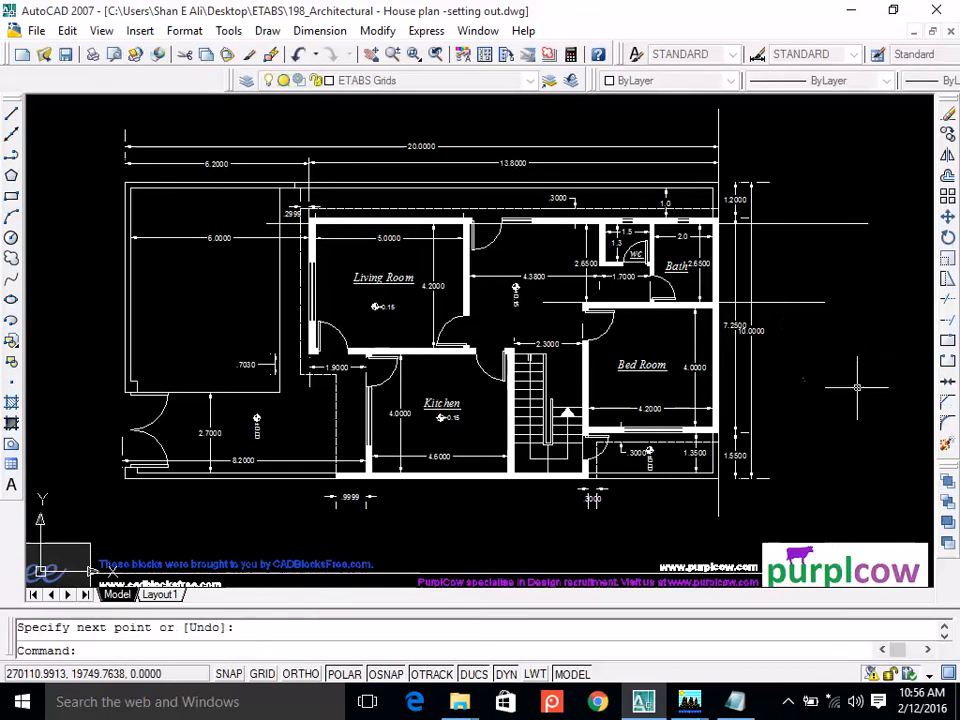
# Draw a vertical grid line along the wall between the staircase and bedroom, extending above and below the whole plan.
pyautogui.press('Return')
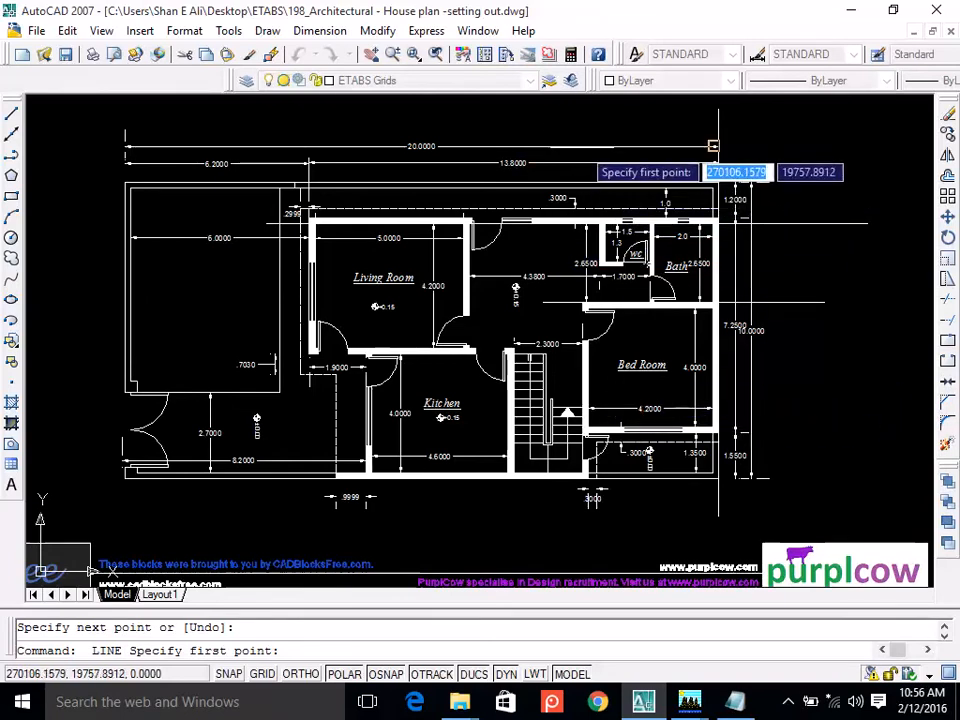
pyautogui.click(589, 127)
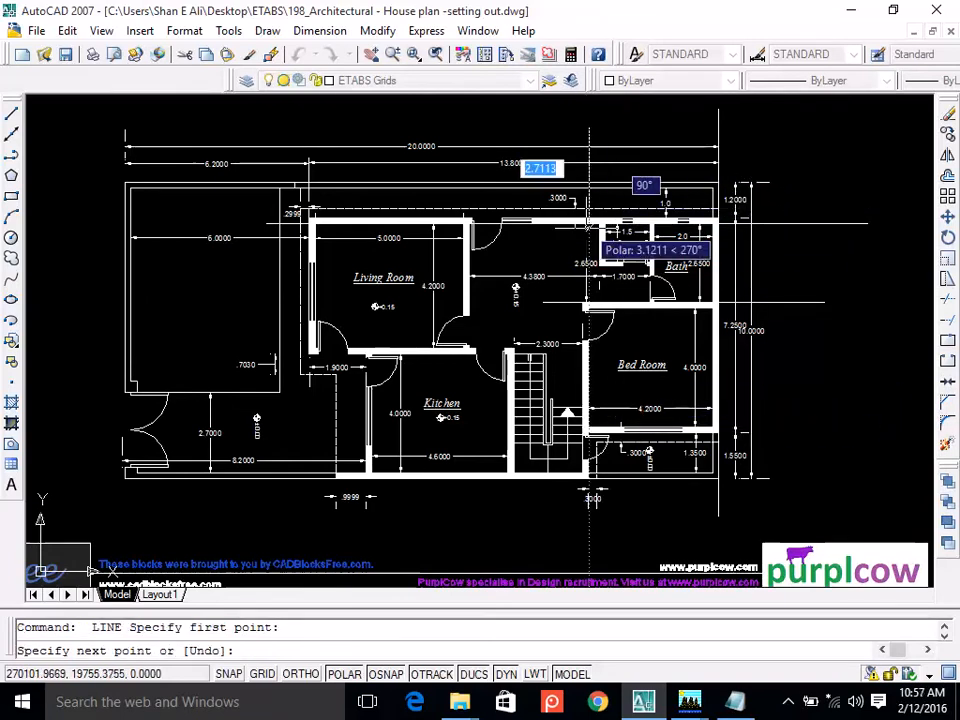
pyautogui.click(589, 549)
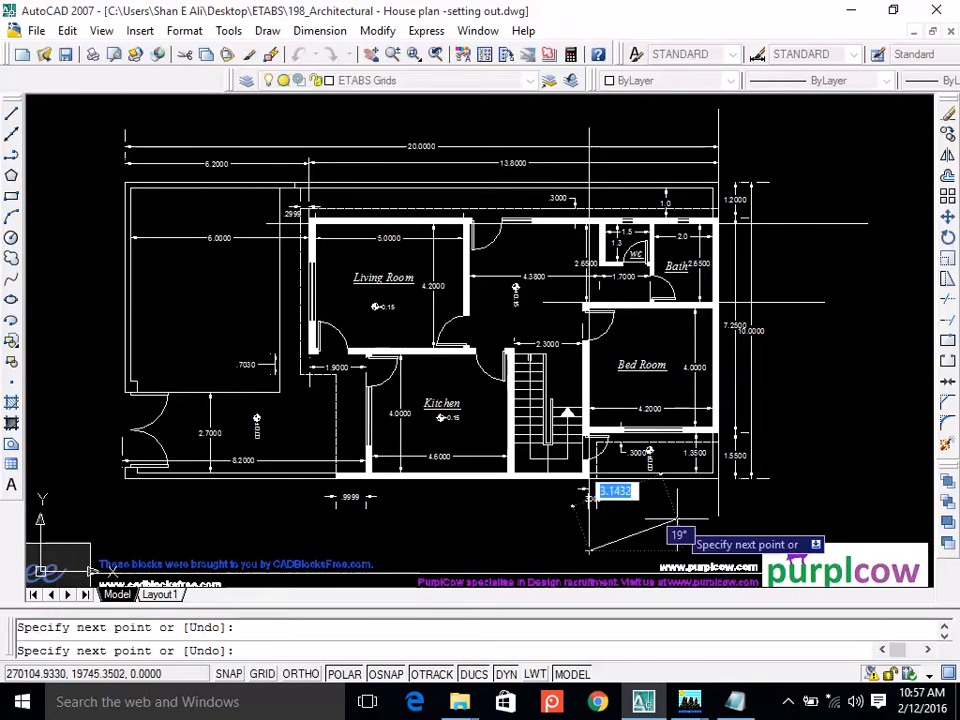
pyautogui.press('Return')
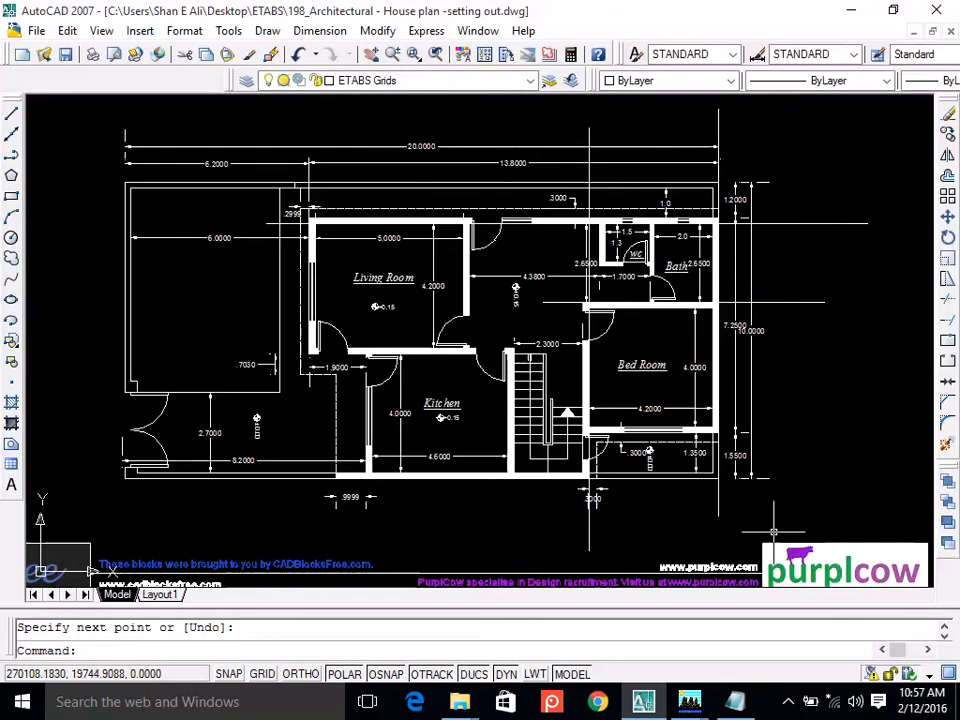
# Draw a vertical grid line along the wall between the living room and hall, extending above and below the plan.
pyautogui.click(467, 129)
pyautogui.press('Escape')
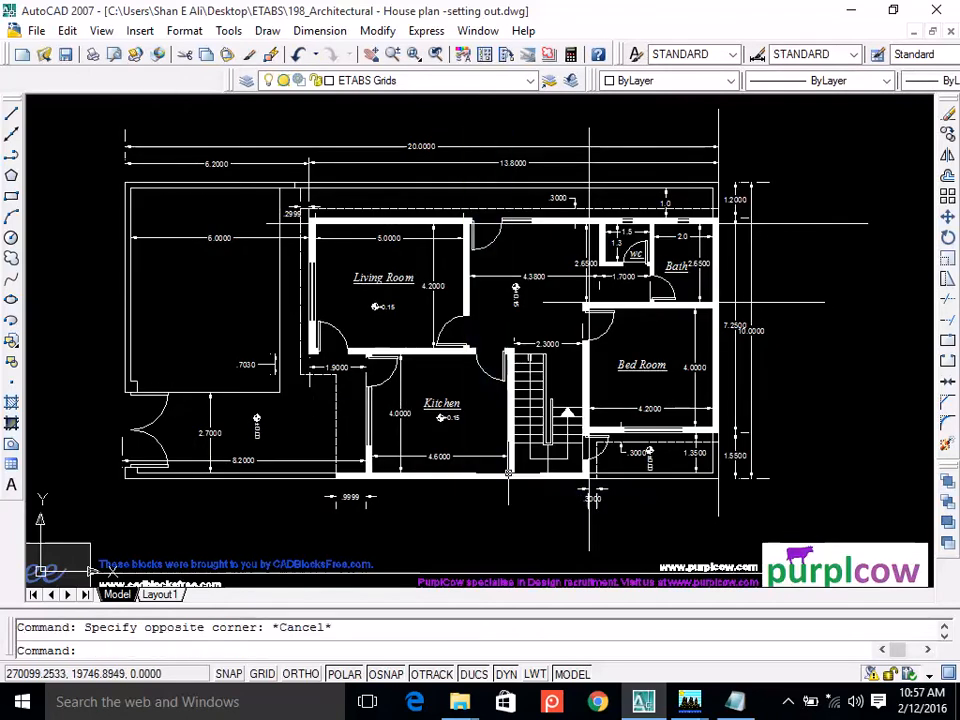
pyautogui.click(13, 118)
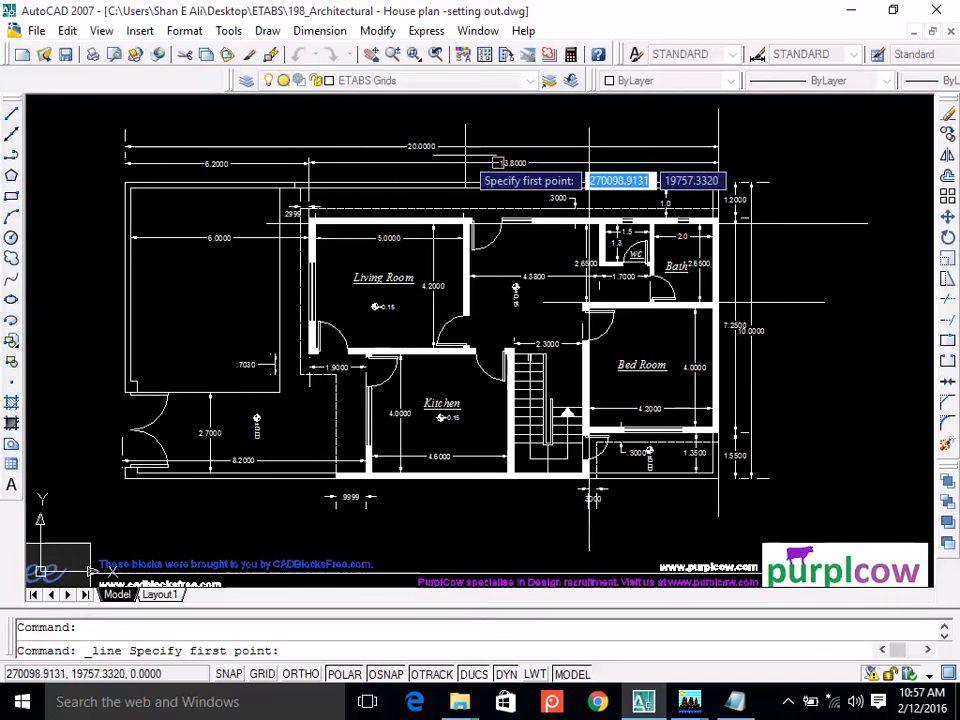
pyautogui.click(468, 128)
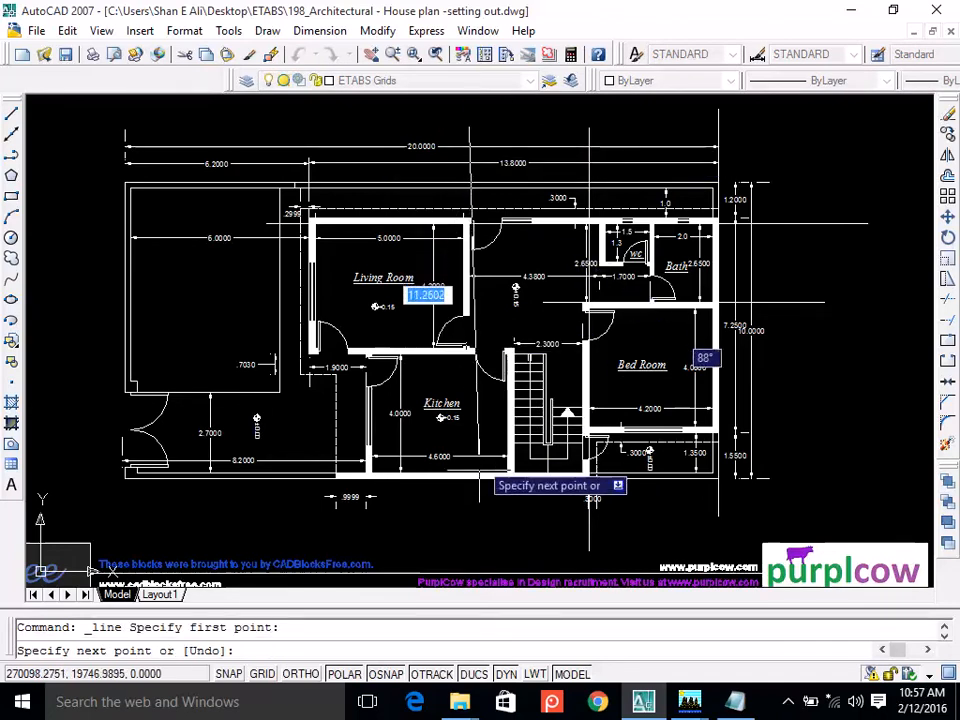
pyautogui.click(468, 519)
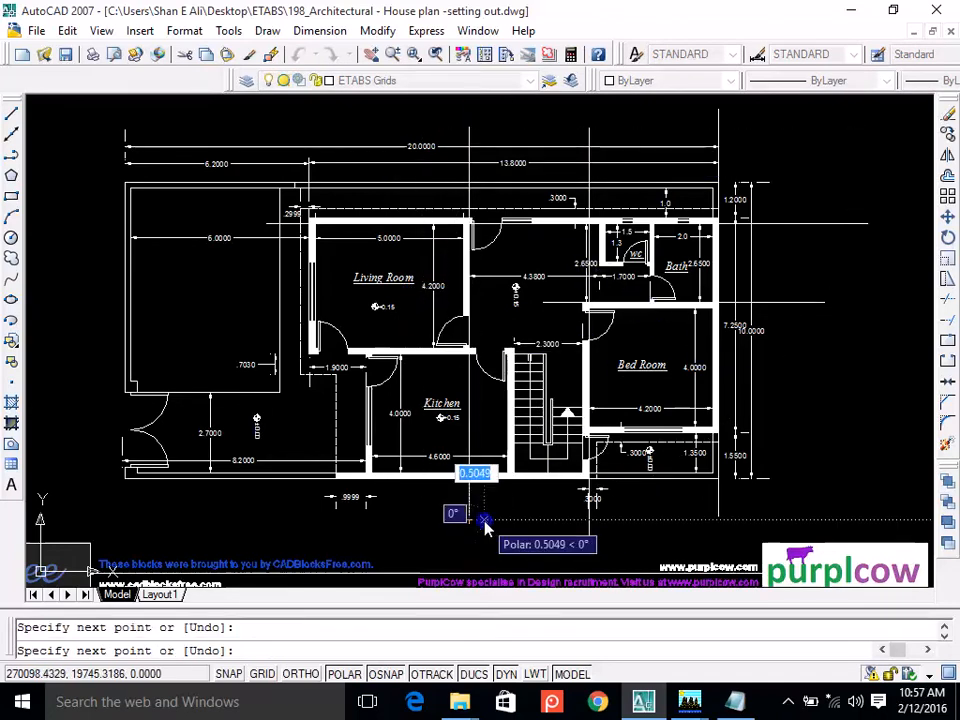
pyautogui.rightClick(485, 521)
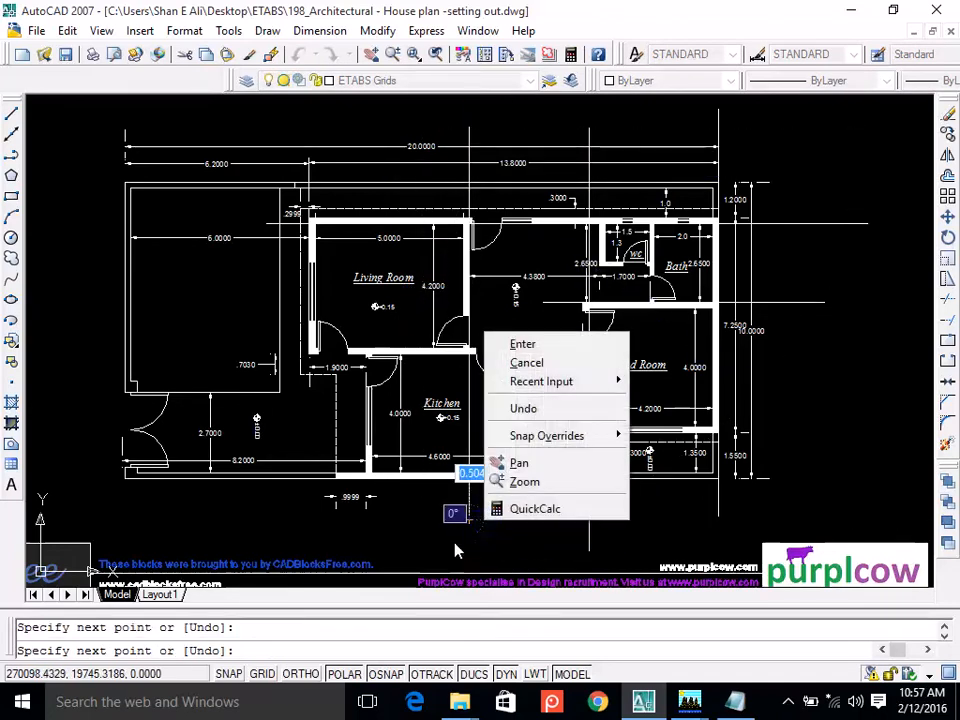
pyautogui.click(548, 364)
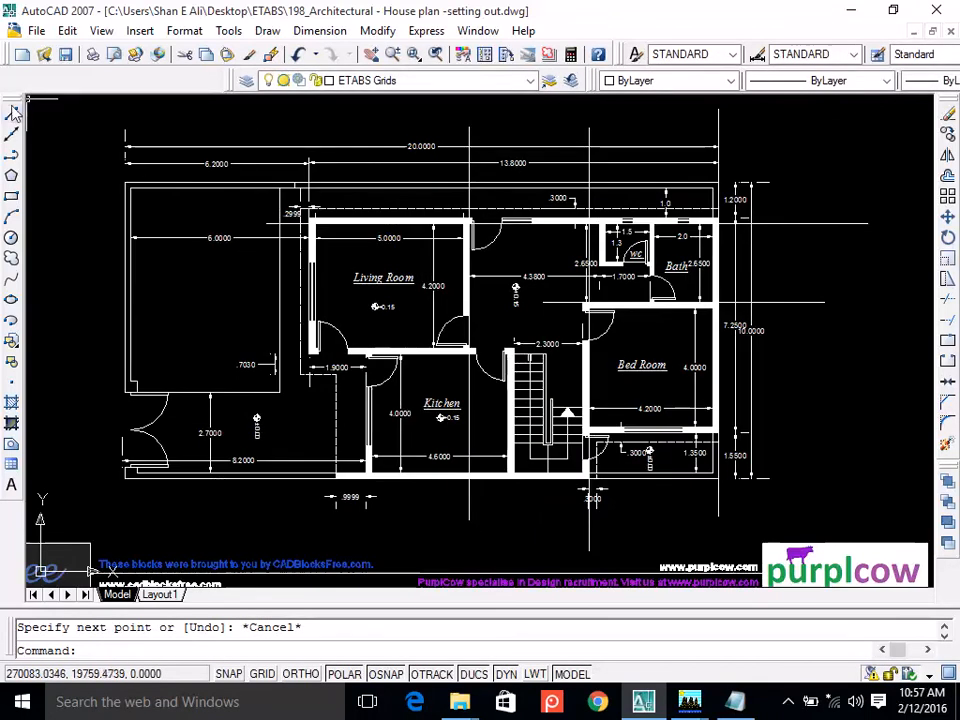
# Draw a vertical grid line along the living room's outer wall on the garden side, extending above and below the plan.
pyautogui.click(12, 113)
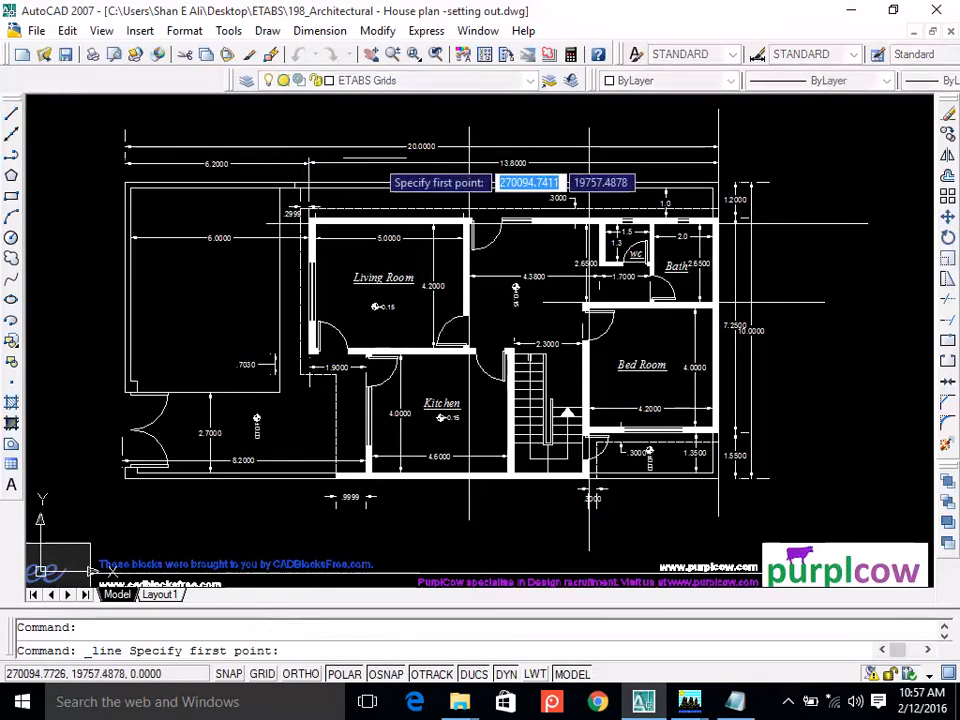
pyautogui.click(313, 127)
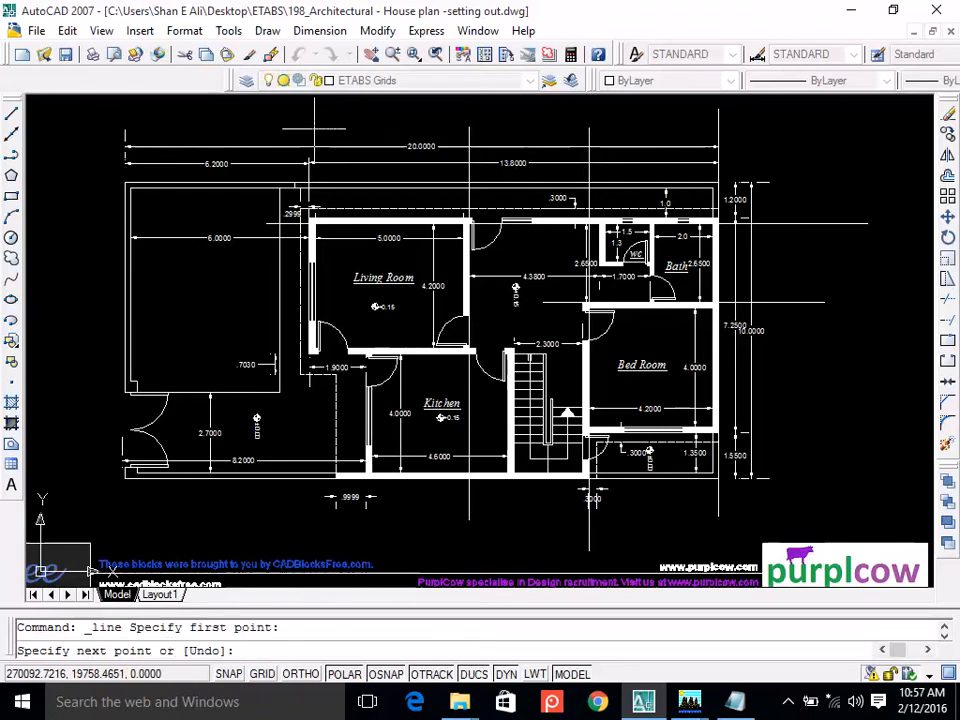
pyautogui.click(314, 540)
pyautogui.press('Escape')
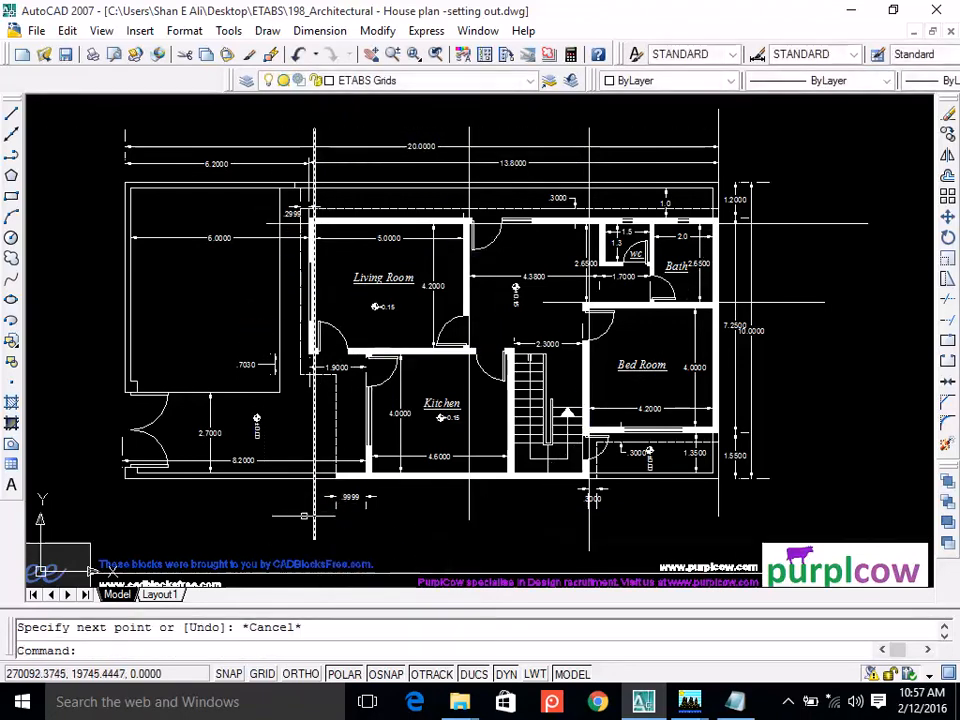
# Draw a horizontal grid line just above the living room–kitchen wall, from the open yard to beyond the bedroom-side dimensions.
pyautogui.click(13, 113)
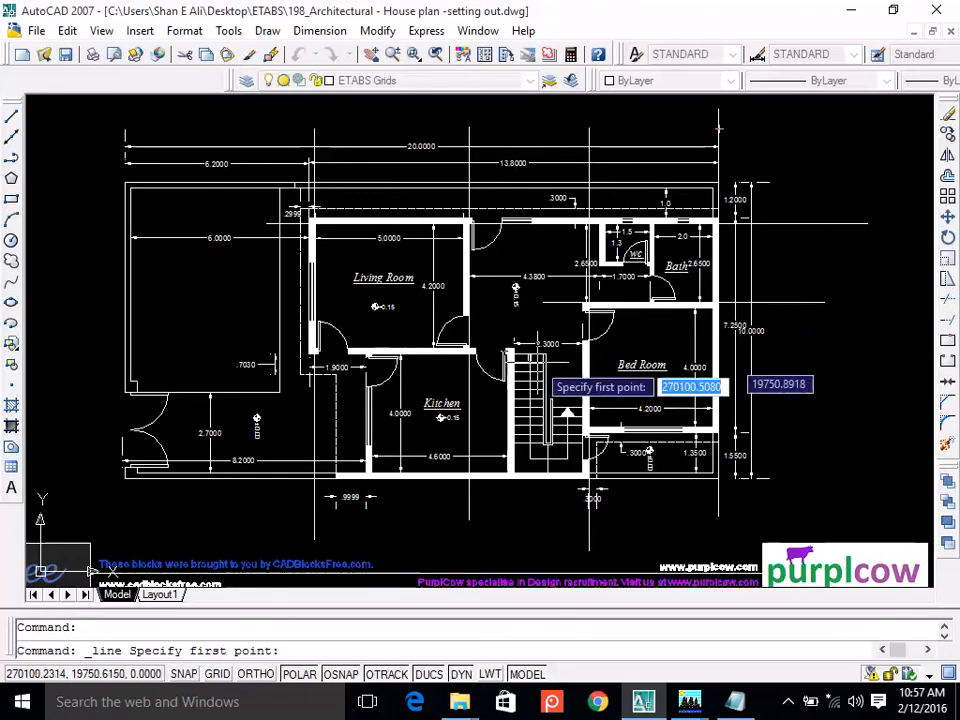
pyautogui.click(206, 343)
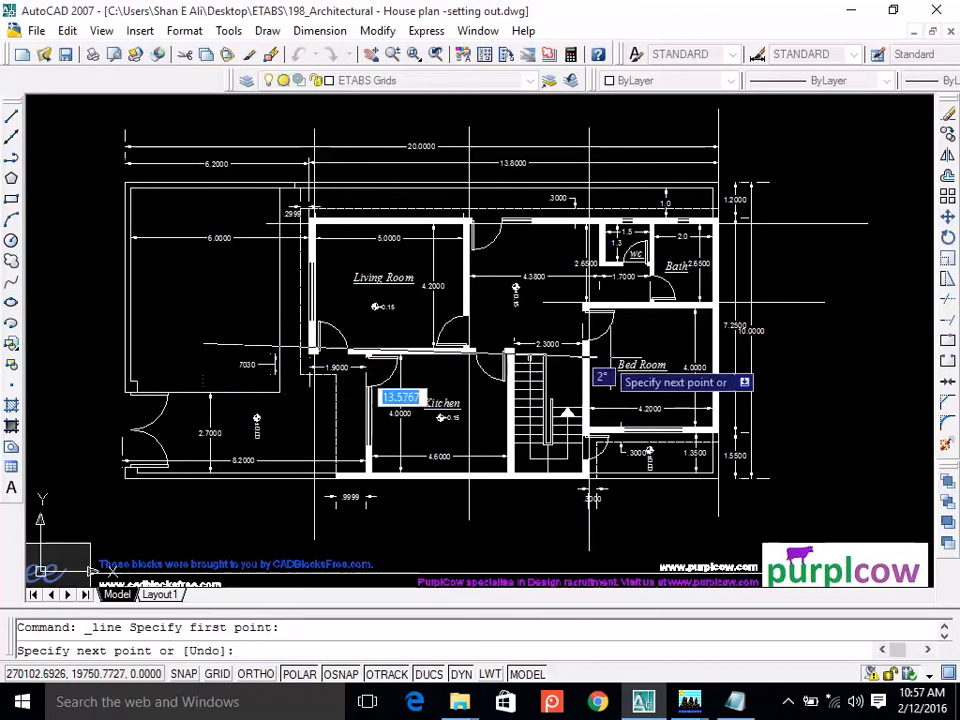
pyautogui.click(879, 343)
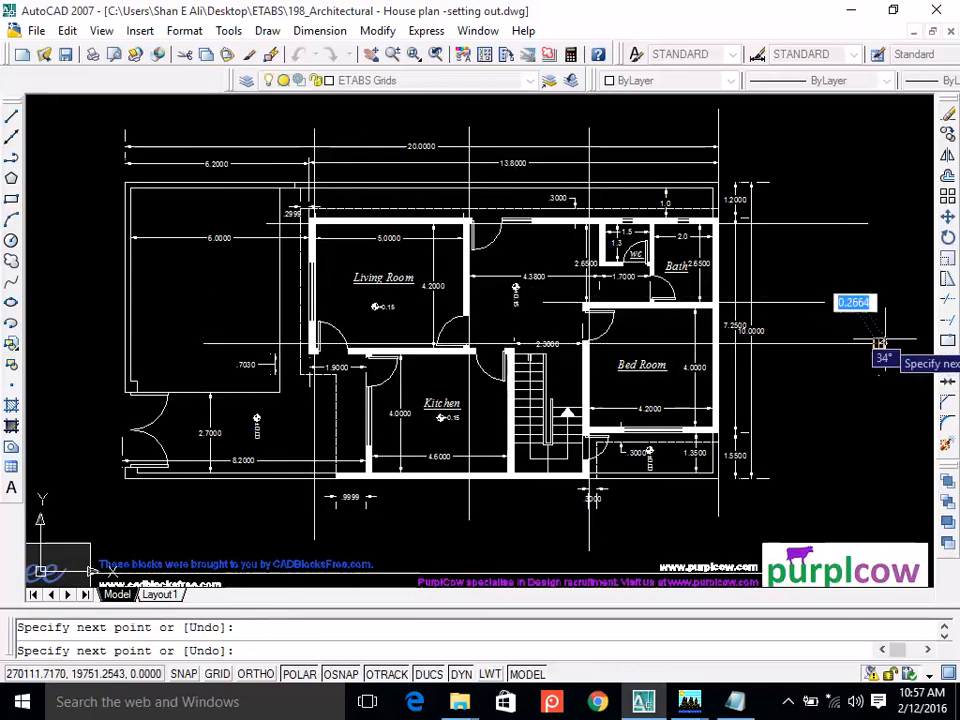
pyautogui.press('Escape')
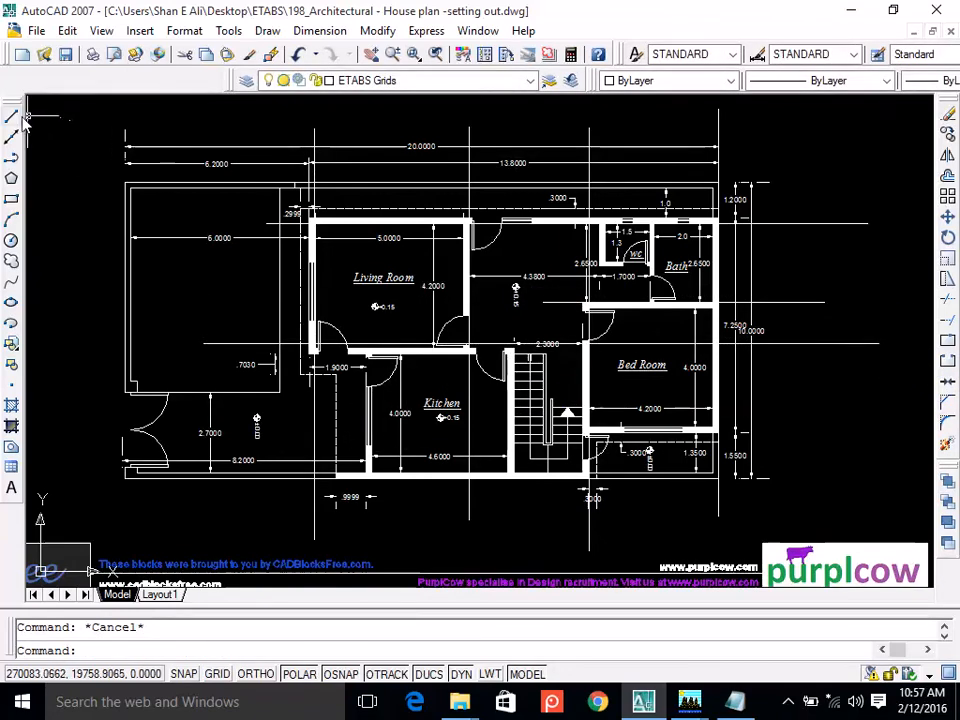
# Draw a horizontal grid line along the bedroom's lower wall, from outside the bedroom-side dimensions to the middle of the kitchen.
pyautogui.click(11, 114)
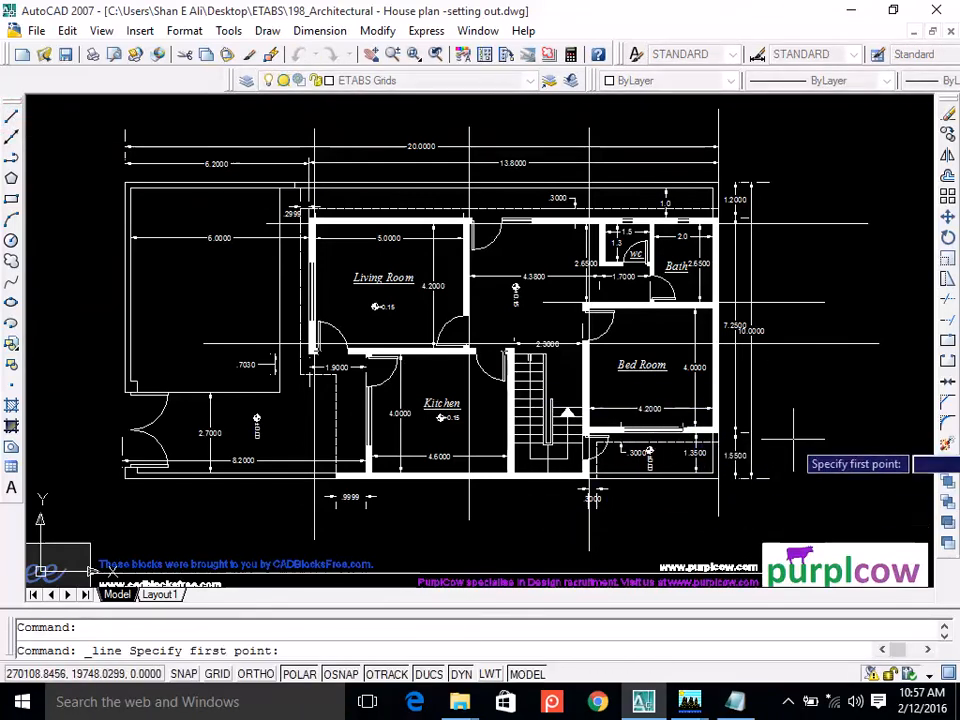
pyautogui.click(851, 427)
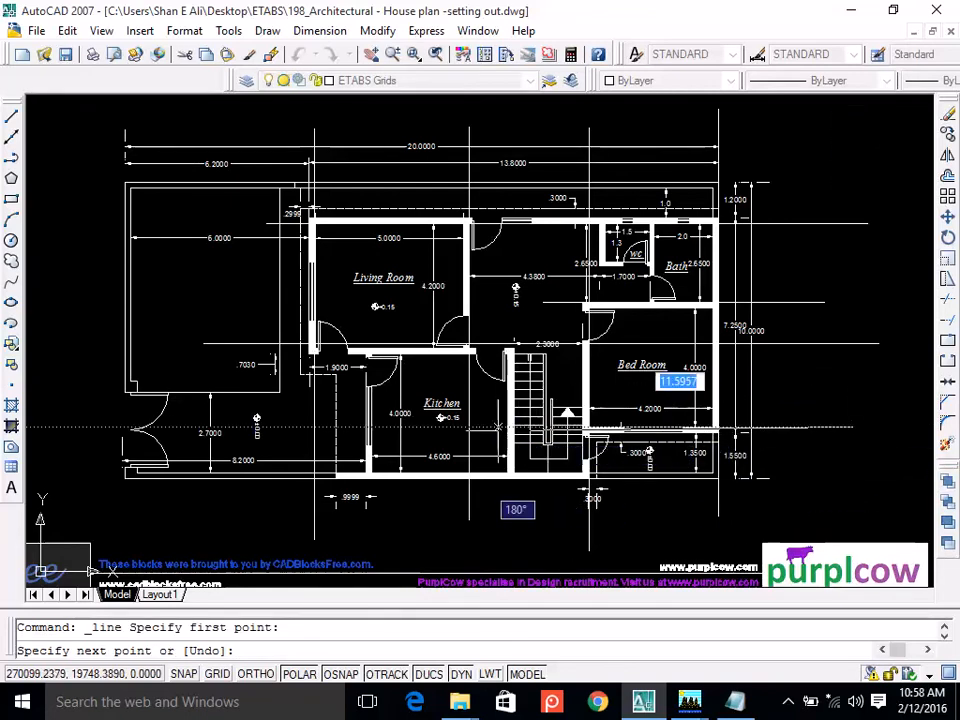
pyautogui.click(440, 427)
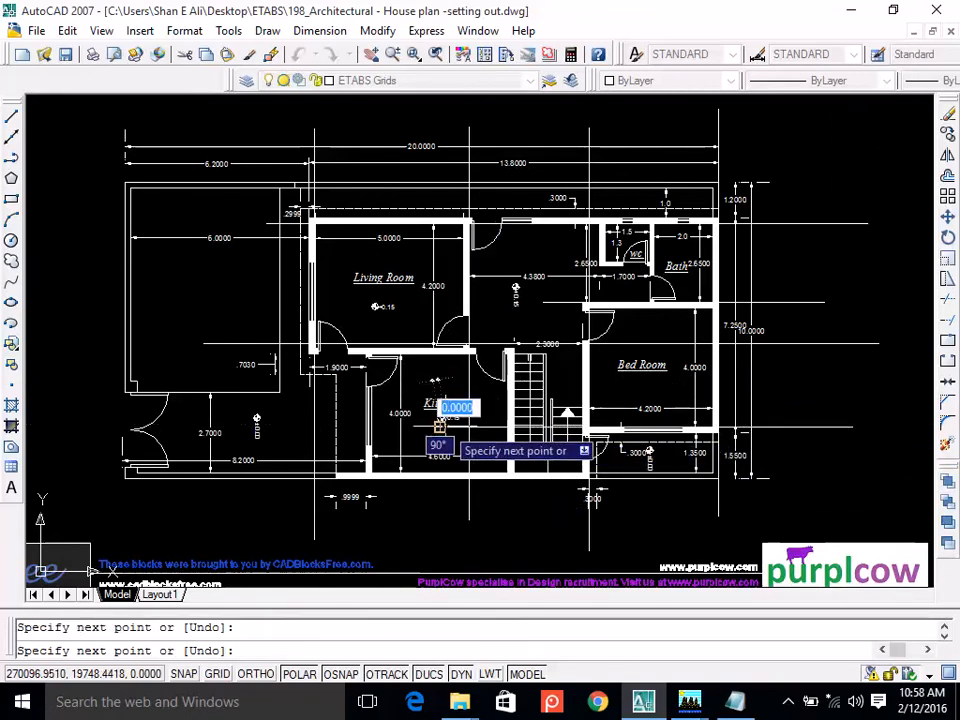
pyautogui.press('Escape')
# Draw a horizontal grid line along the kitchen's and staircase's lower outer wall, spanning the full width of the plan past both ends.
pyautogui.click(13, 117)
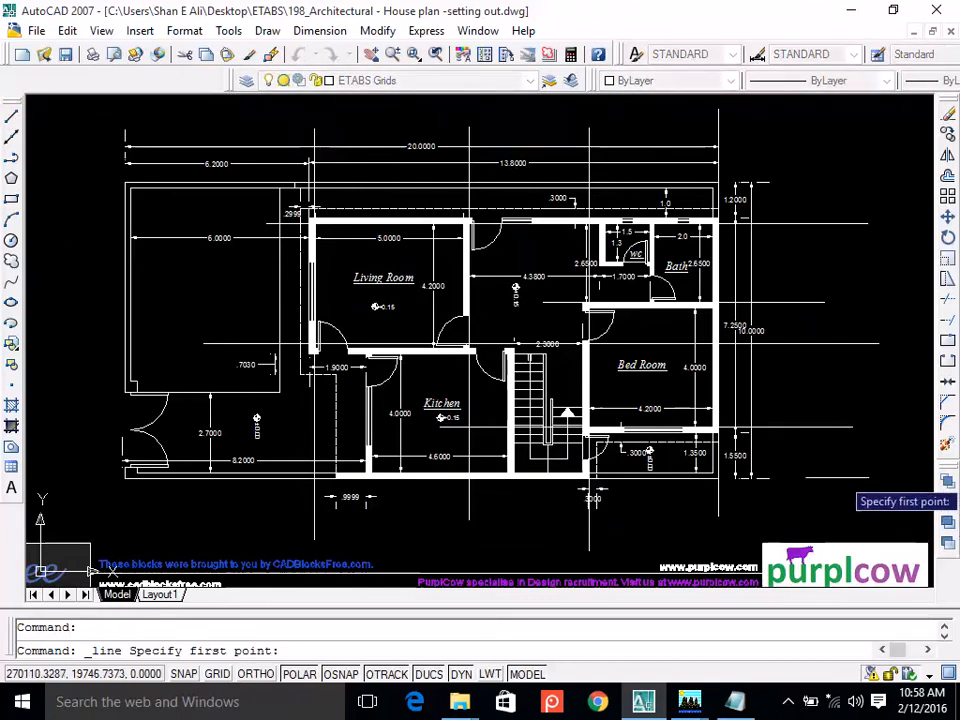
pyautogui.click(817, 475)
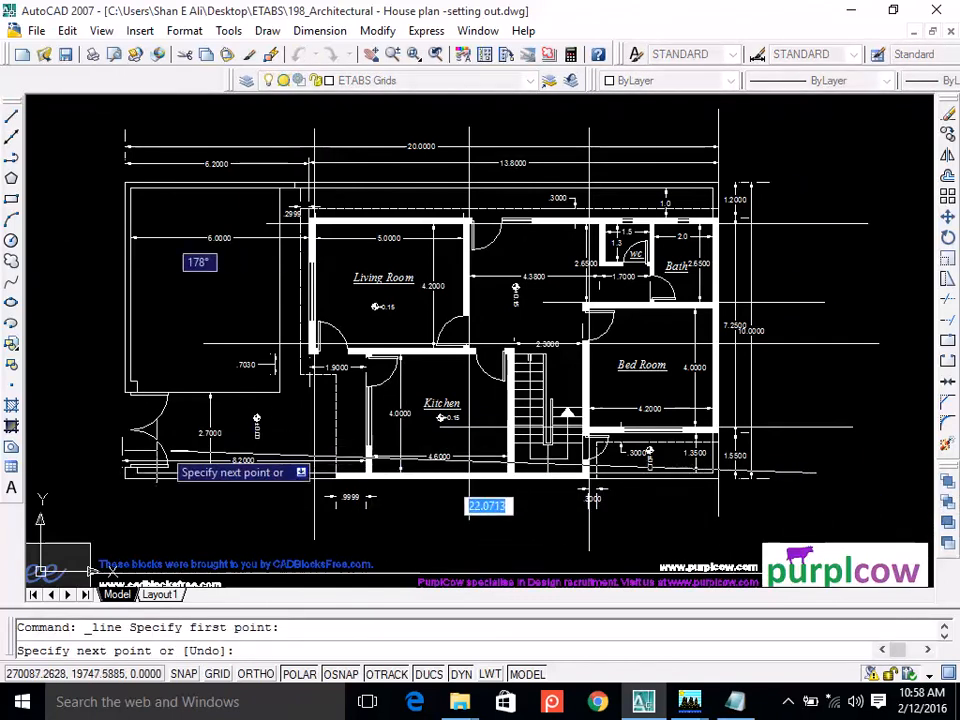
pyautogui.click(115, 472)
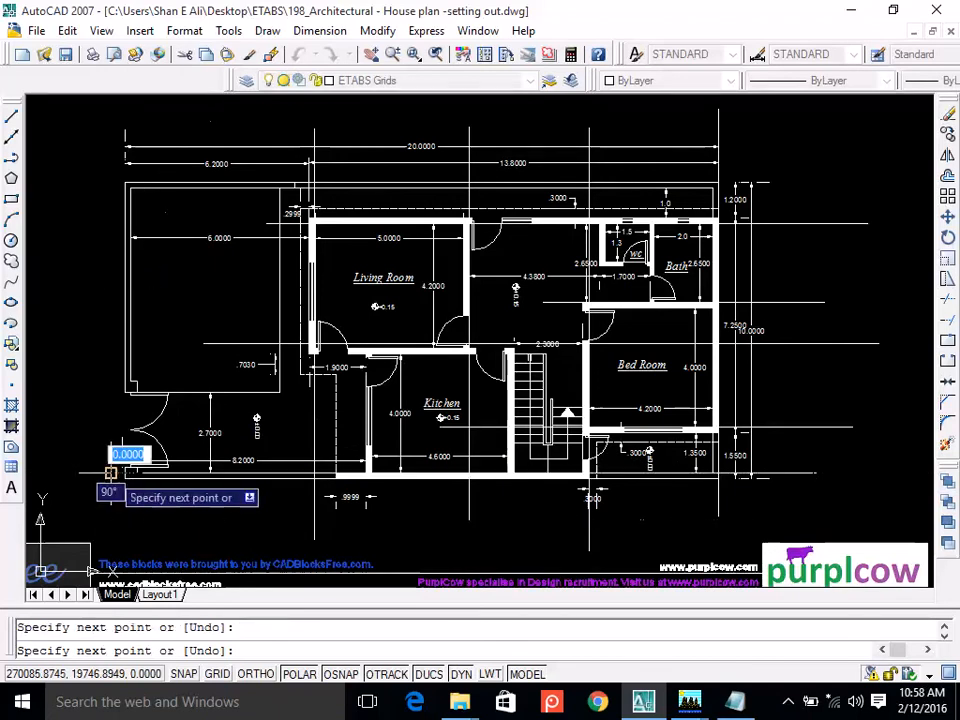
pyautogui.press('Escape')
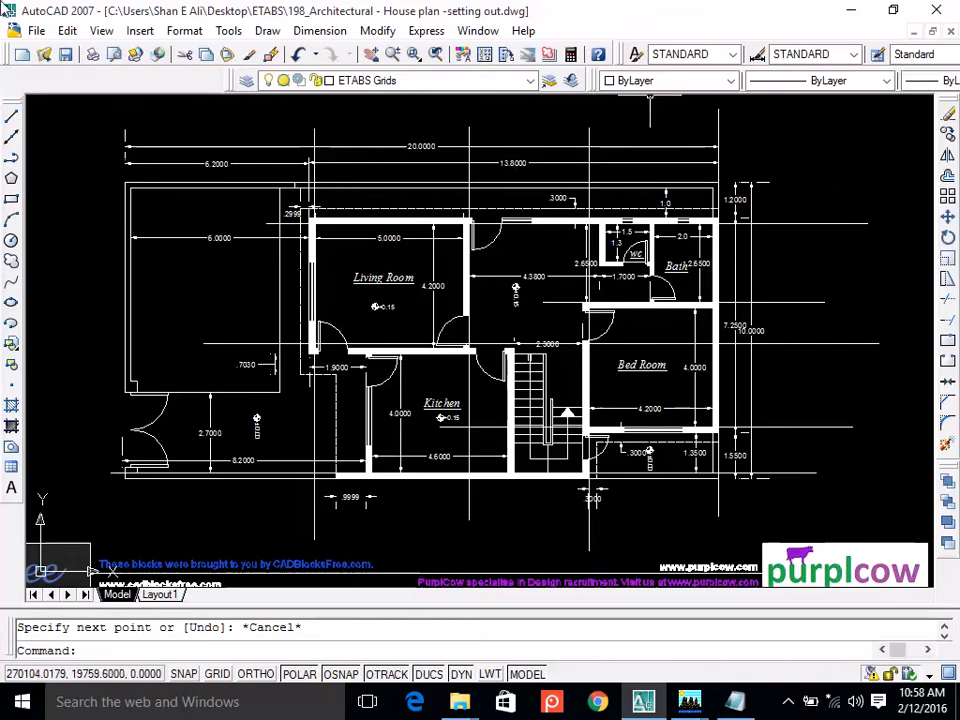
# Save the current drawing and set up a Save As copy with AutoCAD 2004/LT2004 DXF as the file type.
pyautogui.click(36, 32)
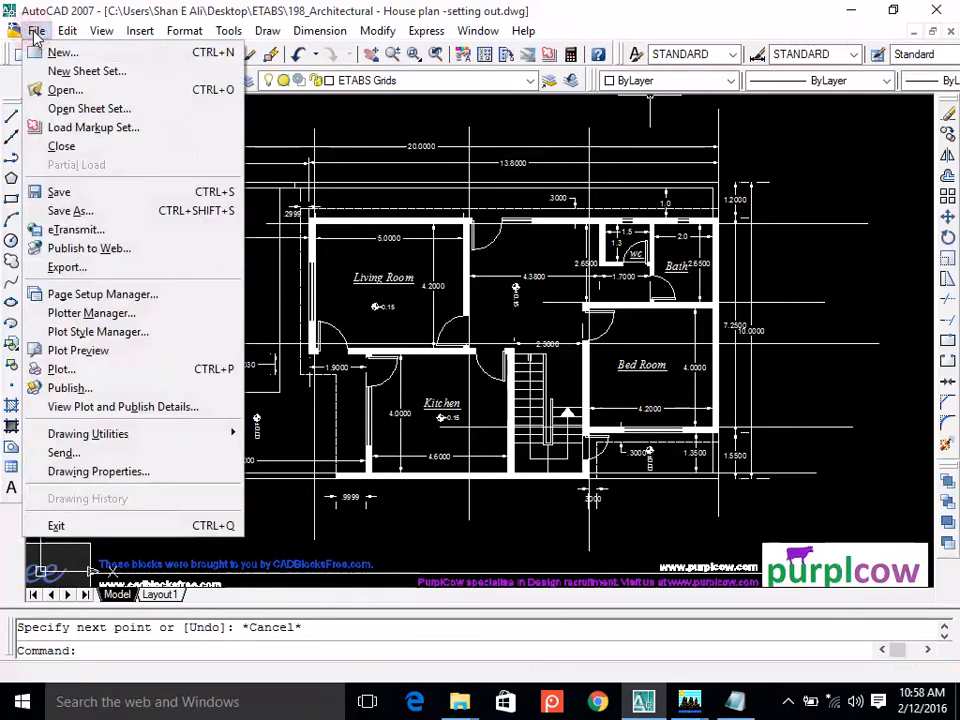
pyautogui.click(58, 193)
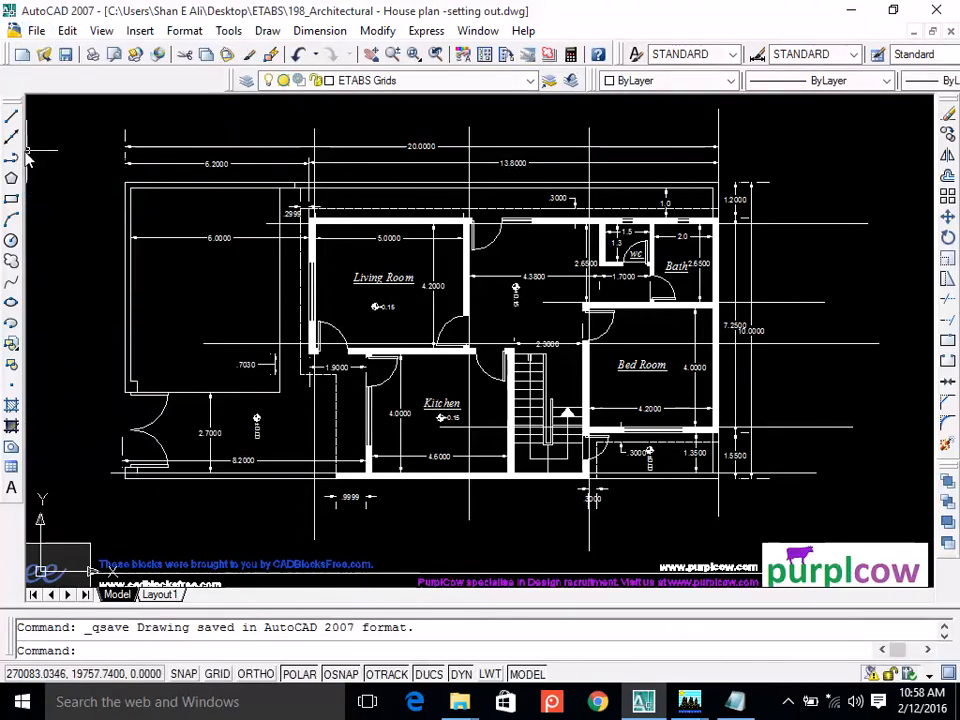
pyautogui.click(36, 31)
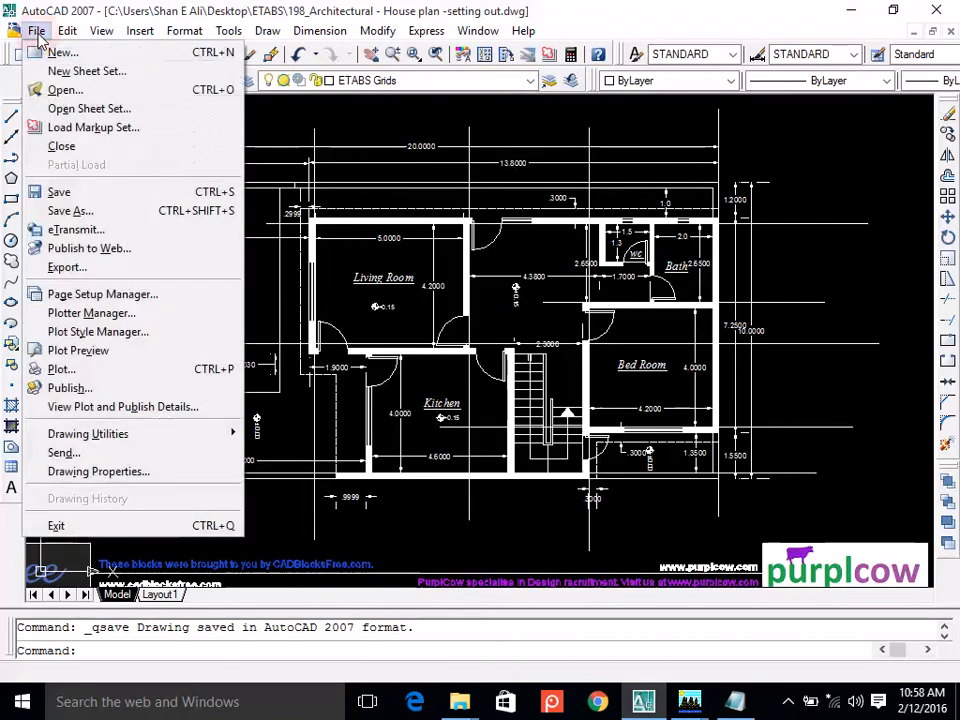
pyautogui.click(90, 213)
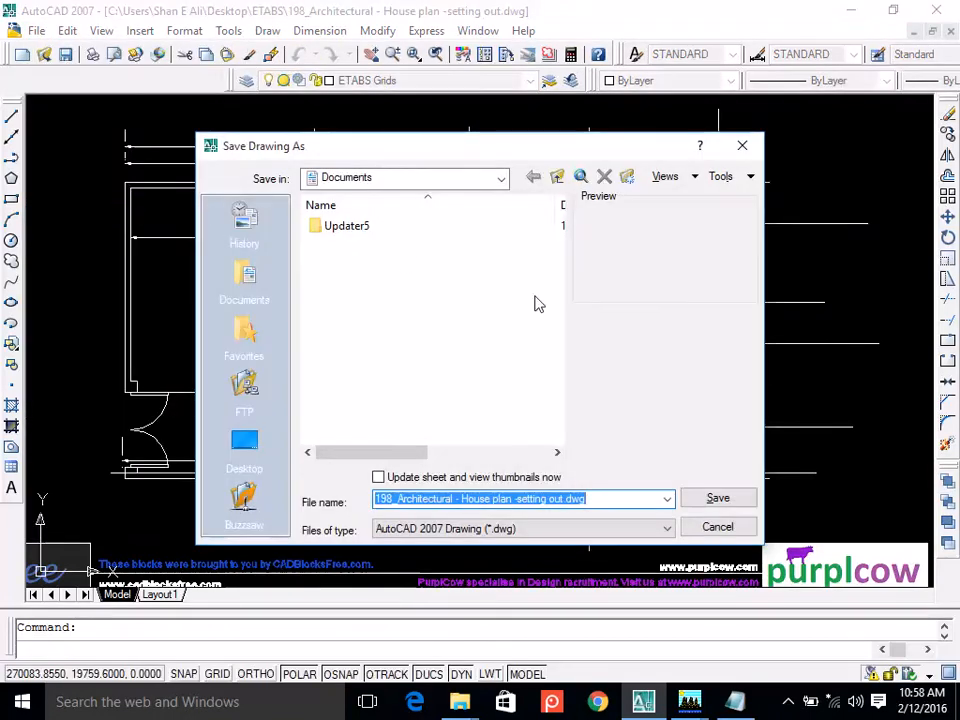
pyautogui.click(669, 529)
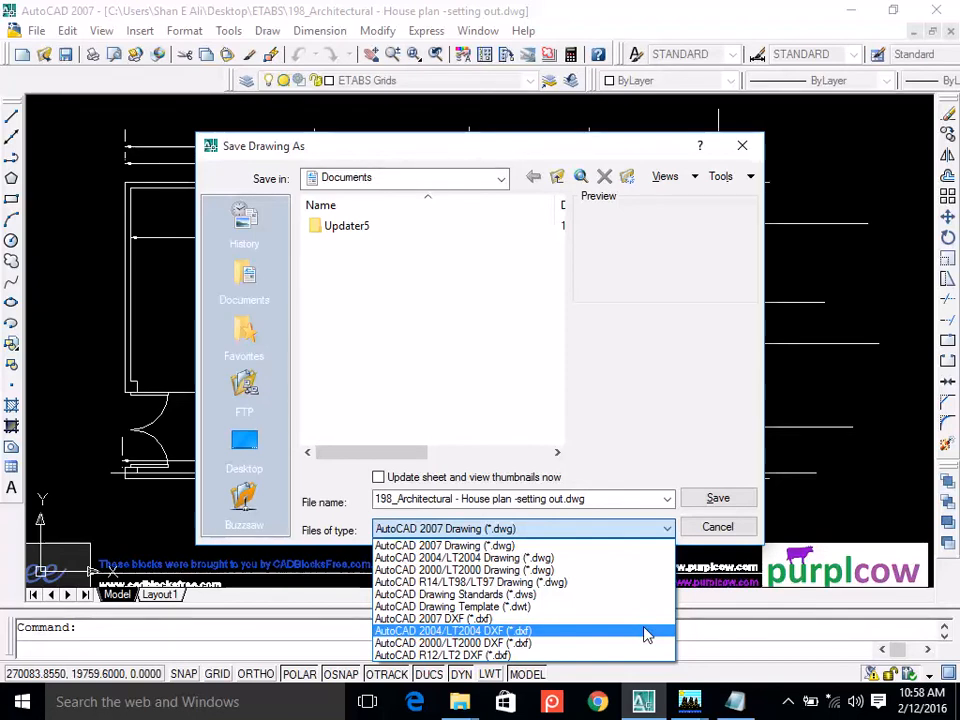
pyautogui.press('Up')
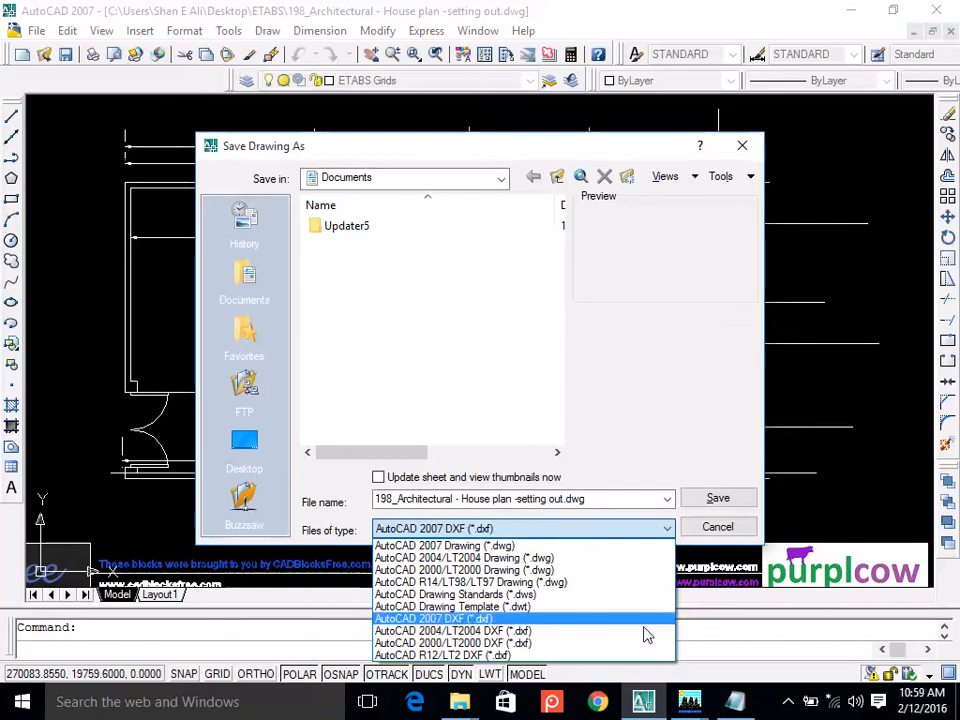
pyautogui.press('Down')
pyautogui.press('Down')
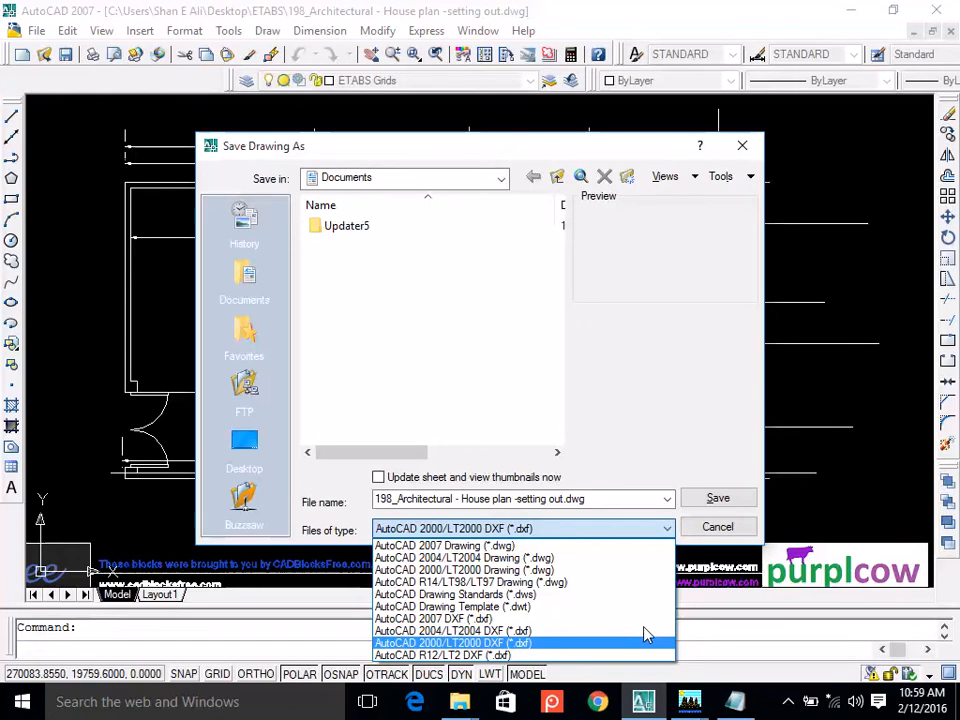
pyautogui.press('Up')
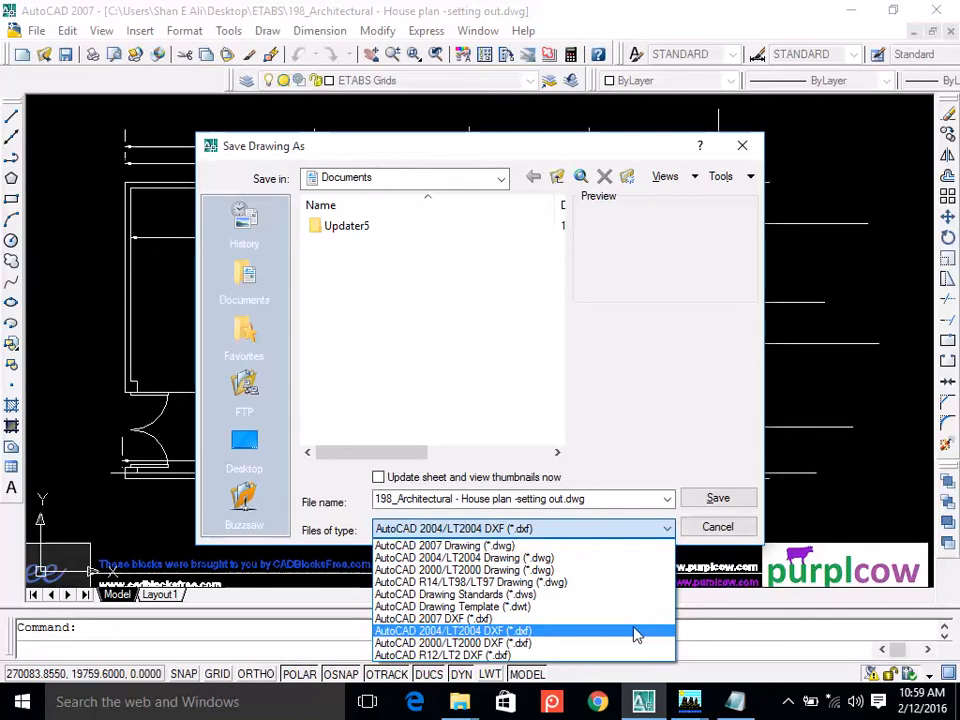
pyautogui.click(564, 632)
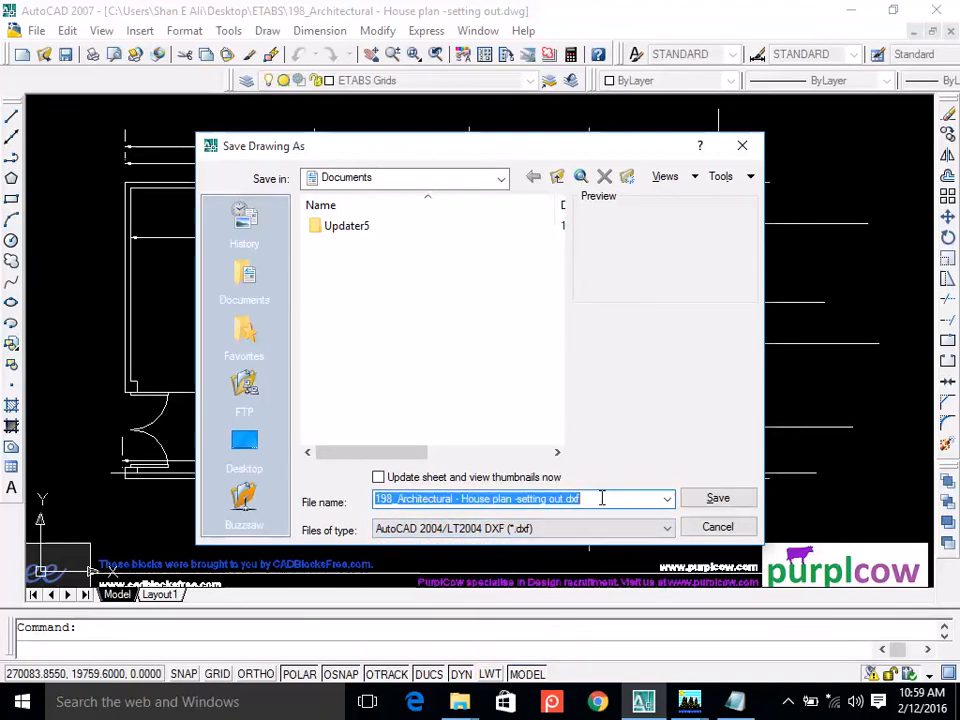
# Name the DXF copy ETABS Grids and save it in the ETABS folder on the Desktop.
pyautogui.write('ET')
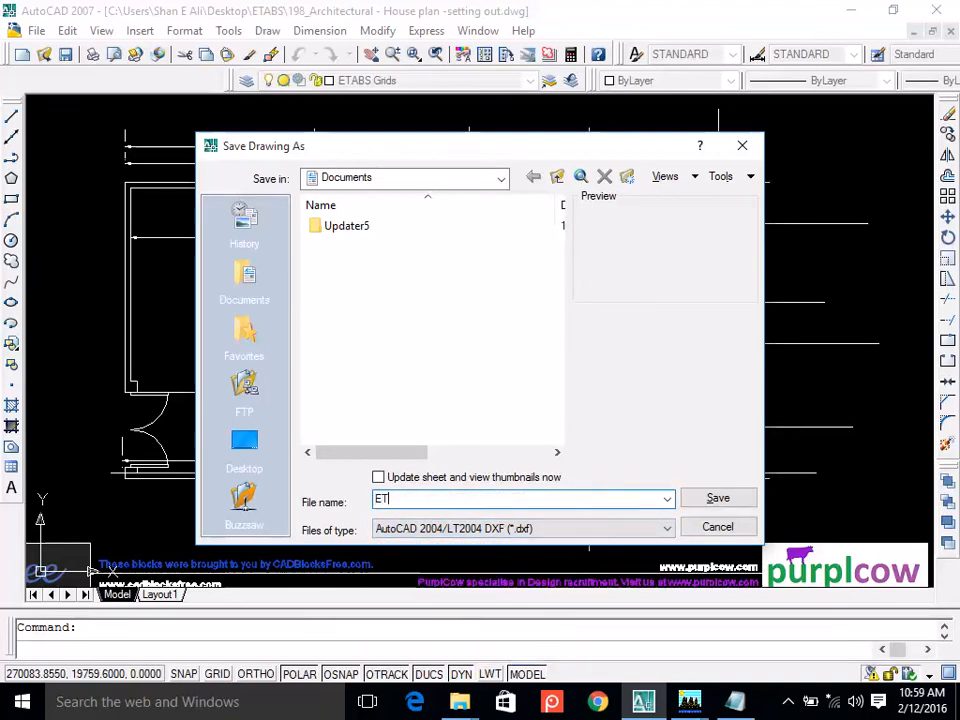
pyautogui.write('ABS Grids')
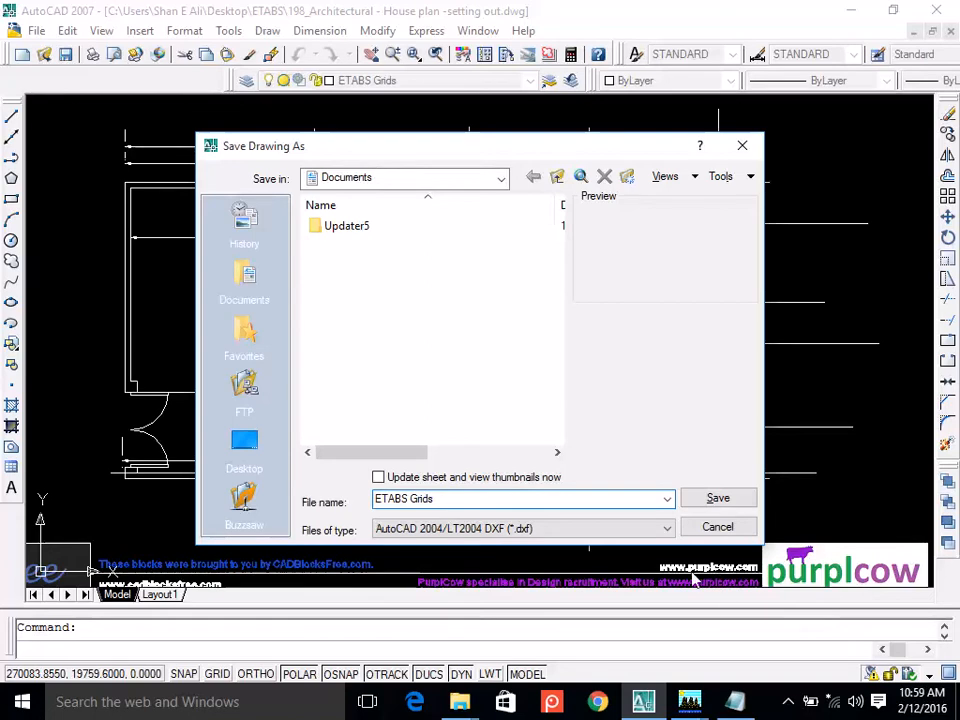
pyautogui.click(244, 446)
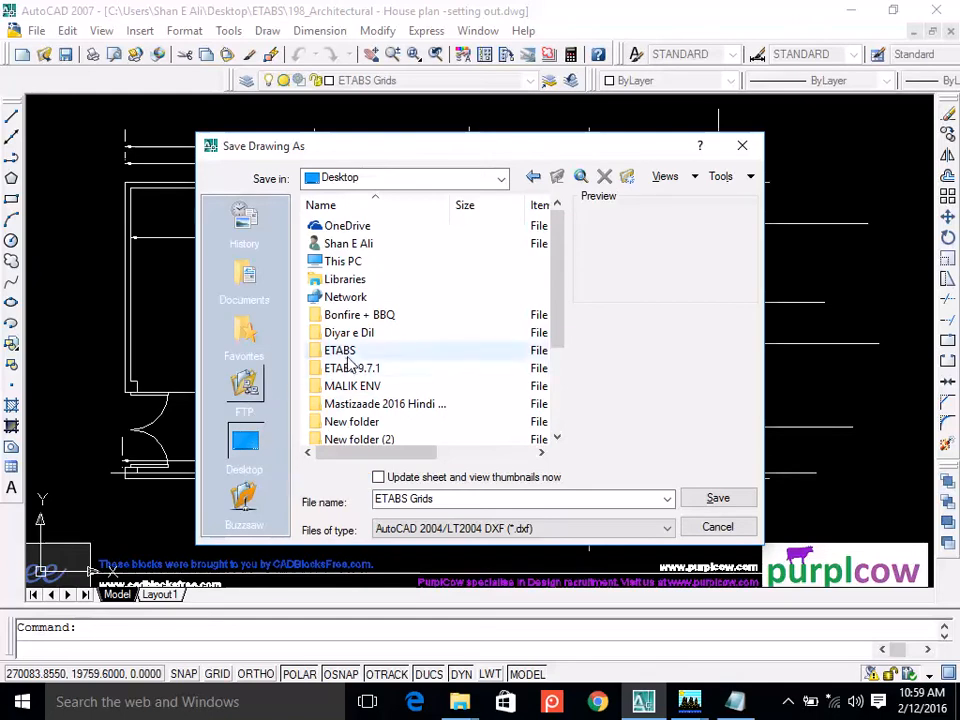
pyautogui.doubleClick(354, 352)
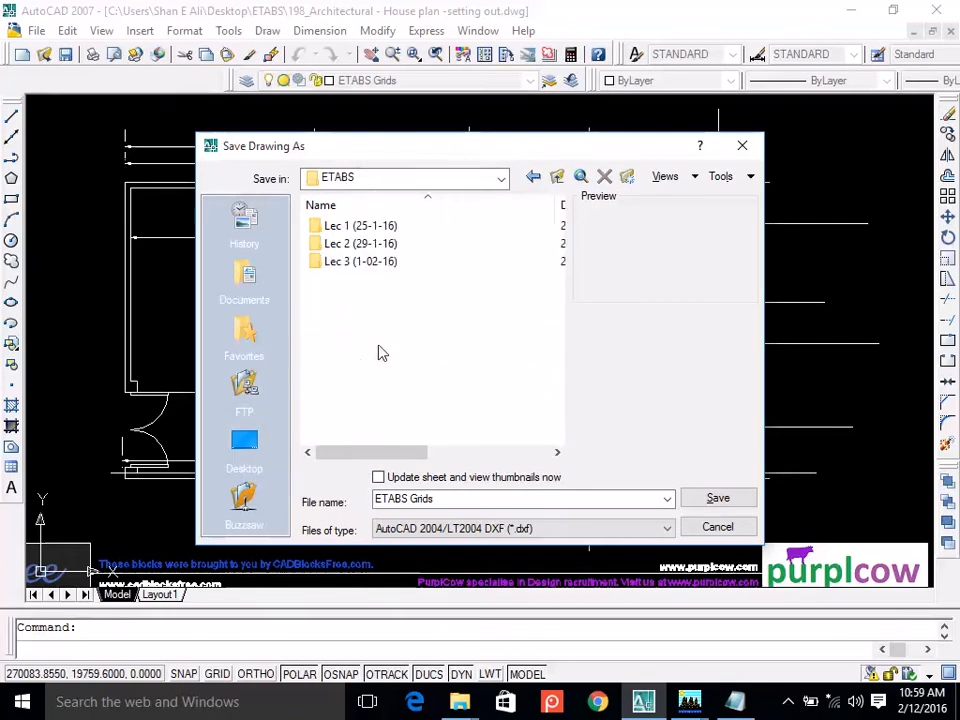
pyautogui.click(717, 499)
pyautogui.click(712, 498)
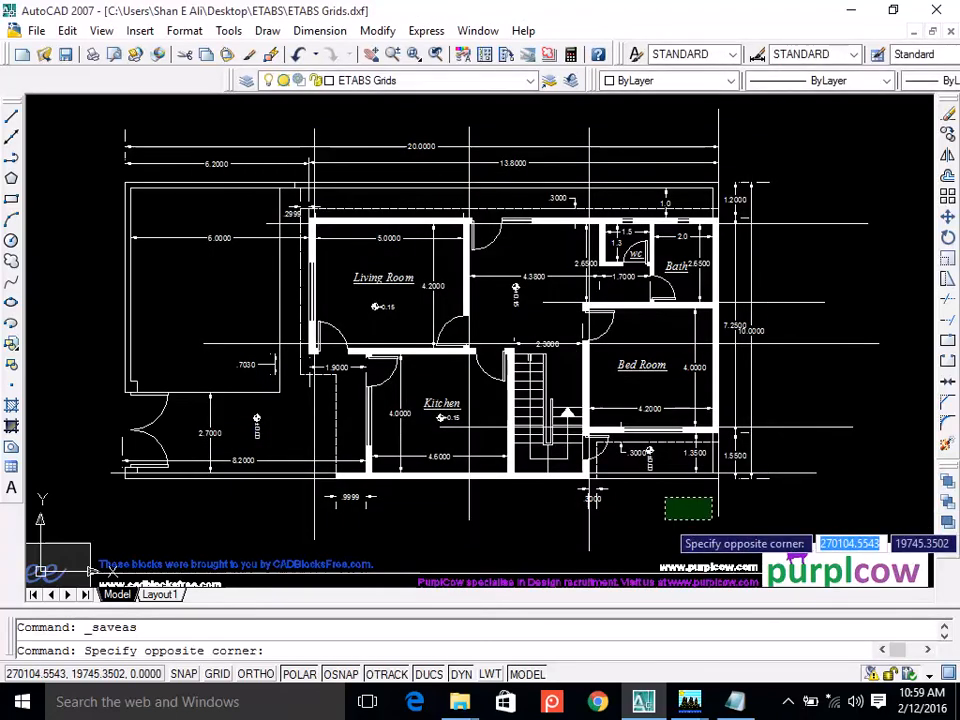
pyautogui.press('Escape')
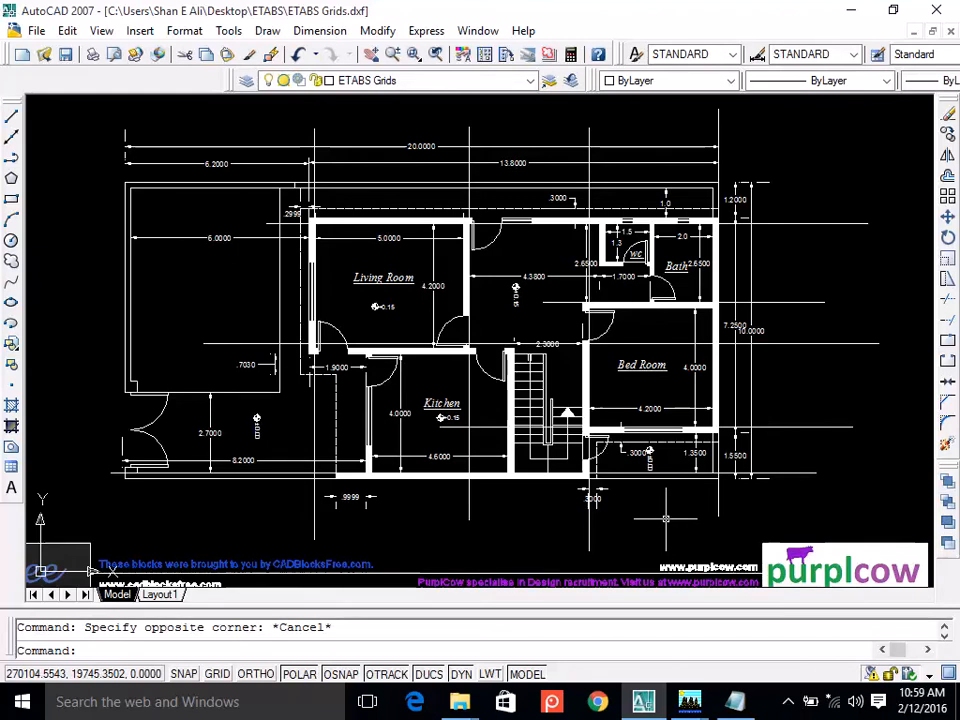
# Switch to the ETABS window with the Example model and force the unresponsive program to close.
pyautogui.moveTo(691, 706)
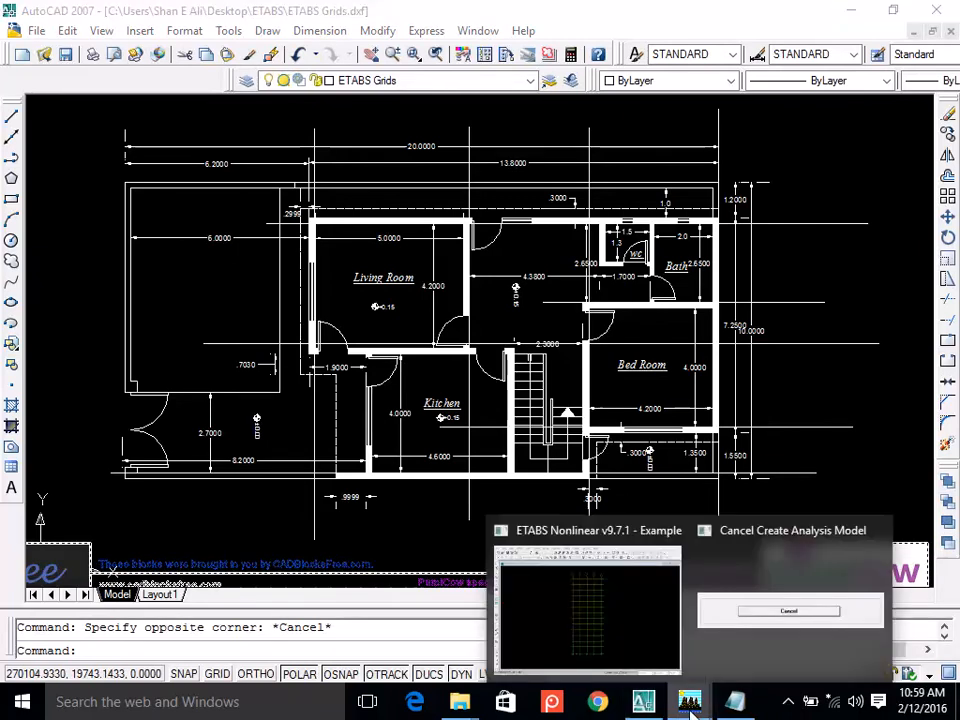
pyautogui.click(596, 664)
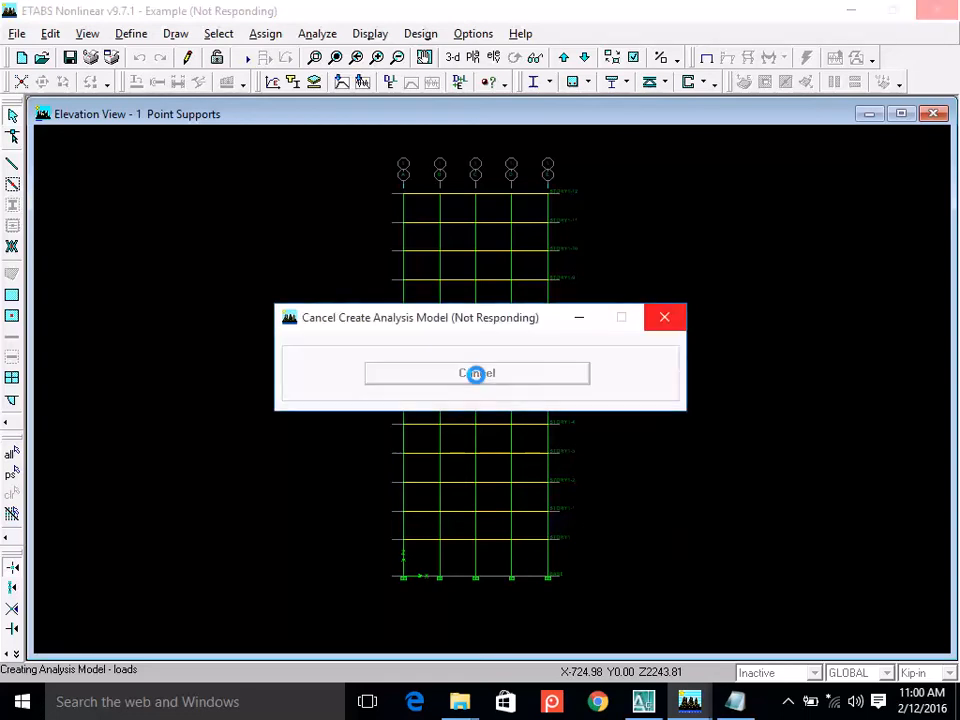
pyautogui.click(665, 318)
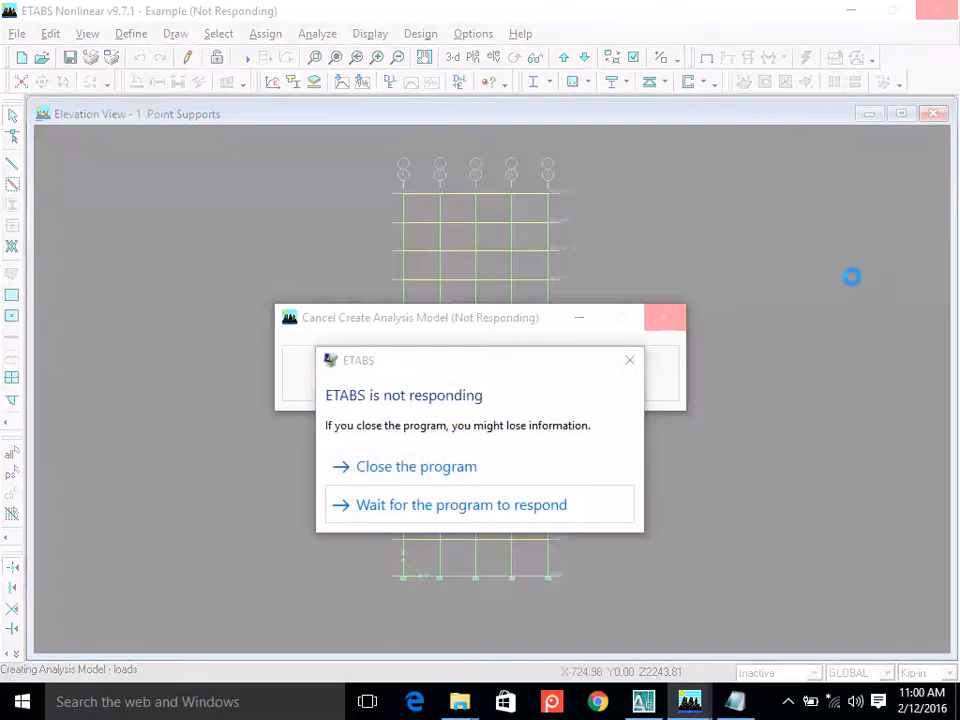
pyautogui.click(448, 484)
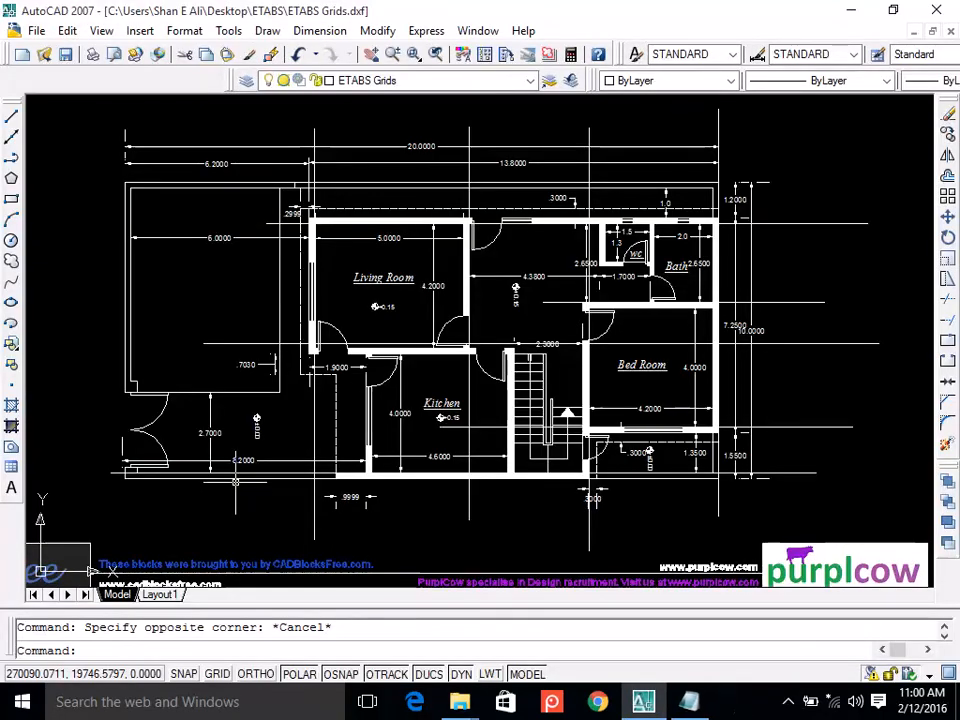
# Find and launch a new session of ETABS, and dismiss the tip of the day.
pyautogui.click(212, 702)
pyautogui.write('etab')
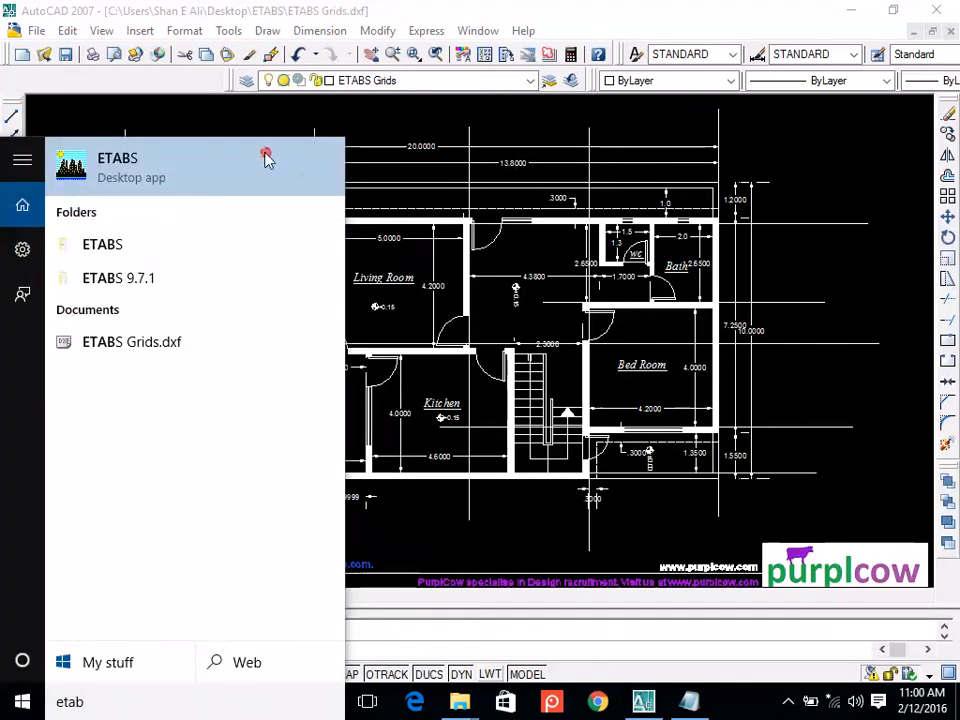
pyautogui.click(265, 157)
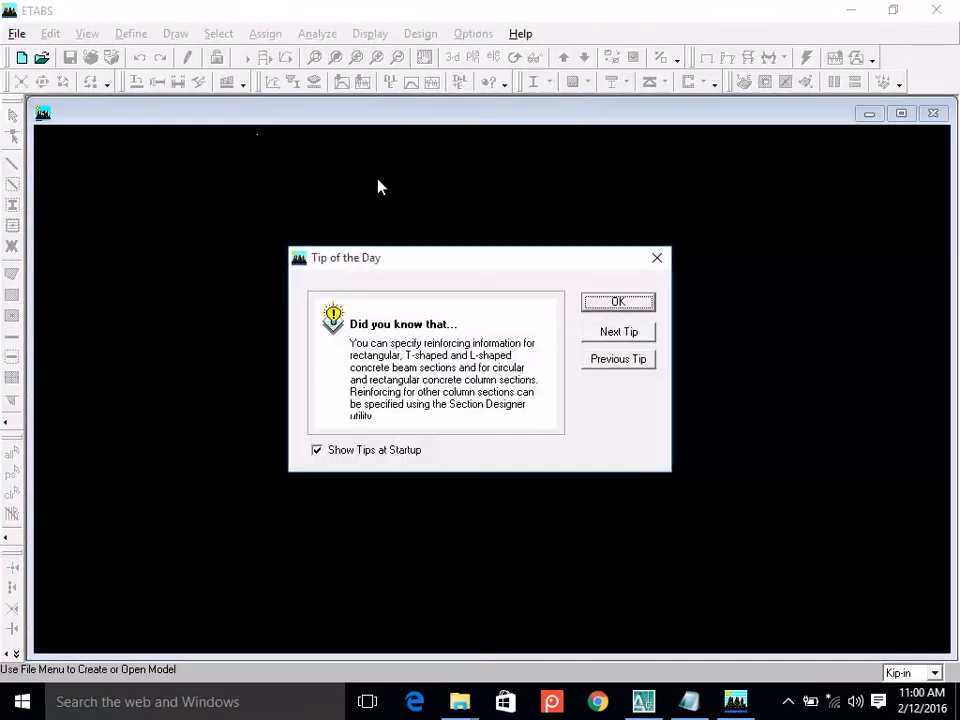
pyautogui.click(618, 303)
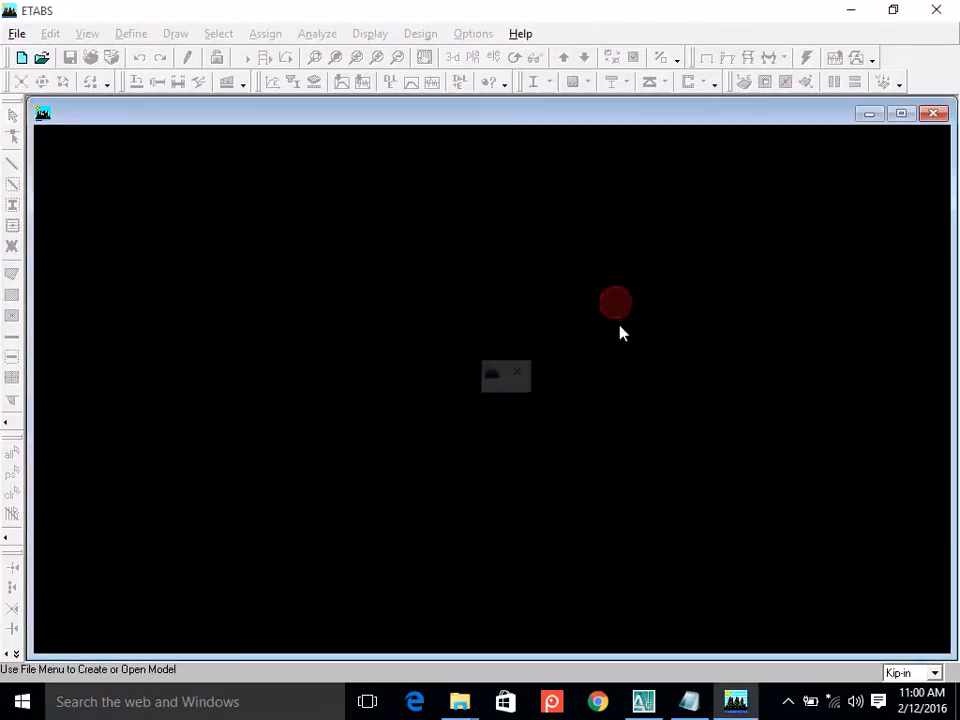
# Start importing a DXF file of an architectural grid, without initializing the new model from an existing .edb file.
pyautogui.click(18, 34)
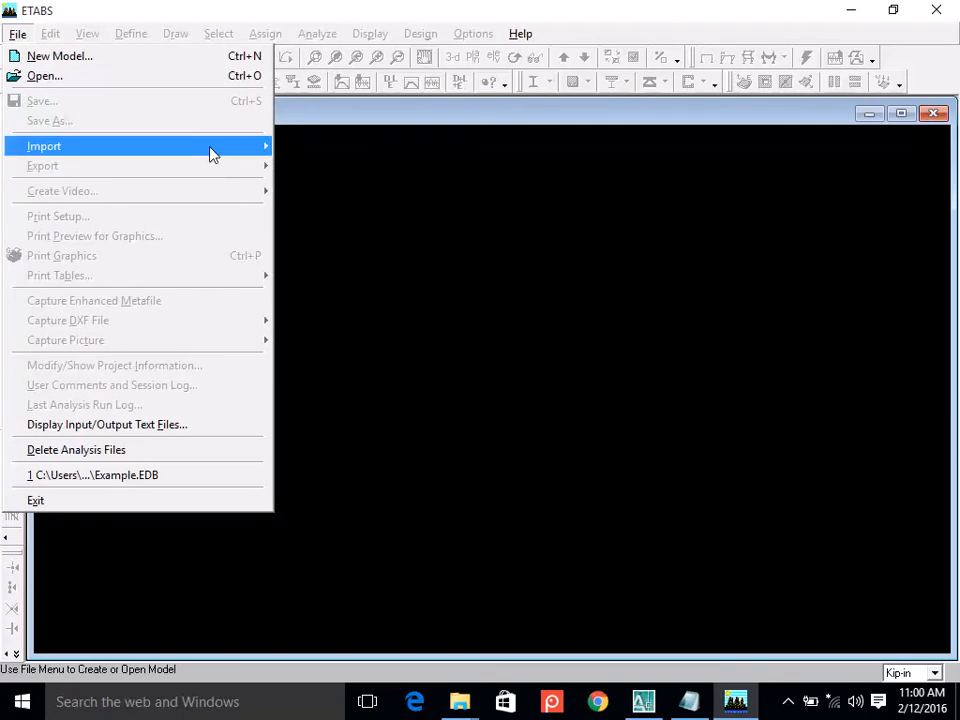
pyautogui.moveTo(258, 152)
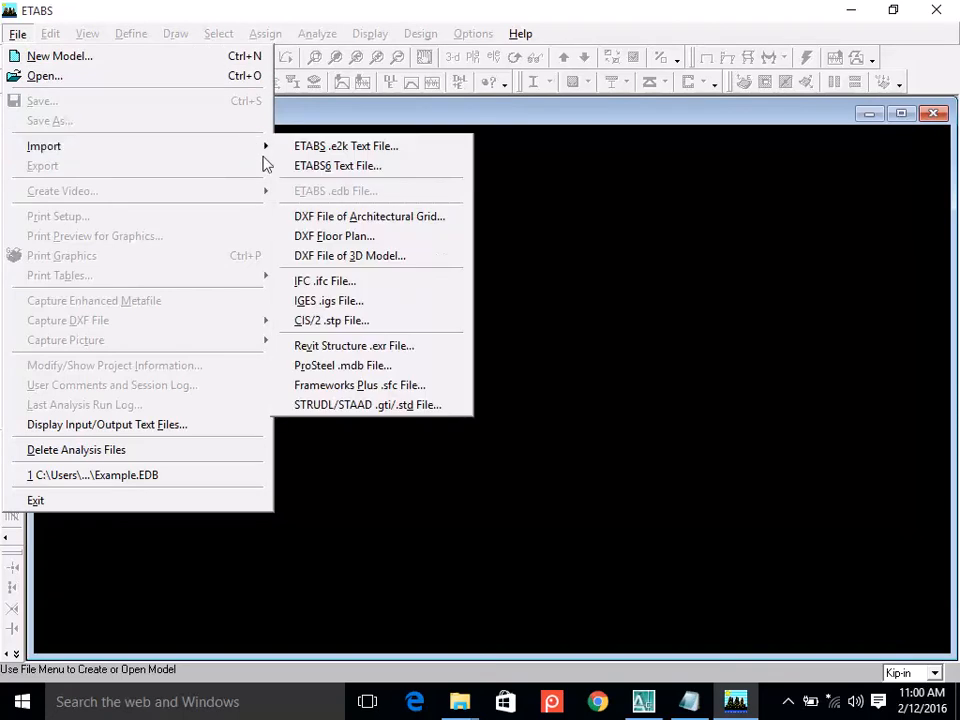
pyautogui.click(463, 218)
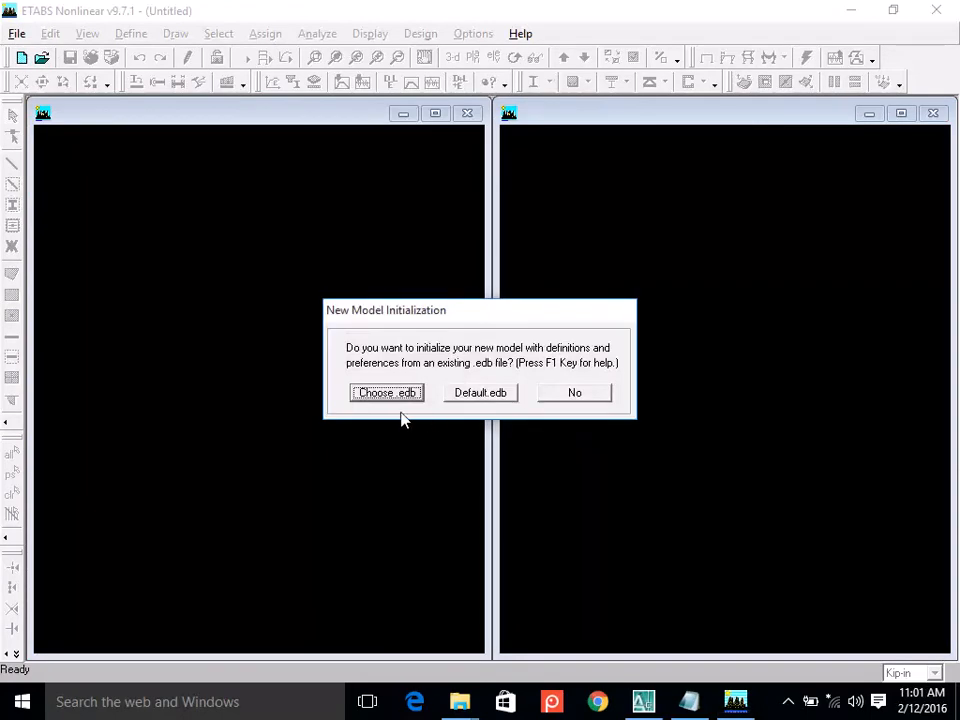
pyautogui.click(562, 393)
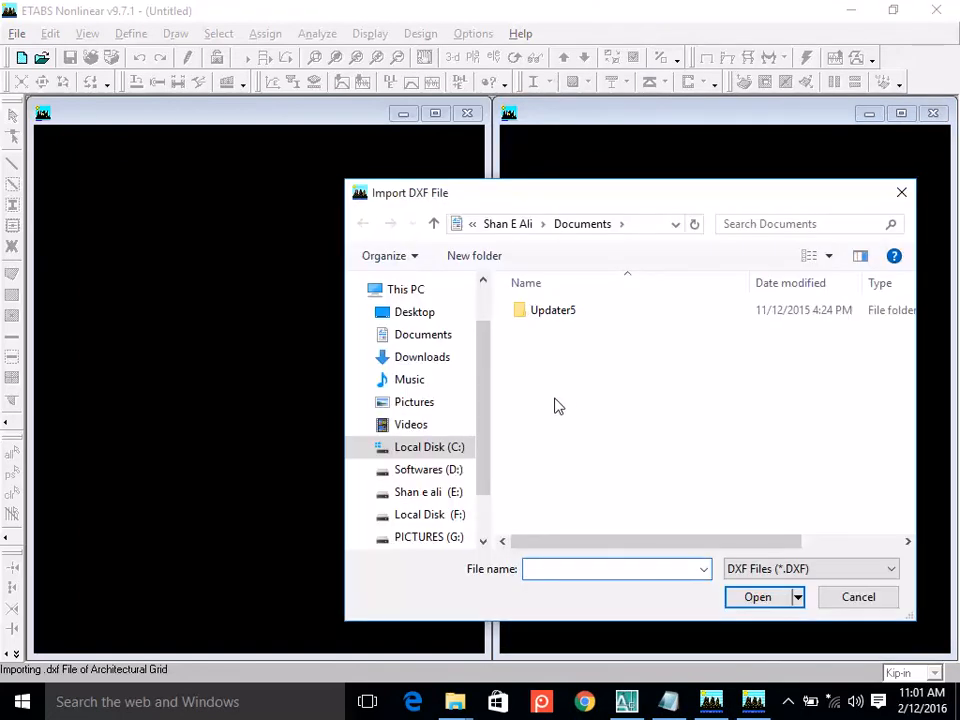
# Open the ETABS Grids DXF file from the ETABS folder on the Desktop for the import.
pyautogui.click(430, 318)
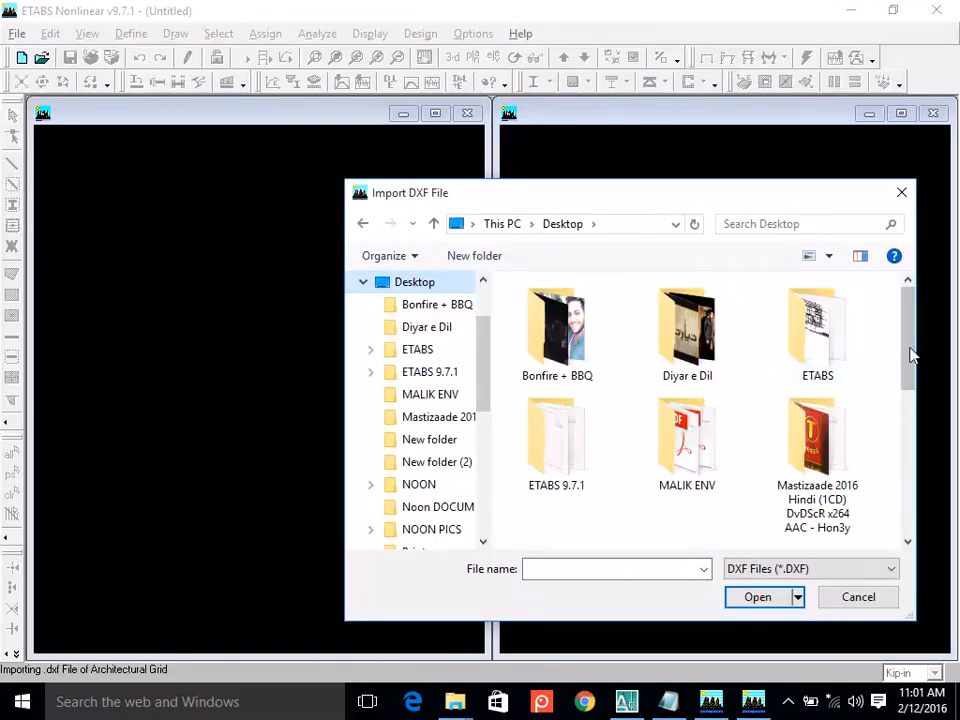
pyautogui.doubleClick(847, 340)
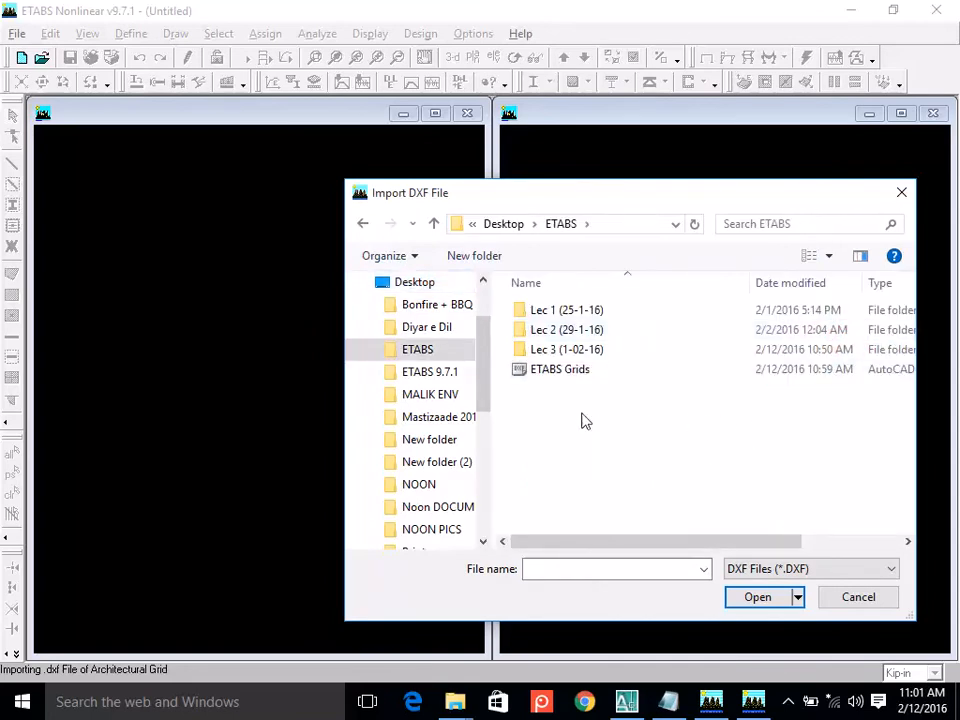
pyautogui.click(566, 375)
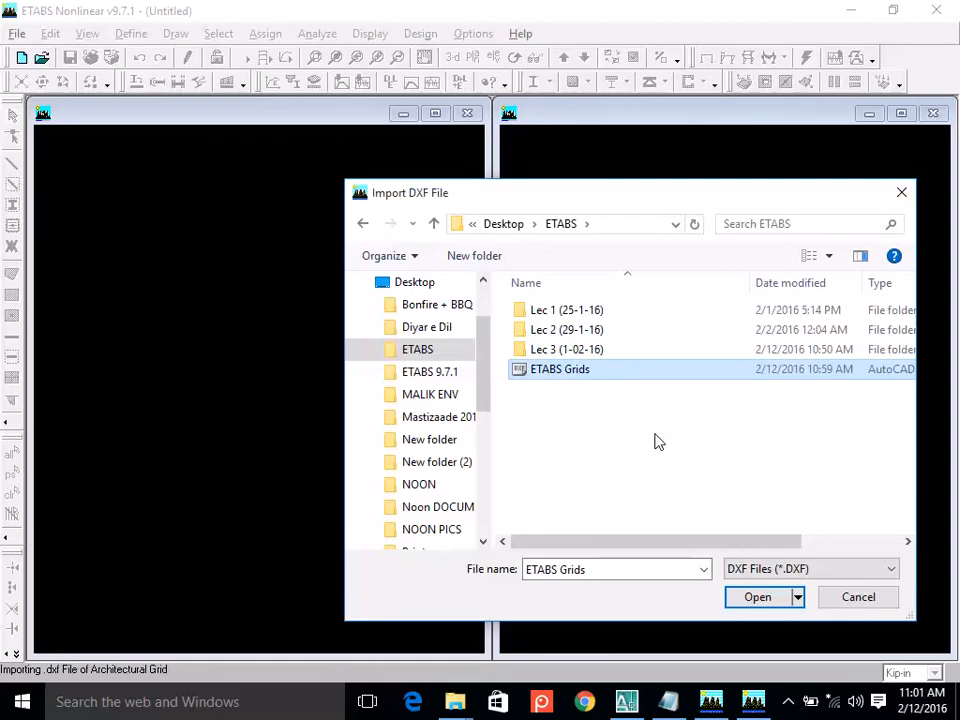
pyautogui.click(754, 600)
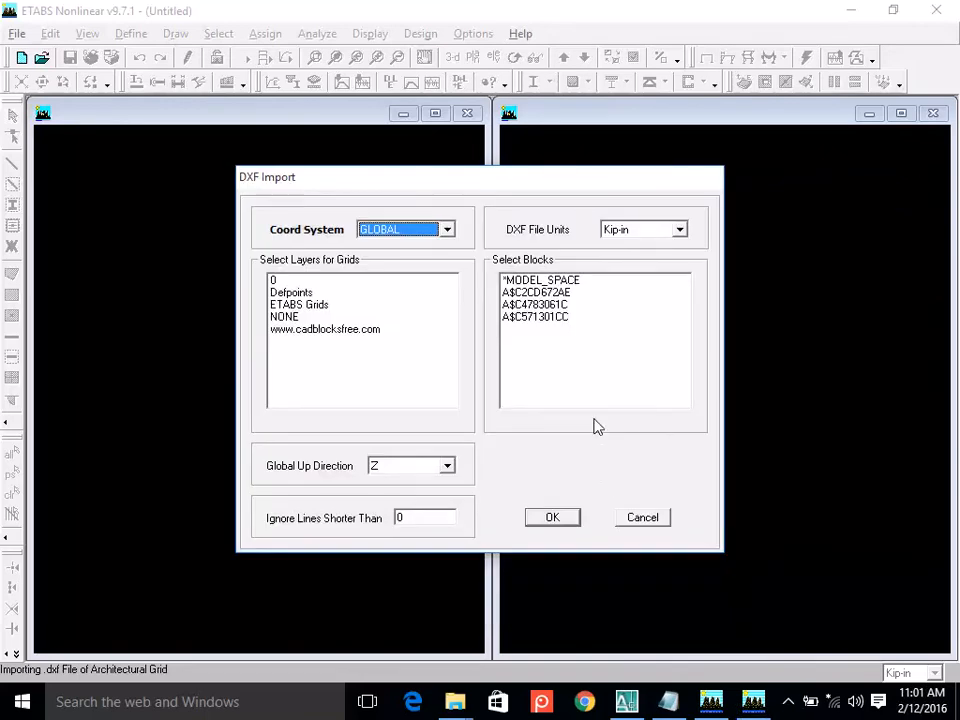
# Choose the ETABS Grids layer as the grid source and complete the DXF import with the other settings at their defaults.
pyautogui.click(316, 308)
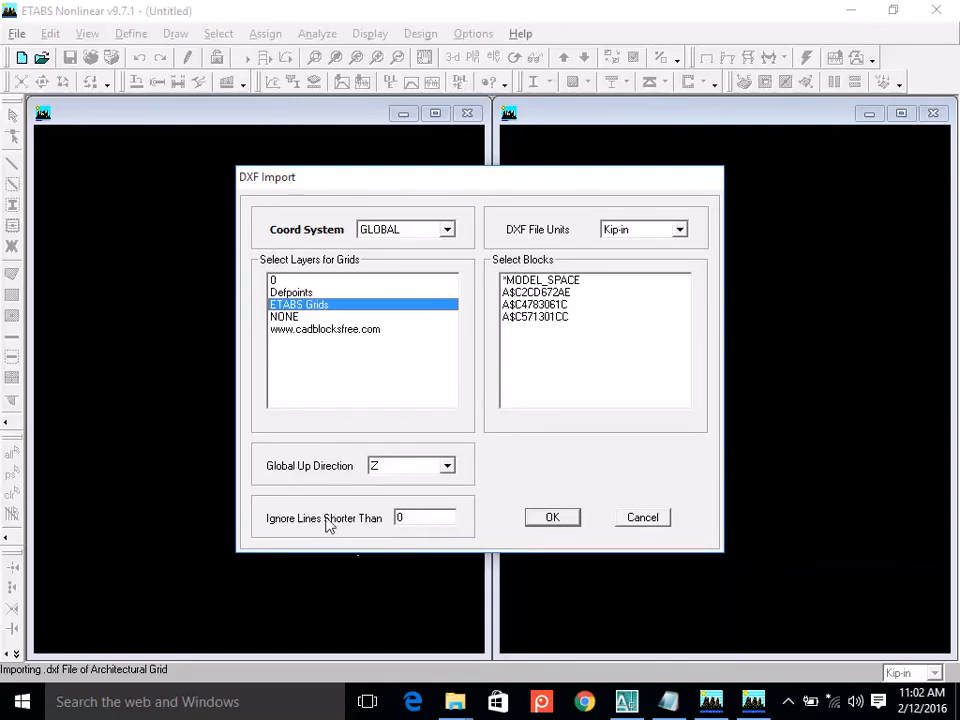
pyautogui.click(420, 517)
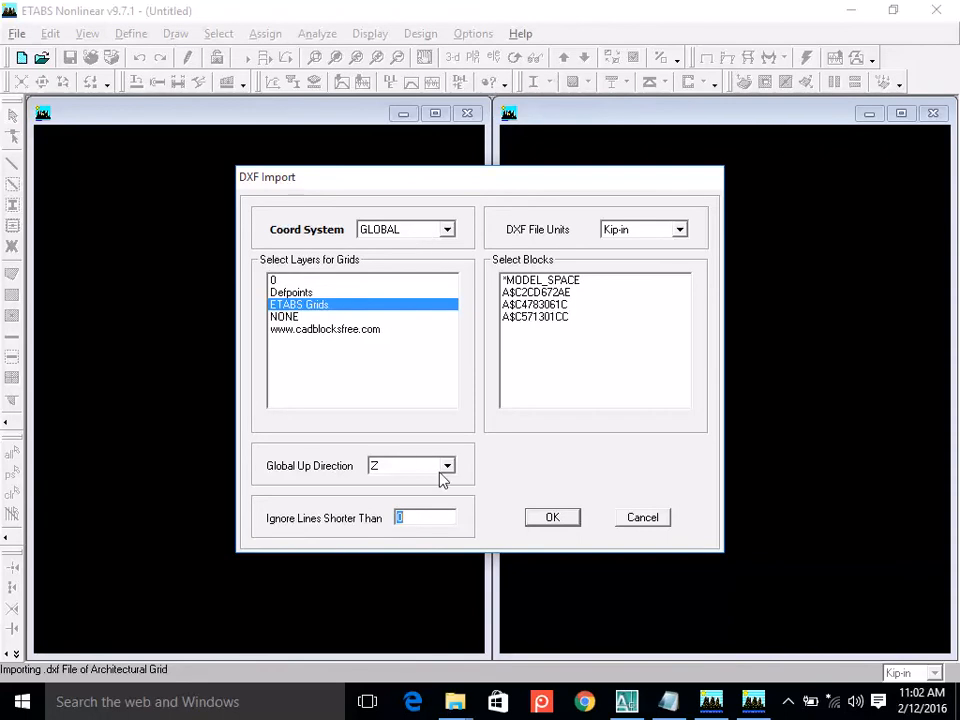
pyautogui.click(553, 516)
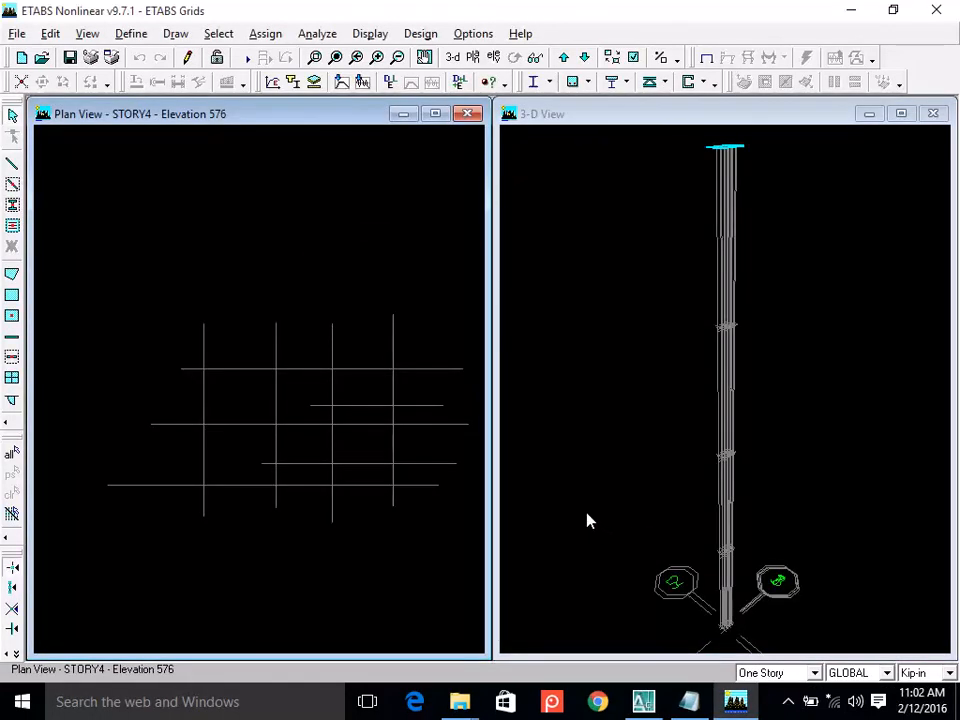
# Close the 3-D view and centre the imported grid lines in the plan view.
pyautogui.click(934, 114)
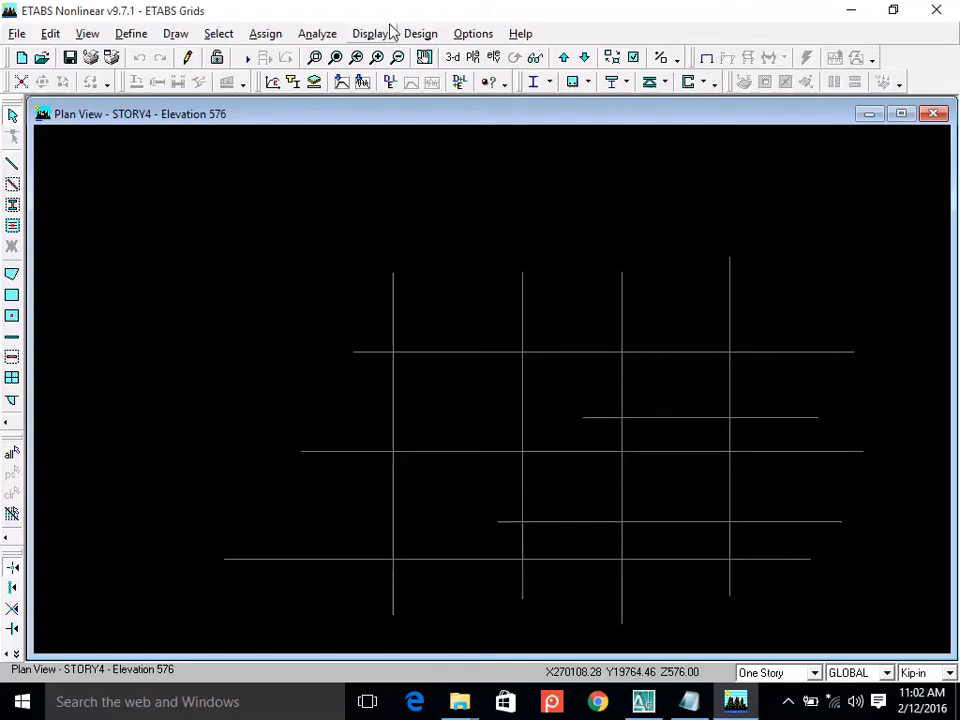
pyautogui.click(424, 57)
pyautogui.moveTo(281, 288); pyautogui.dragTo(200, 210)
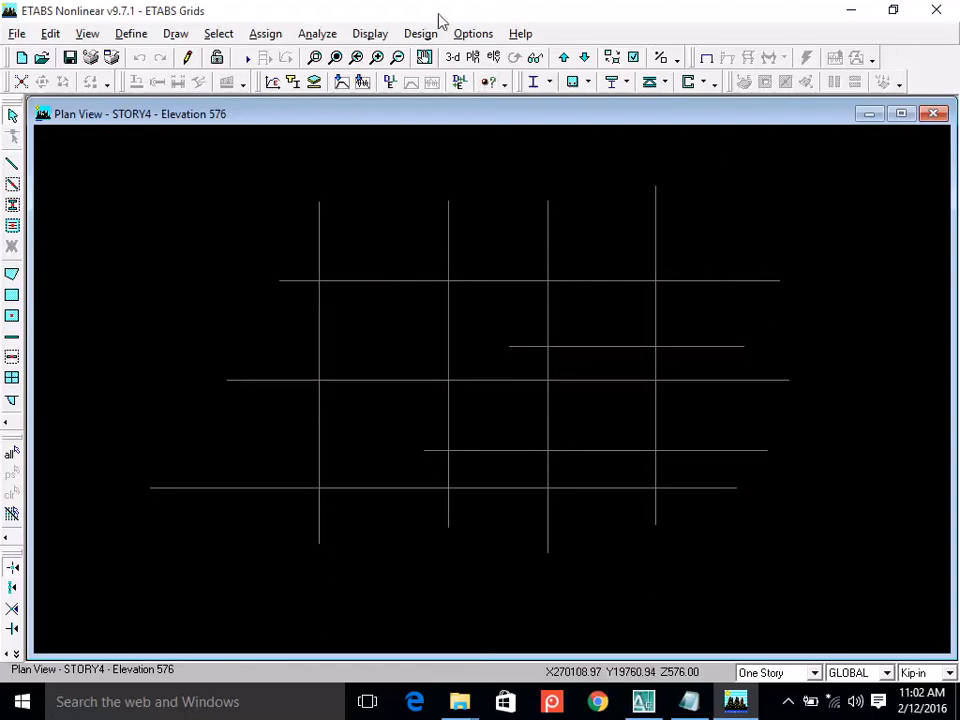
# Set the display color of the grid lines to white.
pyautogui.click(466, 35)
pyautogui.moveTo(527, 78)
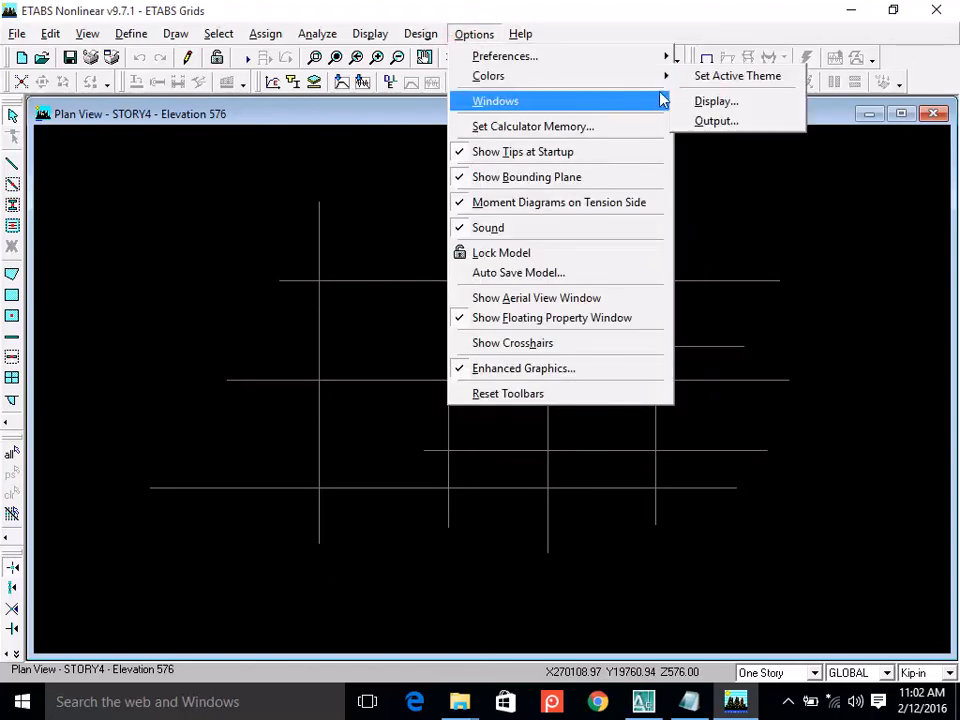
pyautogui.click(714, 101)
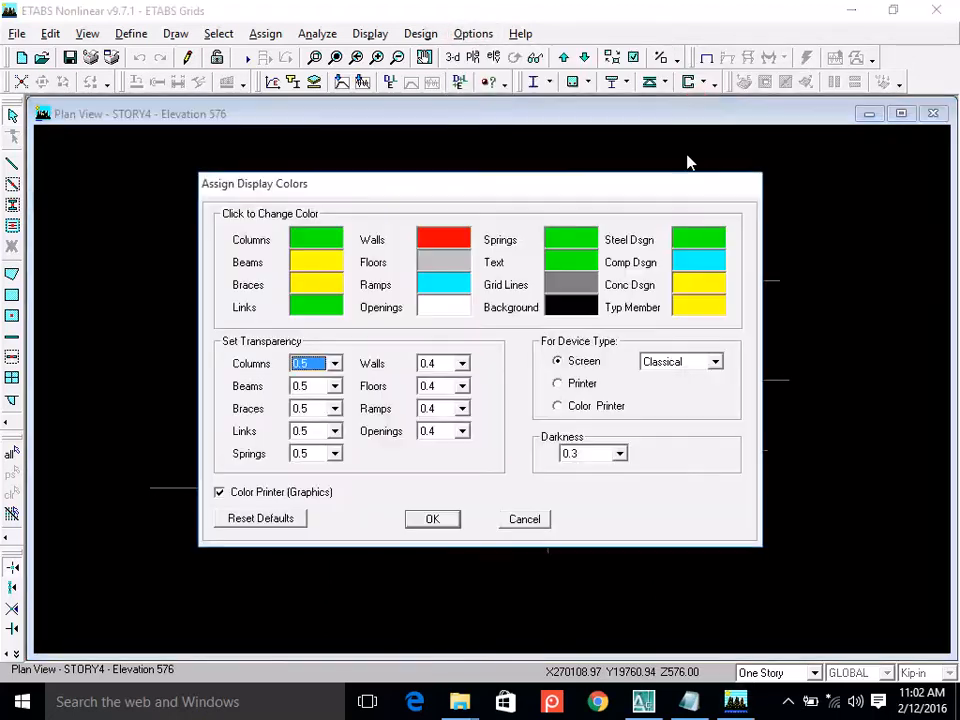
pyautogui.click(566, 286)
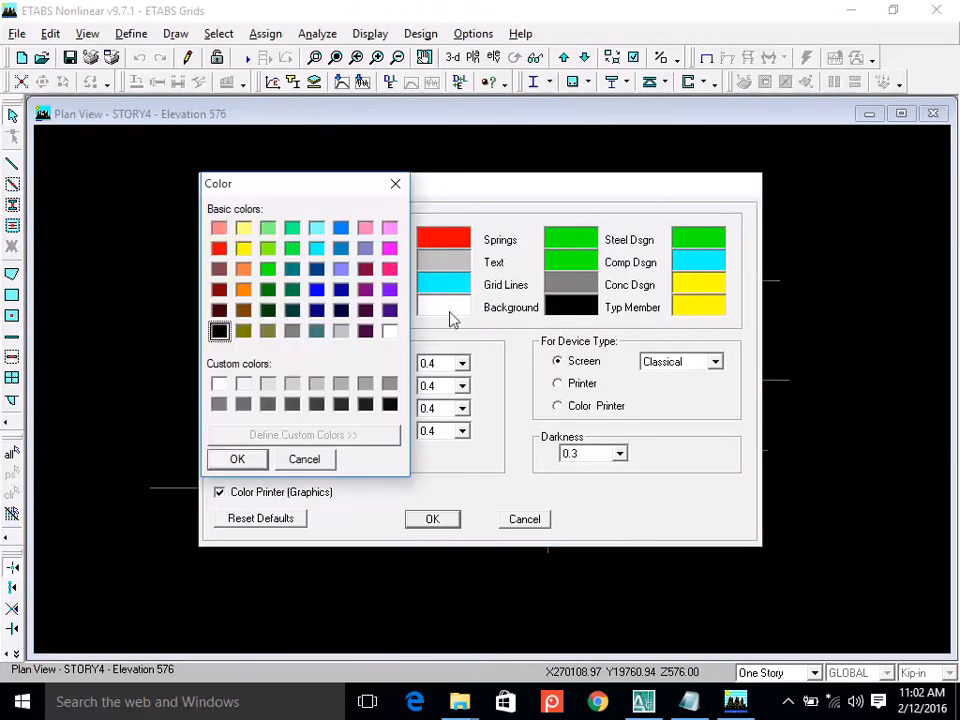
pyautogui.click(389, 331)
pyautogui.click(237, 458)
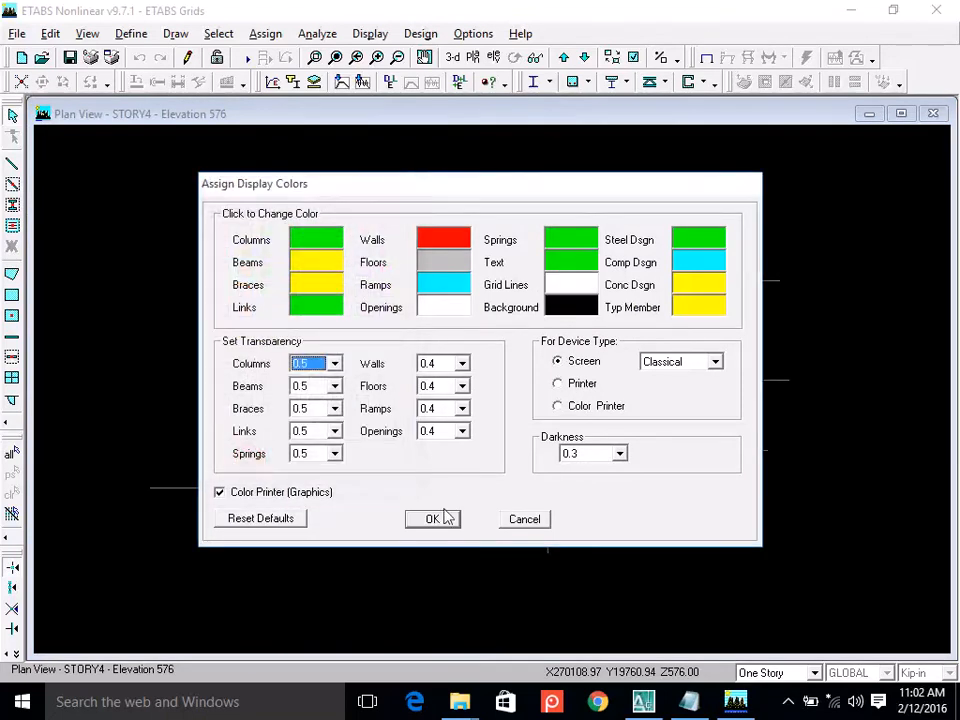
pyautogui.click(428, 519)
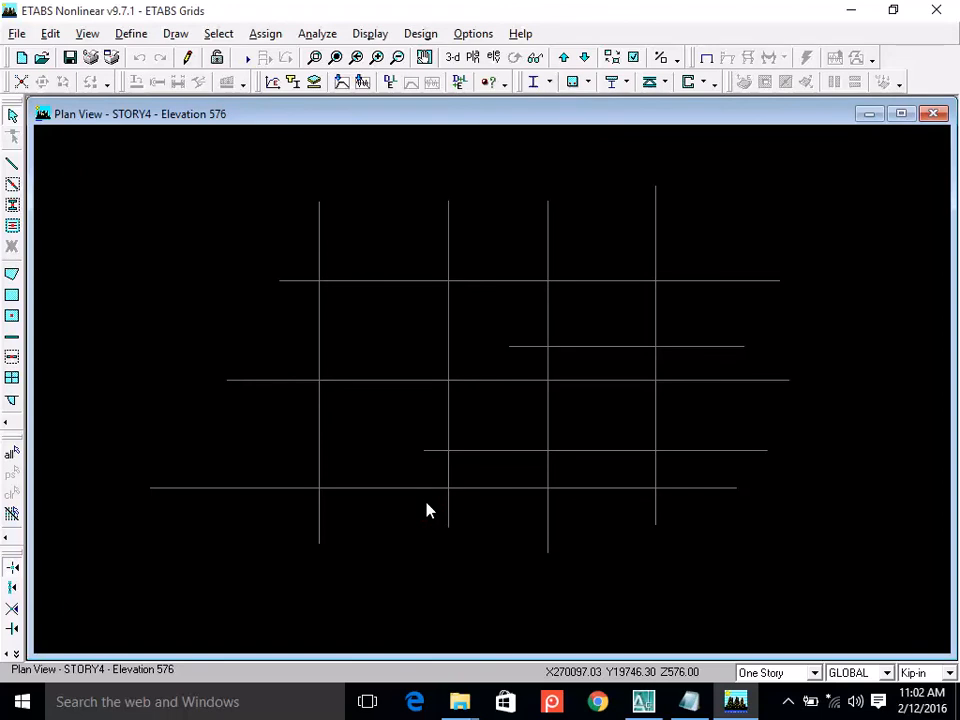
pyautogui.click(476, 34)
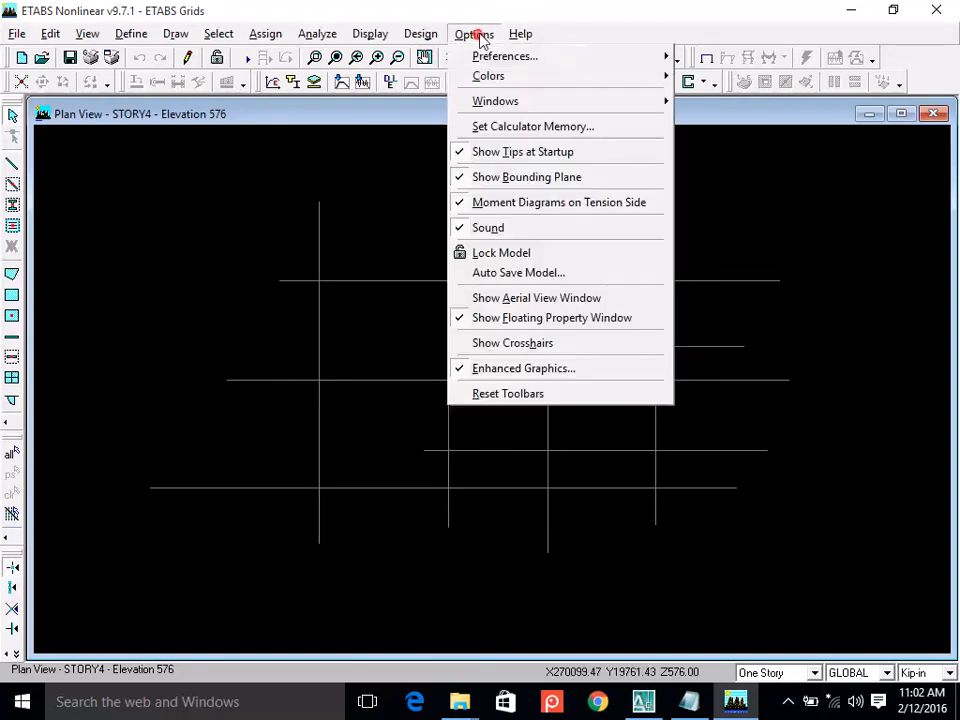
pyautogui.moveTo(527, 80)
pyautogui.click(708, 120)
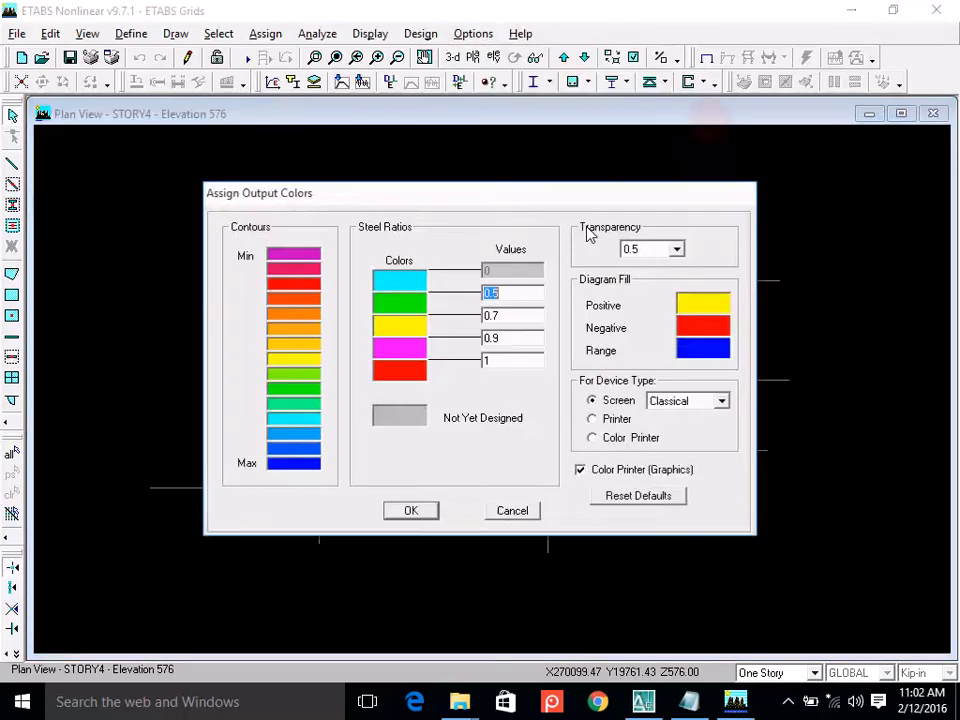
pyautogui.click(527, 511)
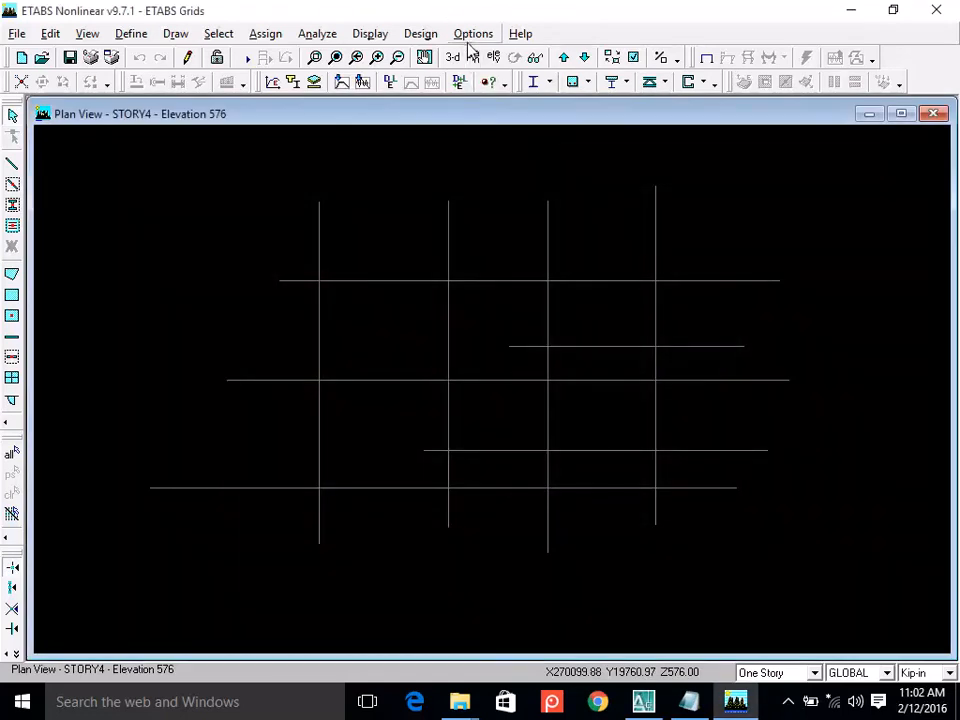
# Set the display color of the grid lines to yellow.
pyautogui.click(474, 34)
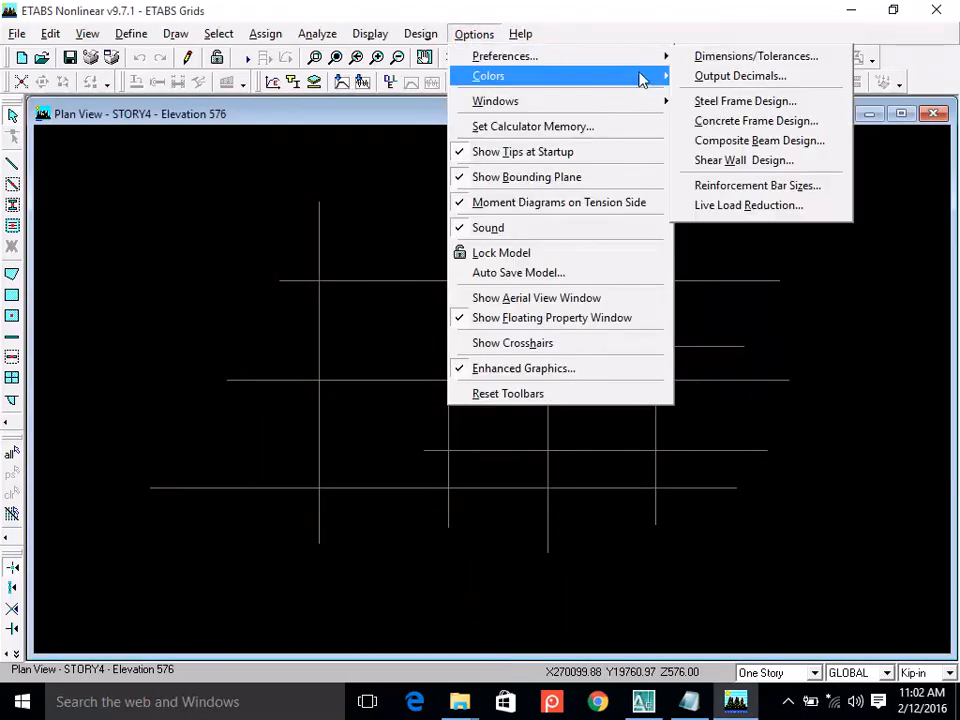
pyautogui.moveTo(643, 81)
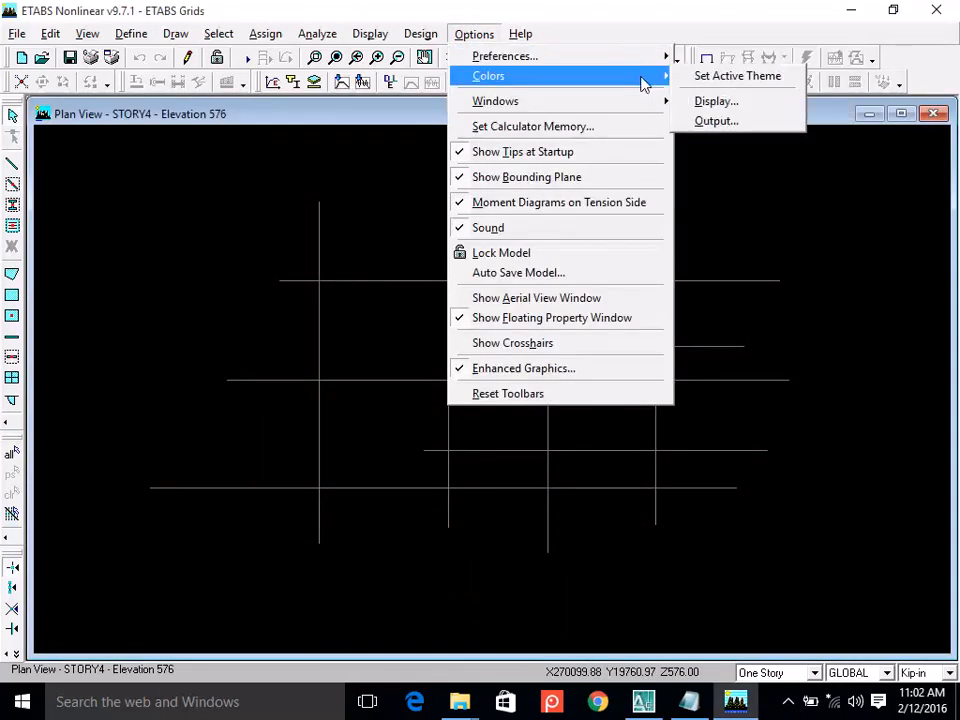
pyautogui.click(716, 118)
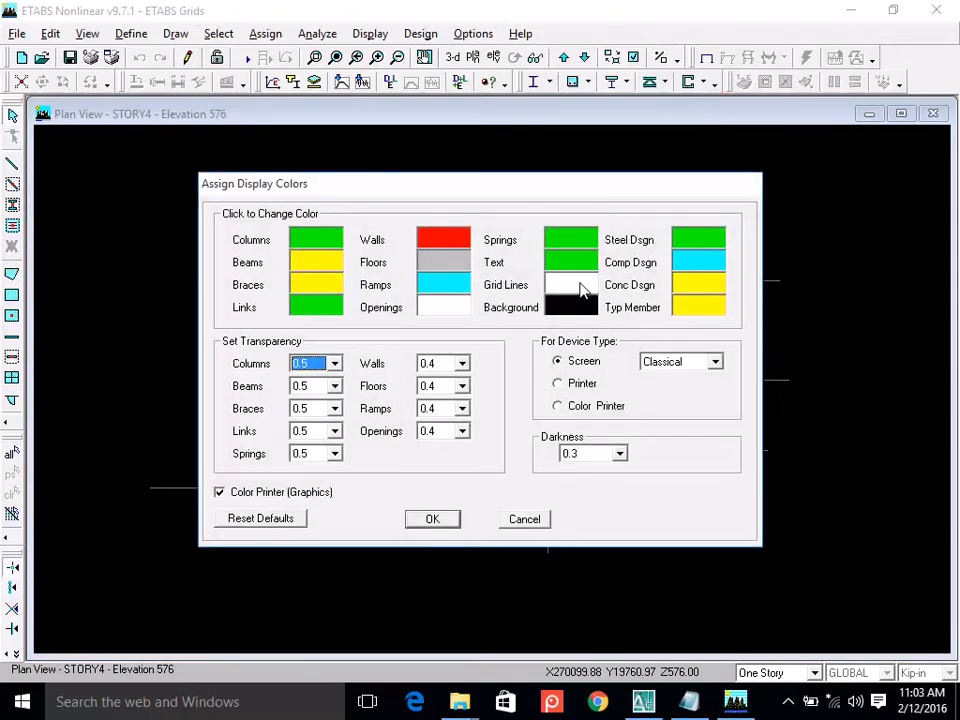
pyautogui.click(578, 287)
pyautogui.click(243, 250)
pyautogui.click(240, 459)
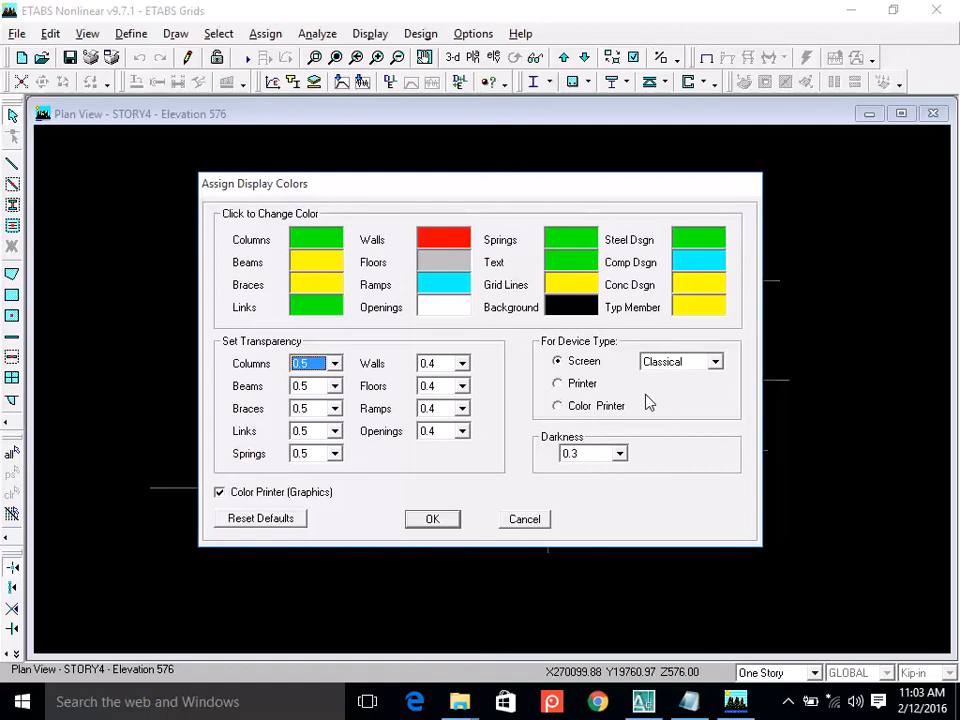
pyautogui.click(424, 519)
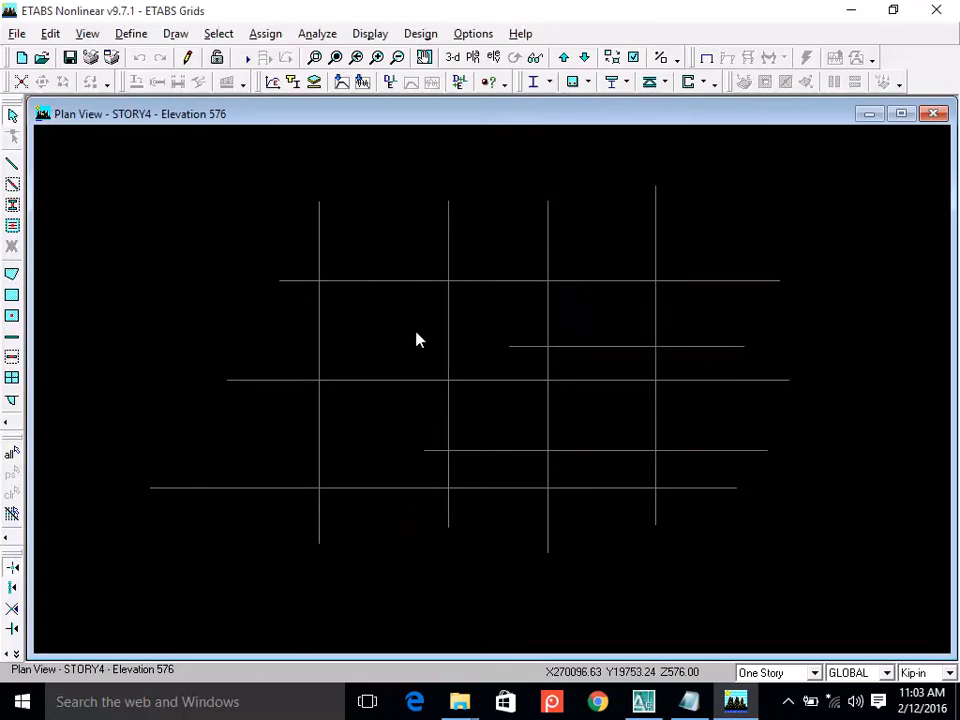
# Reapply yellow as the grid line color in the display color settings.
pyautogui.rightClick(416, 333)
pyautogui.click(437, 492)
pyautogui.click(425, 33)
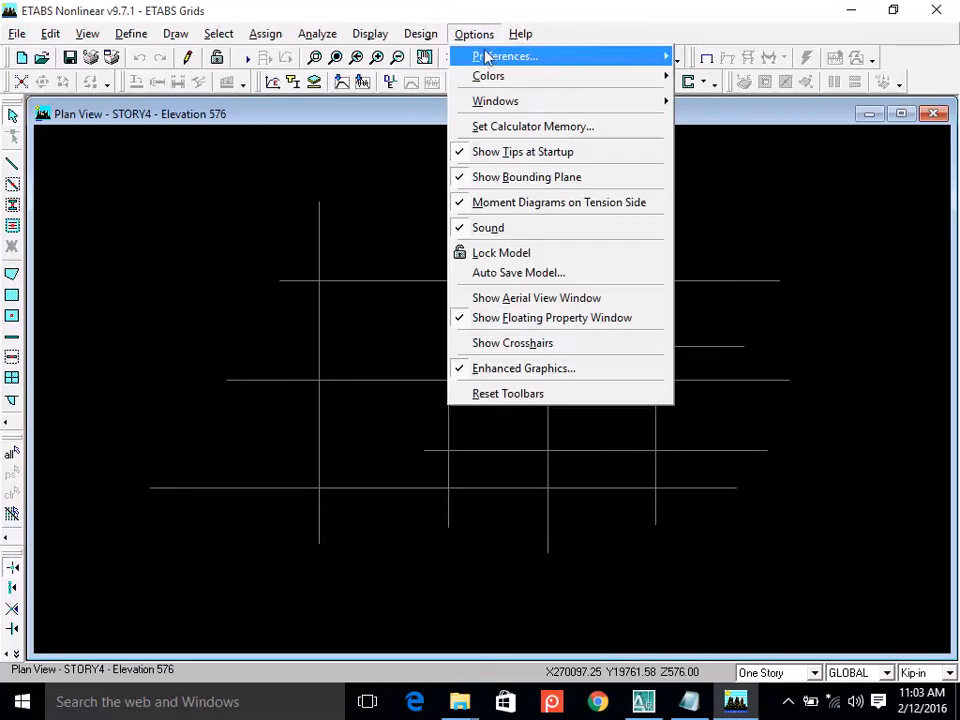
pyautogui.moveTo(672, 80)
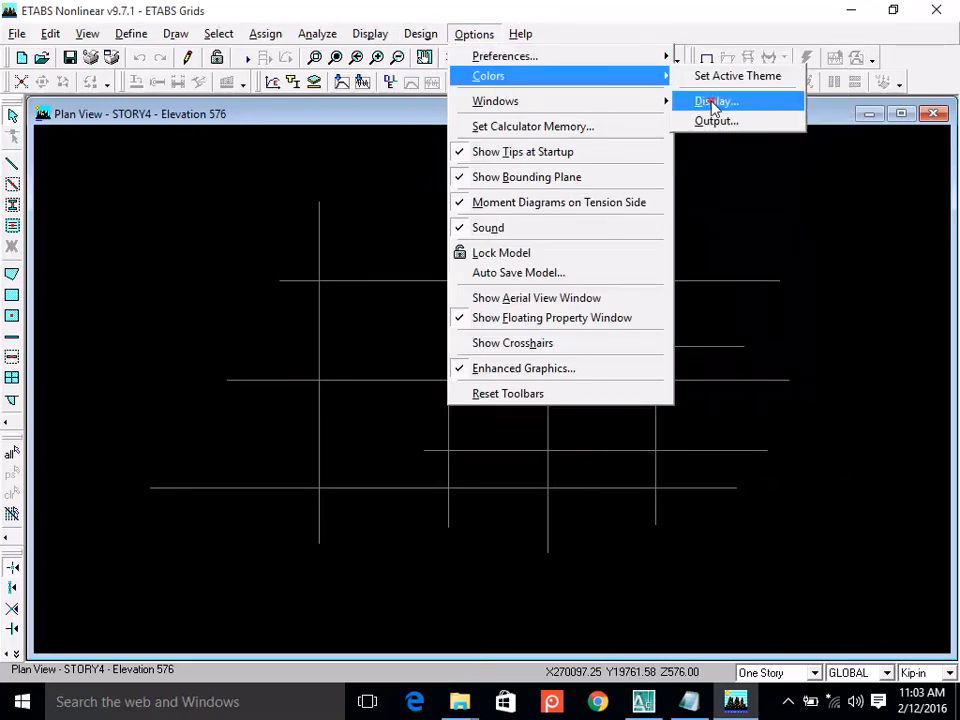
pyautogui.click(714, 100)
pyautogui.click(576, 303)
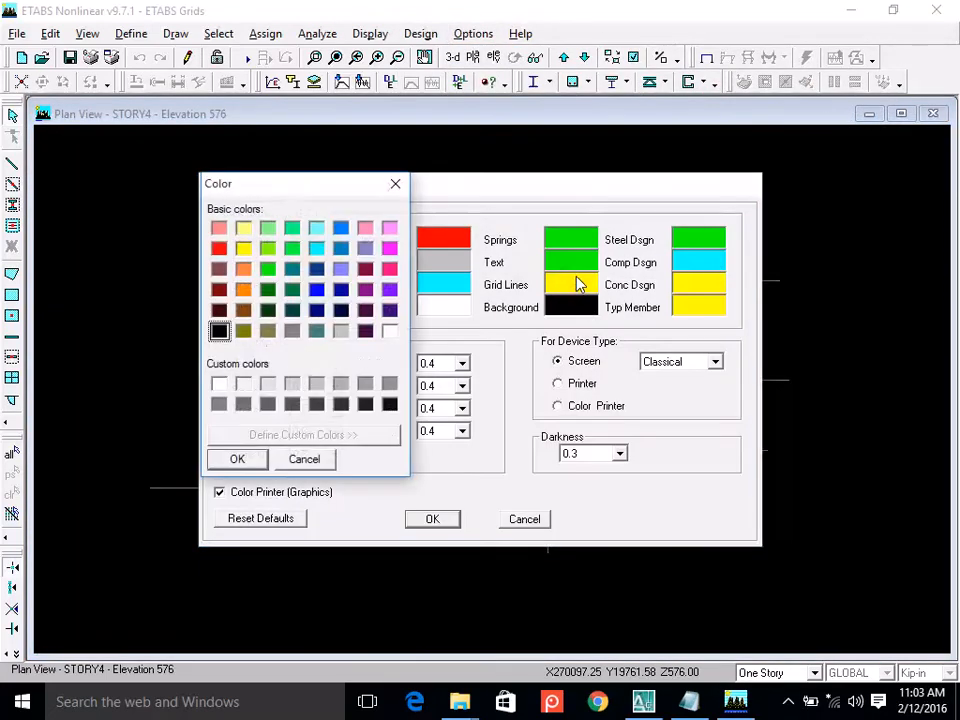
pyautogui.click(246, 251)
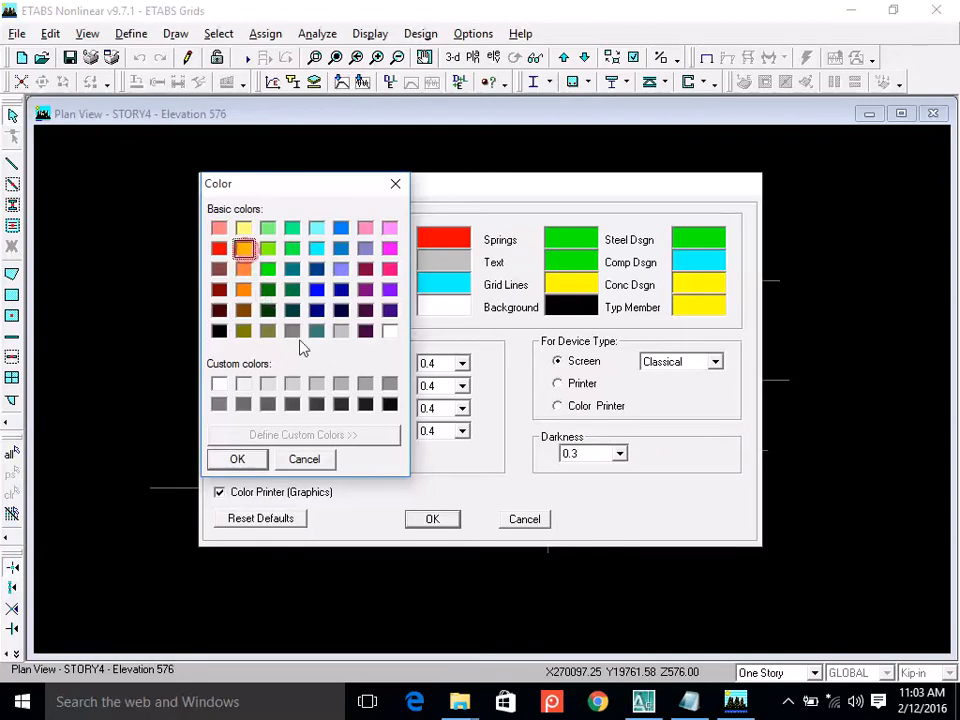
pyautogui.click(258, 454)
pyautogui.click(440, 520)
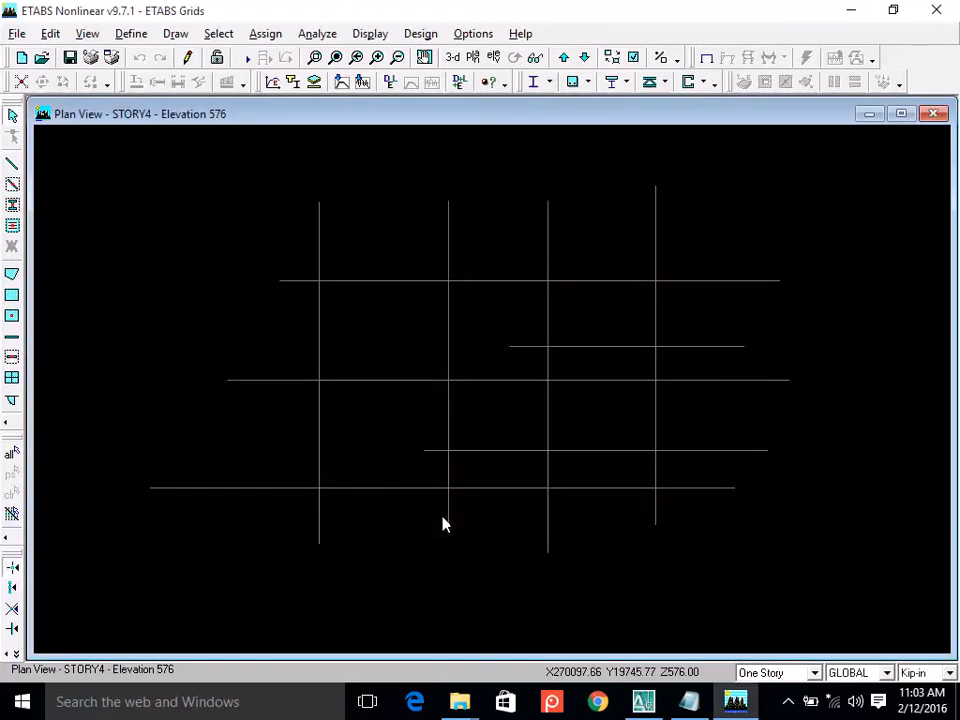
# Select all the imported grid lines in the plan view.
pyautogui.click(446, 532)
pyautogui.click(448, 409)
pyautogui.moveTo(124, 156); pyautogui.dragTo(846, 585)
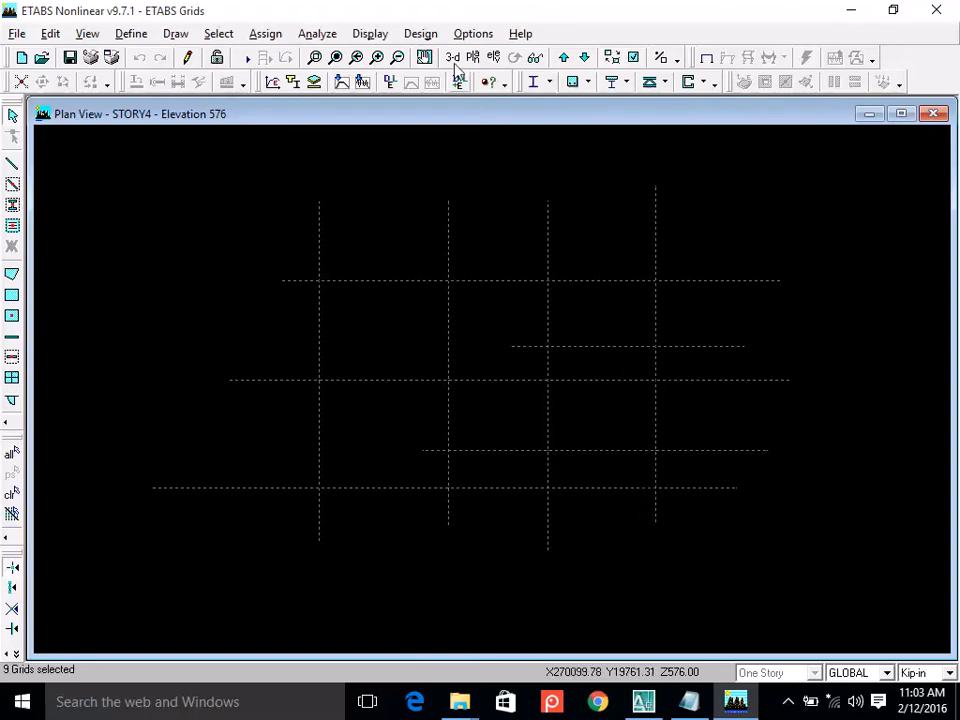
# Set the darkness in the display color settings to 1, leaving the background color as it is.
pyautogui.click(473, 33)
pyautogui.moveTo(560, 80)
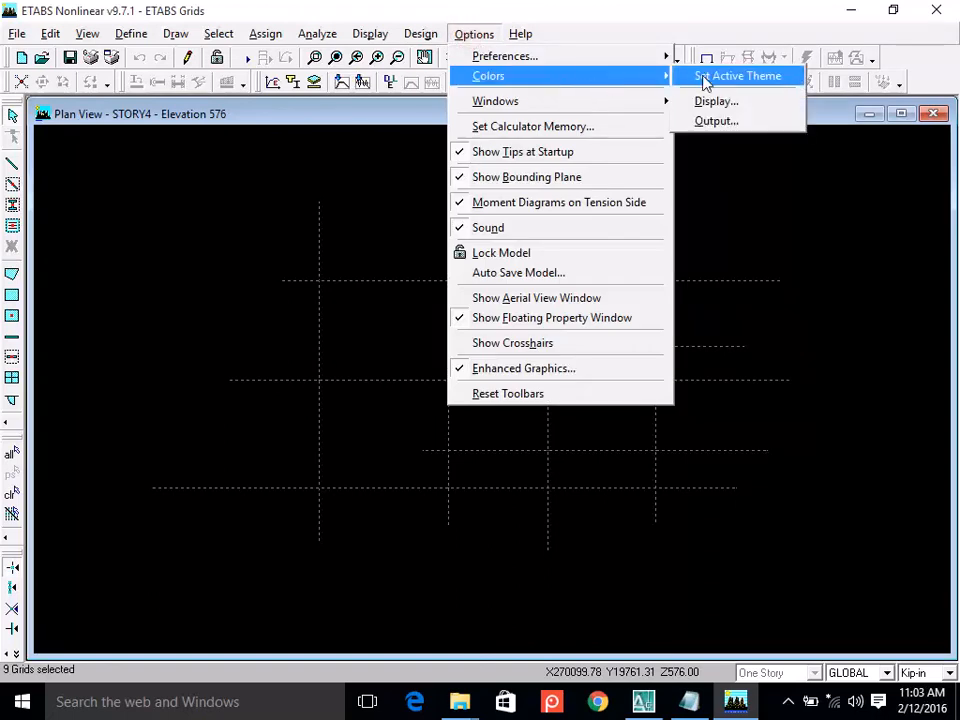
pyautogui.click(714, 100)
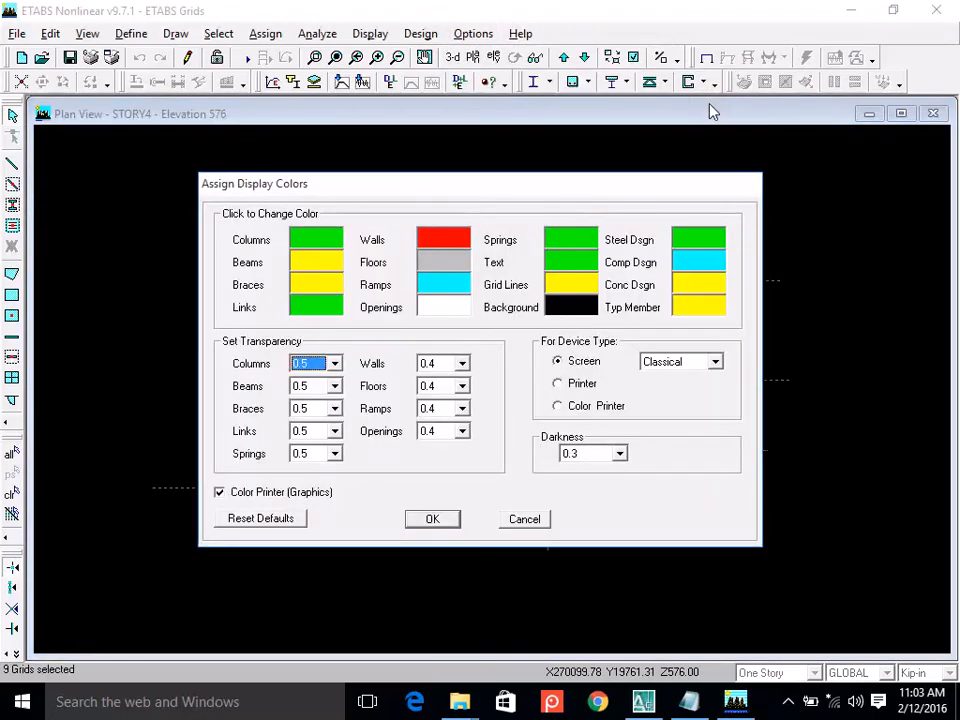
pyautogui.click(589, 310)
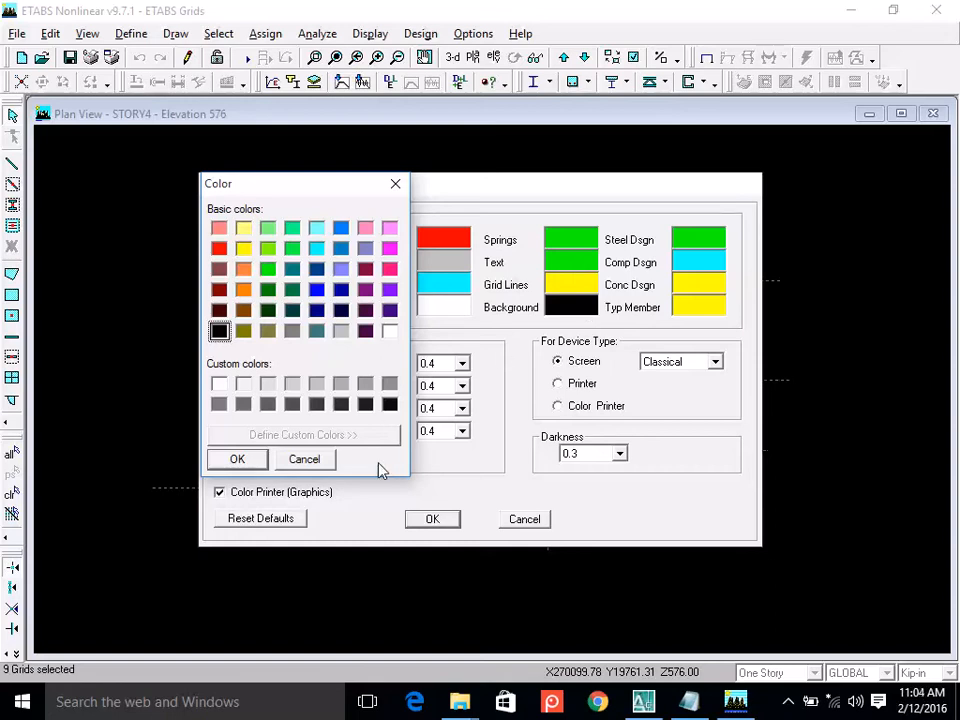
pyautogui.click(320, 460)
pyautogui.click(578, 458)
pyautogui.click(619, 453)
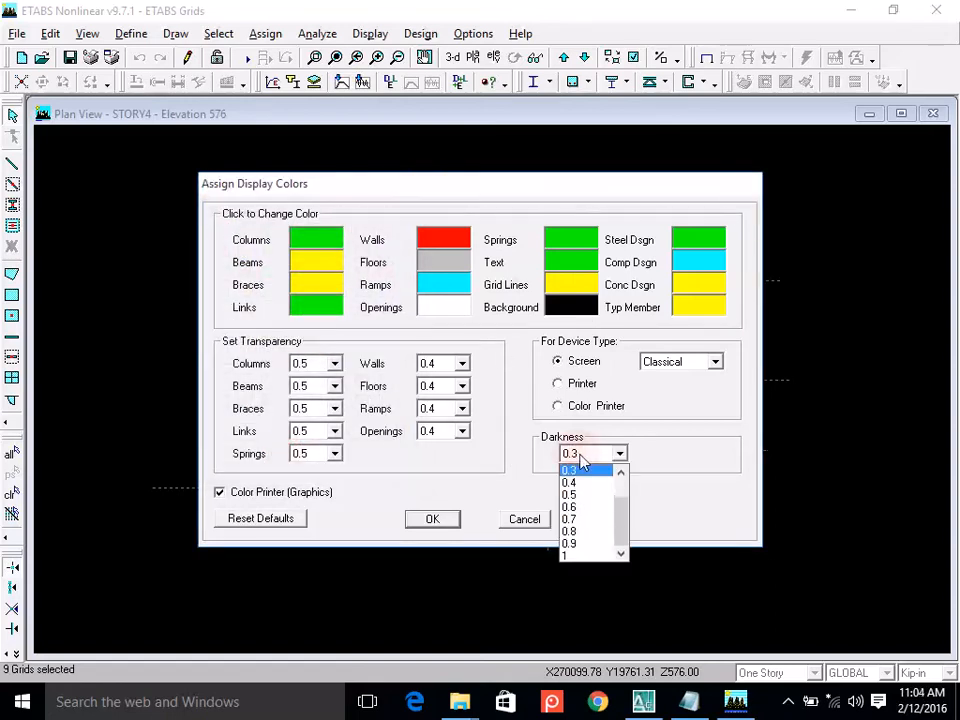
pyautogui.click(600, 553)
pyautogui.click(444, 524)
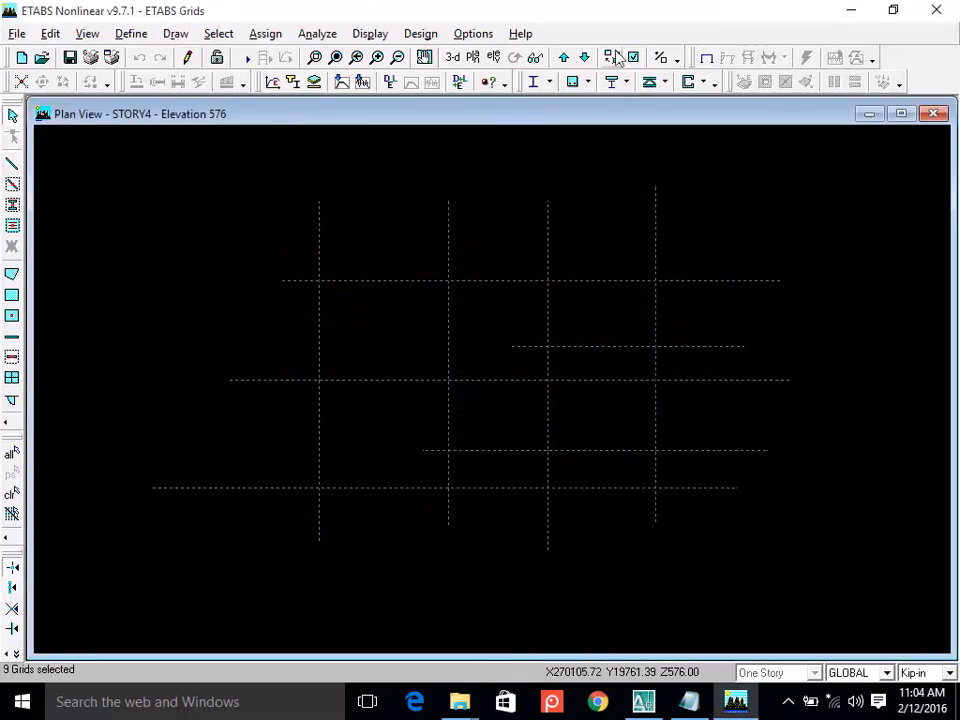
# Set the display darkness back to 0.3 and clear the grid line selection.
pyautogui.click(478, 34)
pyautogui.moveTo(612, 88)
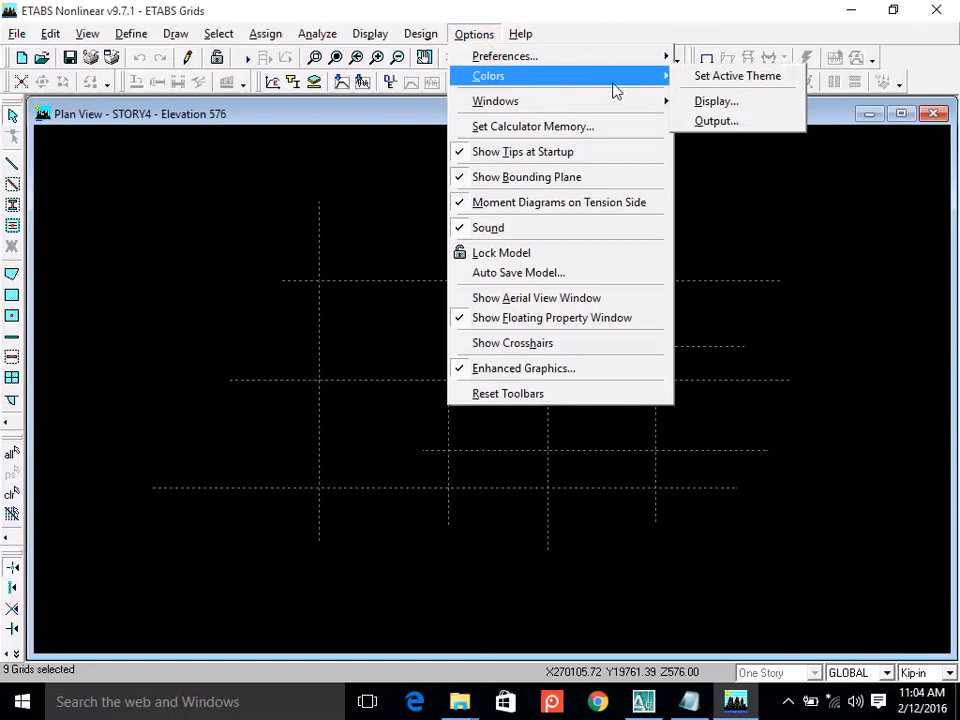
pyautogui.click(707, 105)
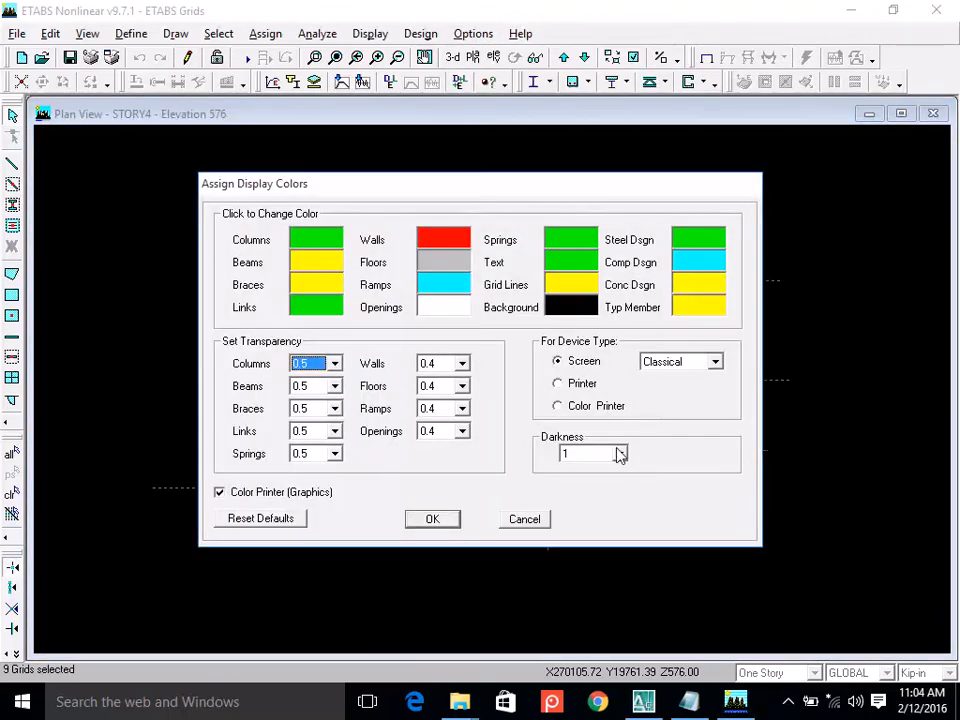
pyautogui.click(619, 453)
pyautogui.click(604, 471)
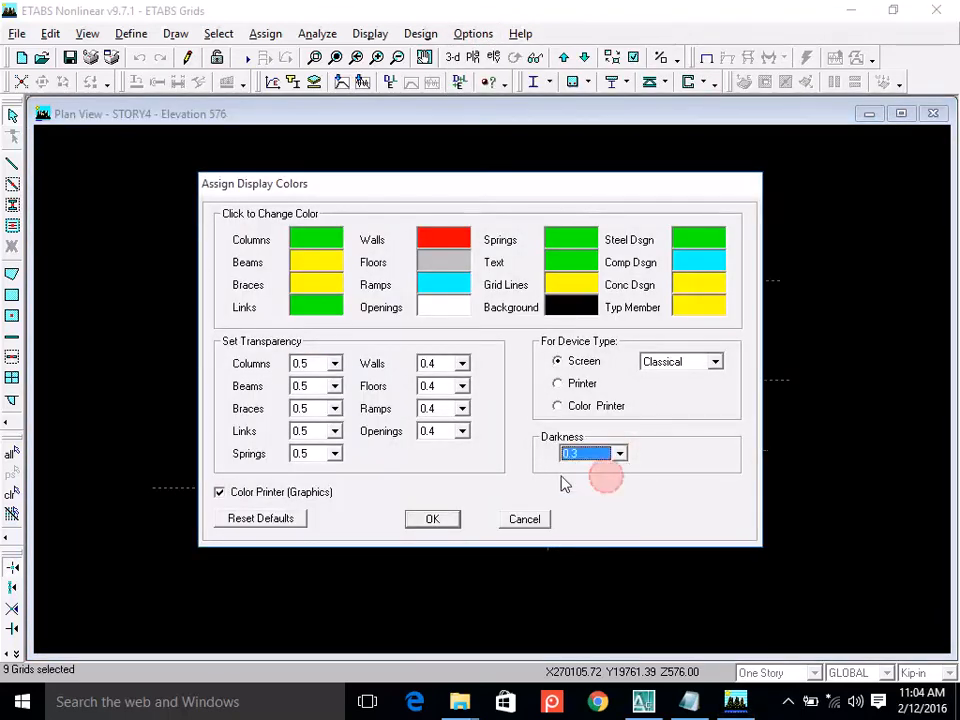
pyautogui.click(441, 521)
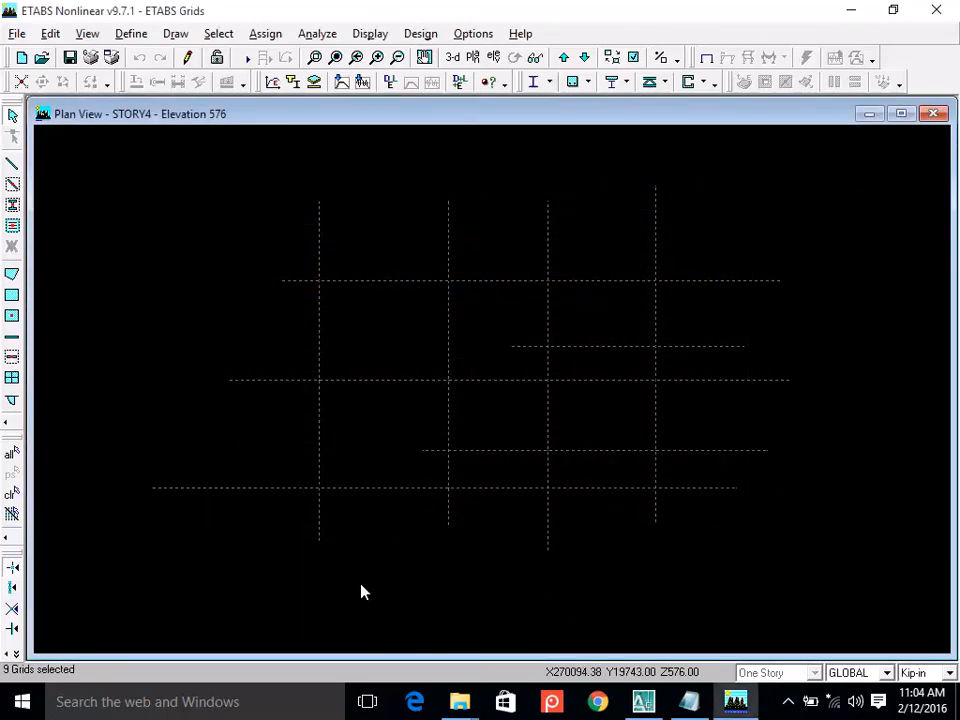
pyautogui.click(11, 493)
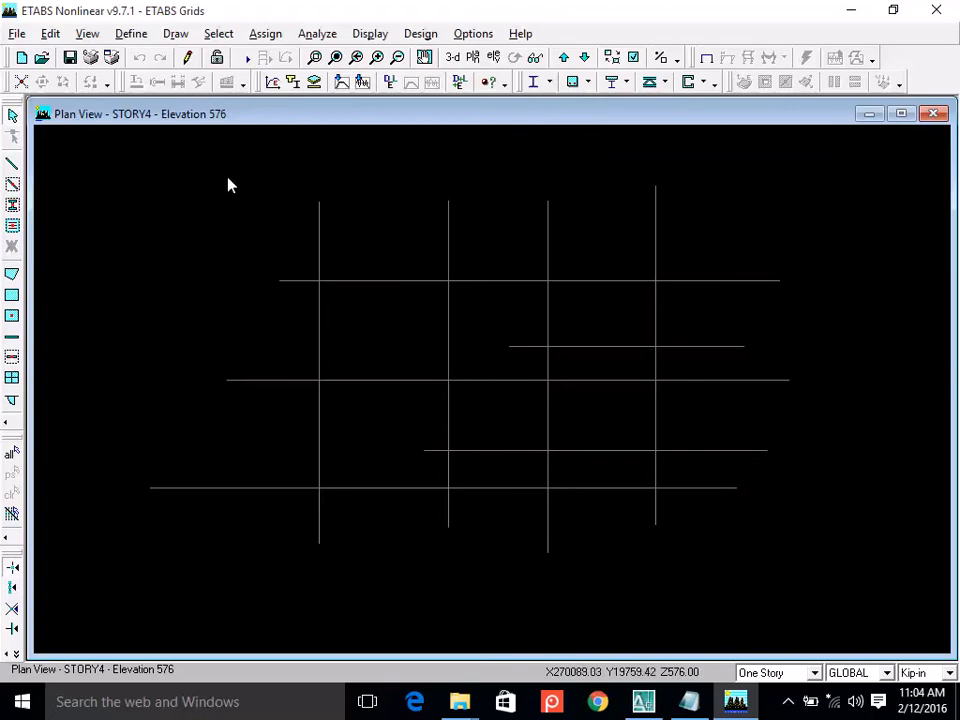
# Set the display background color to yellow.
pyautogui.click(474, 33)
pyautogui.moveTo(594, 86)
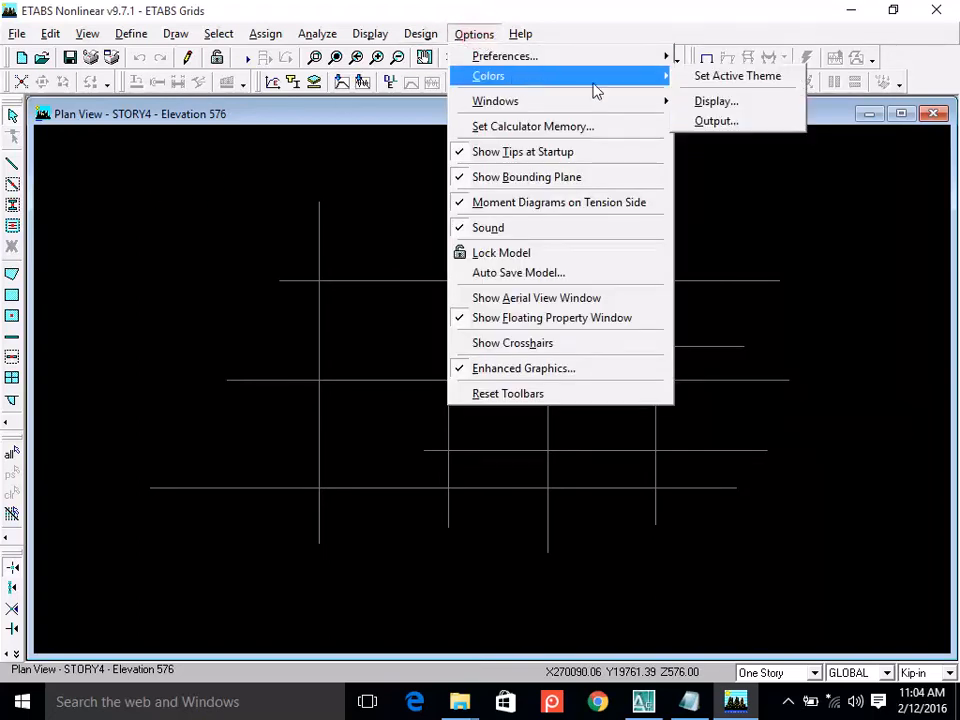
pyautogui.click(716, 101)
pyautogui.click(560, 310)
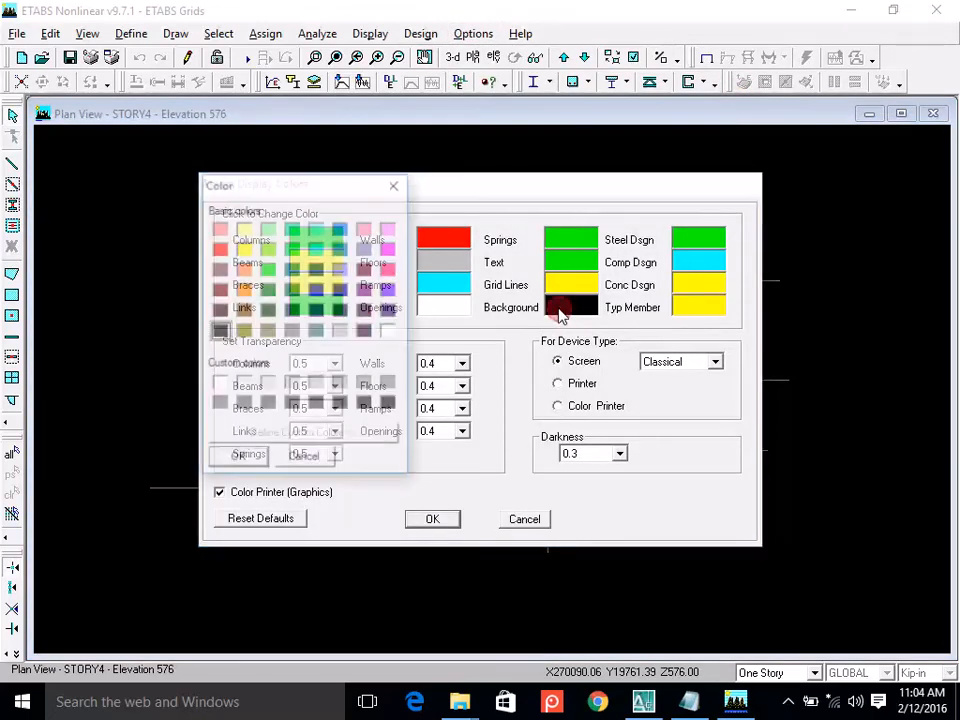
pyautogui.click(245, 249)
pyautogui.click(237, 459)
pyautogui.click(433, 519)
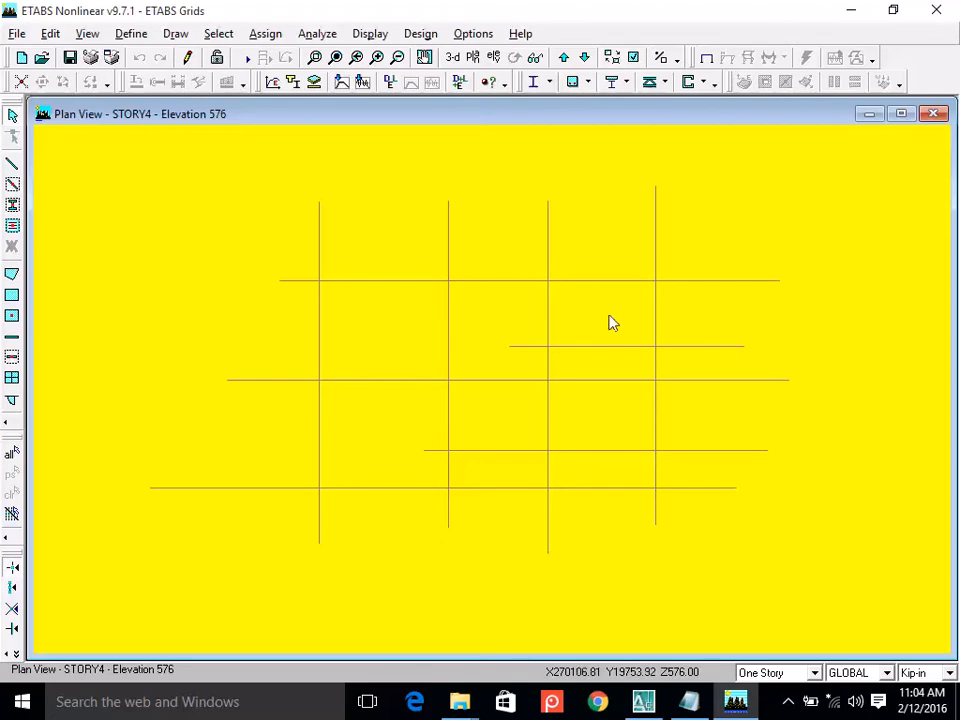
# Draw continuous A-LatBm frame lines along the uppermost horizontal grid line, connecting its intersections with the four vertical grid lines.
pyautogui.click(12, 163)
pyautogui.moveTo(542, 300); pyautogui.dragTo(766, 50)
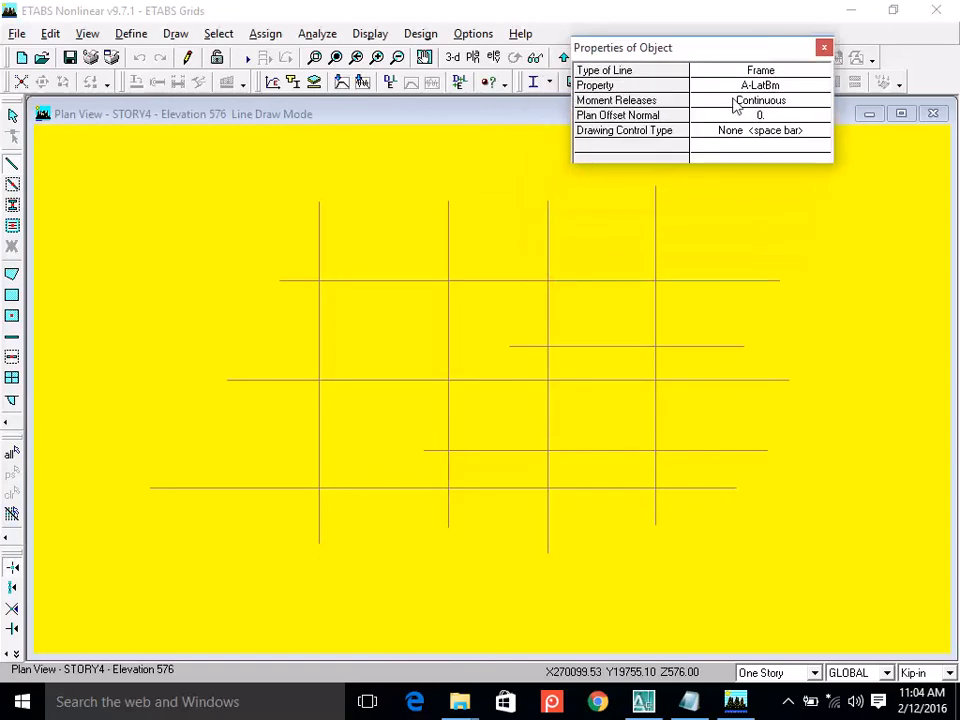
pyautogui.click(320, 281)
pyautogui.click(447, 282)
pyautogui.click(546, 282)
pyautogui.click(656, 286)
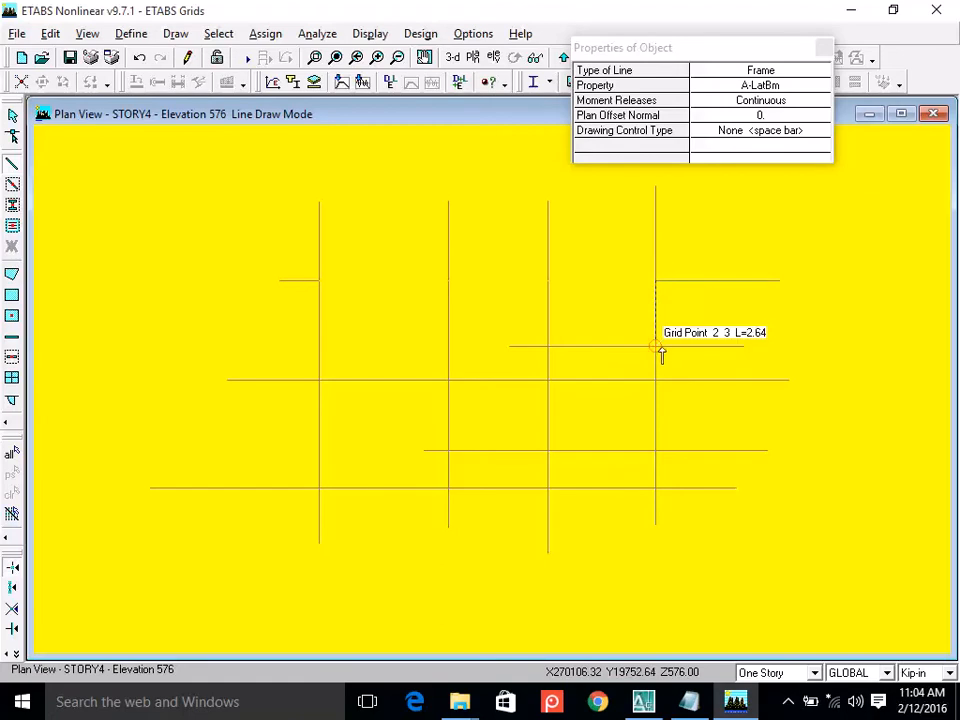
# Continue the frame lines down the rightmost vertical grid line and along the lowest horizontal grid line to the second vertical grid line.
pyautogui.click(657, 381)
pyautogui.click(657, 452)
pyautogui.click(656, 490)
pyautogui.click(547, 490)
pyautogui.click(446, 490)
# Complete the stepped frame outline through the remaining inner grid intersections back to its starting corner and finish the line drawing.
pyautogui.click(448, 453)
pyautogui.click(548, 452)
pyautogui.click(551, 382)
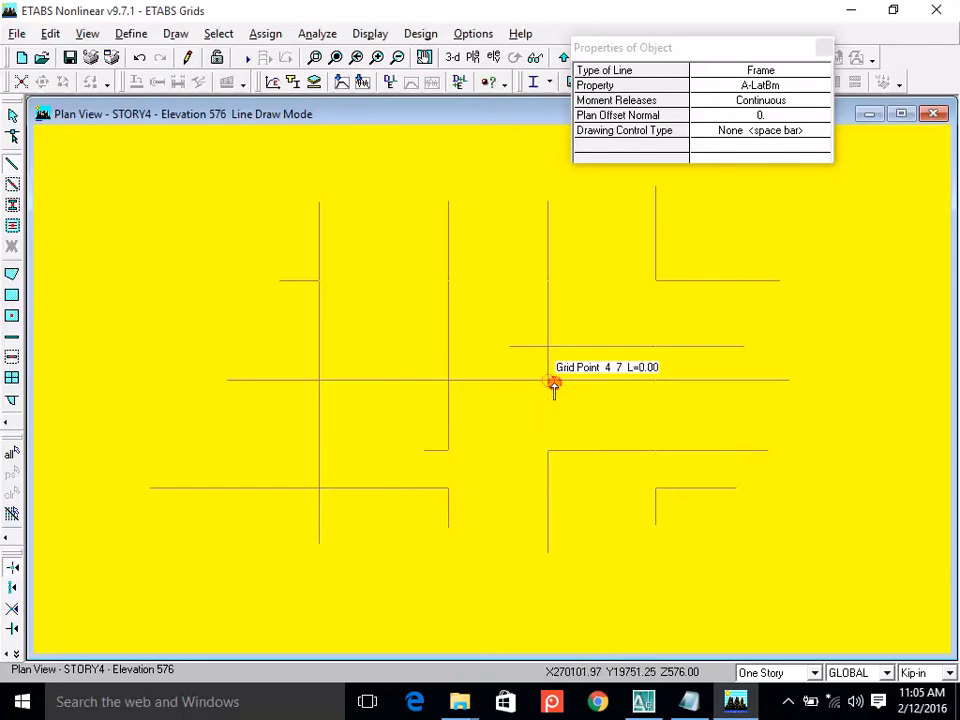
pyautogui.click(450, 383)
pyautogui.click(319, 381)
pyautogui.click(318, 283)
pyautogui.press('Escape')
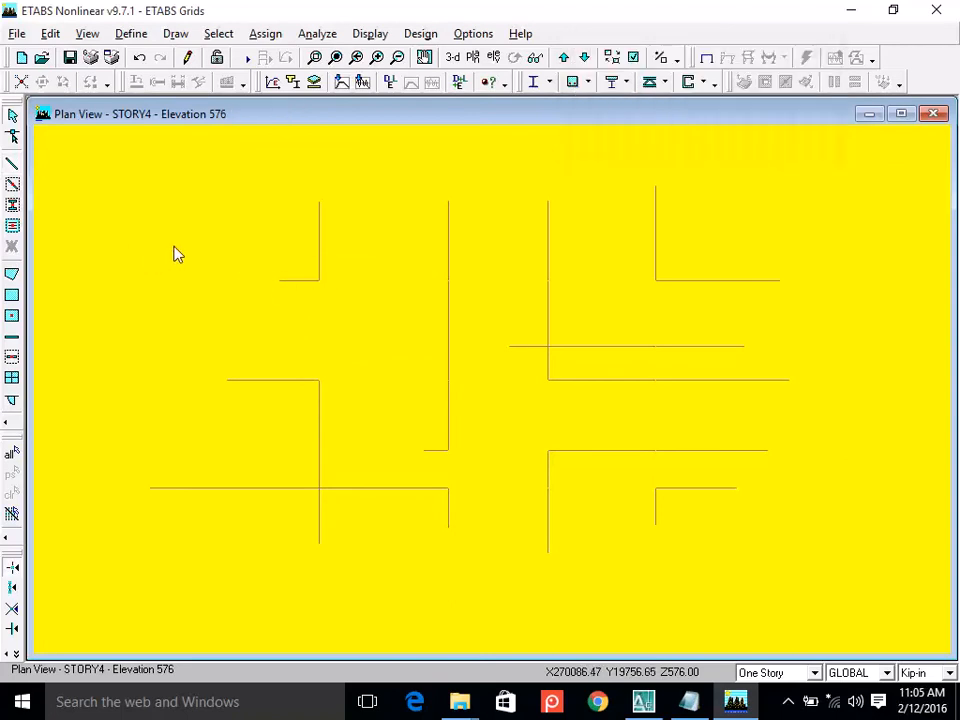
# Set the building view to color objects by Sections.
pyautogui.click(633, 57)
pyautogui.click(205, 262)
pyautogui.click(482, 519)
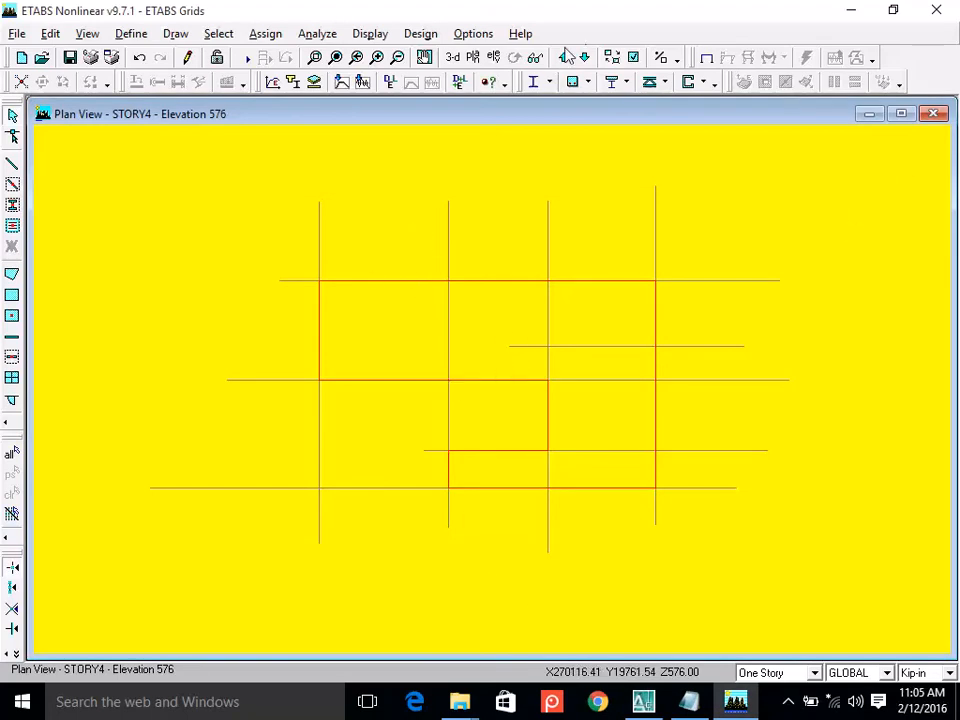
# Delete stories STORY1, STORY2 and STORY3 from the model and display the plan view of STORY4.
pyautogui.click(453, 57)
pyautogui.scroll(-4, 456, 276)
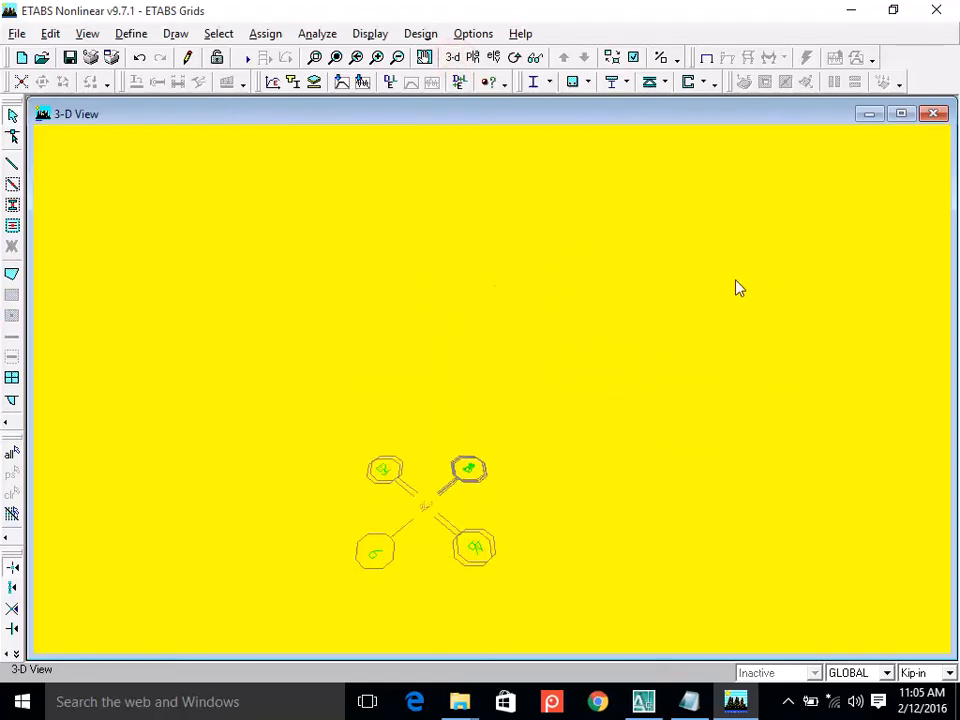
pyautogui.click(338, 58)
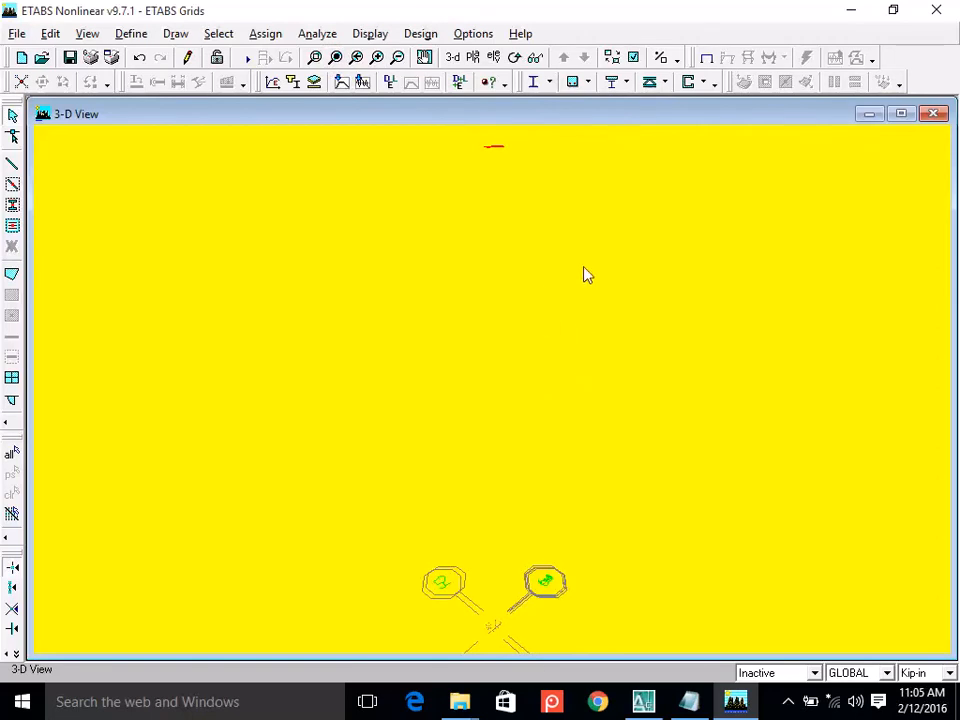
pyautogui.click(54, 35)
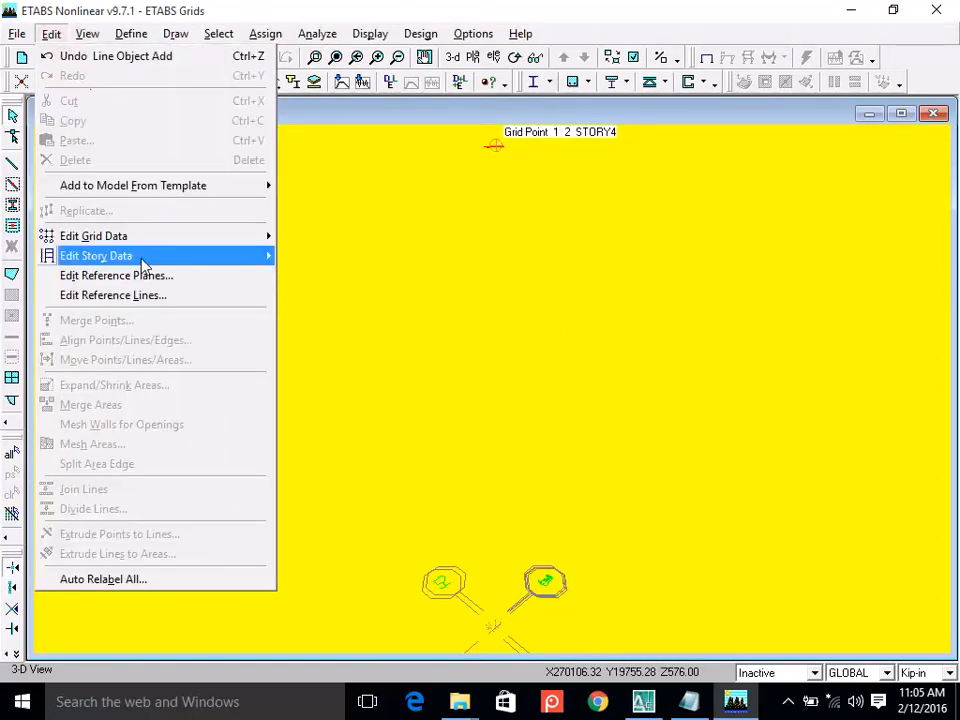
pyautogui.moveTo(165, 263)
pyautogui.click(315, 294)
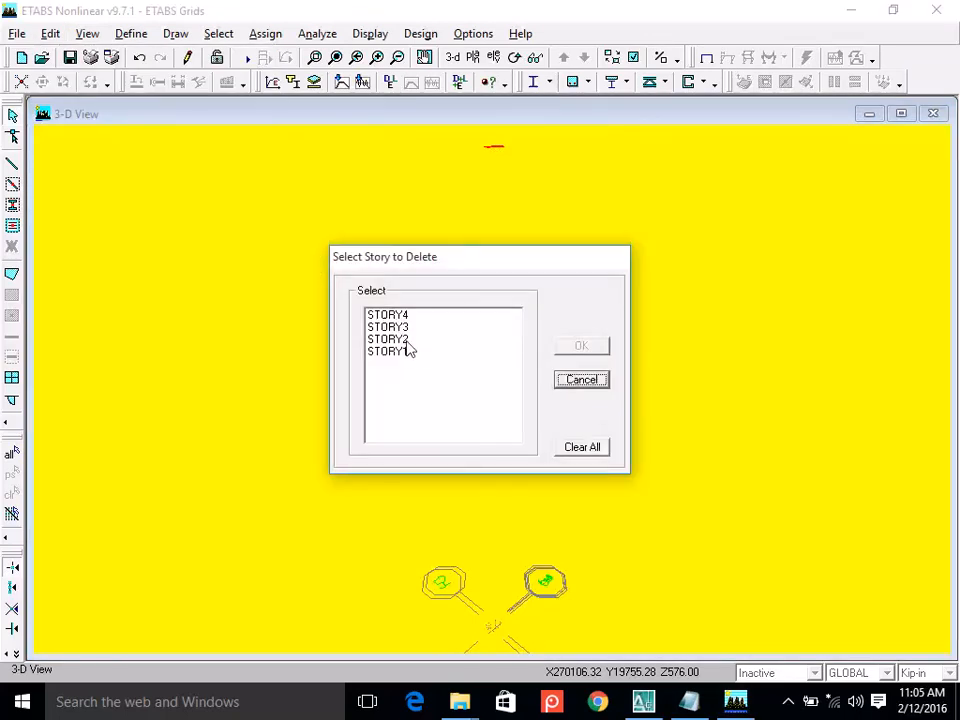
pyautogui.moveTo(405, 356); pyautogui.dragTo(405, 337)
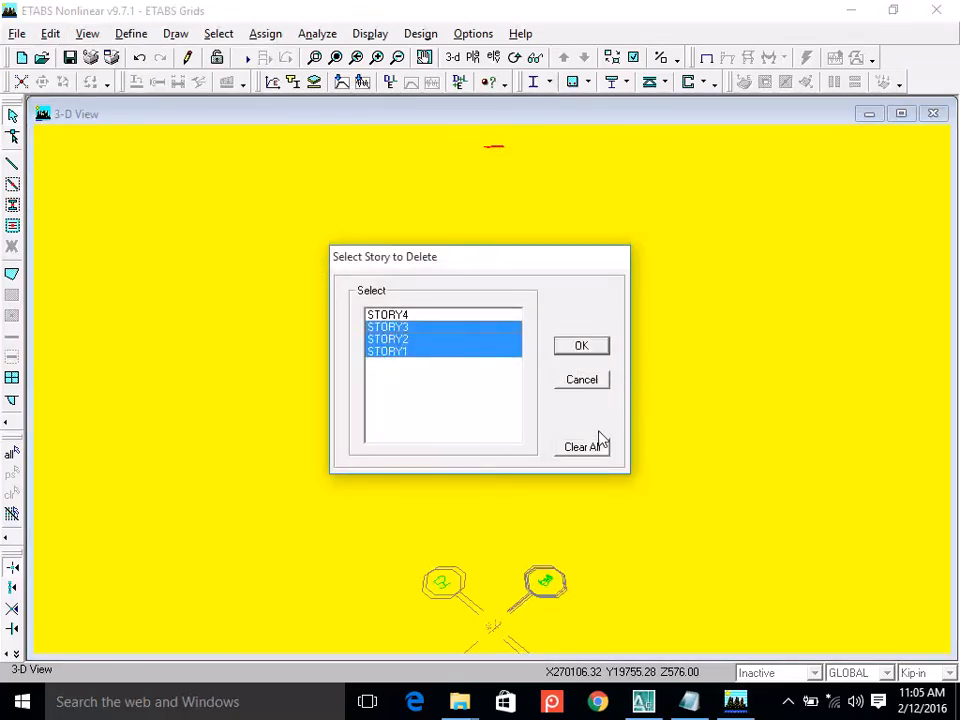
pyautogui.click(582, 345)
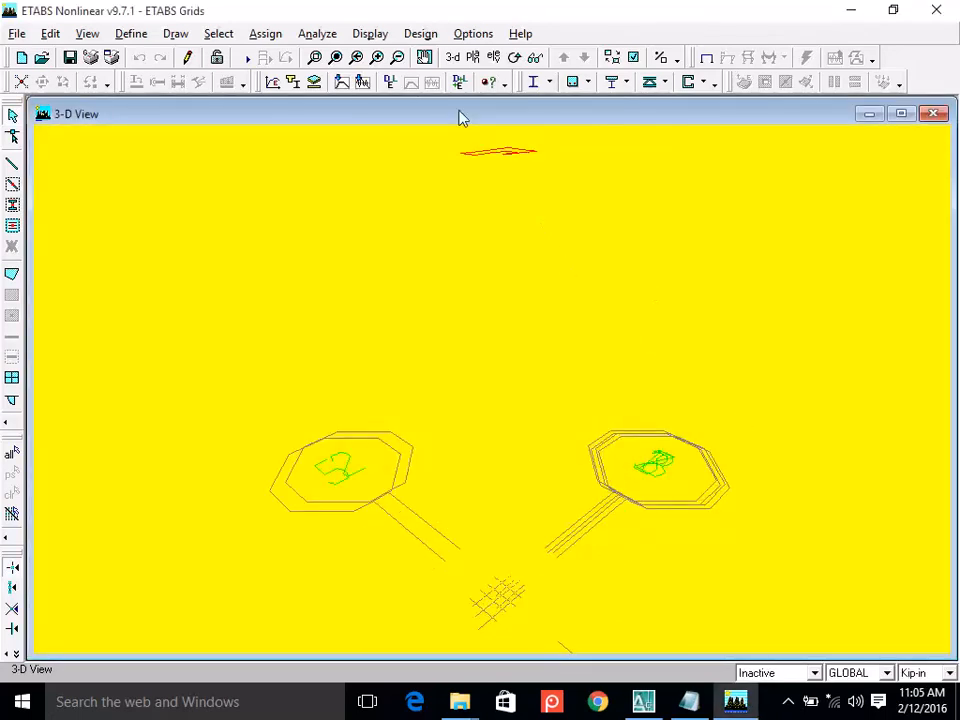
pyautogui.click(475, 58)
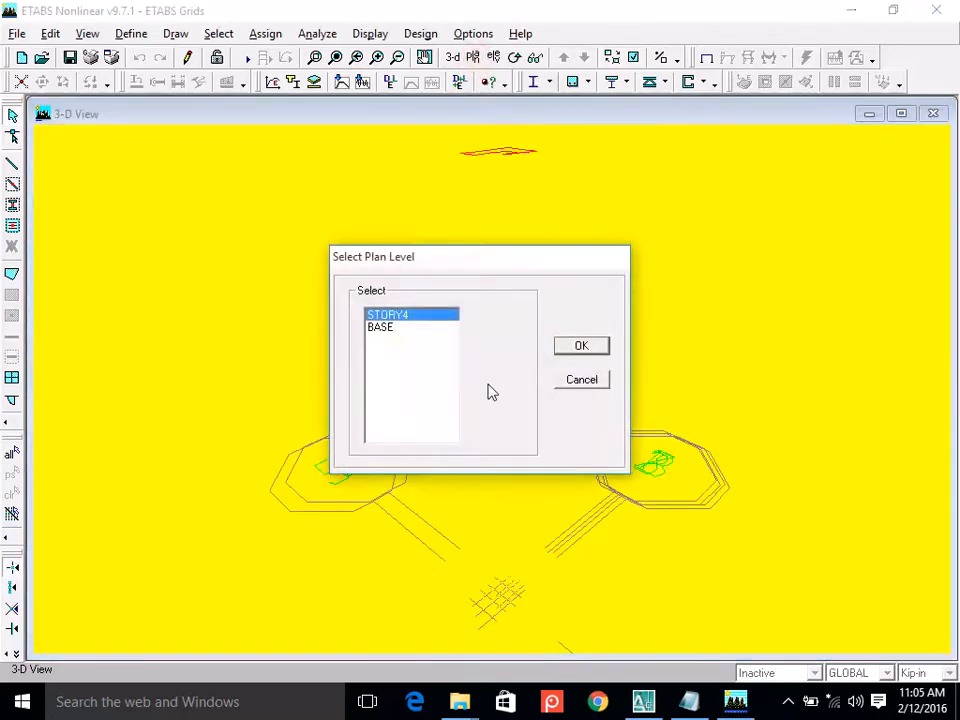
pyautogui.click(580, 344)
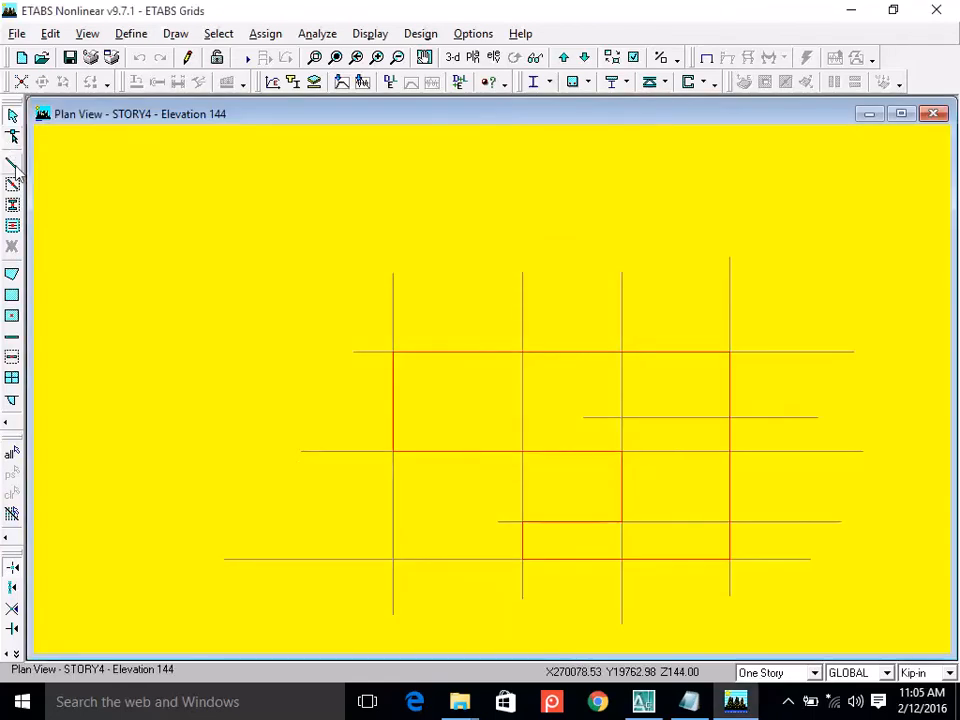
# Try to place a continuous A-LatCol column at the frame outline's upper-left corner.
pyautogui.click(12, 204)
pyautogui.click(392, 360)
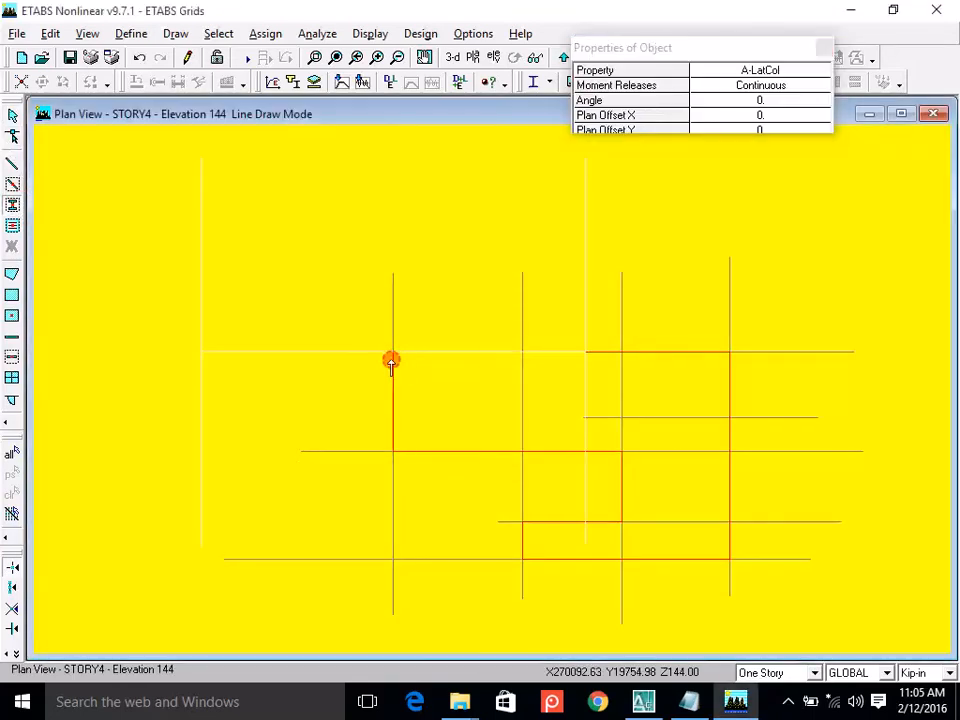
pyautogui.hotkey('ctrl', 'z')
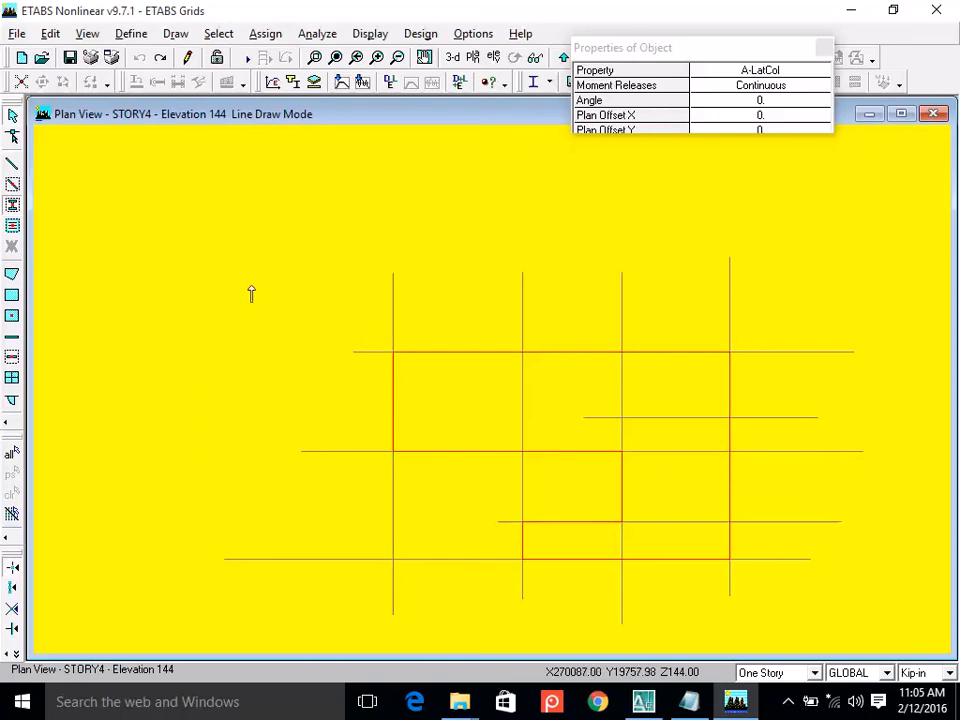
pyautogui.press('Escape')
# Set the model units to Kip-ft.
pyautogui.click(424, 57)
pyautogui.moveTo(255, 300); pyautogui.dragTo(213, 230)
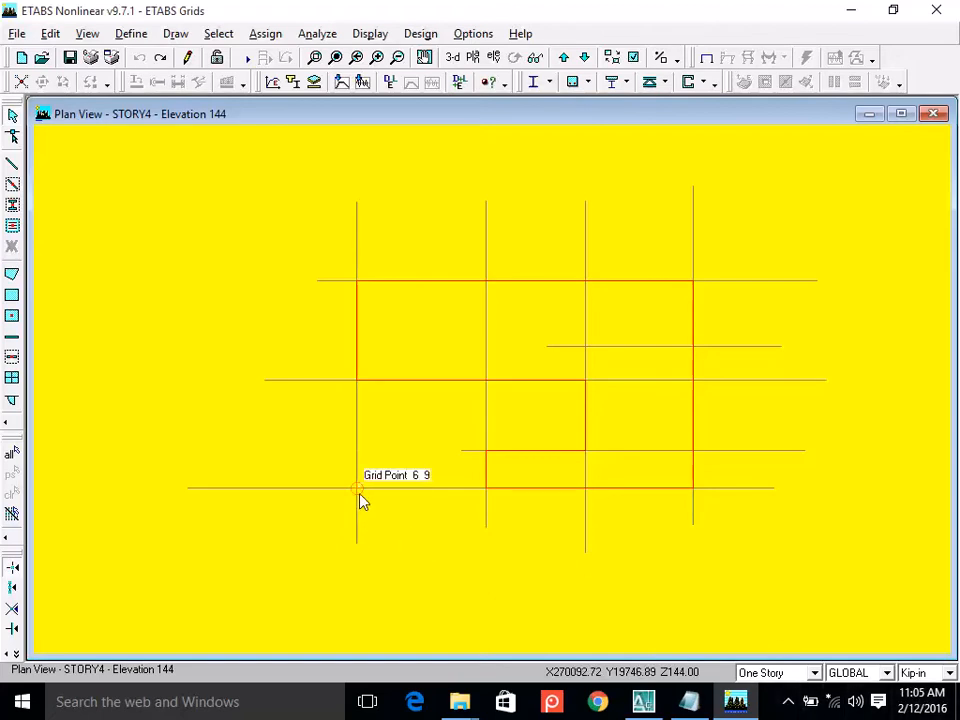
pyautogui.click(335, 58)
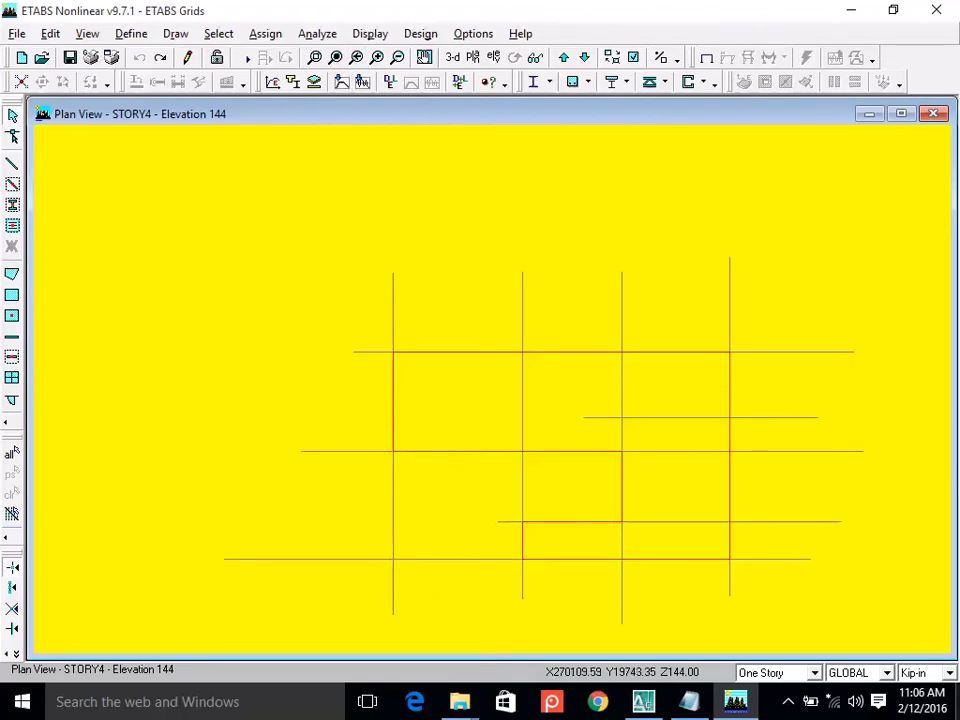
pyautogui.click(935, 676)
pyautogui.click(915, 581)
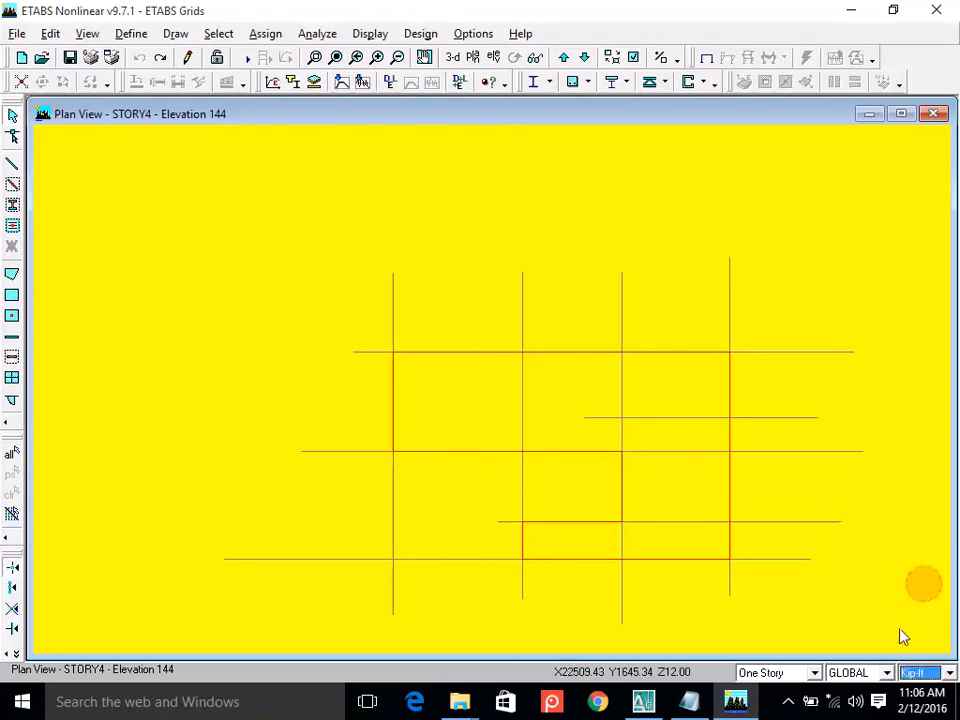
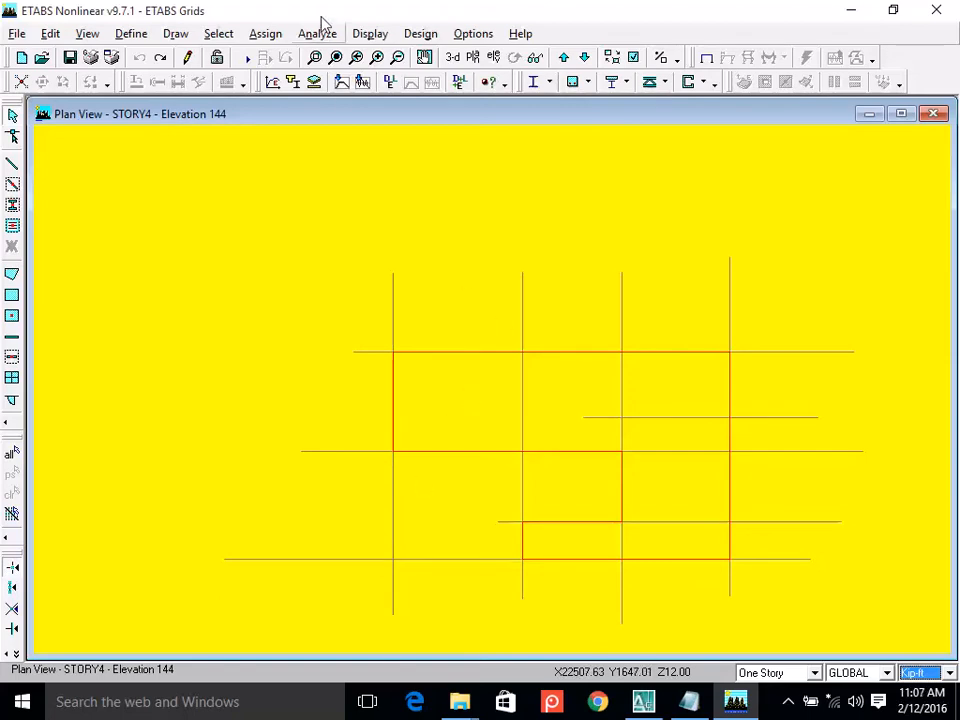
# Turn on the Extrusion effect for the frame members in the plan view.
pyautogui.click(424, 57)
pyautogui.moveTo(196, 224); pyautogui.dragTo(140, 161)
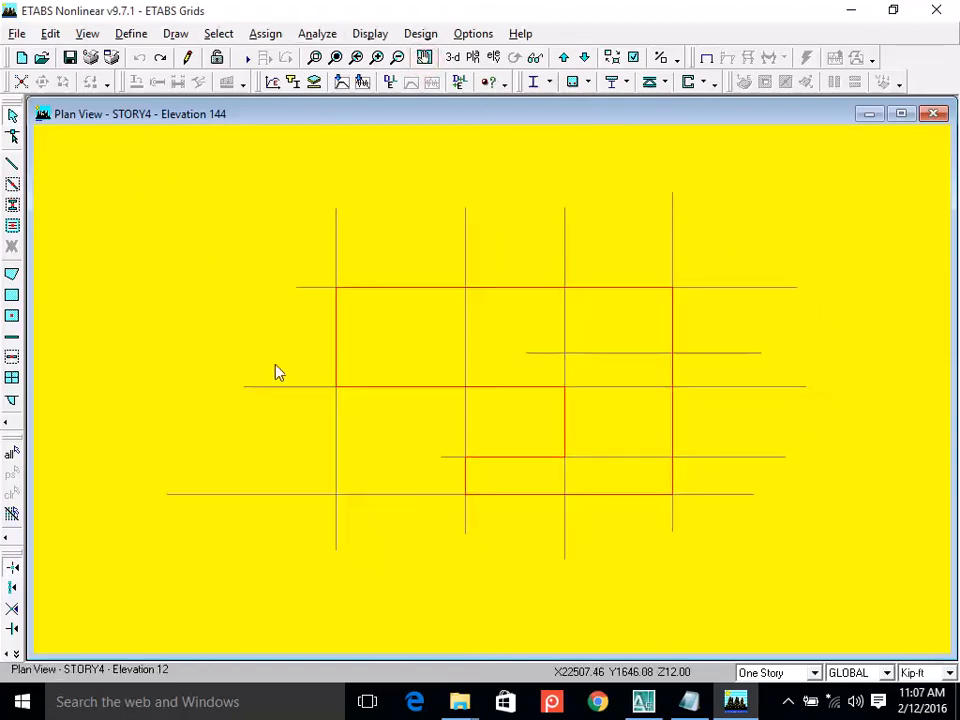
pyautogui.click(631, 58)
pyautogui.click(200, 478)
pyautogui.click(476, 522)
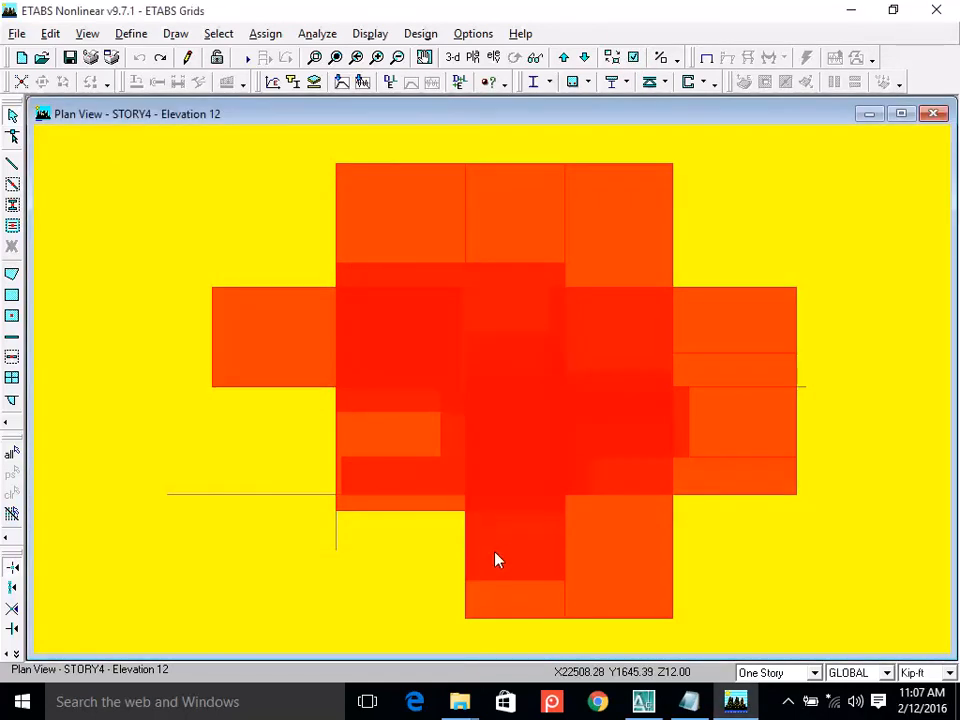
# Turn off the Extrusion effect in the plan view.
pyautogui.click(633, 57)
pyautogui.click(200, 476)
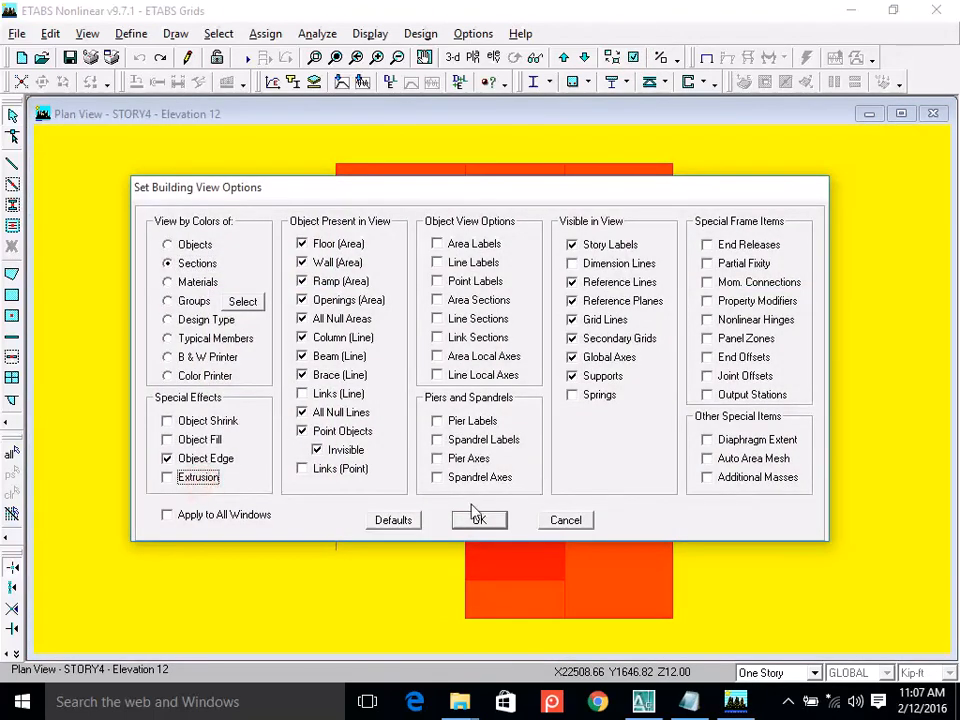
pyautogui.click(480, 518)
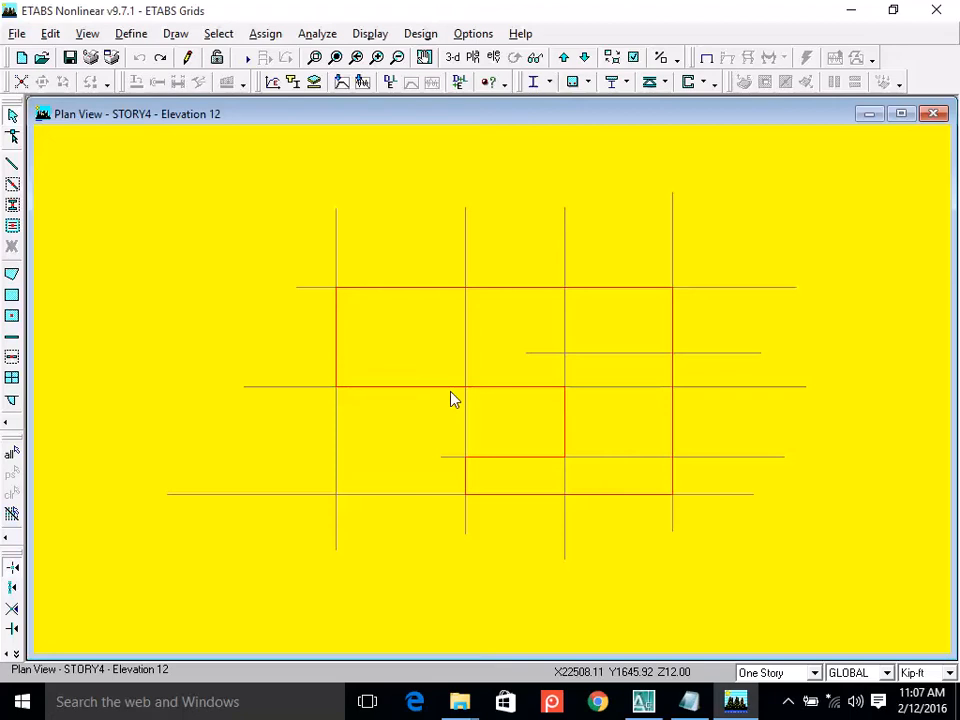
# Open the Example model file without saving the changes to the current model.
pyautogui.click(41, 57)
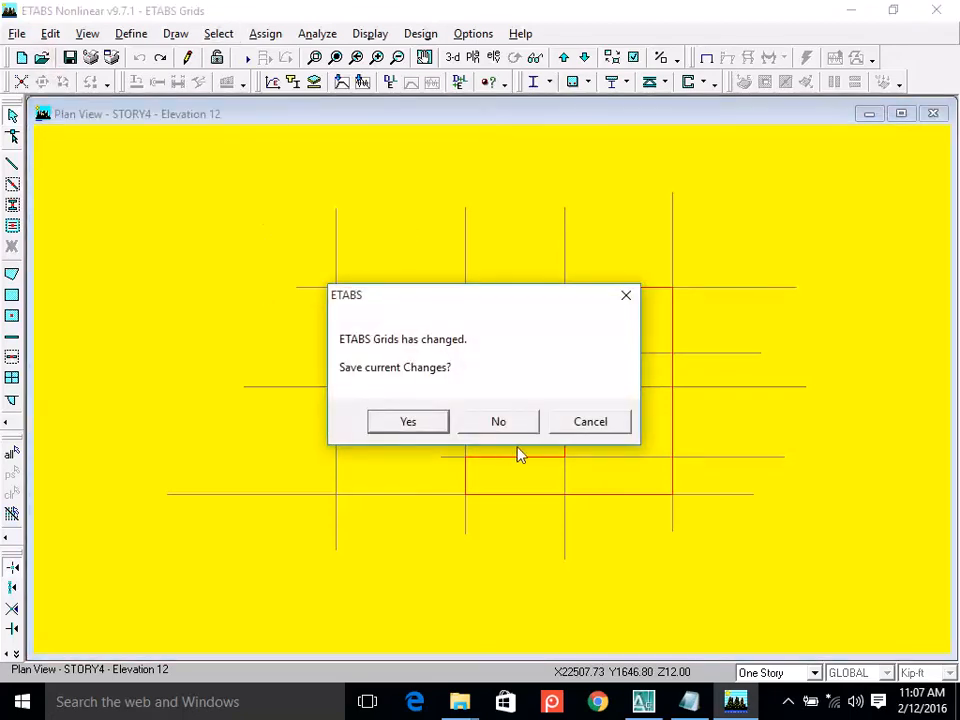
pyautogui.click(505, 424)
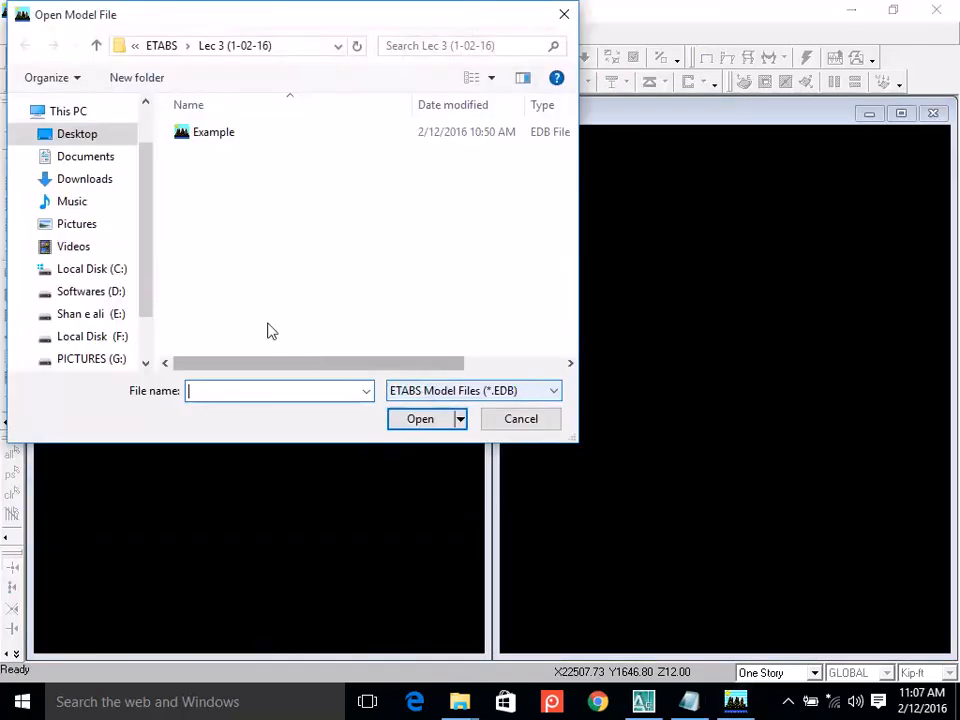
pyautogui.click(212, 133)
pyautogui.click(422, 420)
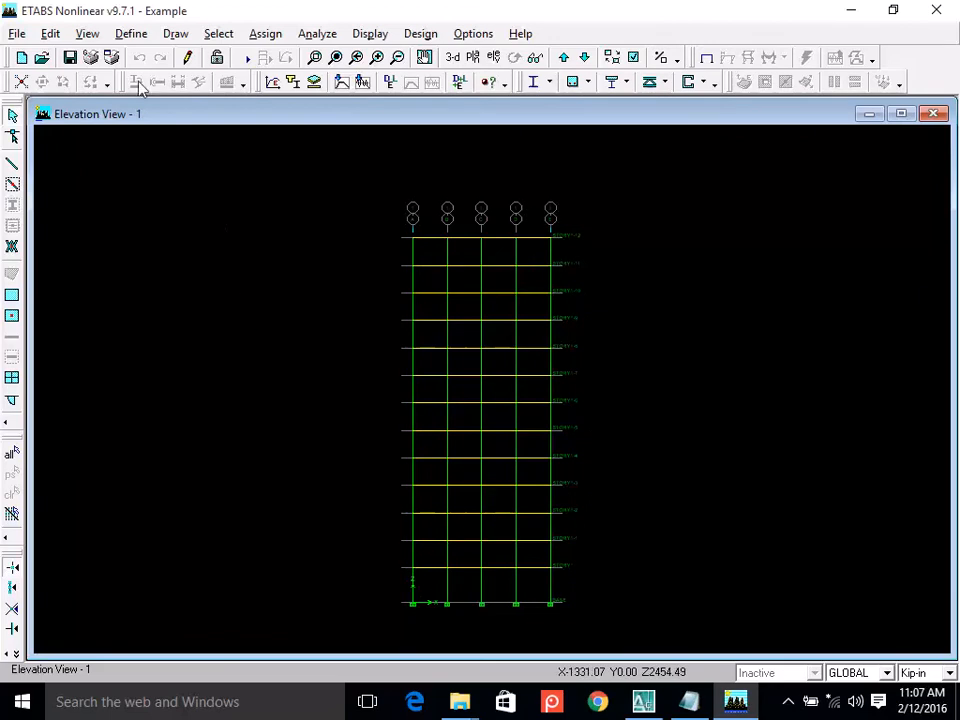
# Delete stories STORY1-4 through STORY1-12 from the model and run the analysis.
pyautogui.click(51, 33)
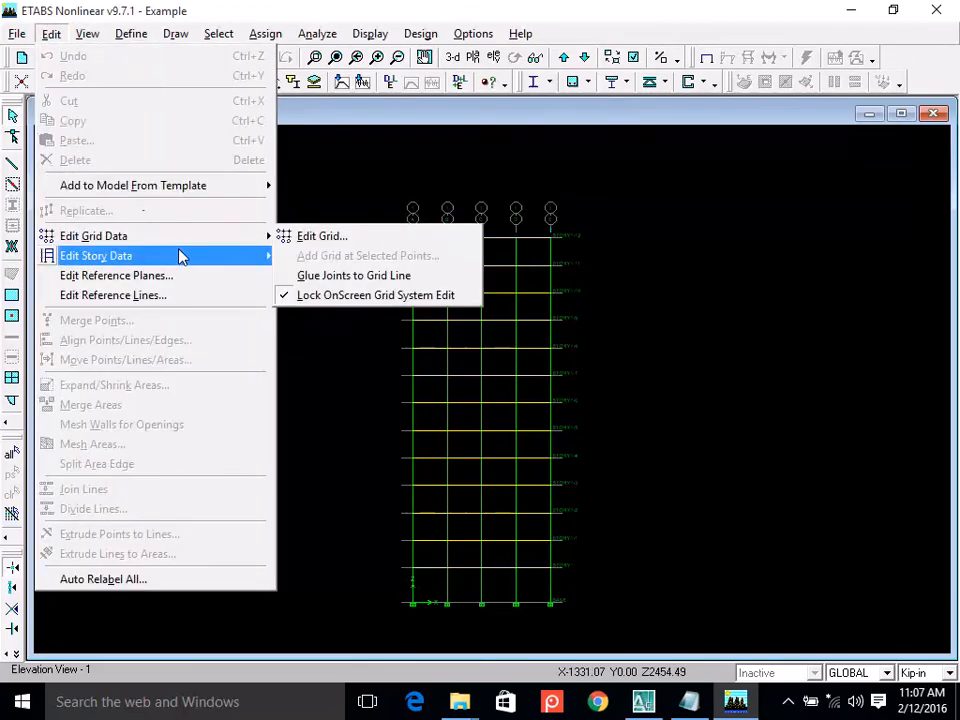
pyautogui.moveTo(200, 256)
pyautogui.click(322, 296)
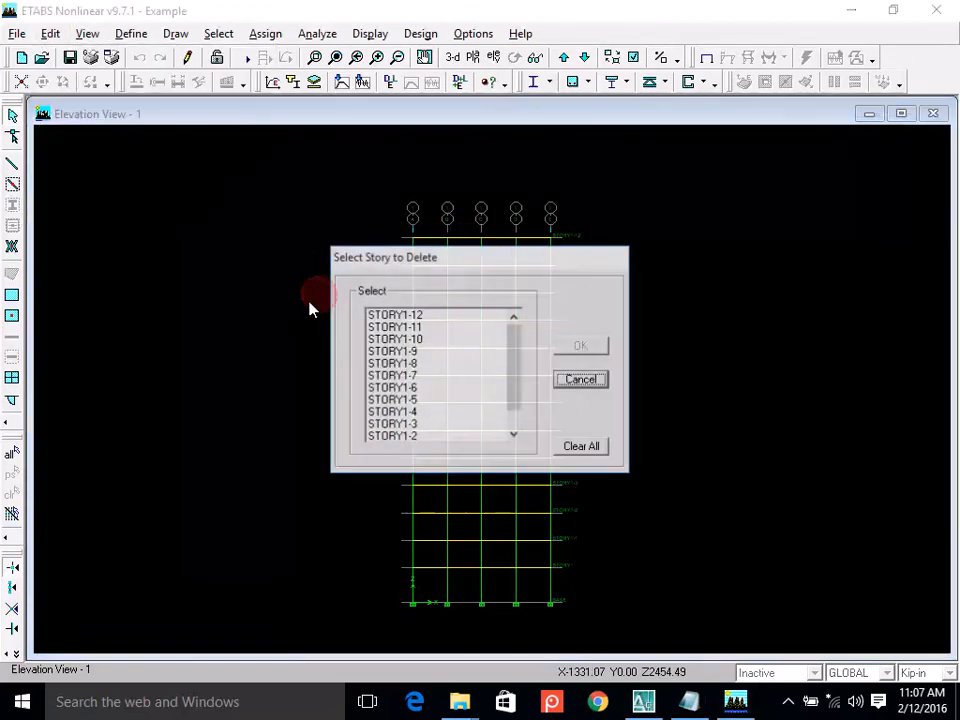
pyautogui.moveTo(516, 397); pyautogui.dragTo(510, 429)
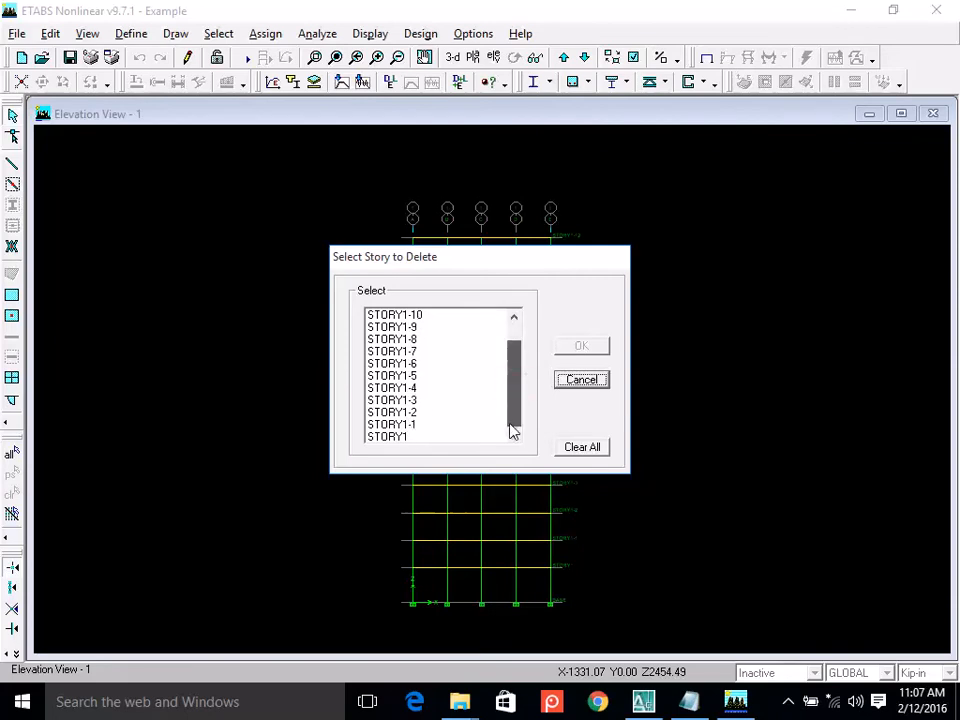
pyautogui.moveTo(424, 392); pyautogui.dragTo(408, 289)
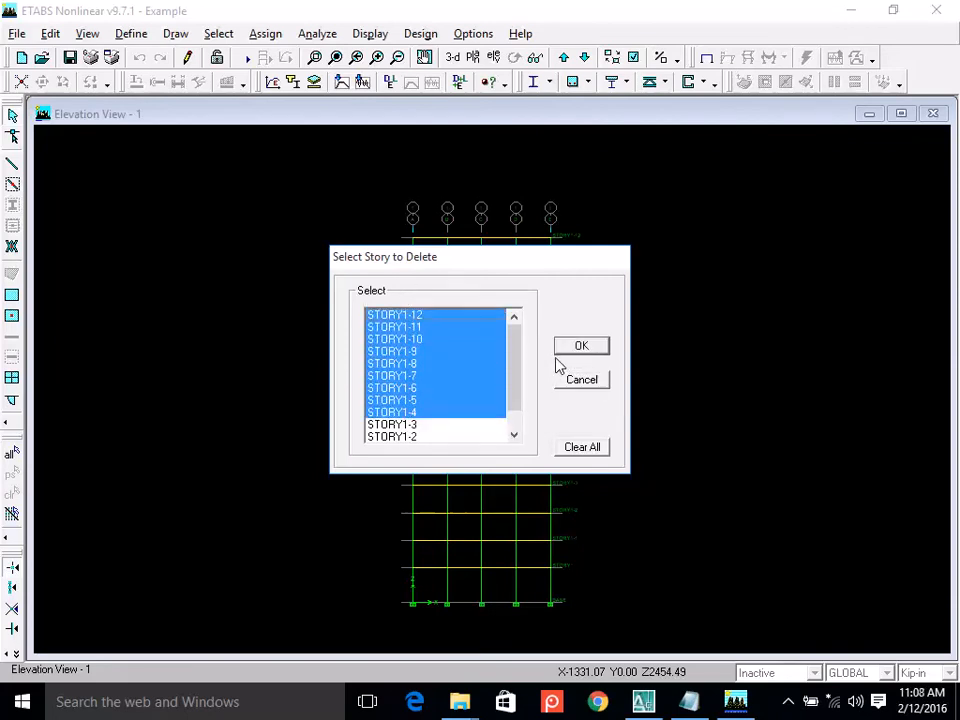
pyautogui.click(564, 350)
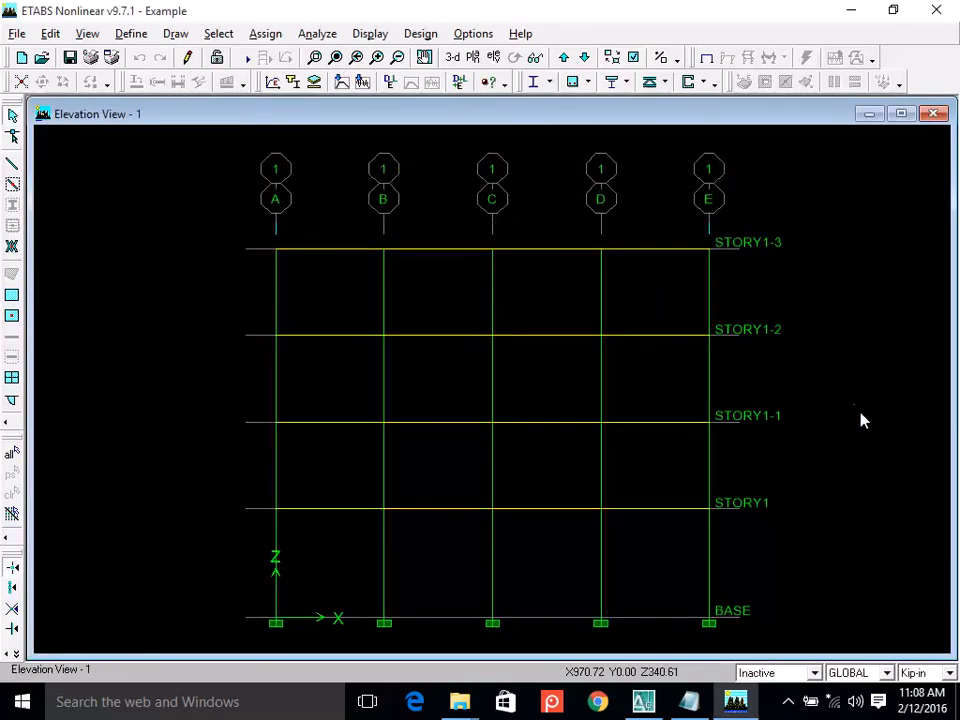
pyautogui.click(248, 60)
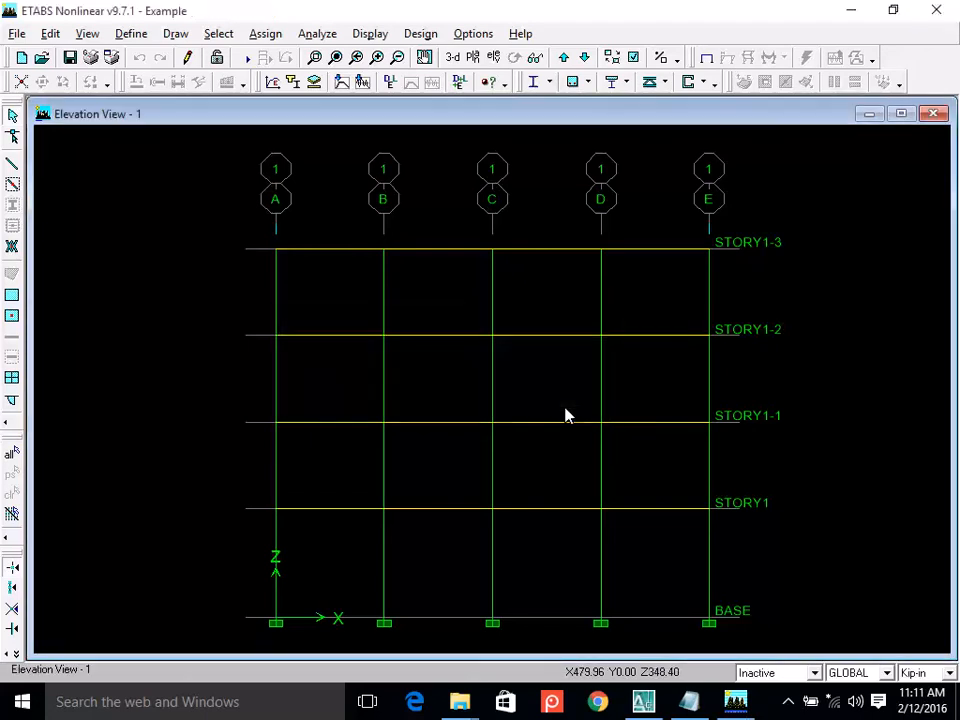
pyautogui.click(565, 410)
# Delete stories STORY1-1, STORY1-2 and STORY1-3, keeping only STORY1, and run the analysis.
pyautogui.click(50, 33)
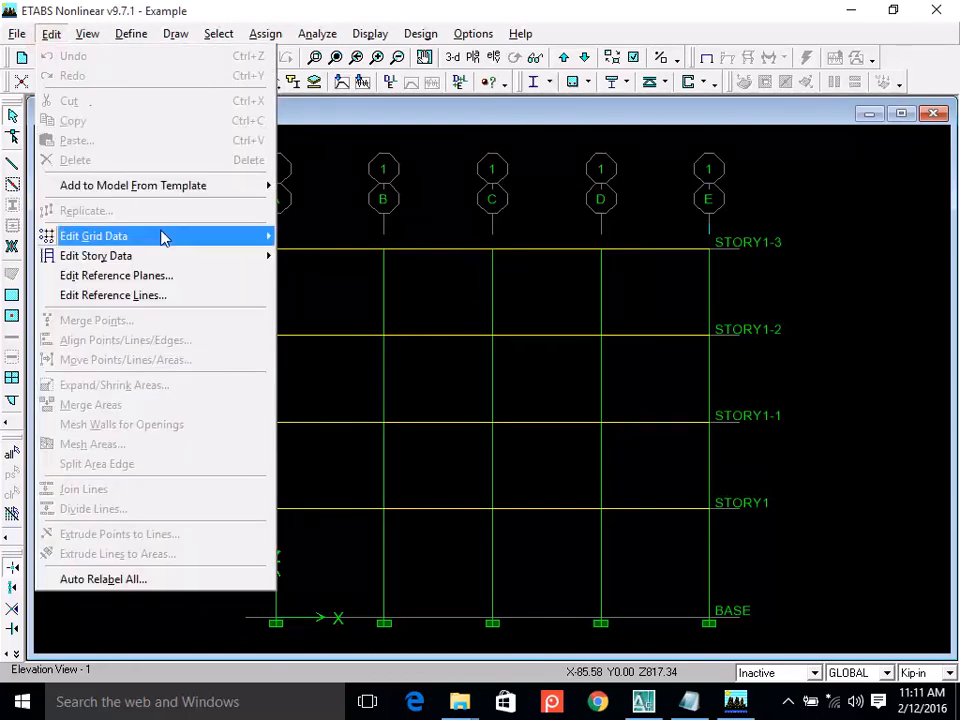
pyautogui.moveTo(226, 266)
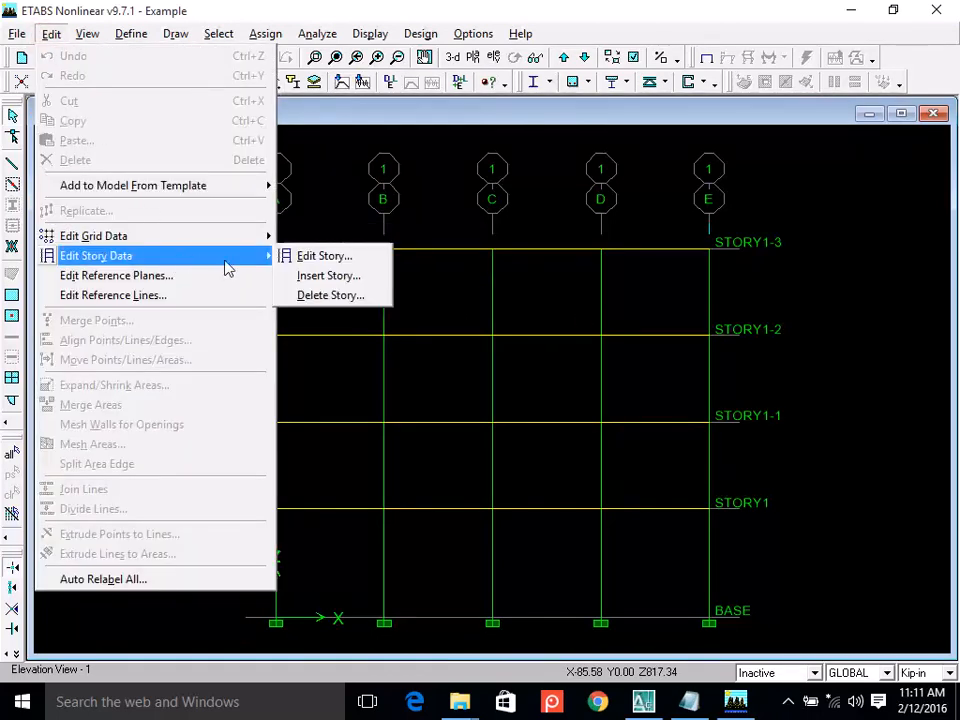
pyautogui.click(315, 295)
pyautogui.moveTo(405, 344); pyautogui.dragTo(404, 313)
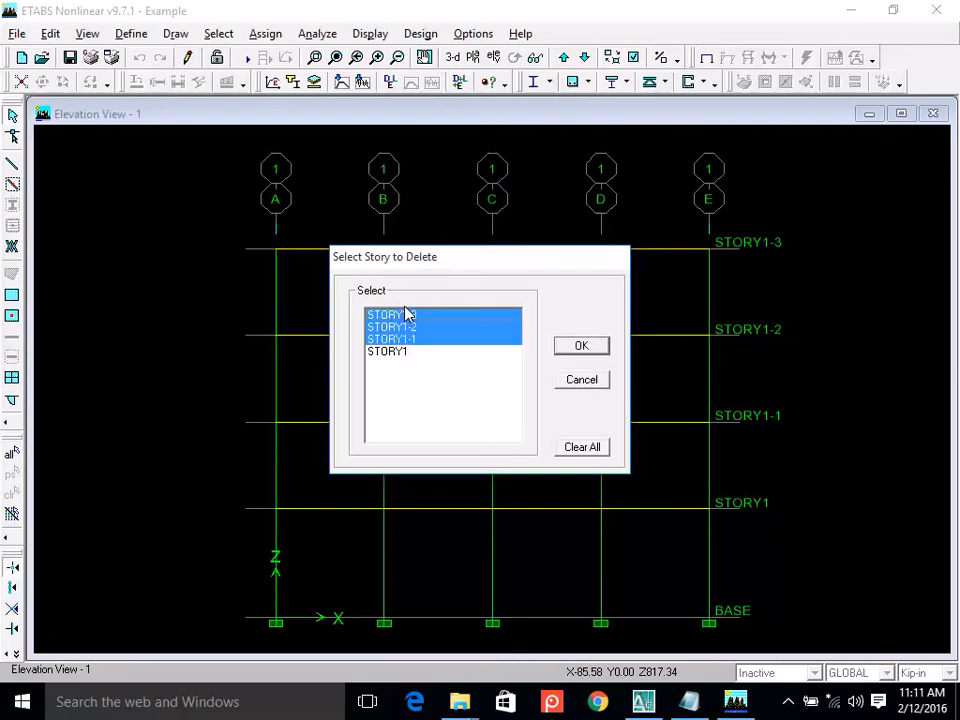
pyautogui.click(586, 349)
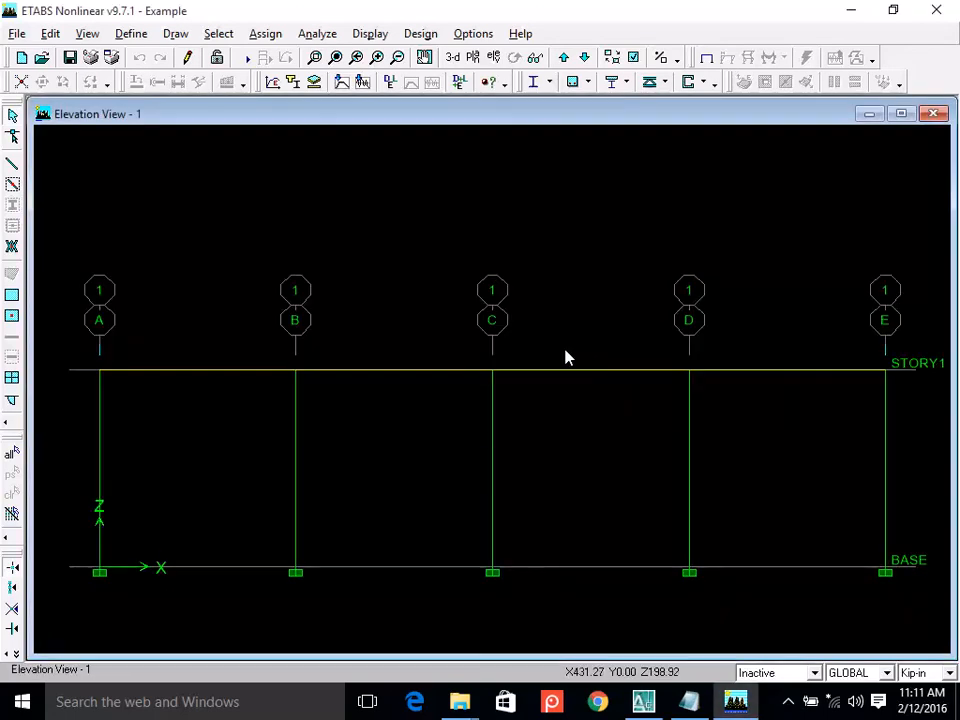
pyautogui.click(247, 58)
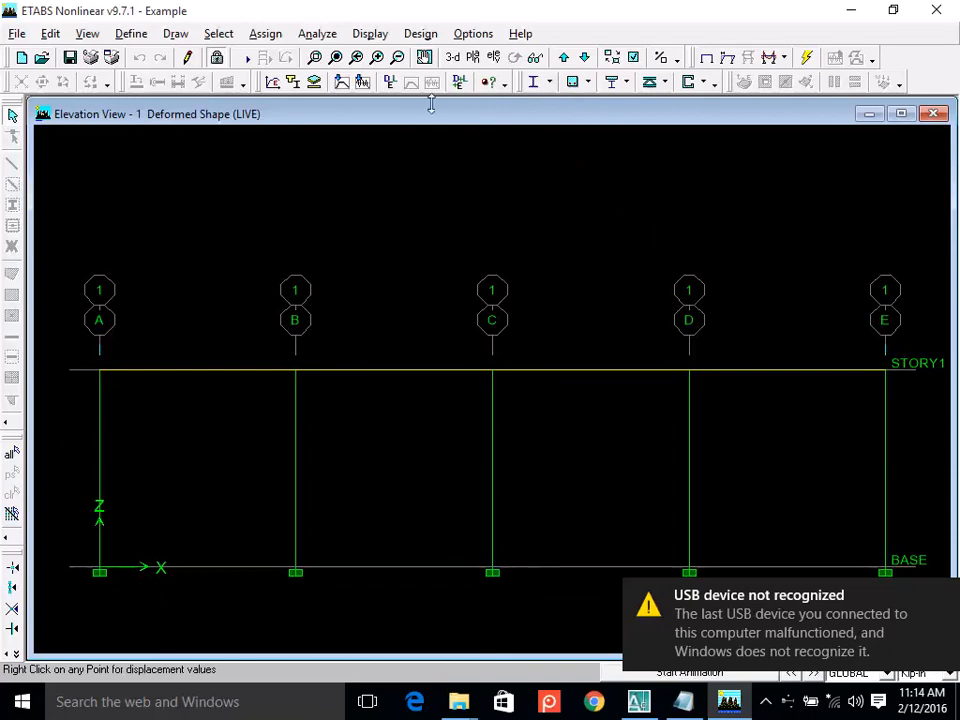
# Display the deformed shape for the EQX static load in the 3-D view with auto scaling.
pyautogui.click(452, 57)
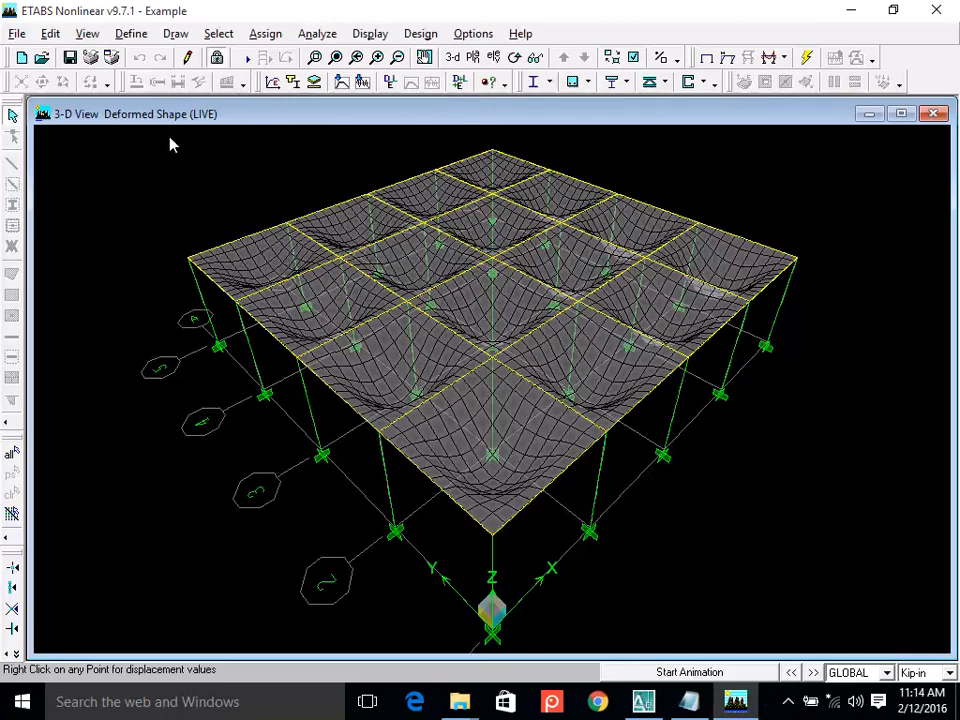
pyautogui.click(730, 58)
pyautogui.click(526, 303)
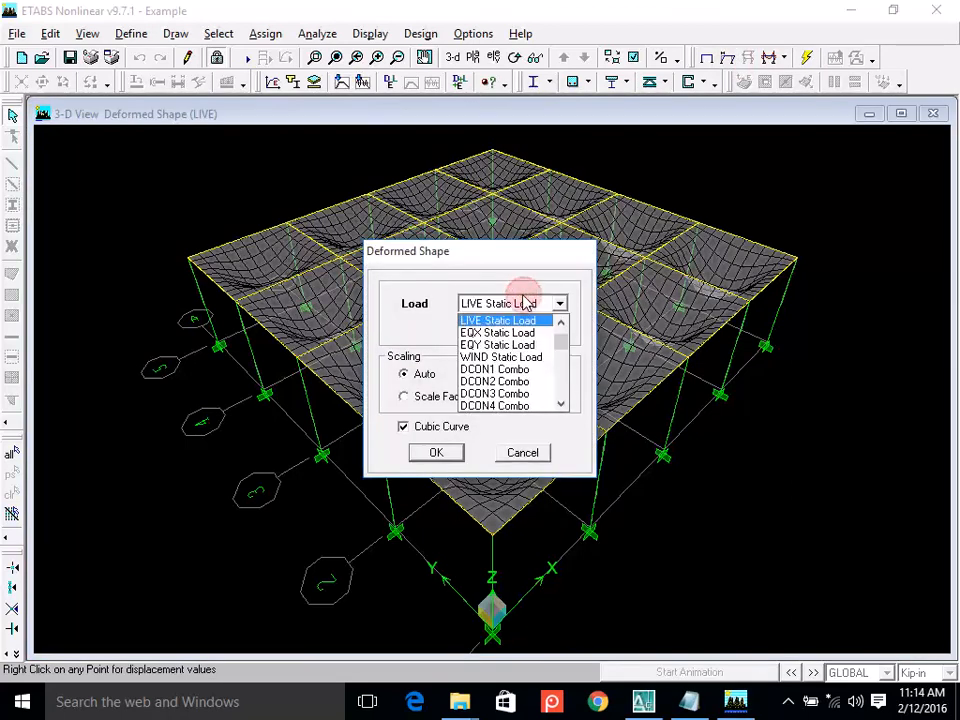
pyautogui.click(536, 341)
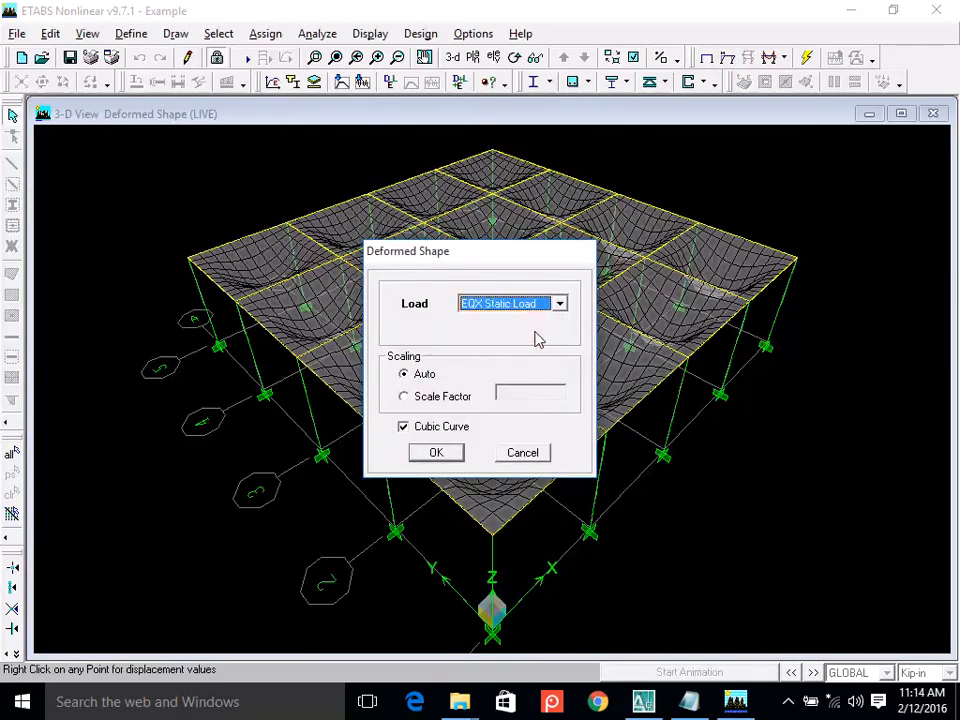
pyautogui.click(451, 455)
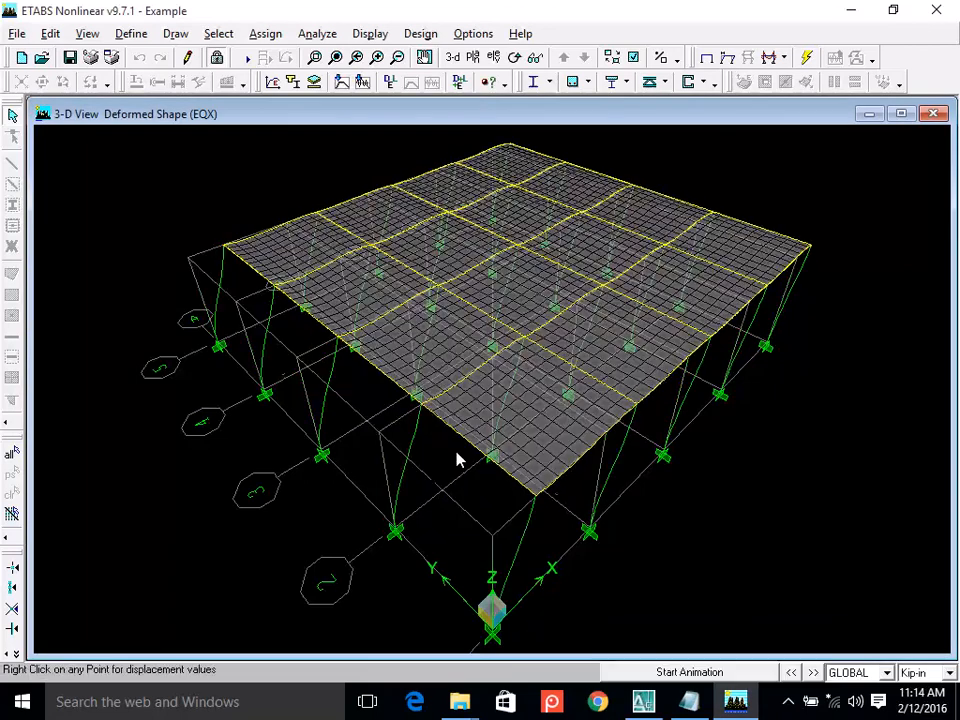
# View the whole EQX deformed frame in elevation 1.
pyautogui.click(493, 57)
pyautogui.click(510, 440)
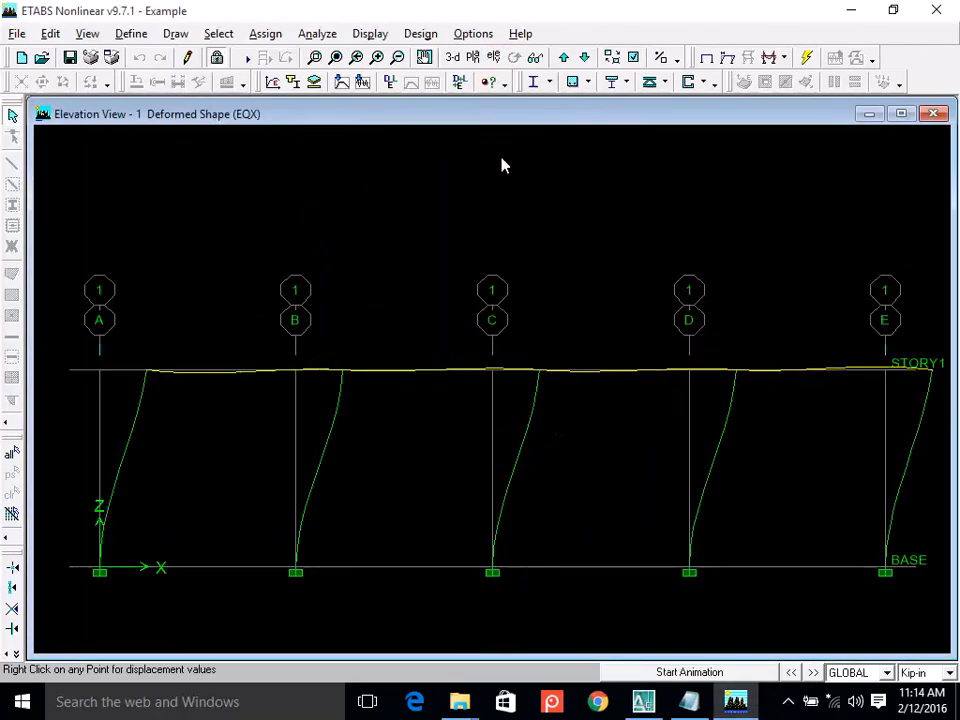
pyautogui.click(398, 57)
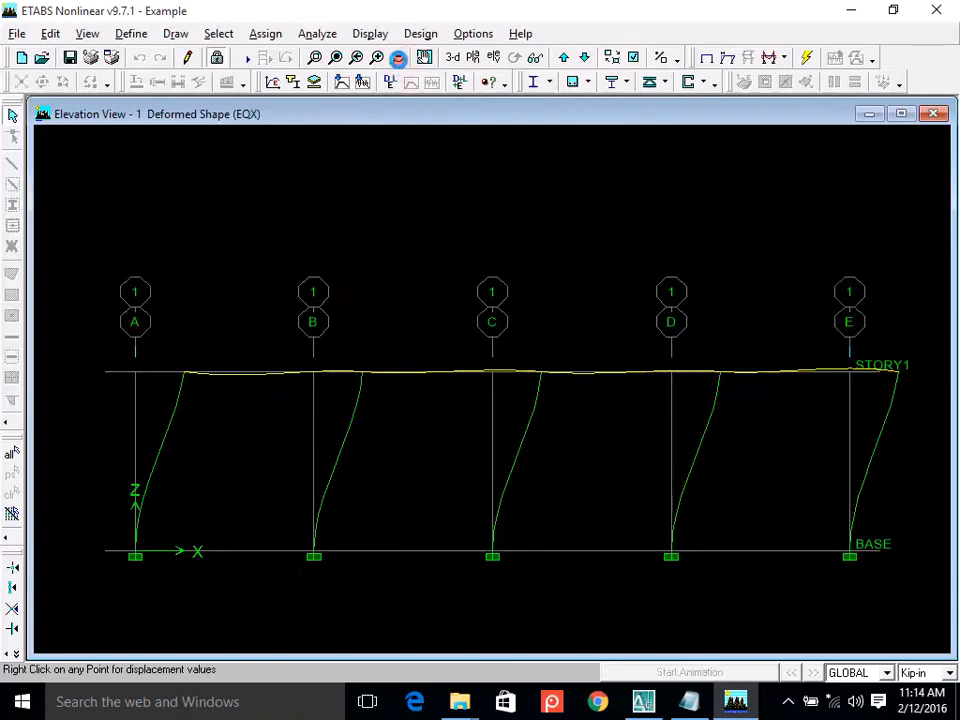
pyautogui.click(398, 58)
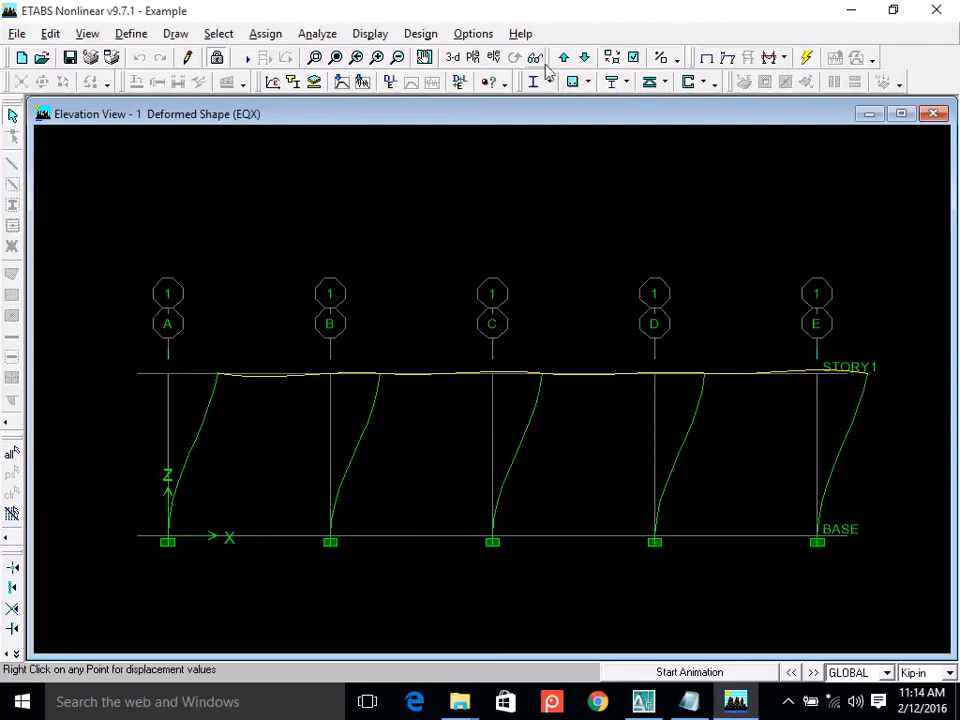
# Return to the 3-D view and display the deformed shape for the EQY static load.
pyautogui.click(453, 57)
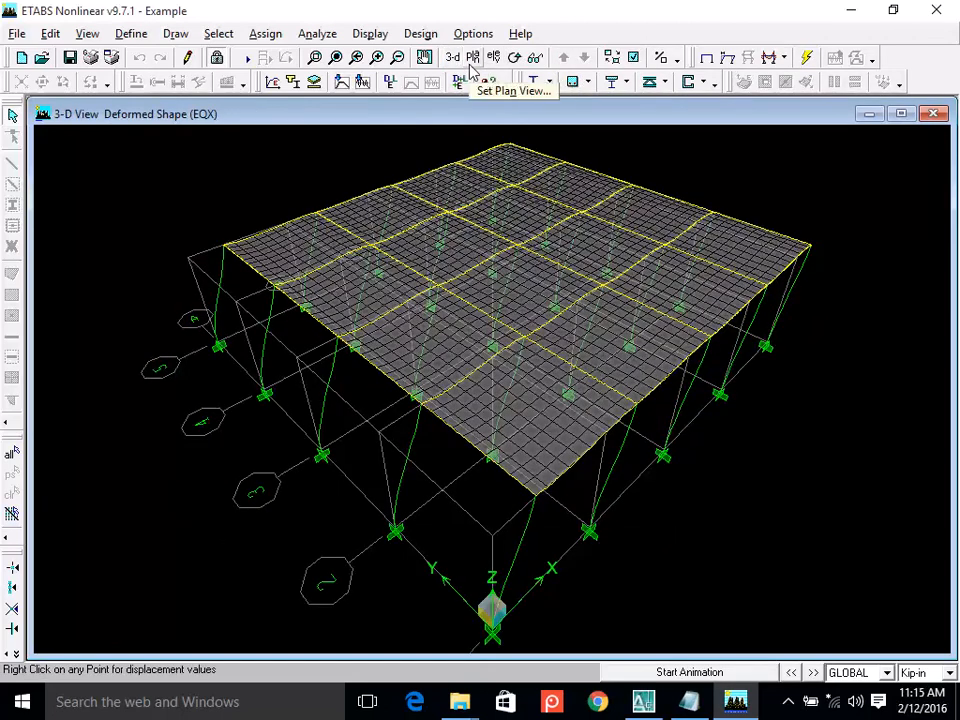
pyautogui.click(398, 57)
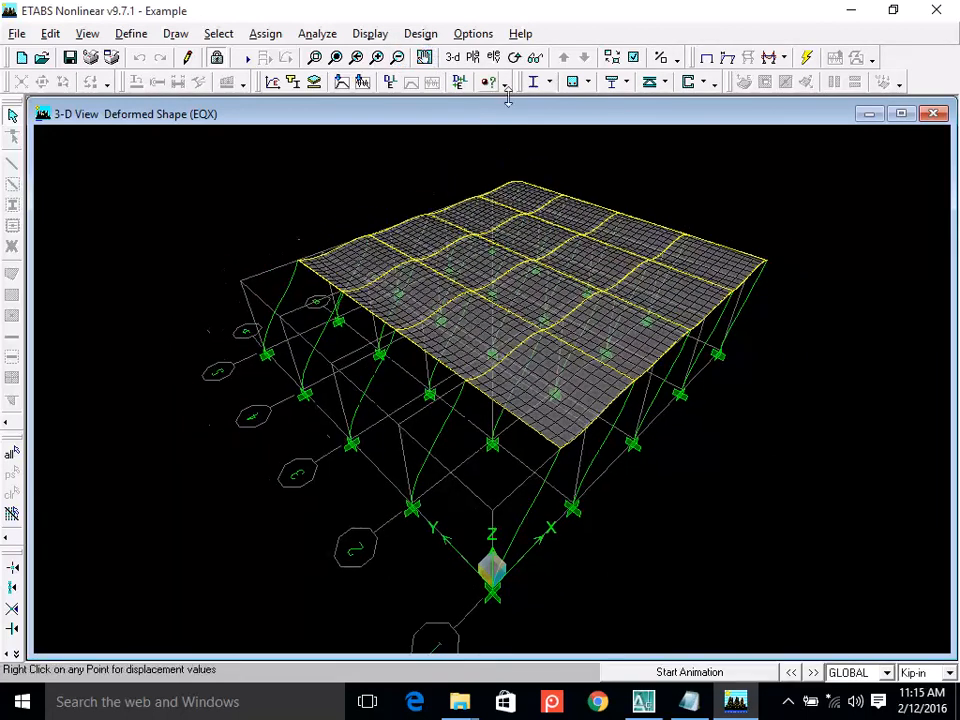
pyautogui.click(727, 58)
pyautogui.click(542, 304)
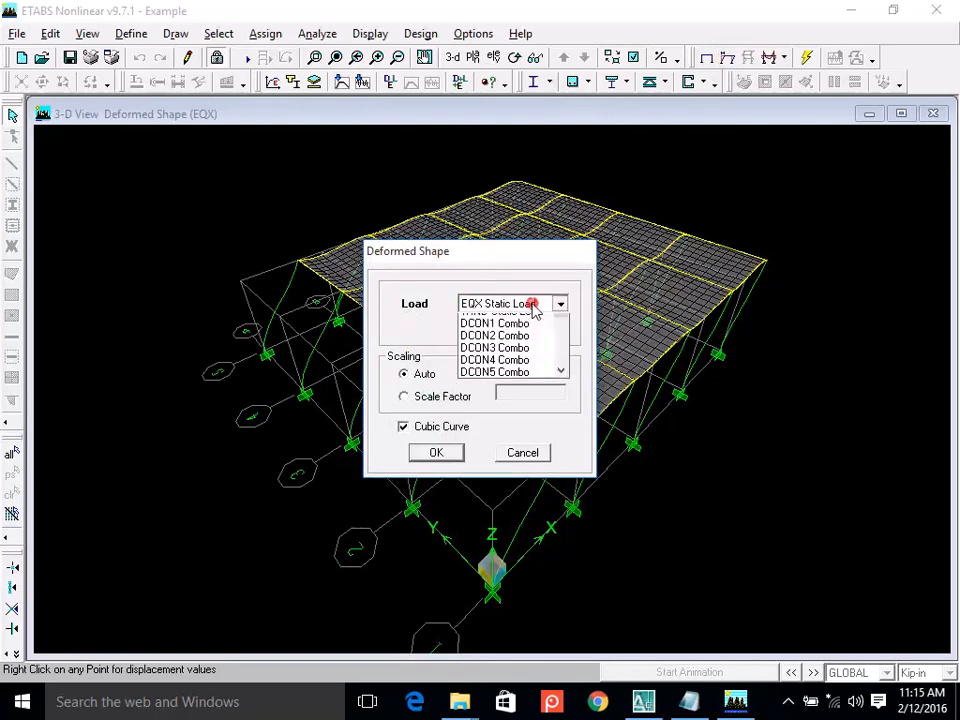
pyautogui.click(536, 333)
pyautogui.click(448, 457)
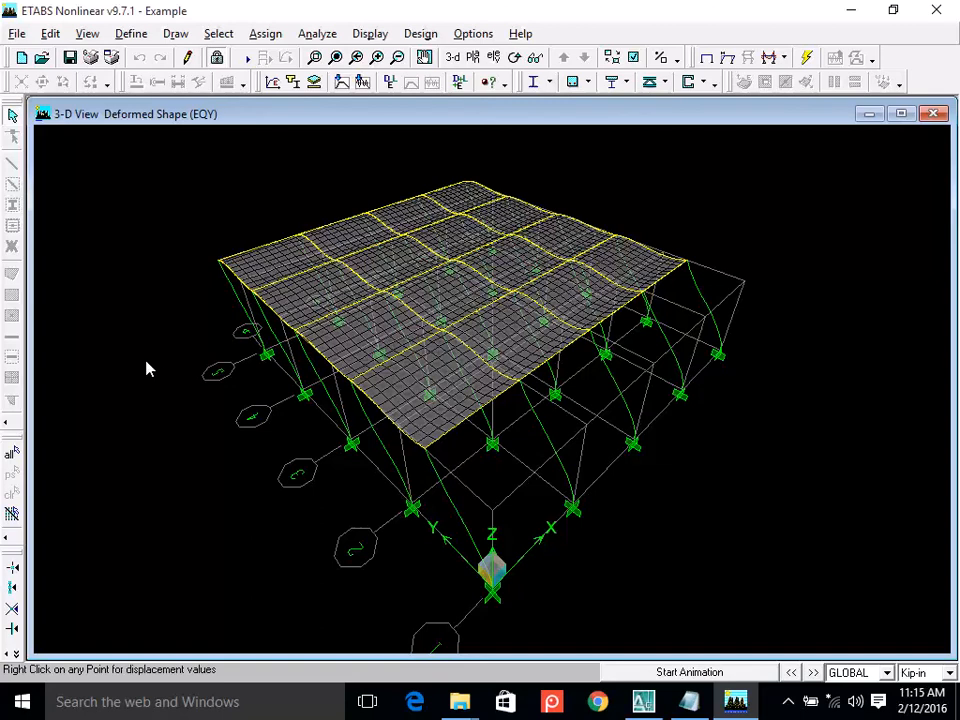
# Show the EQY static load deformed shape in elevation 2.
pyautogui.click(493, 57)
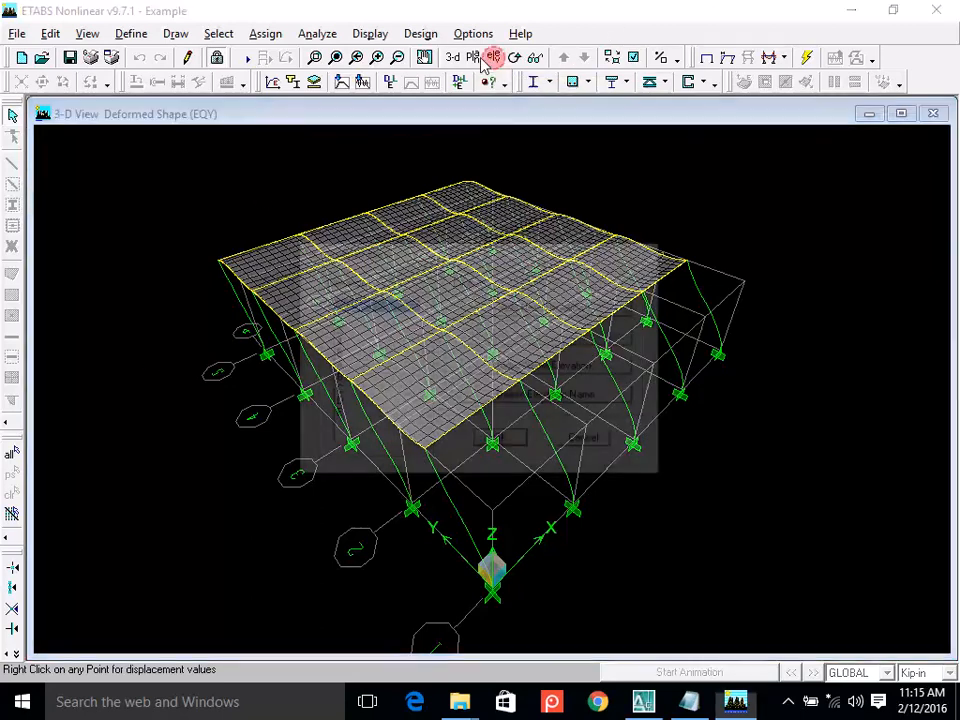
pyautogui.click(345, 317)
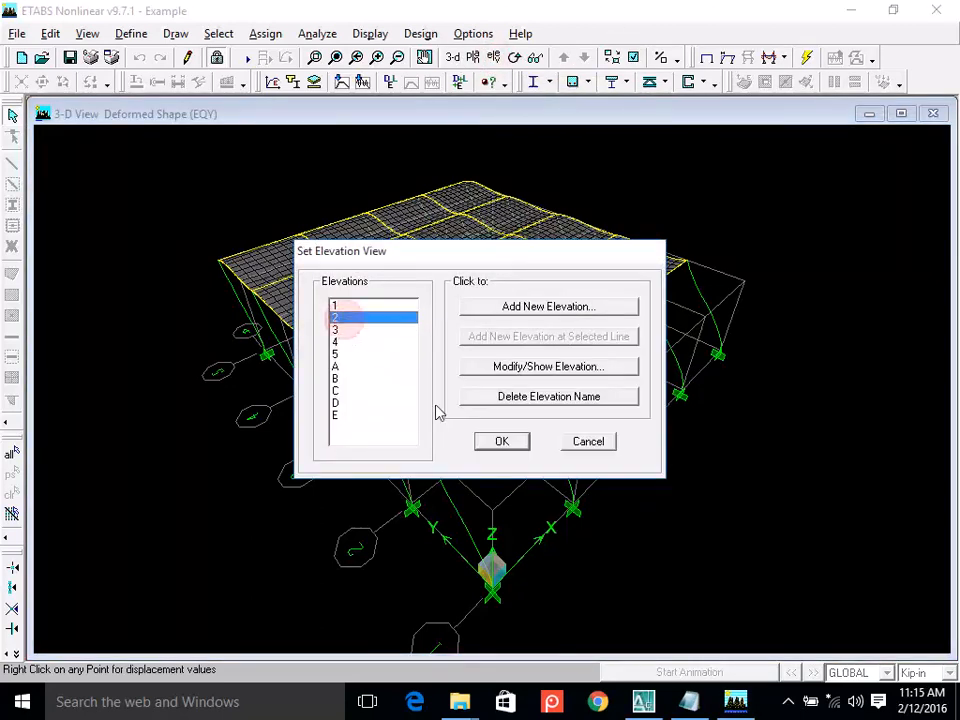
pyautogui.click(503, 442)
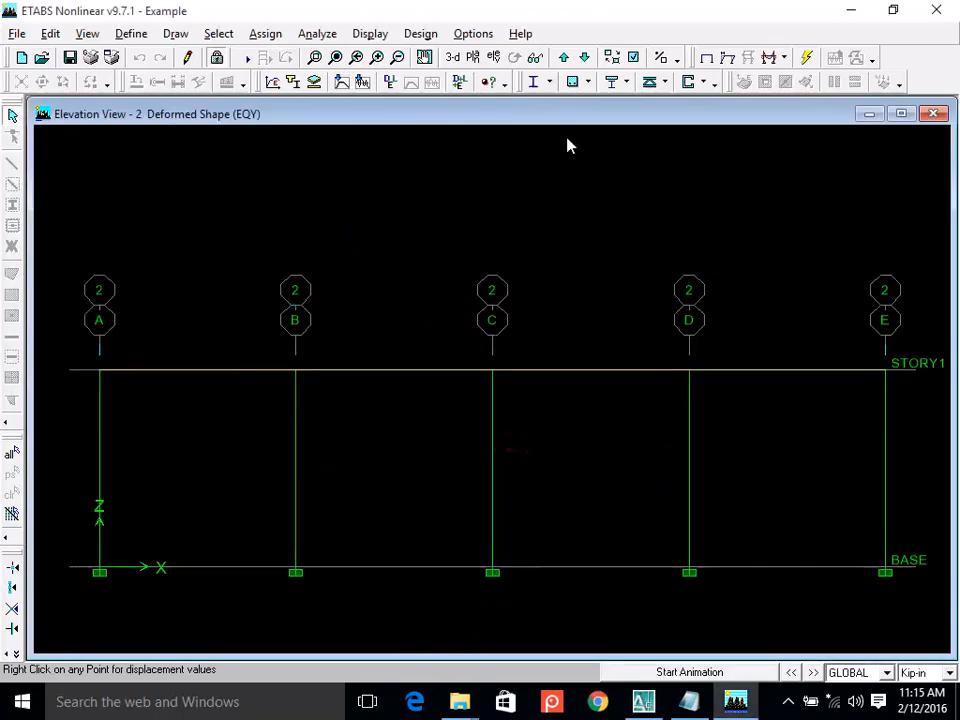
pyautogui.click(494, 58)
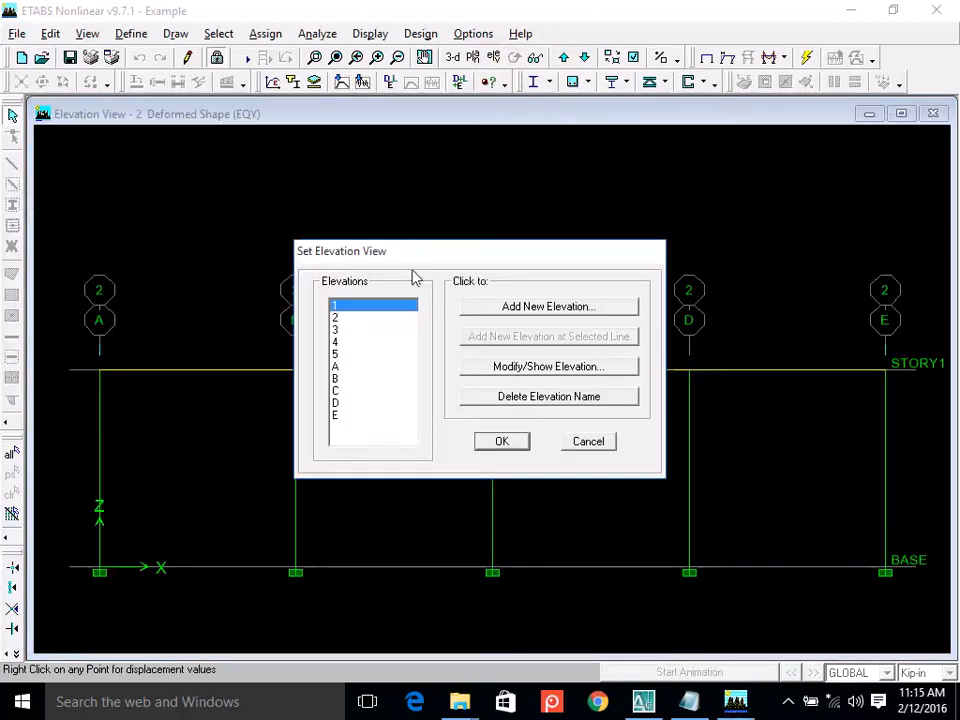
pyautogui.click(338, 318)
pyautogui.click(502, 441)
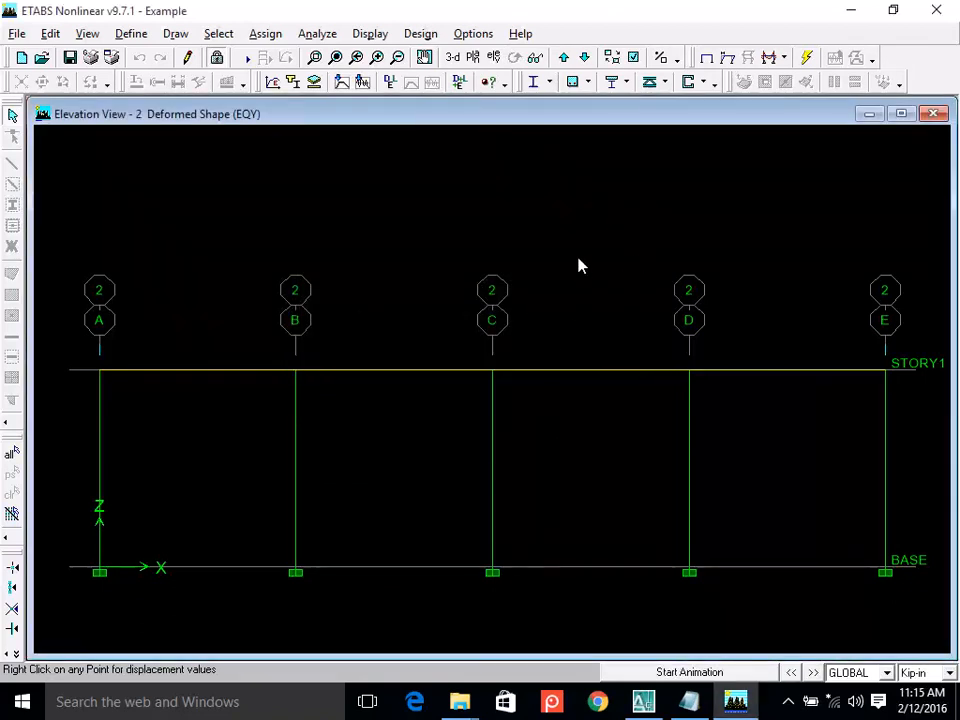
pyautogui.click(727, 59)
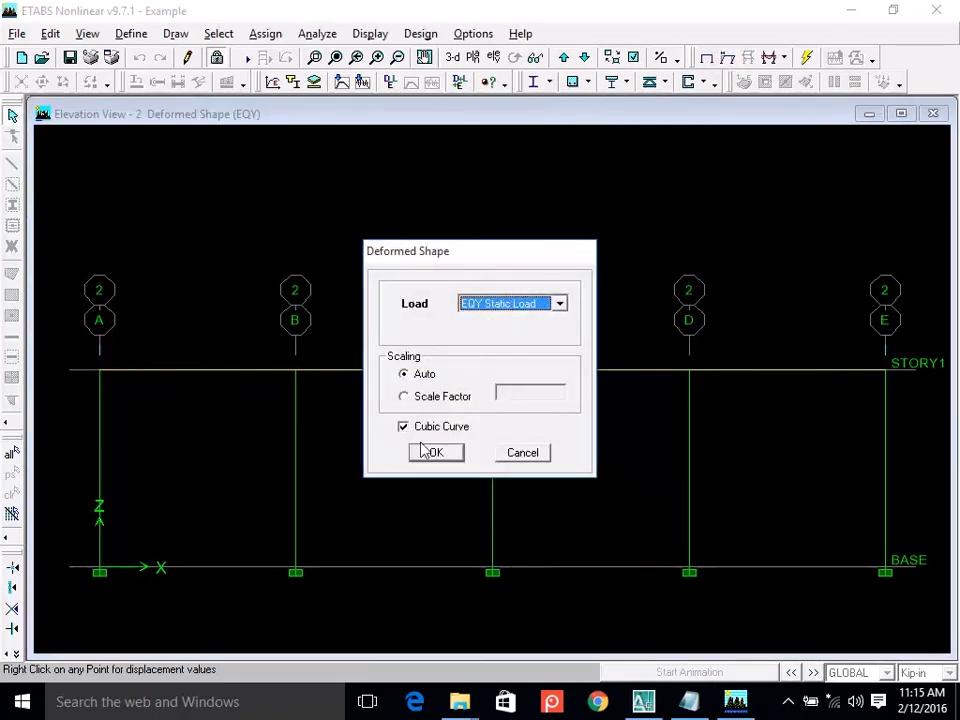
pyautogui.click(435, 455)
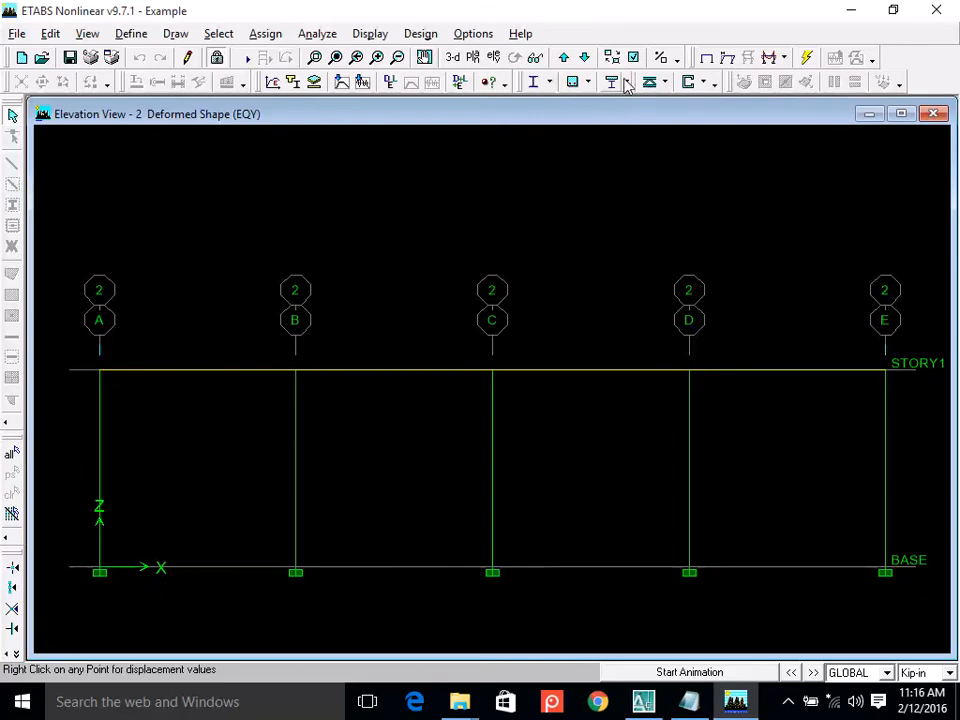
# Switch to elevation A and inspect the EQY point displacements of the STORY1 joint at grid 1.
pyautogui.click(494, 59)
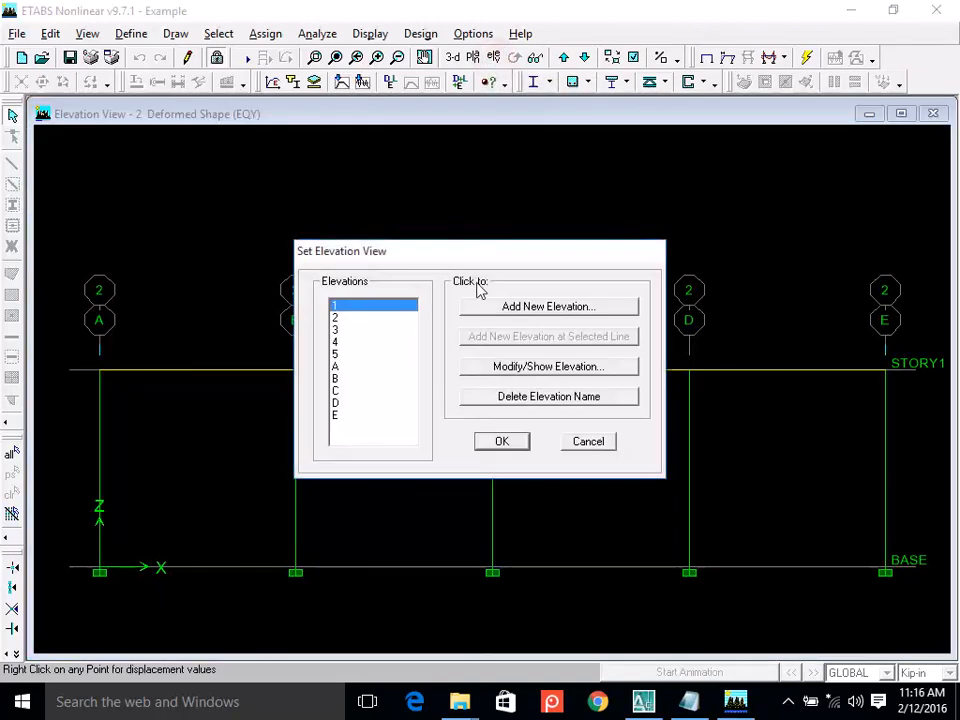
pyautogui.click(352, 367)
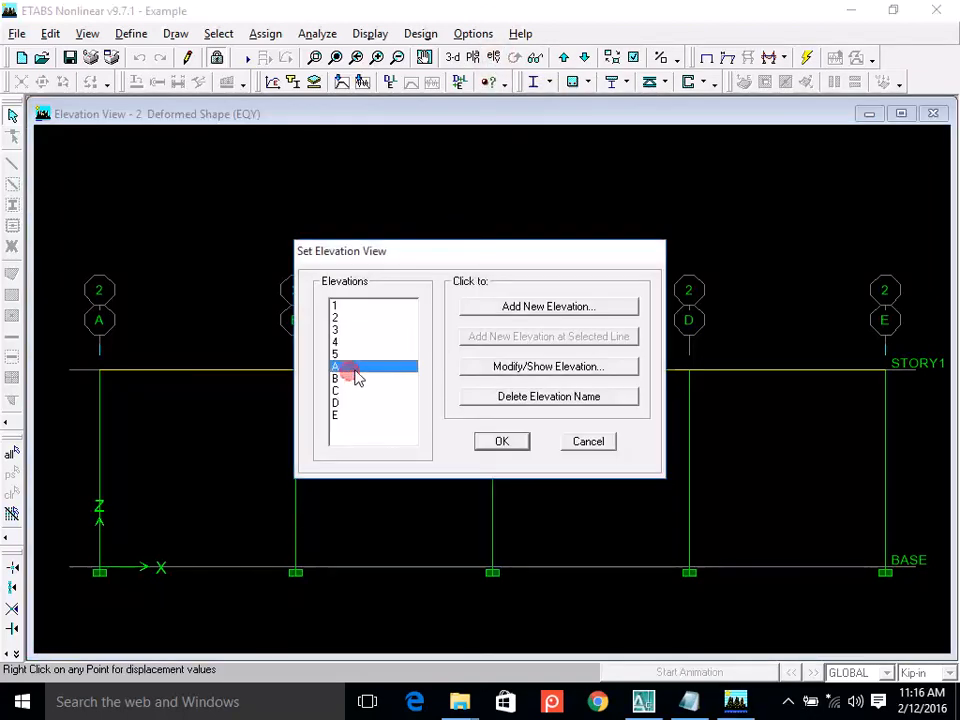
pyautogui.click(506, 445)
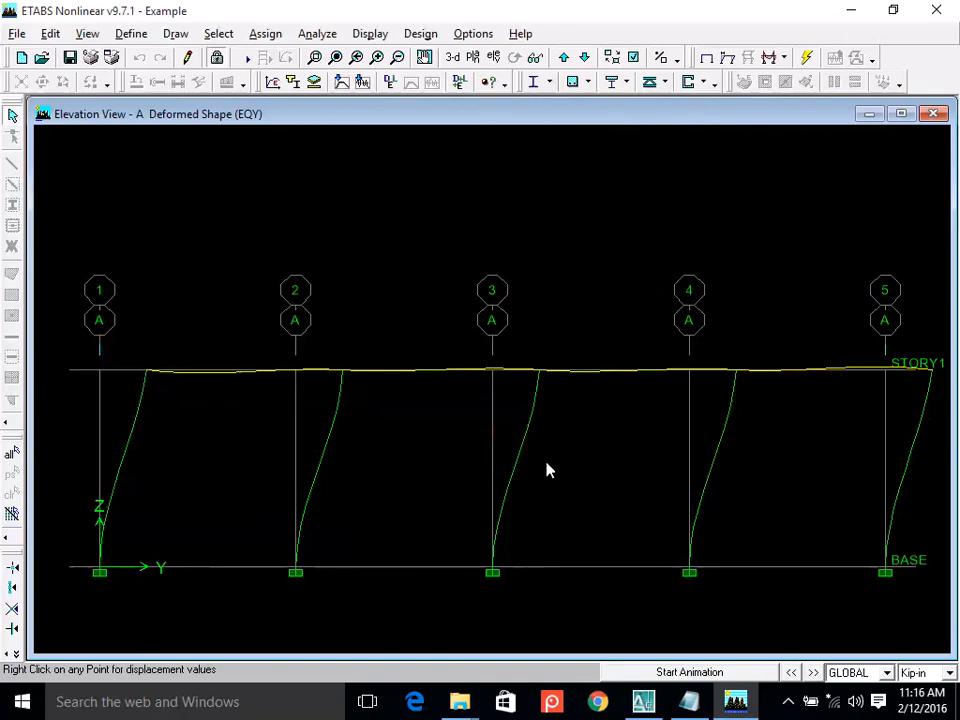
pyautogui.rightClick(149, 374)
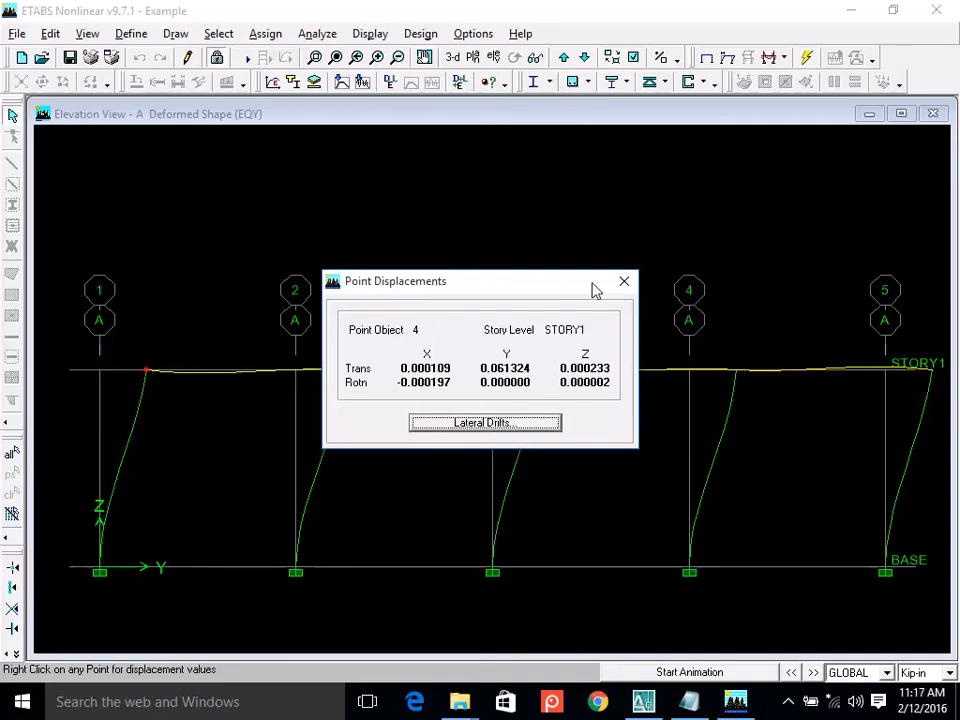
pyautogui.click(623, 281)
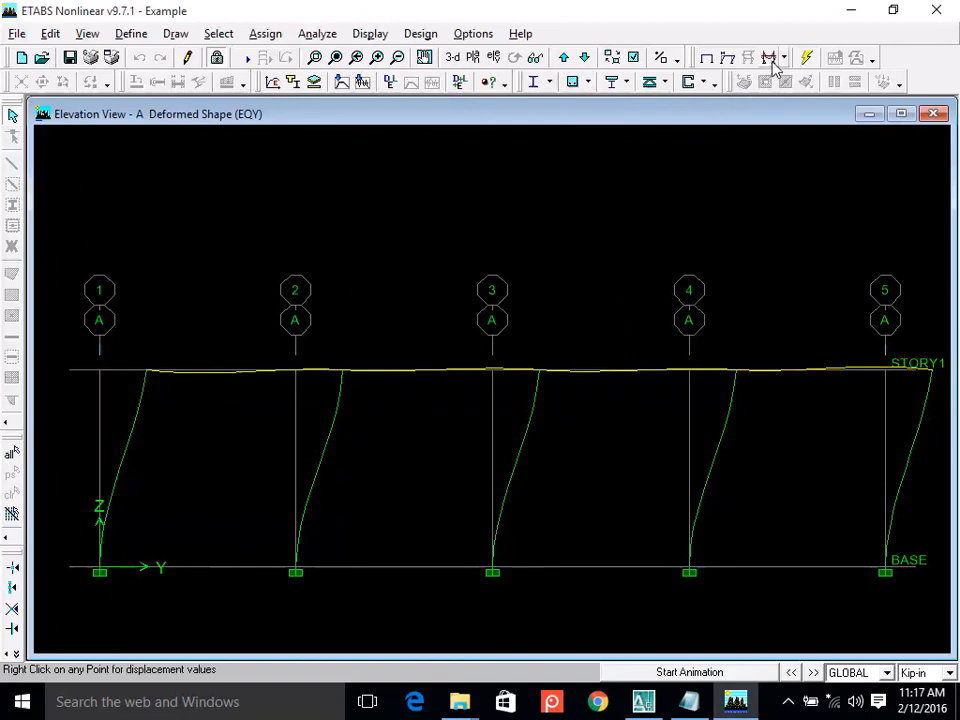
# Change the deformed shape in elevation A to the EQX static load.
pyautogui.click(727, 57)
pyautogui.click(499, 313)
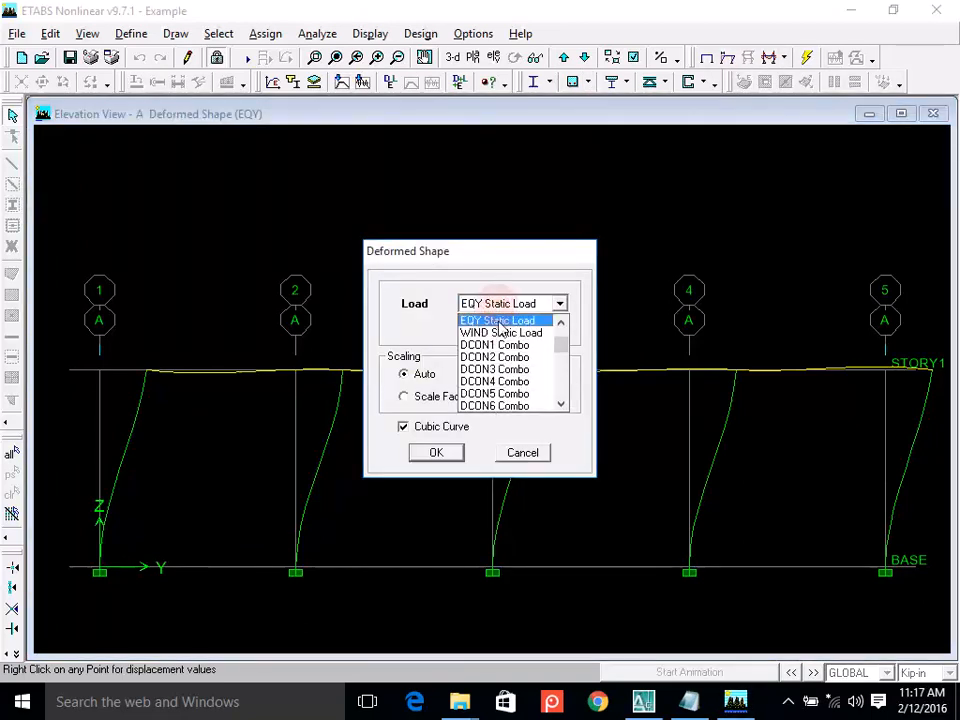
pyautogui.scroll(2, 515, 337)
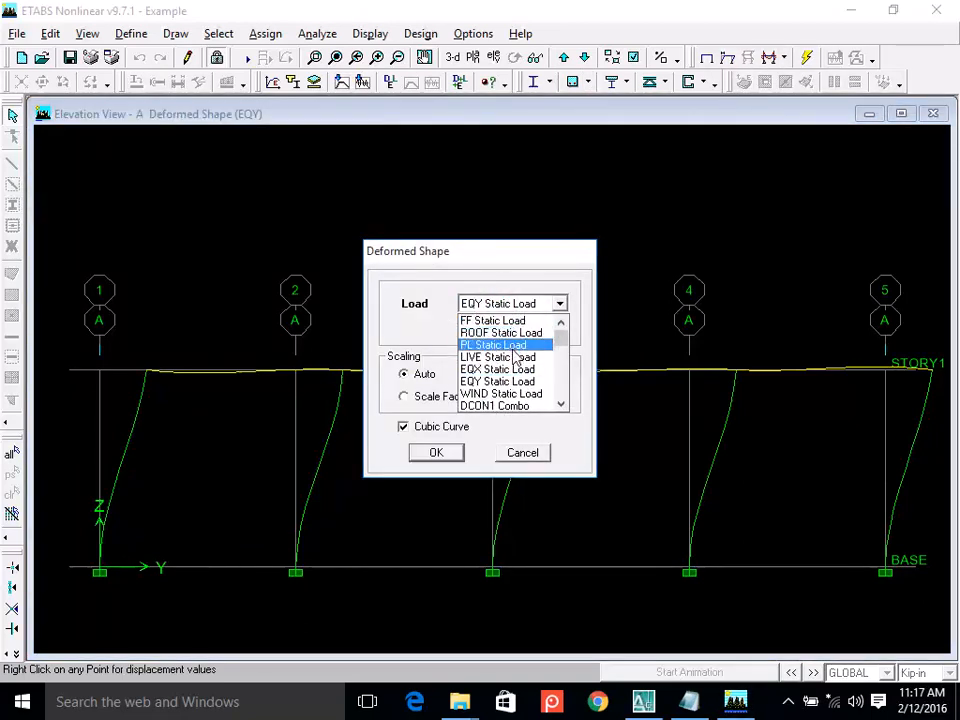
pyautogui.click(497, 369)
pyautogui.click(434, 452)
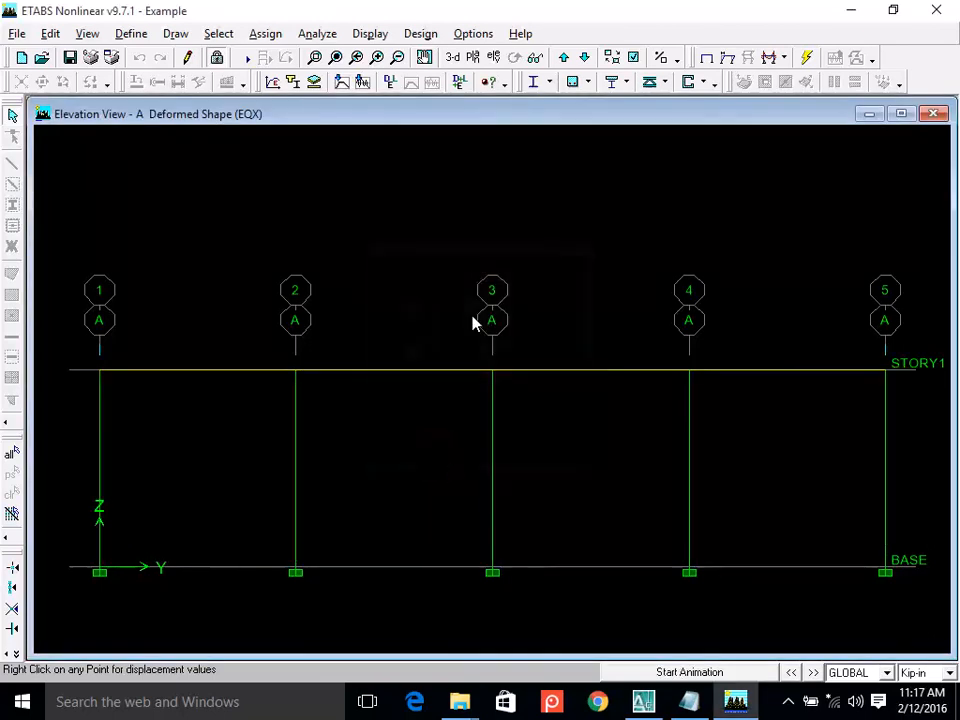
# Switch to elevation 1 and inspect the EQX point displacements of the STORY1 joint at grid A.
pyautogui.click(494, 57)
pyautogui.click(365, 304)
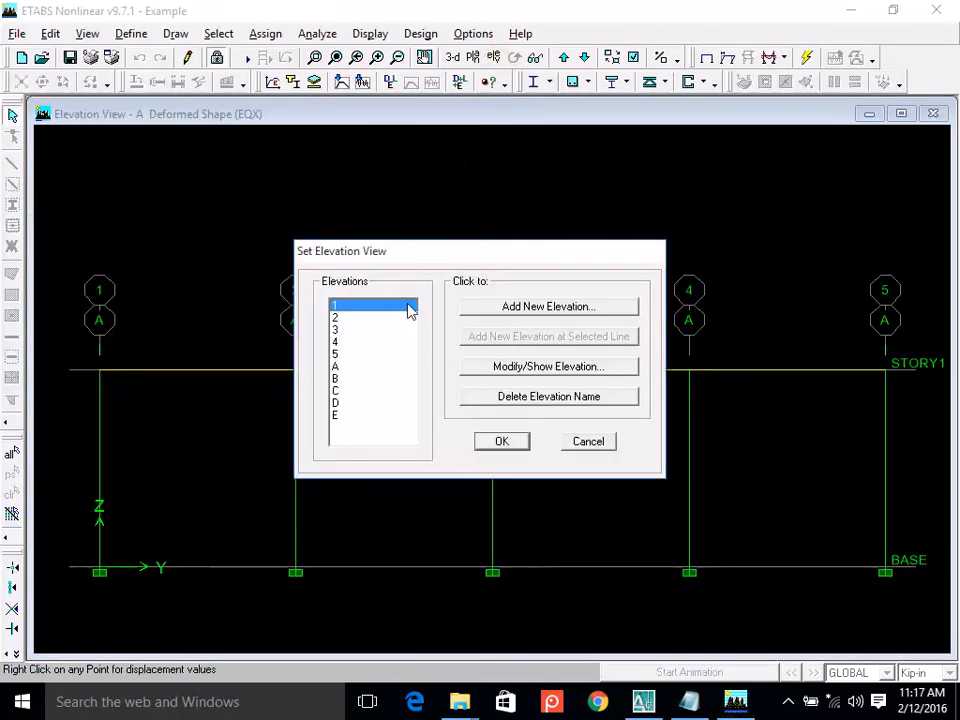
pyautogui.click(501, 440)
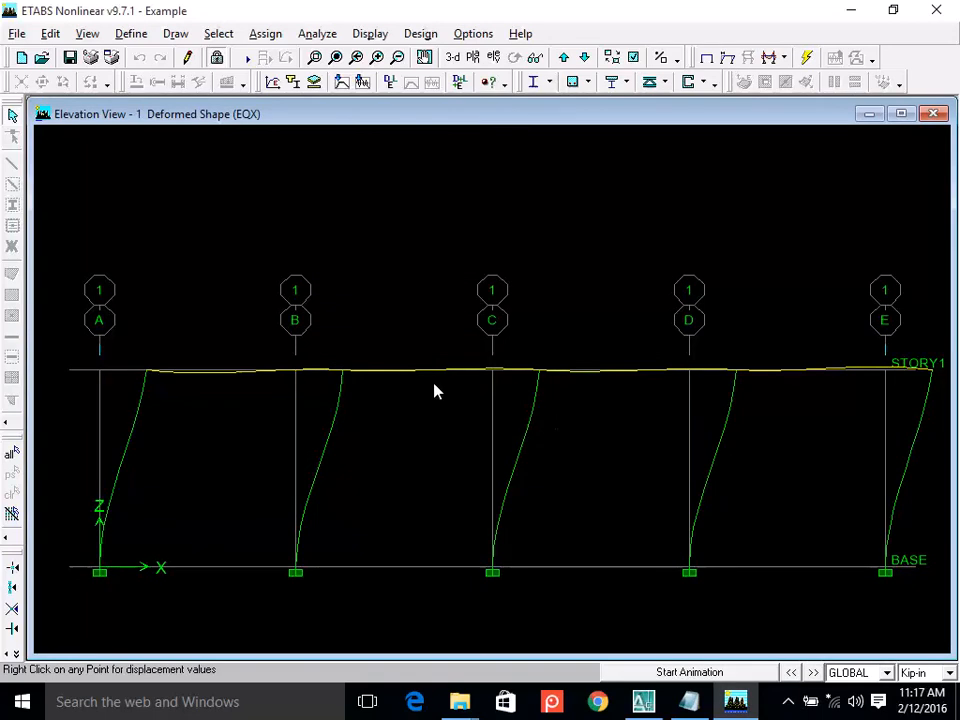
pyautogui.rightClick(147, 374)
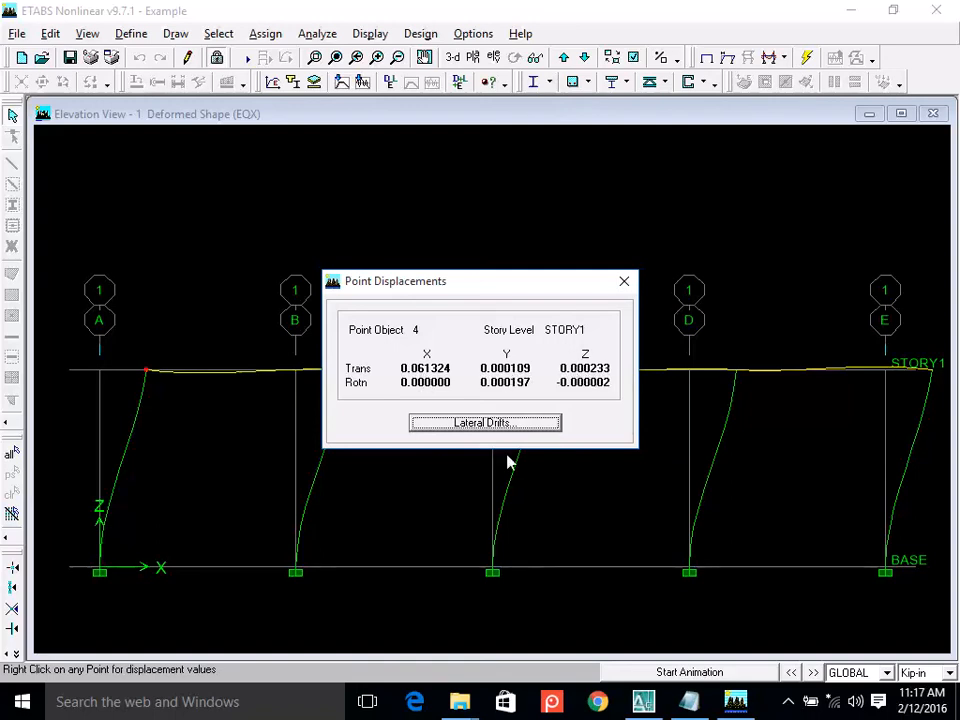
pyautogui.click(623, 283)
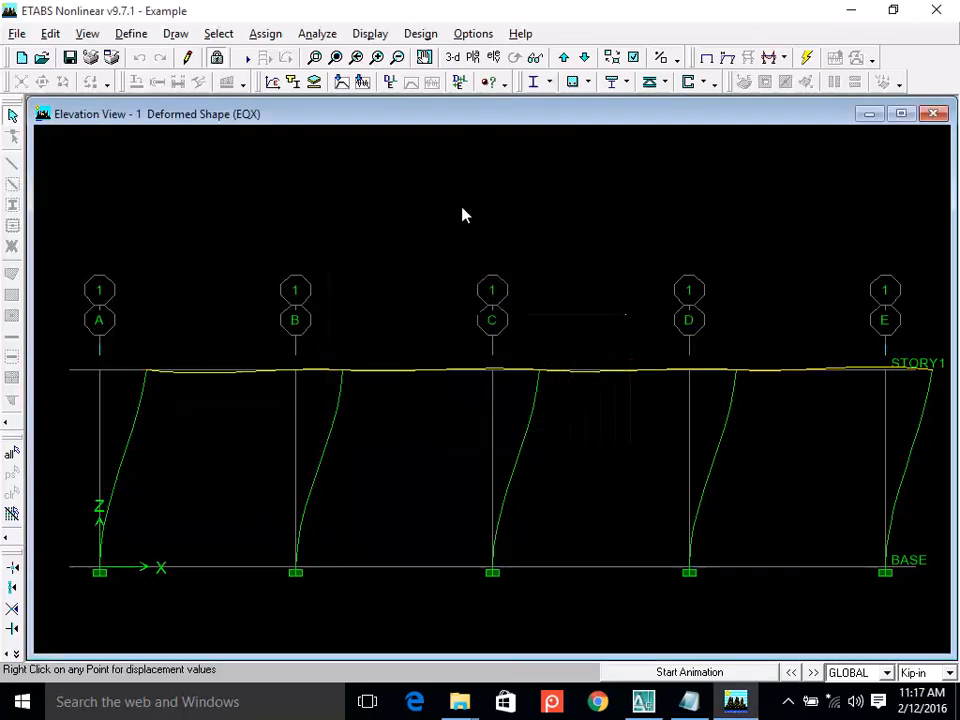
# Show the EQX deformed shape in the 3-D view and set the speaker volume to 0.
pyautogui.click(452, 58)
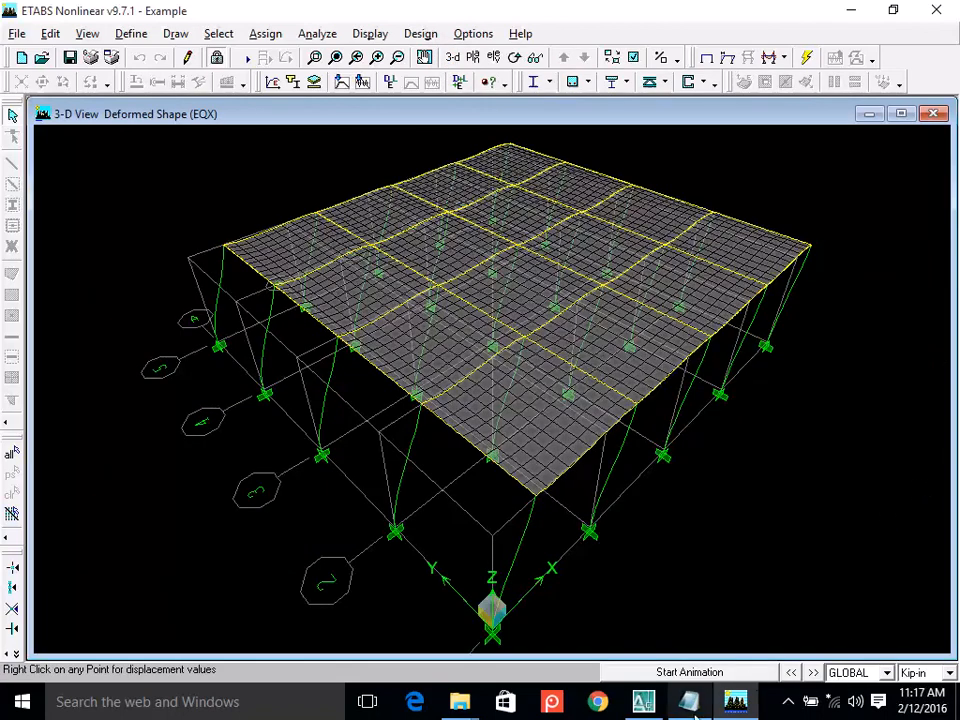
pyautogui.click(858, 703)
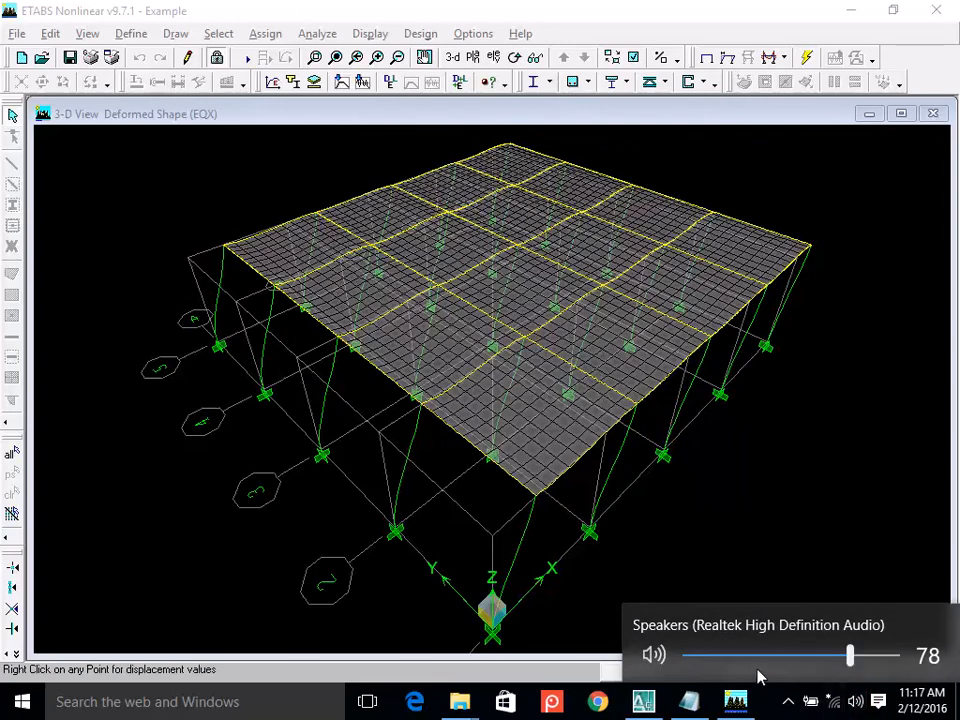
pyautogui.click(687, 657)
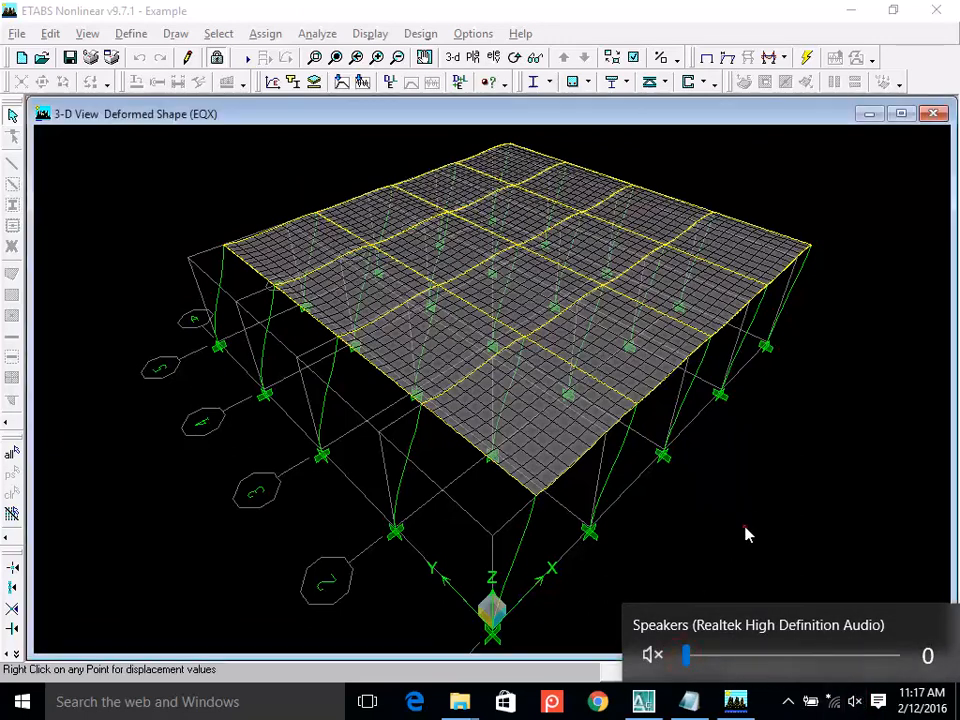
pyautogui.click(750, 610)
# Play the animation of the EQX deformed shape in the 3-D view and stop it.
pyautogui.click(712, 672)
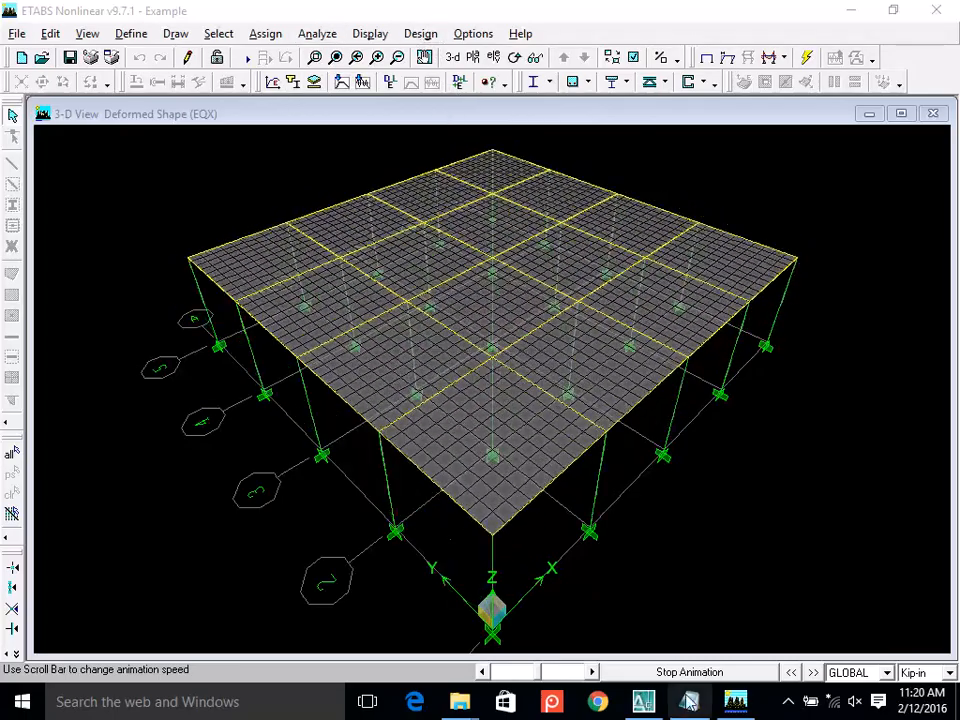
pyautogui.click(688, 672)
# Review the available and selected load combinations for concrete frame design, then close the selection without changes.
pyautogui.click(422, 34)
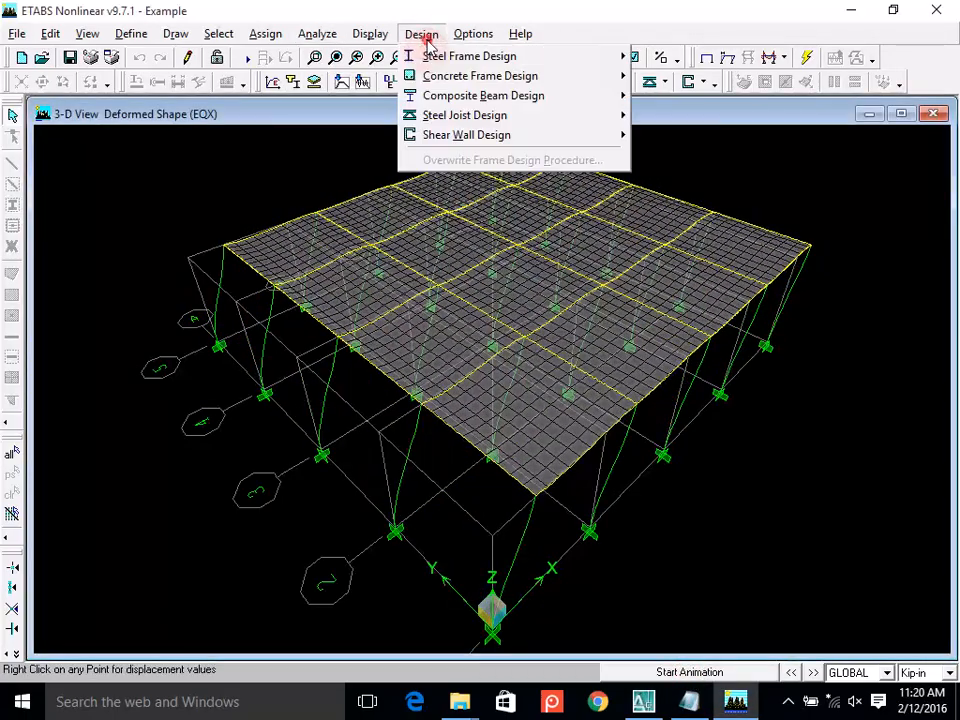
pyautogui.moveTo(480, 76)
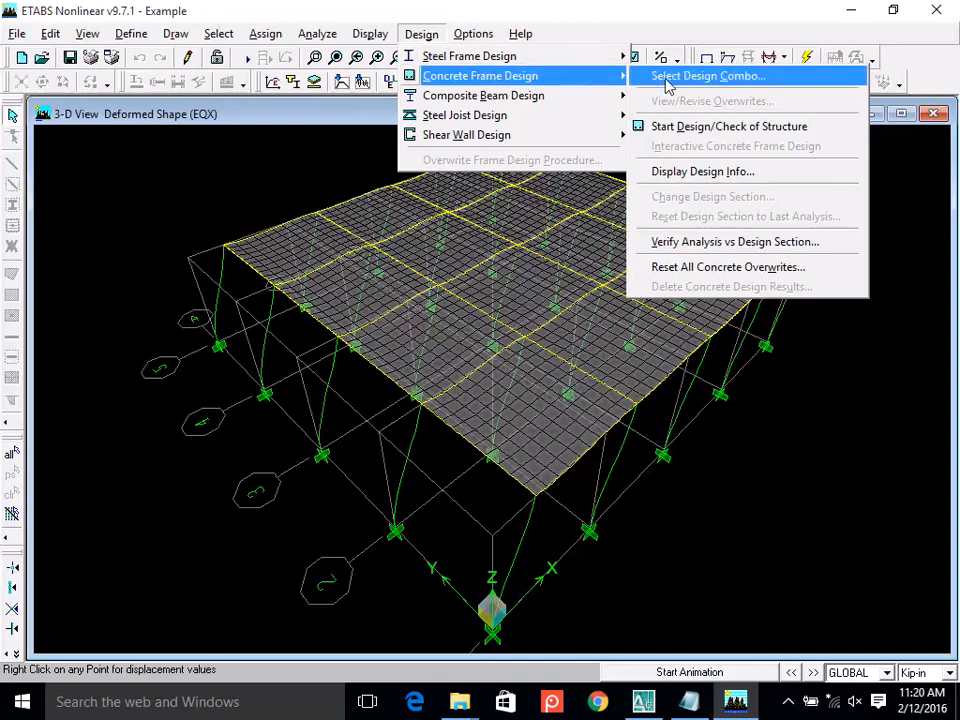
pyautogui.click(708, 80)
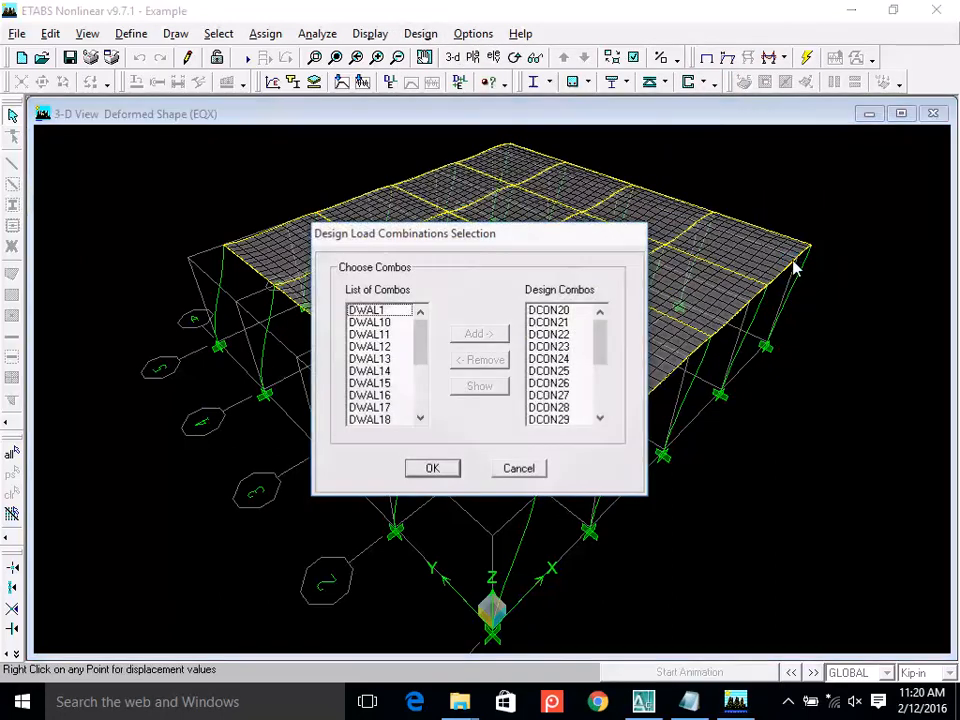
pyautogui.moveTo(605, 340); pyautogui.dragTo(598, 407)
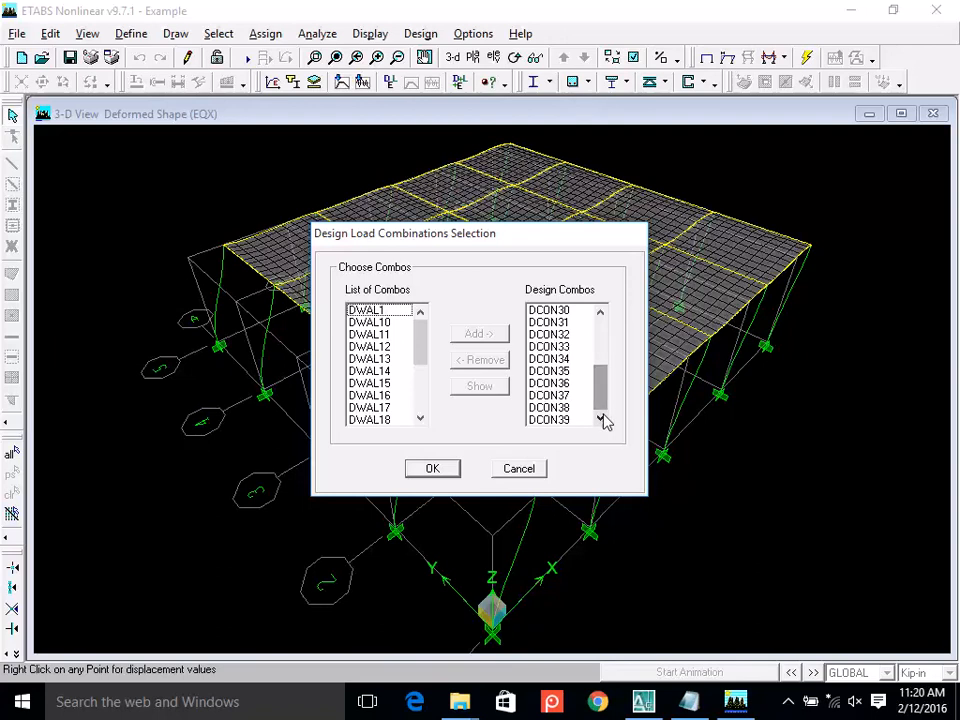
pyautogui.moveTo(605, 402); pyautogui.dragTo(608, 340)
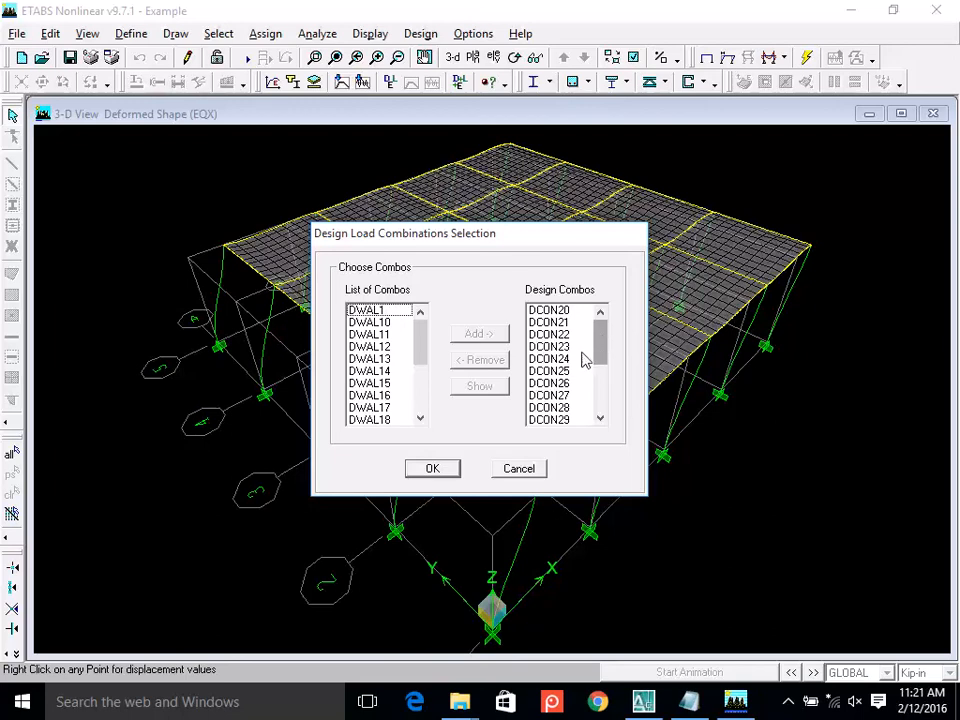
pyautogui.moveTo(601, 330); pyautogui.dragTo(612, 414)
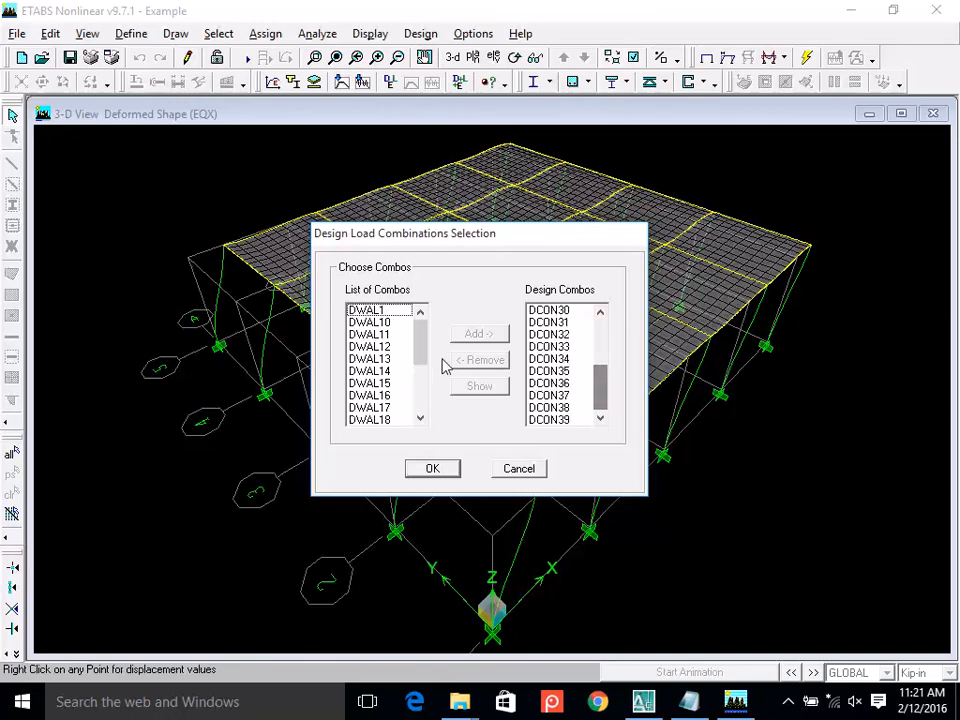
pyautogui.moveTo(421, 345)
pyautogui.mouseDown()
pyautogui.moveTo(417, 420)
pyautogui.moveTo(435, 328)
pyautogui.mouseUp()
pyautogui.click(514, 469)
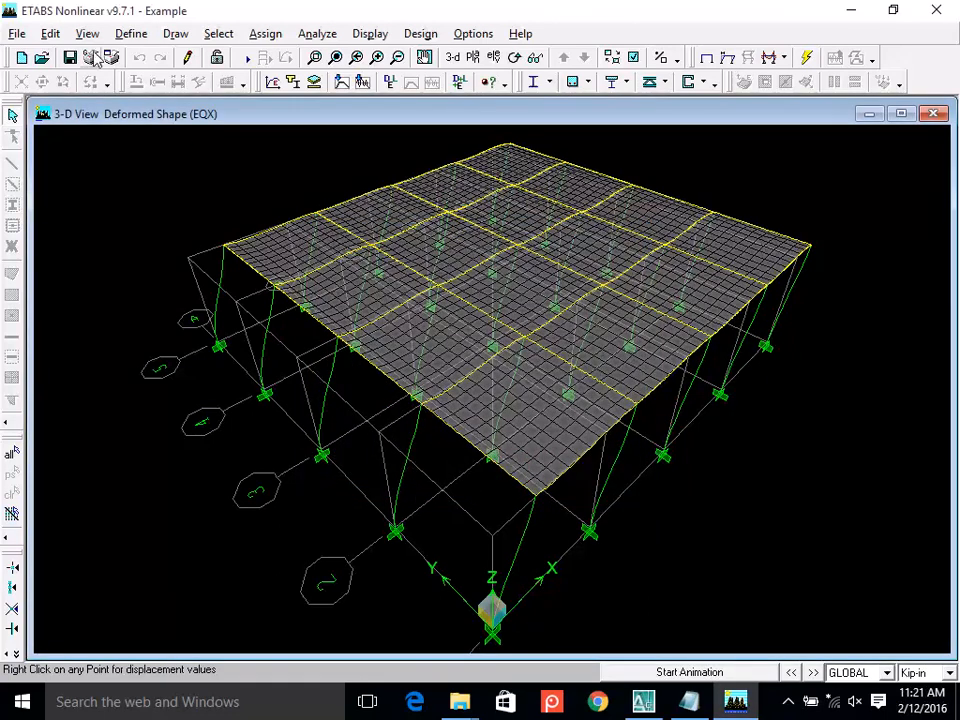
pyautogui.click(121, 36)
pyautogui.moveTo(95, 38)
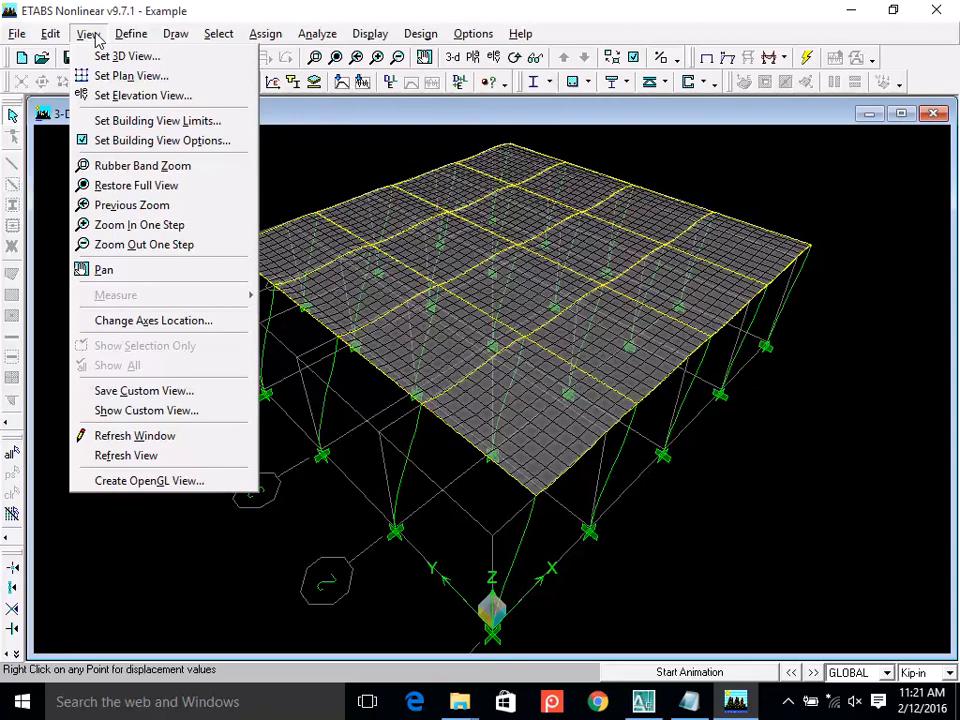
pyautogui.click(418, 152)
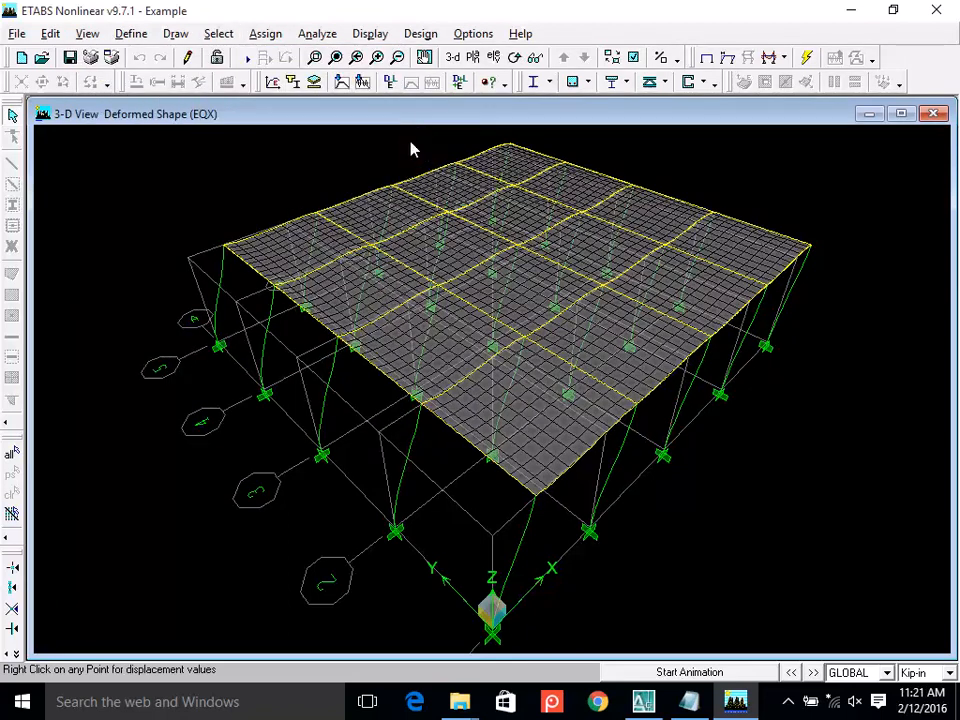
# Reopen the concrete frame design combo selection and inspect the load cases and scale factors of DCON20.
pyautogui.click(421, 34)
pyautogui.moveTo(510, 96)
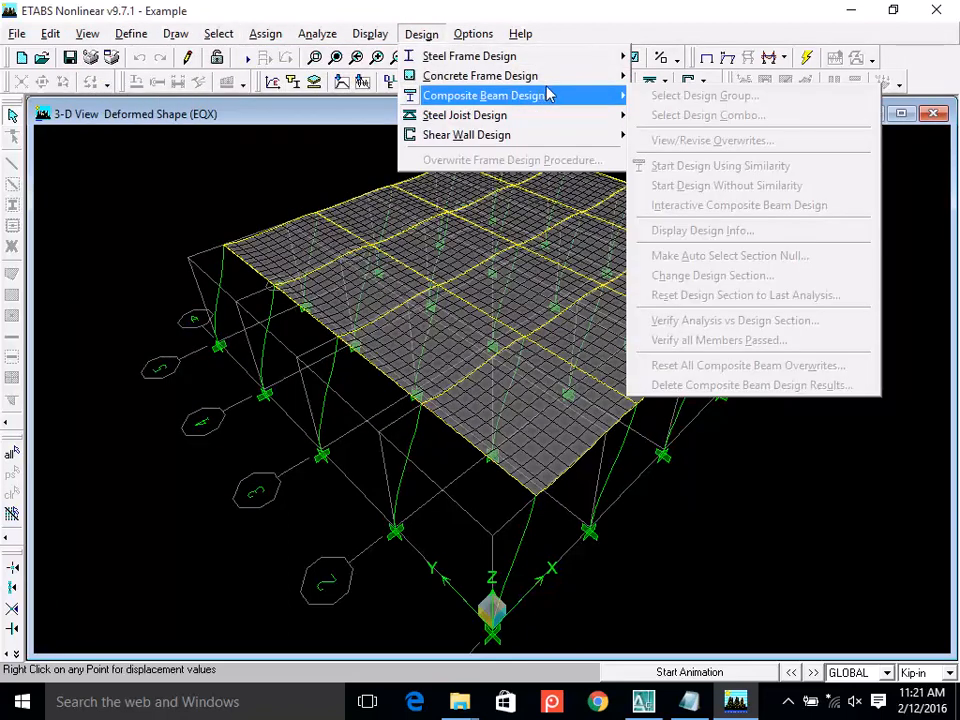
pyautogui.moveTo(605, 76)
pyautogui.click(655, 76)
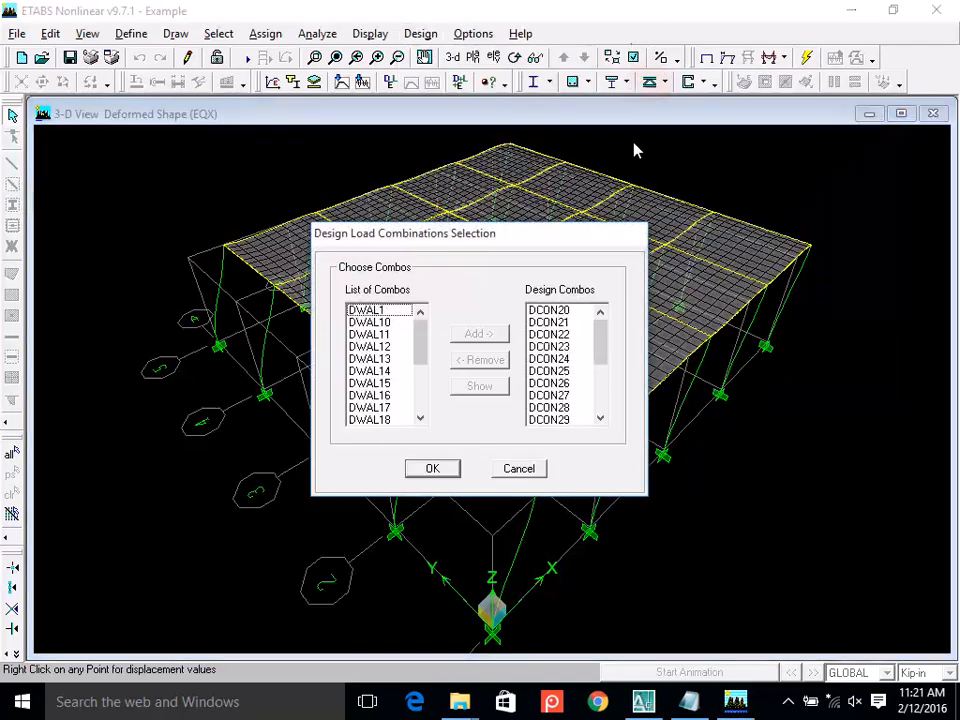
pyautogui.moveTo(602, 354); pyautogui.dragTo(615, 332)
pyautogui.click(558, 311)
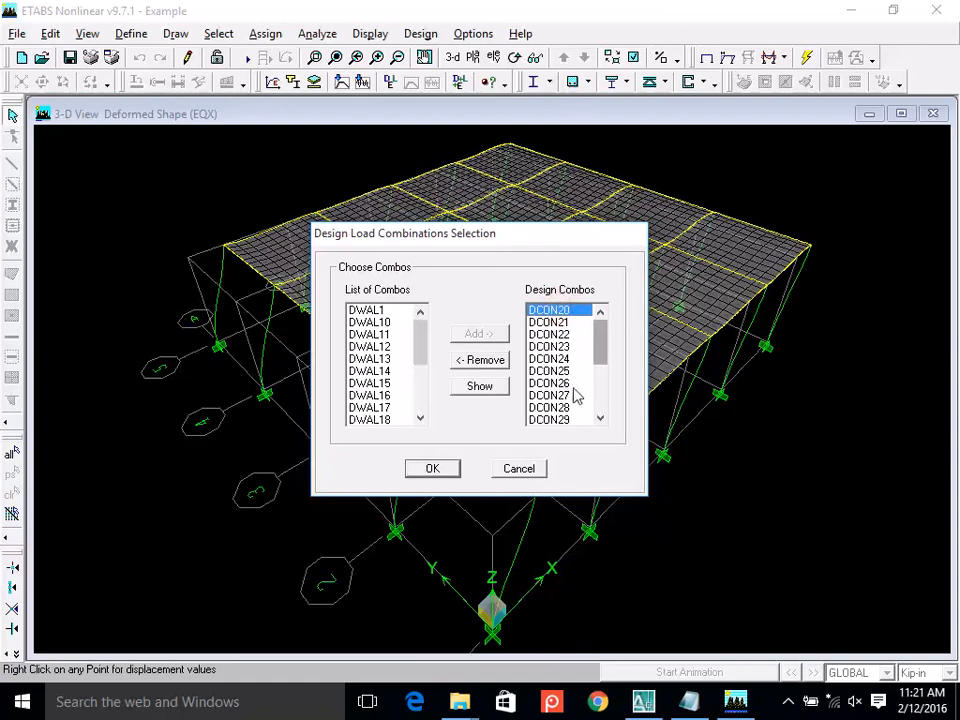
pyautogui.click(478, 386)
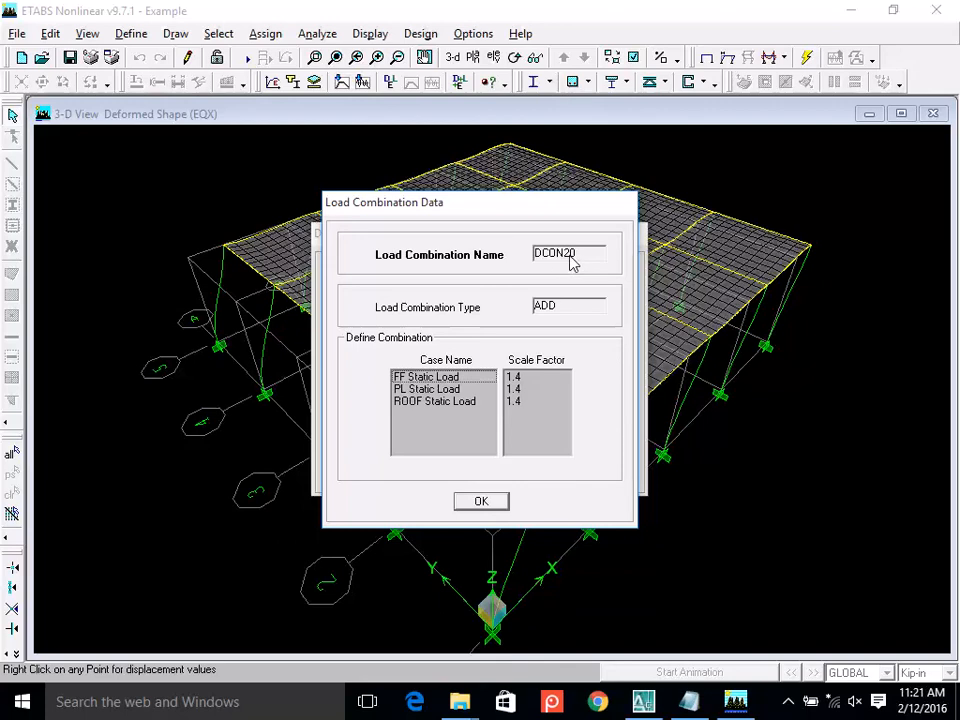
pyautogui.click(441, 379)
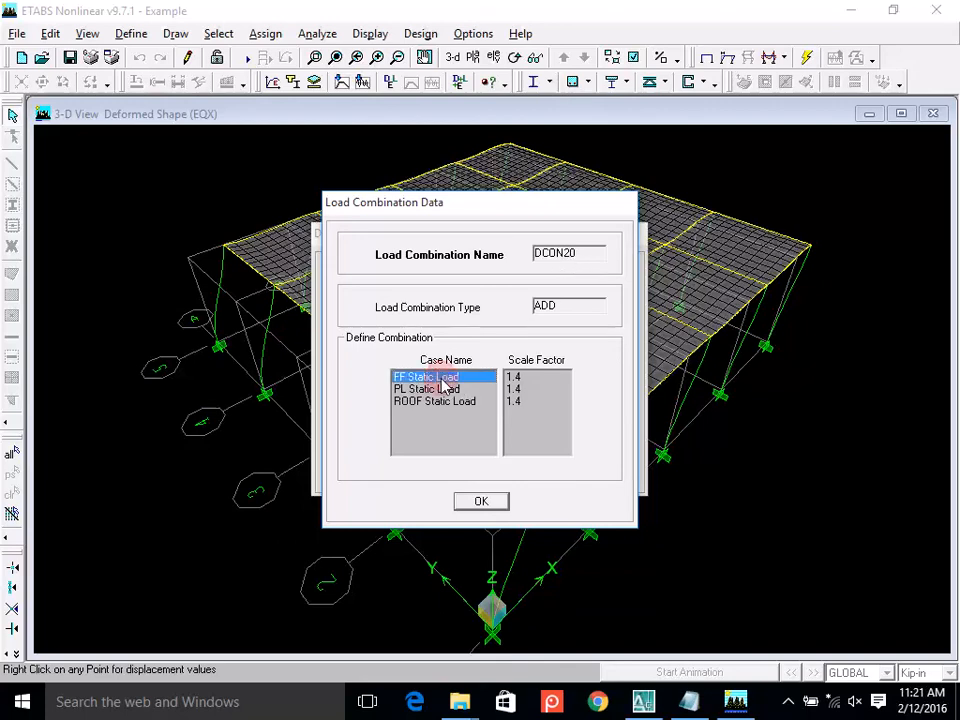
pyautogui.click(442, 390)
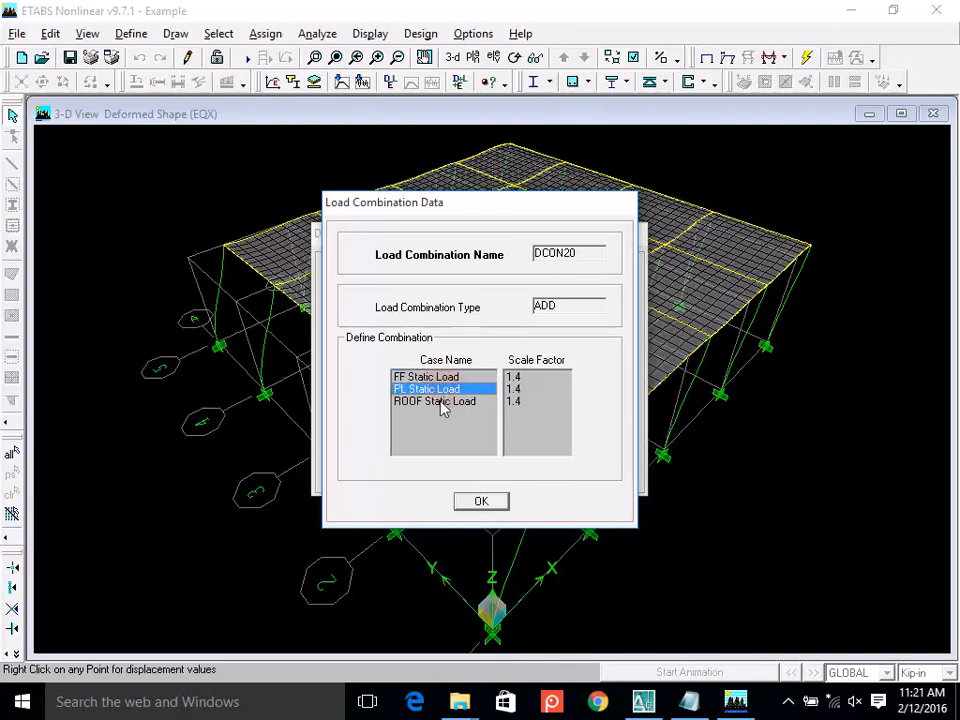
pyautogui.click(443, 401)
pyautogui.click(484, 503)
# Inspect the load cases and scale factors of design combination DCON21.
pyautogui.click(555, 322)
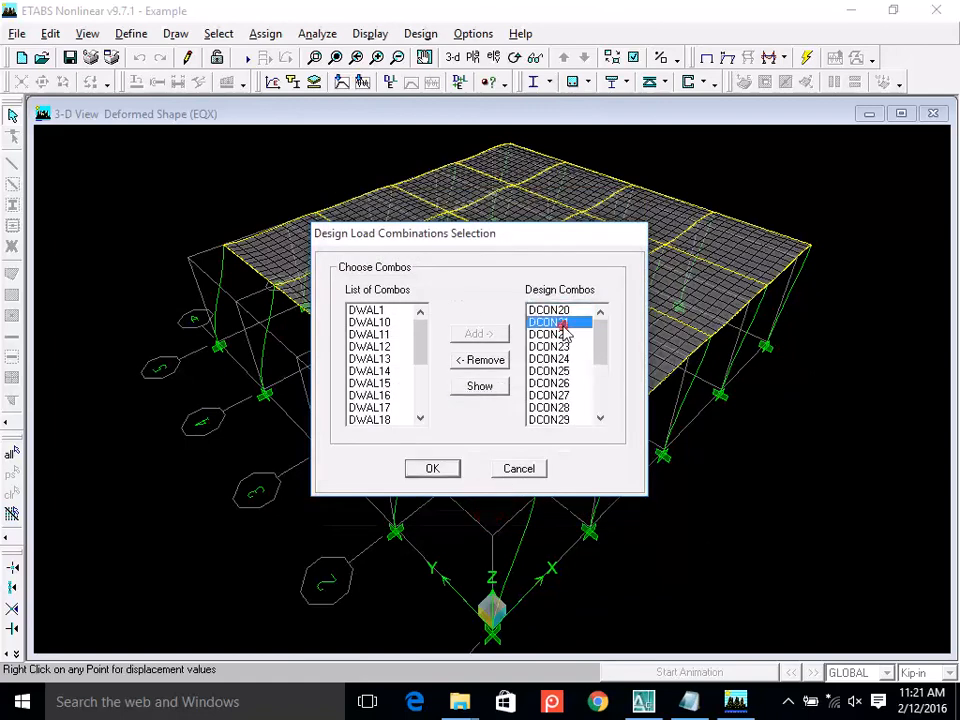
pyautogui.click(487, 387)
pyautogui.click(510, 376)
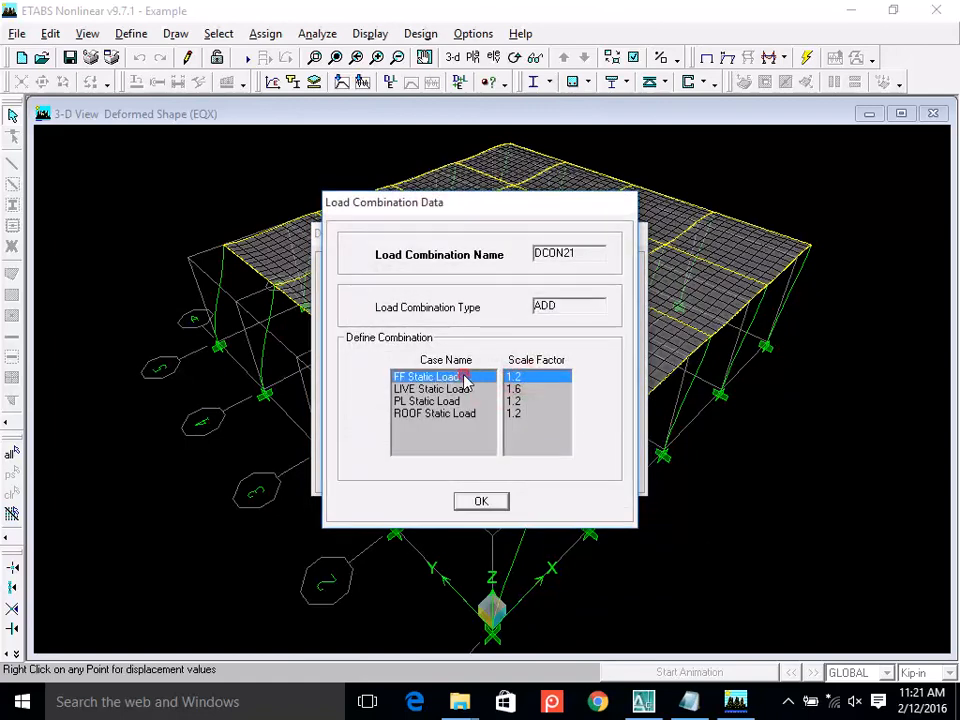
pyautogui.click(516, 389)
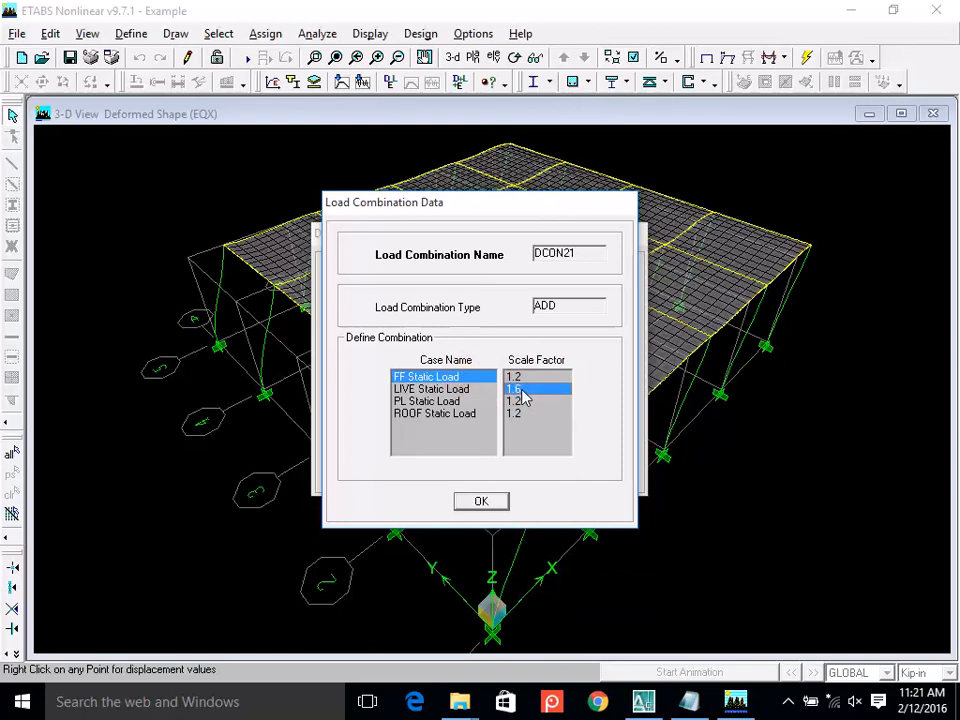
pyautogui.click(489, 501)
# Examine each load case and its scale factor in design combination DCON22, from FF through WIND.
pyautogui.click(547, 335)
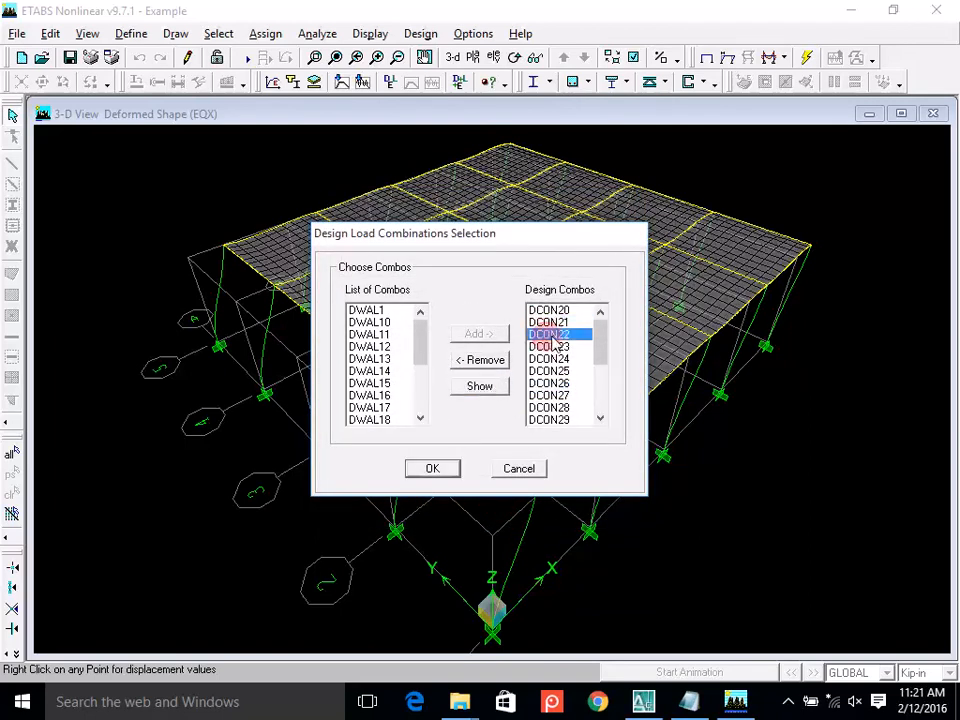
pyautogui.click(482, 387)
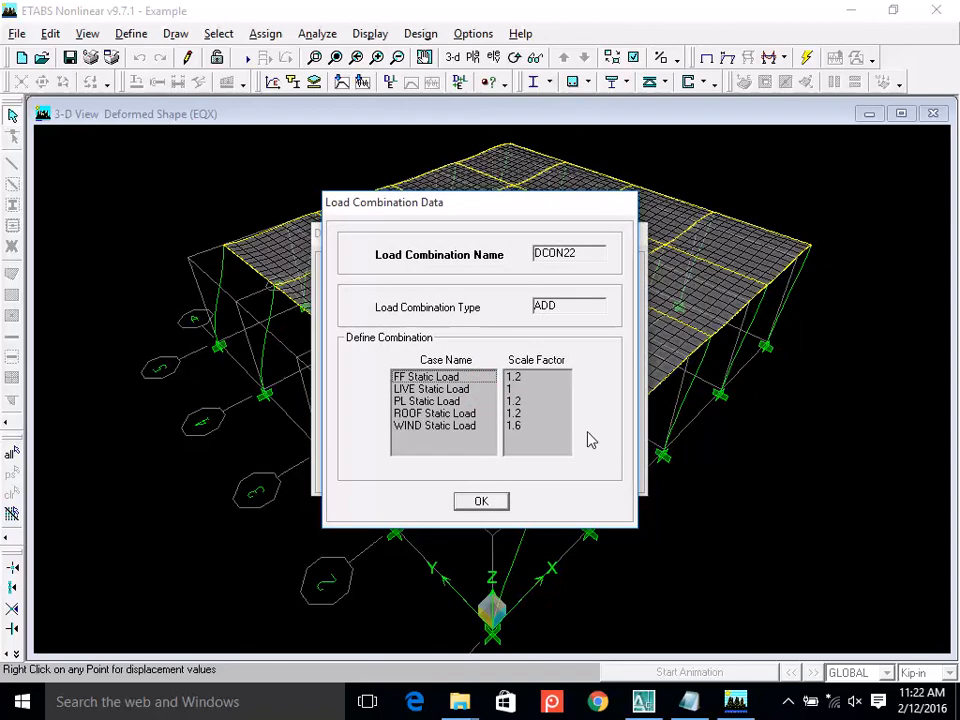
pyautogui.click(443, 379)
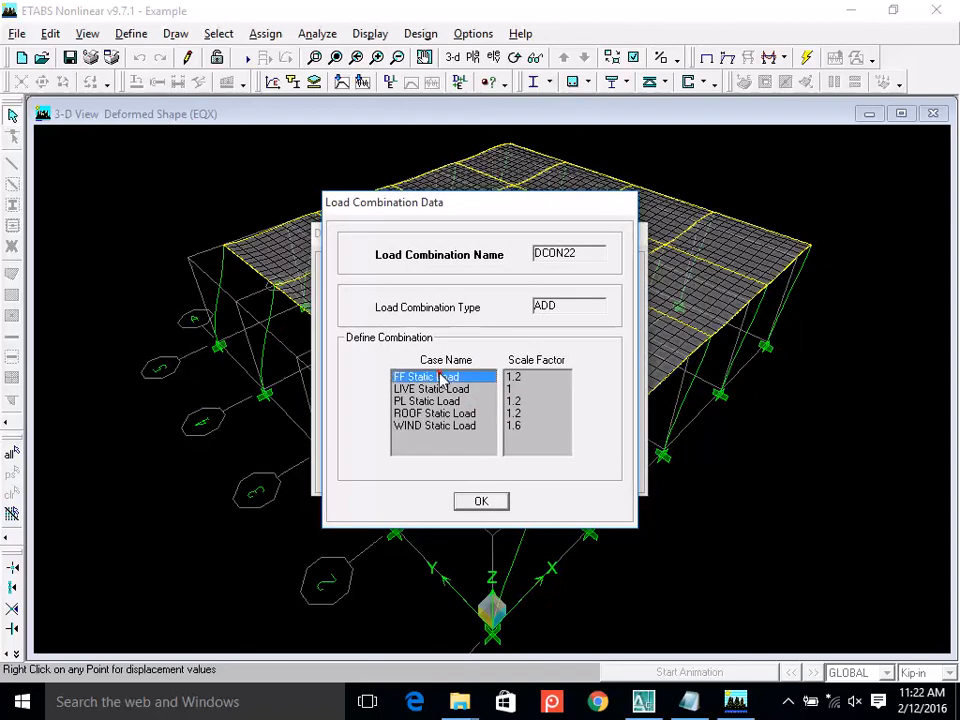
pyautogui.click(520, 378)
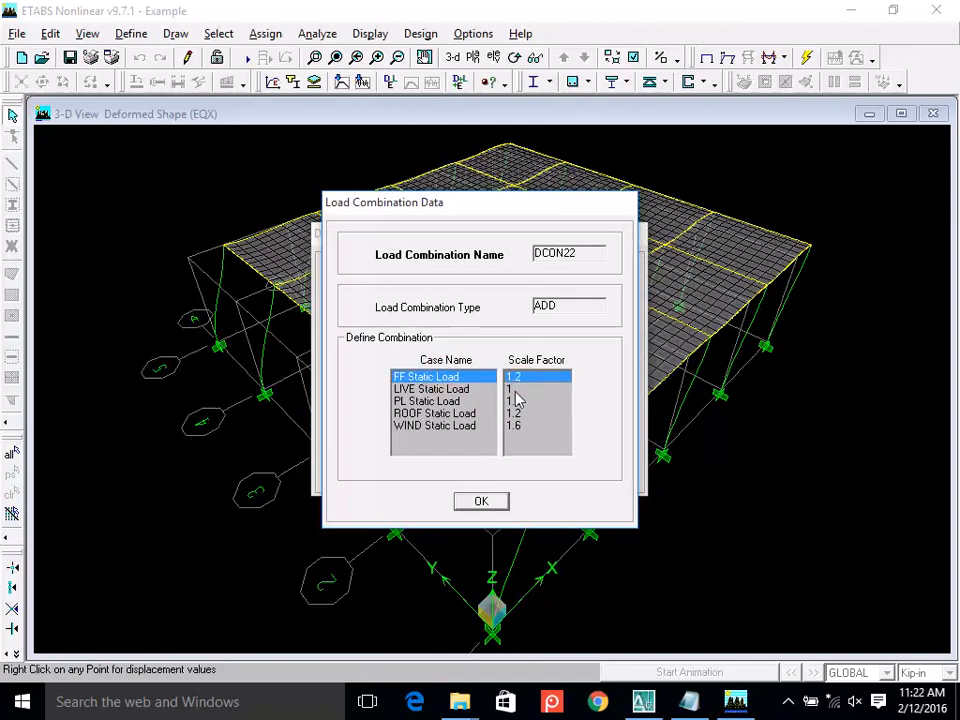
pyautogui.click(512, 390)
pyautogui.click(452, 390)
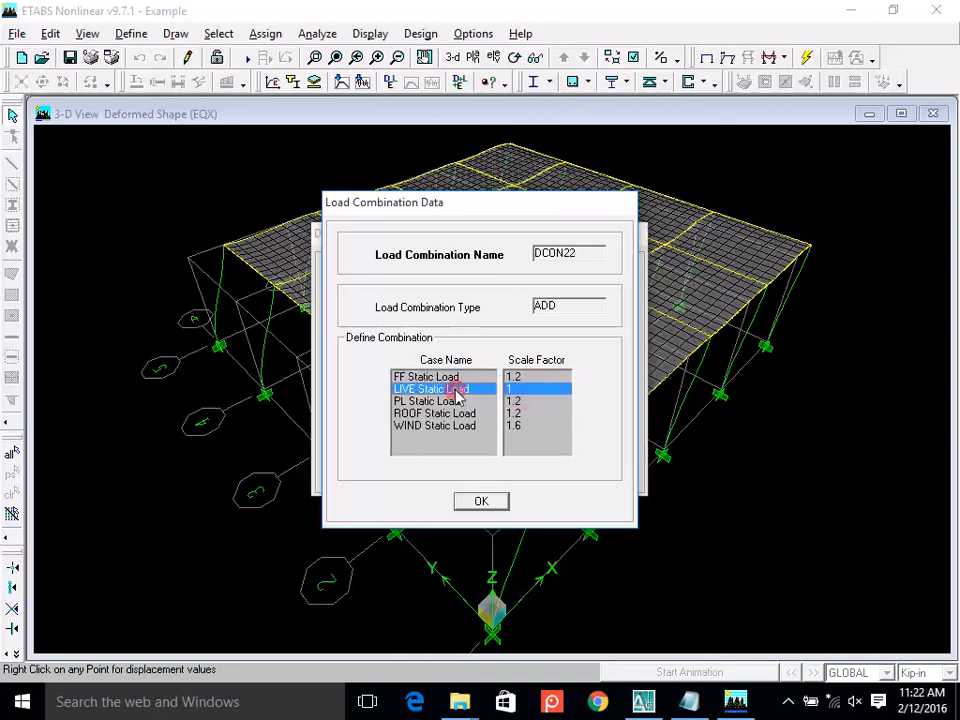
pyautogui.click(519, 400)
pyautogui.click(454, 401)
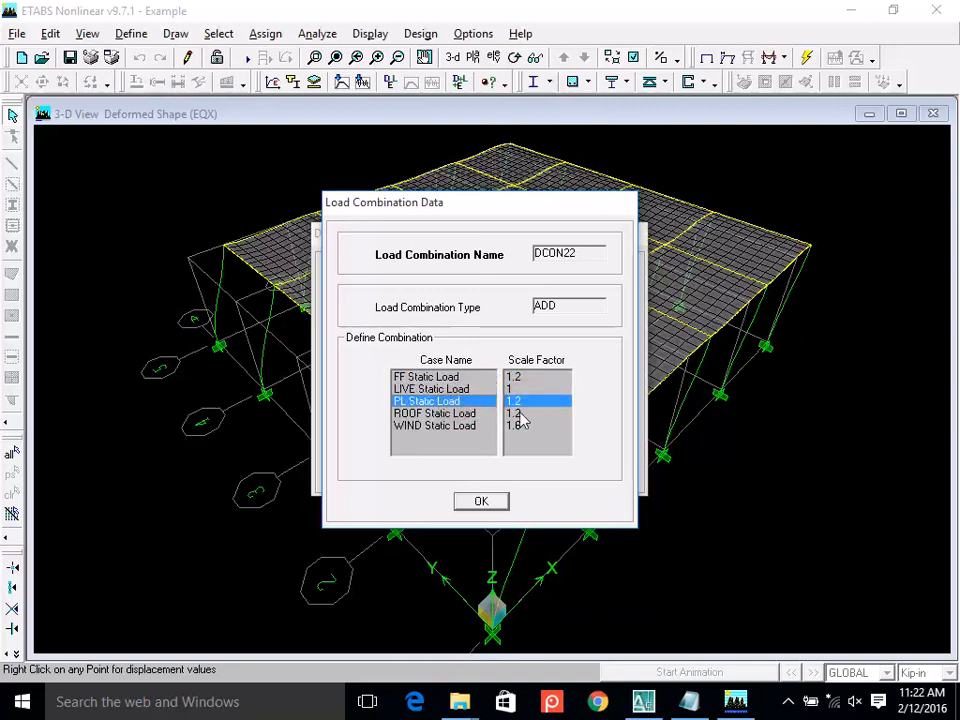
pyautogui.click(516, 413)
pyautogui.click(445, 413)
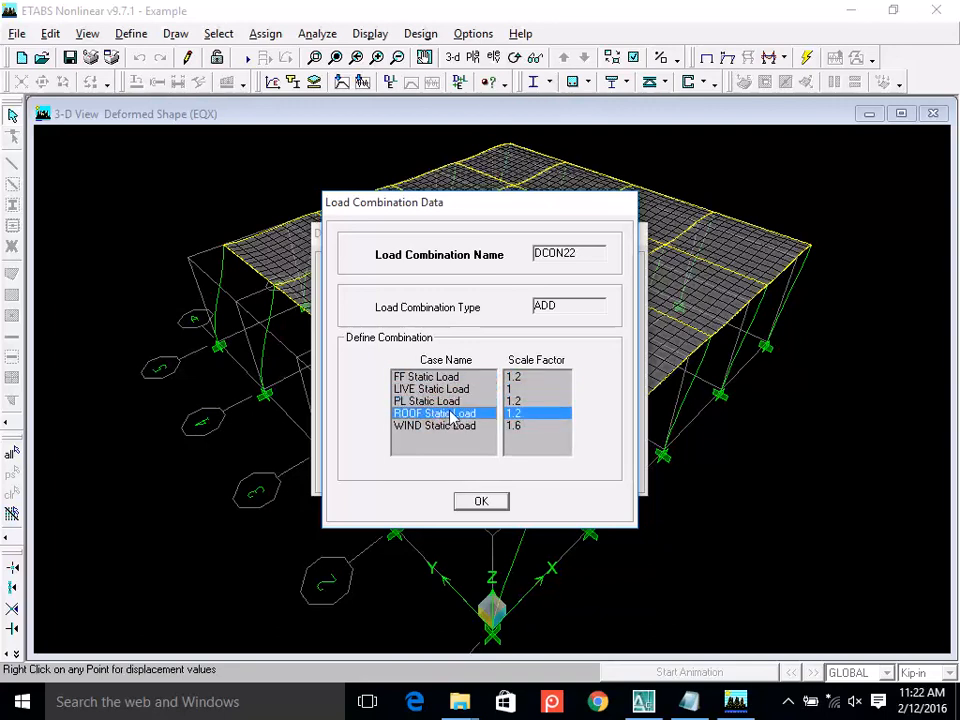
pyautogui.click(520, 426)
pyautogui.click(458, 427)
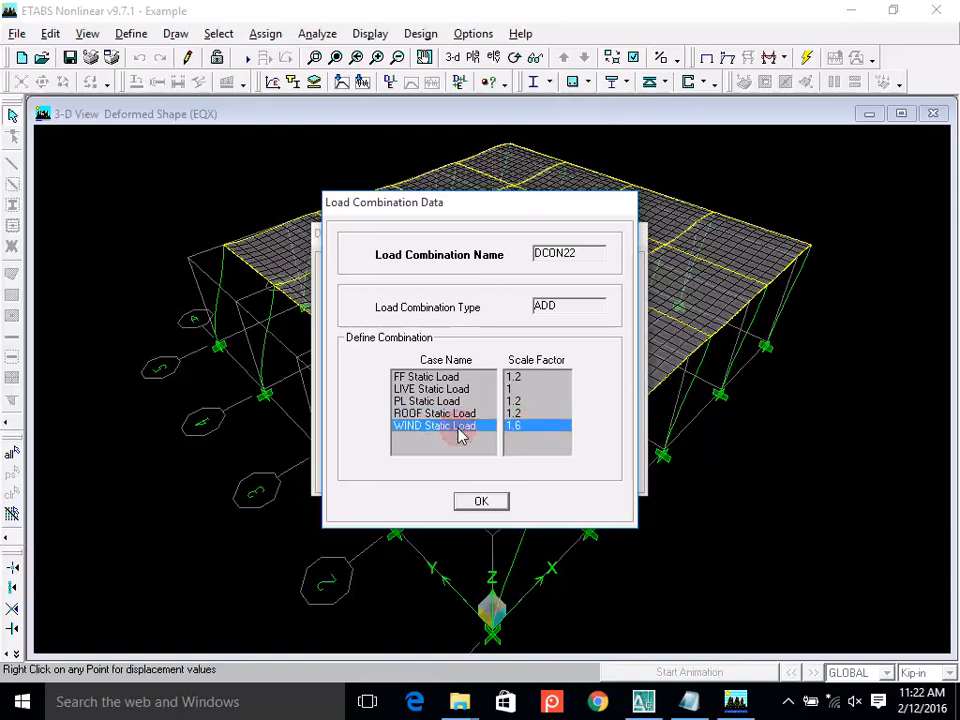
pyautogui.click(481, 501)
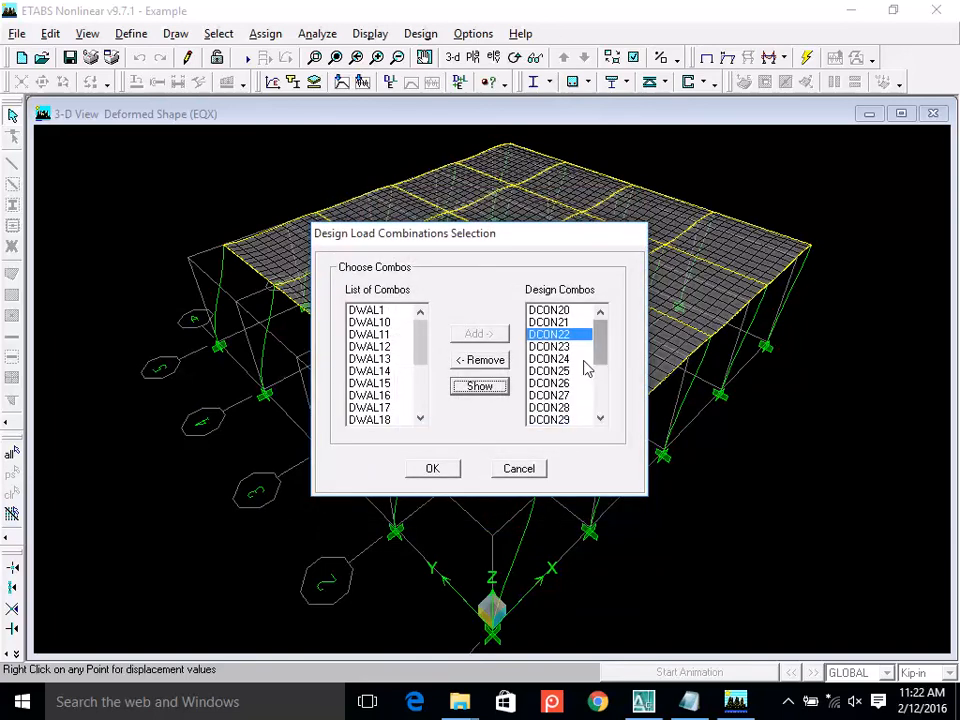
# Examine the EQX, FF and LIVE static load cases and scale factors in design combination DCON28.
pyautogui.click(552, 408)
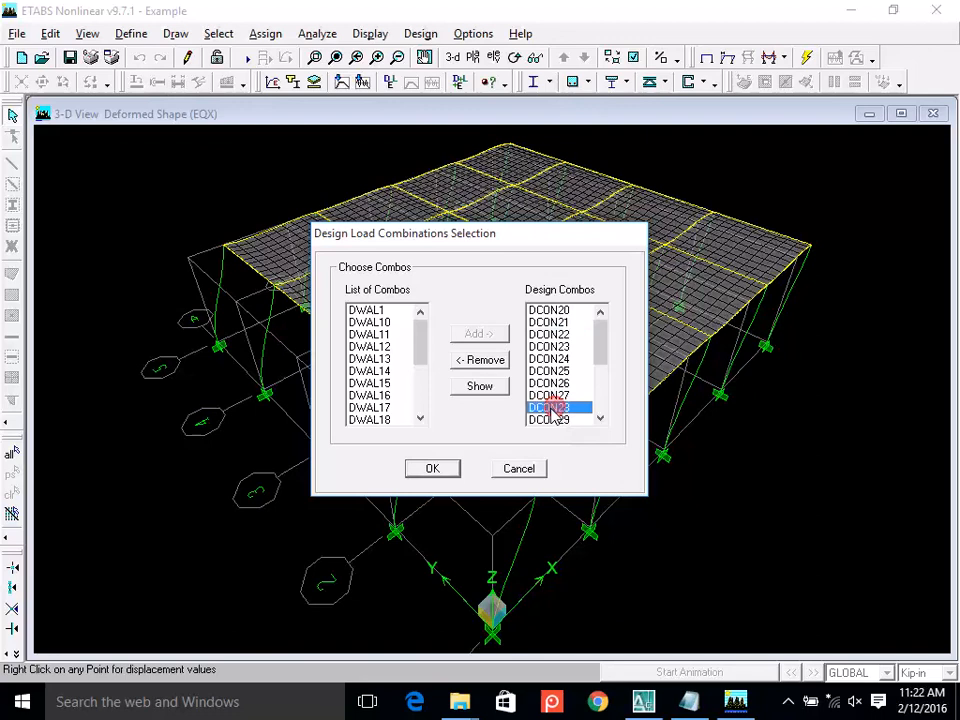
pyautogui.click(481, 386)
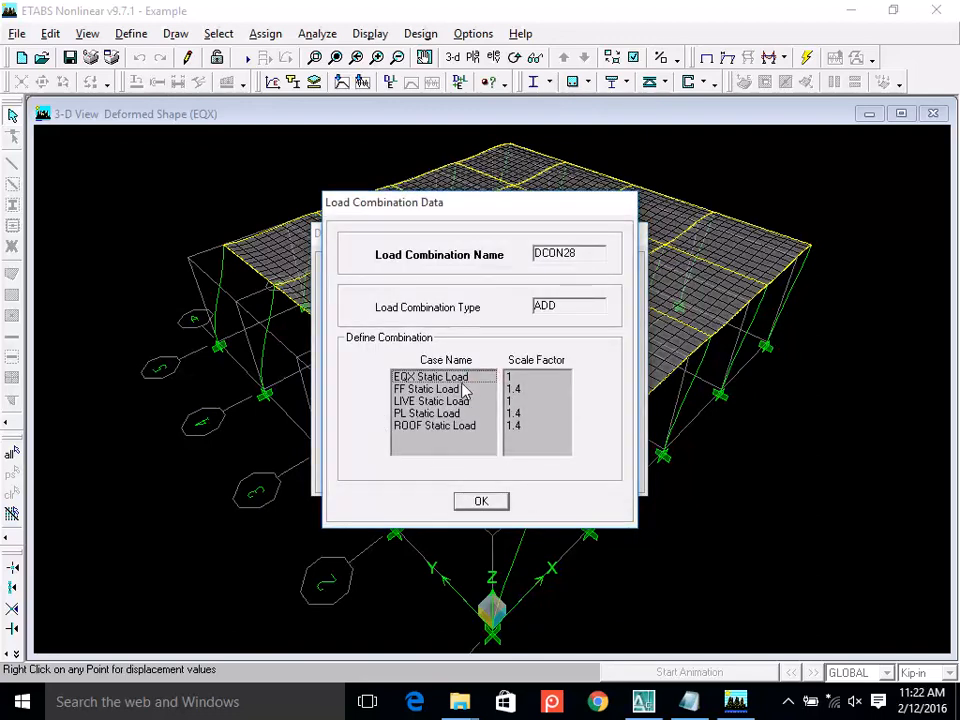
pyautogui.click(438, 377)
pyautogui.click(512, 384)
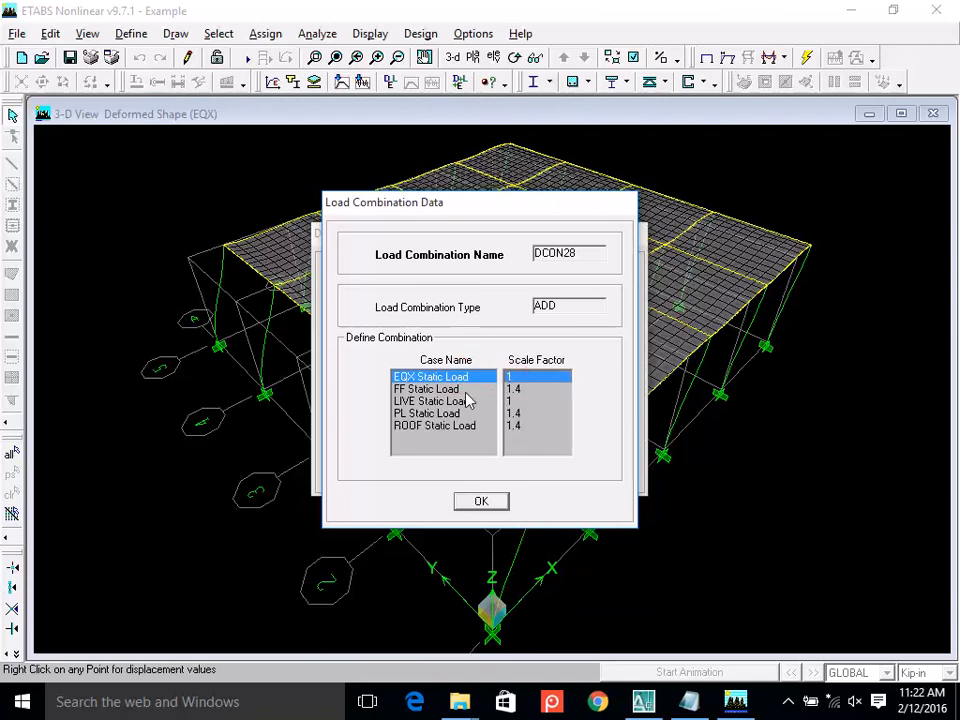
pyautogui.click(480, 390)
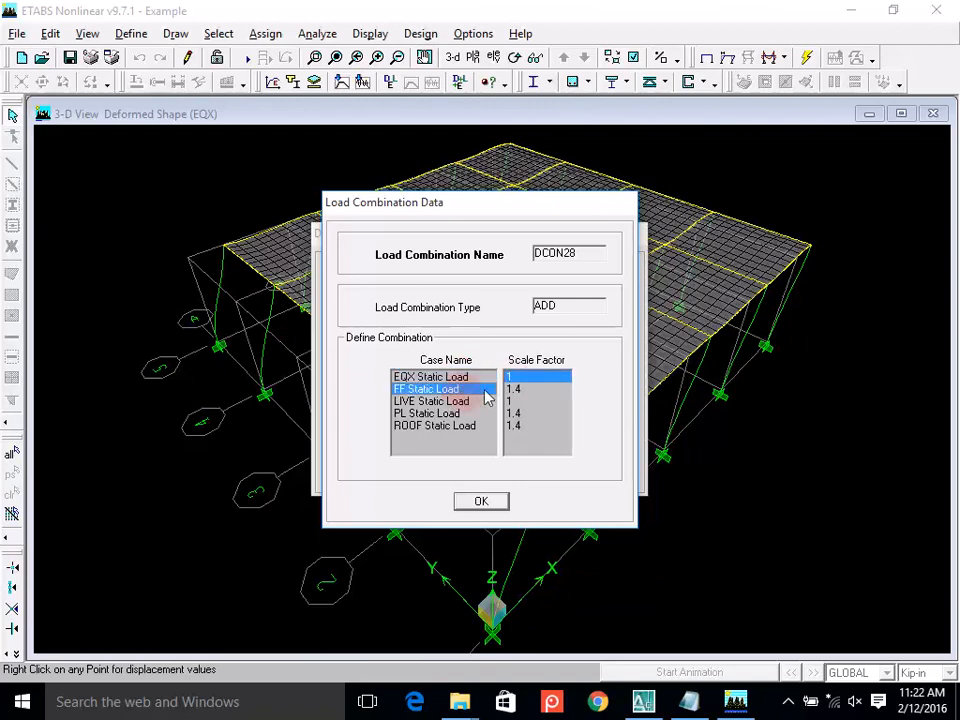
pyautogui.click(538, 402)
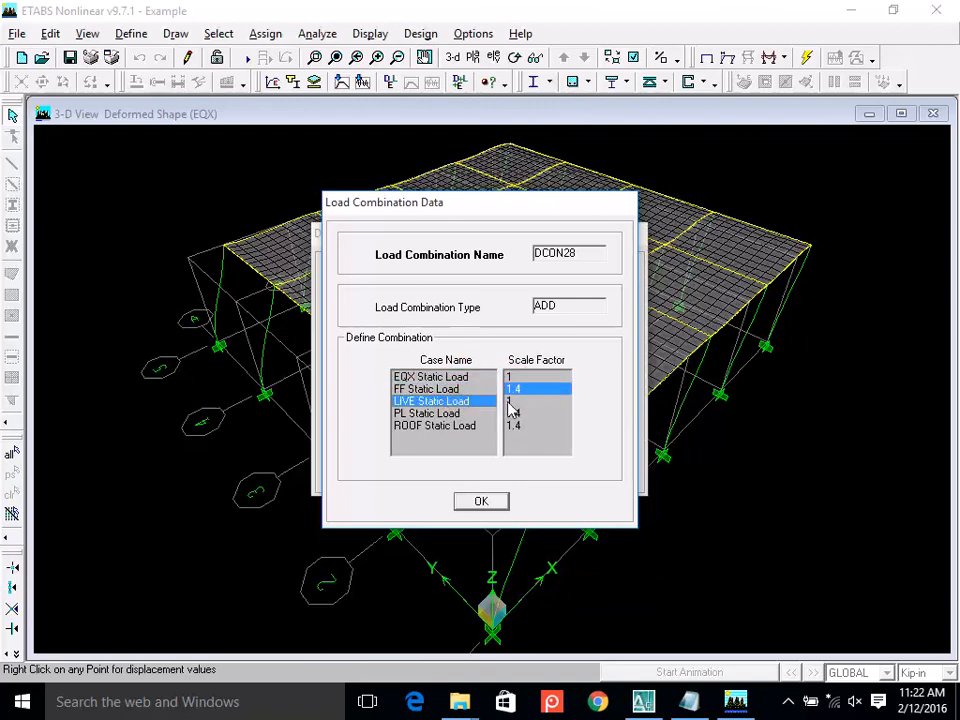
pyautogui.click(481, 501)
# Show the definition of design combination DCON35 and examine its EQY static load case.
pyautogui.moveTo(602, 382); pyautogui.dragTo(598, 406)
pyautogui.click(556, 371)
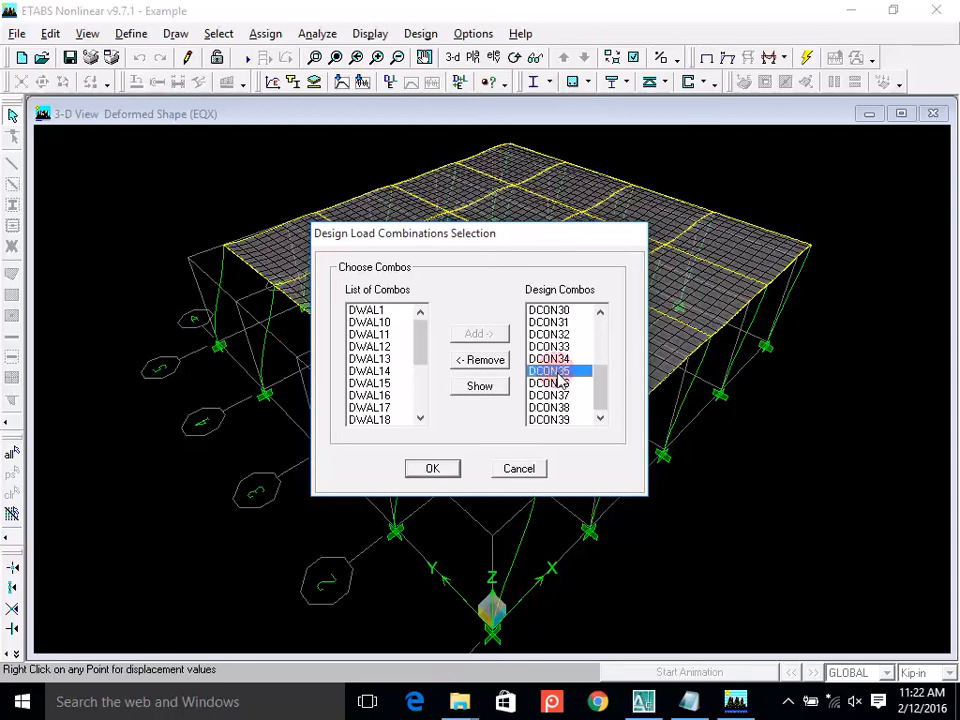
pyautogui.click(494, 394)
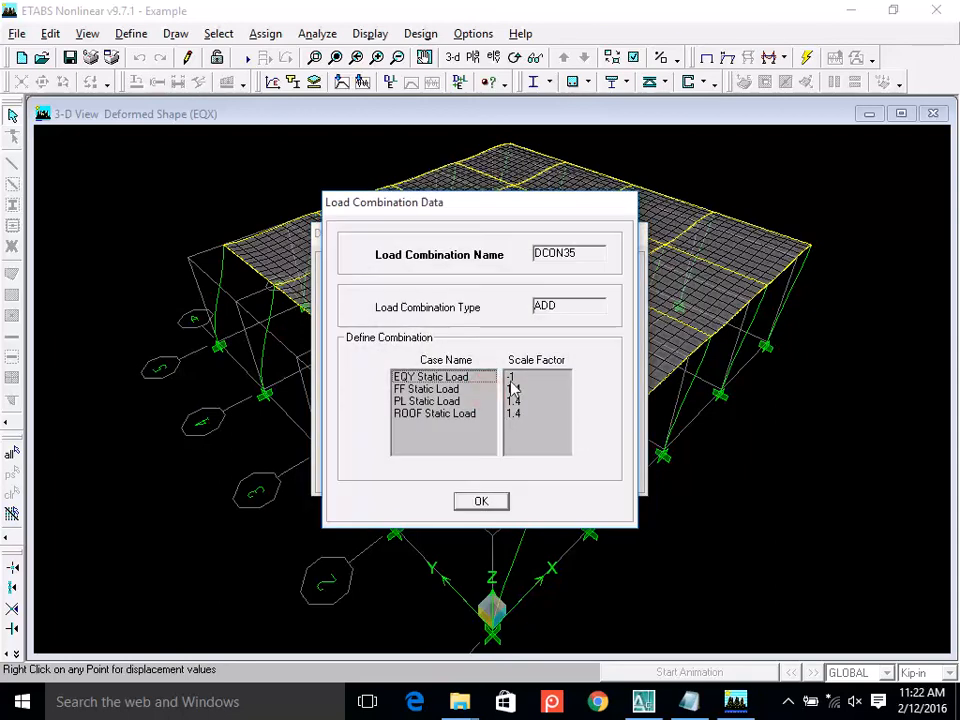
pyautogui.click(452, 377)
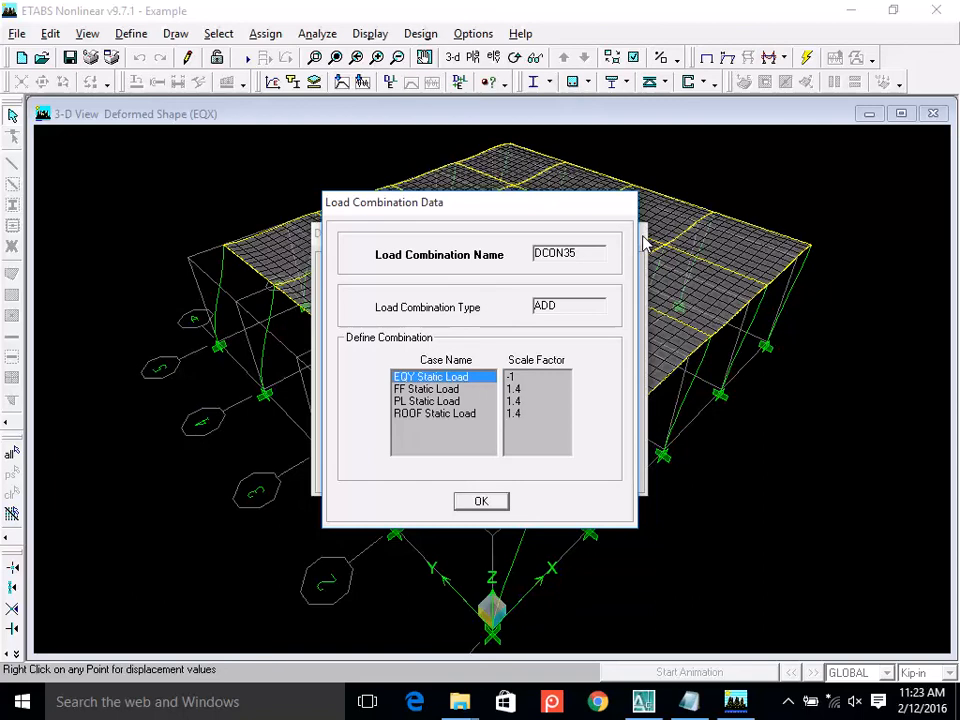
# Close the DCON35 definition and cancel the design load combinations selection.
pyautogui.click(481, 501)
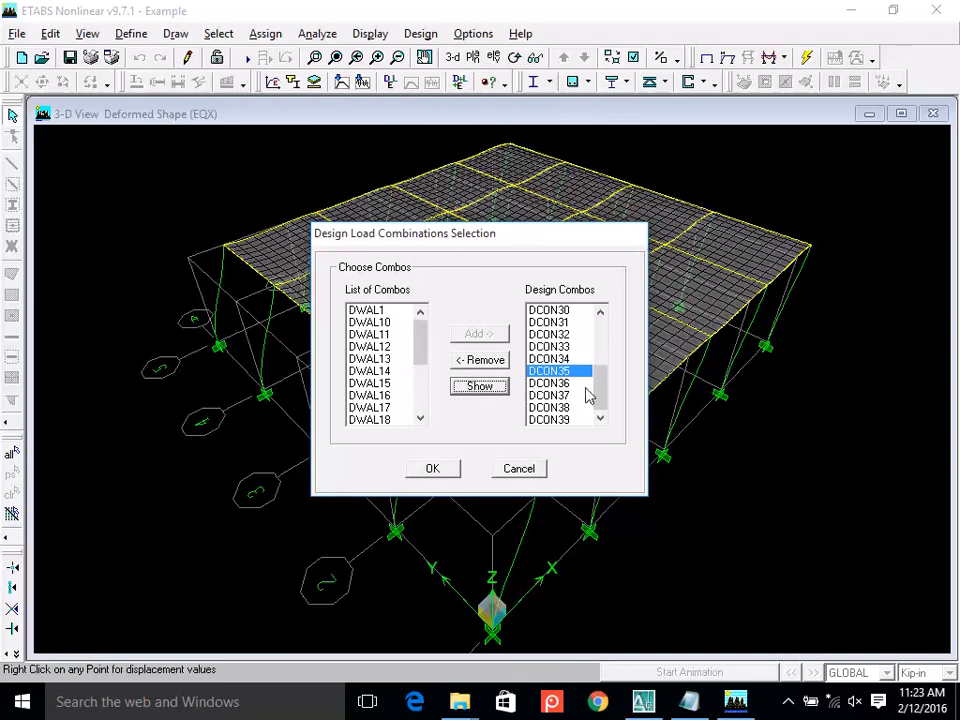
pyautogui.moveTo(604, 392)
pyautogui.mouseDown()
pyautogui.moveTo(617, 343)
pyautogui.moveTo(598, 362)
pyautogui.moveTo(600, 401)
pyautogui.mouseUp()
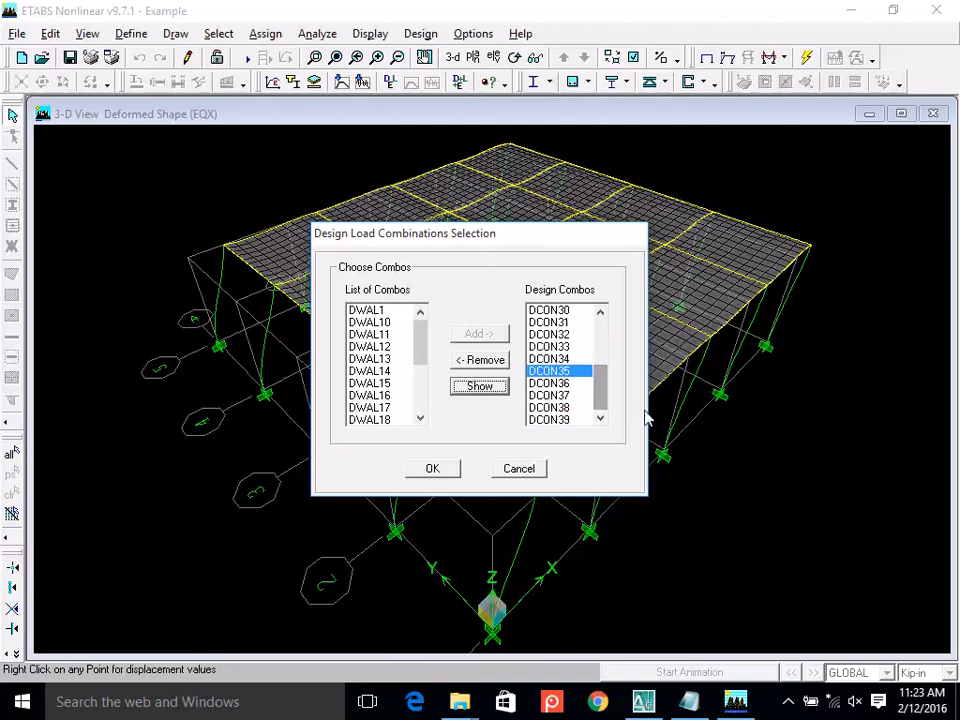
pyautogui.click(522, 470)
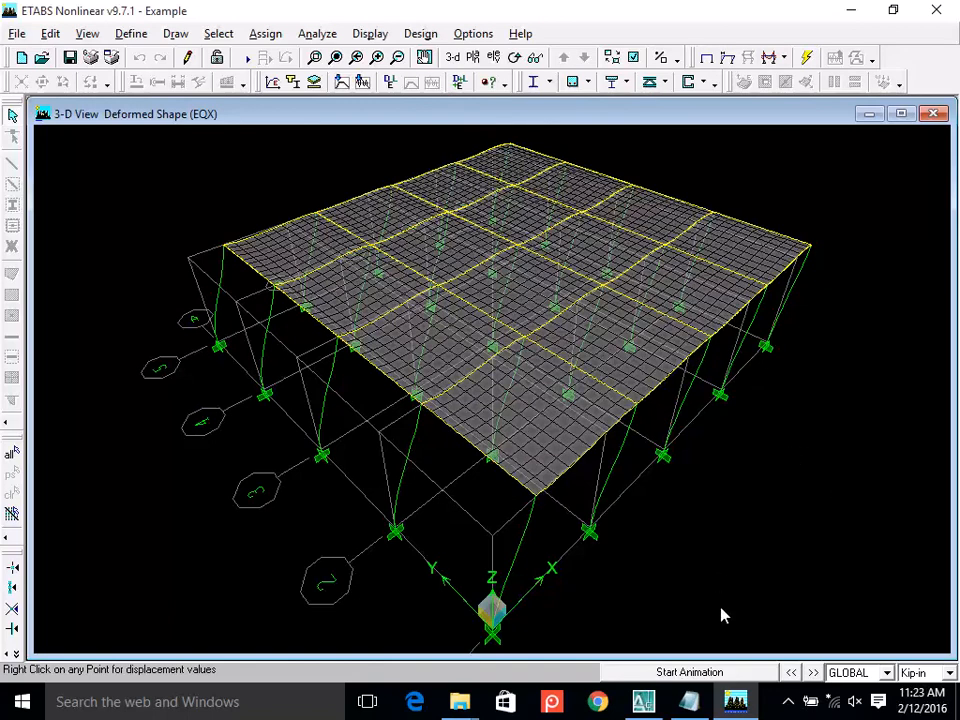
# Switch to the Notepad notes and add the line "CSI website" below the zone factors, with blank lines around it.
pyautogui.click(685, 700)
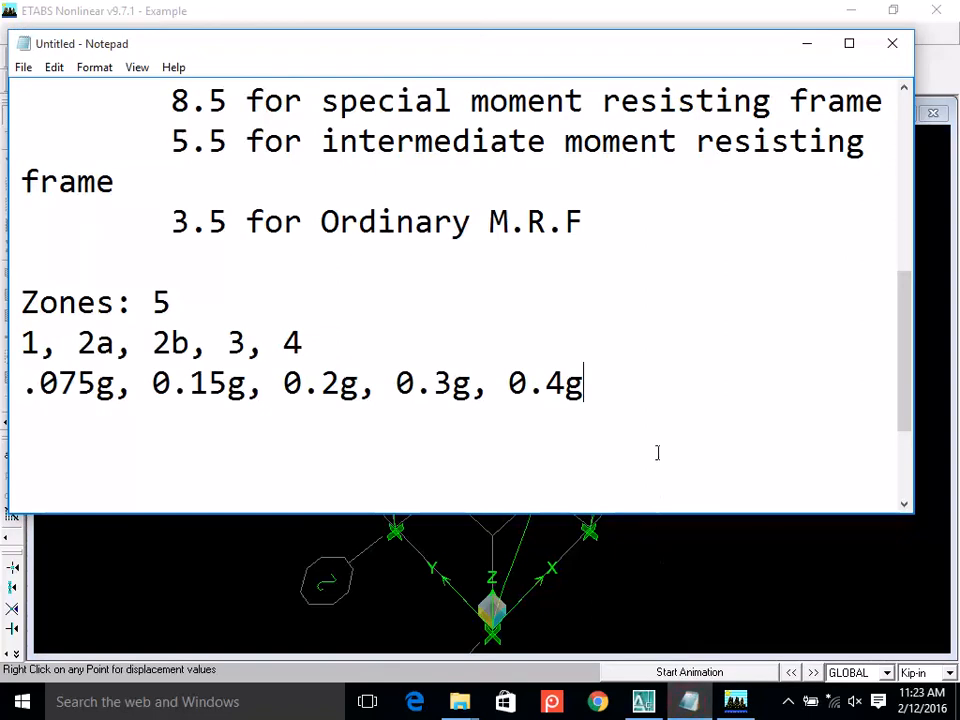
pyautogui.press('Return')
pyautogui.press('Return')
pyautogui.press('Return')
pyautogui.press('Return')
pyautogui.press('Return')
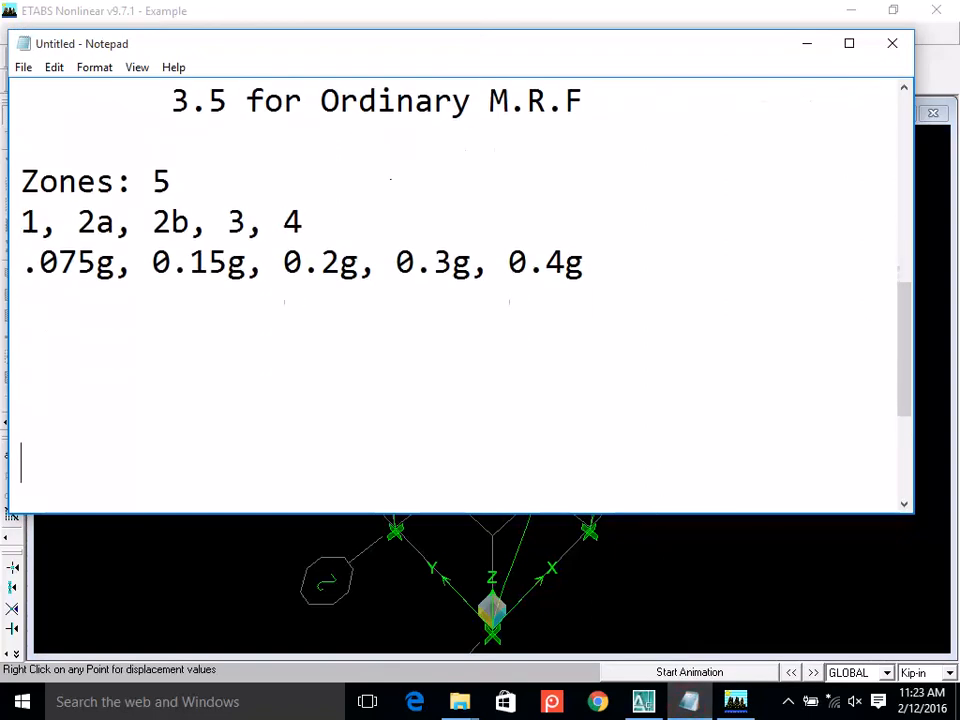
pyautogui.press('Return')
pyautogui.press('Up')
pyautogui.press('Up')
pyautogui.press('Up')
pyautogui.press('Up')
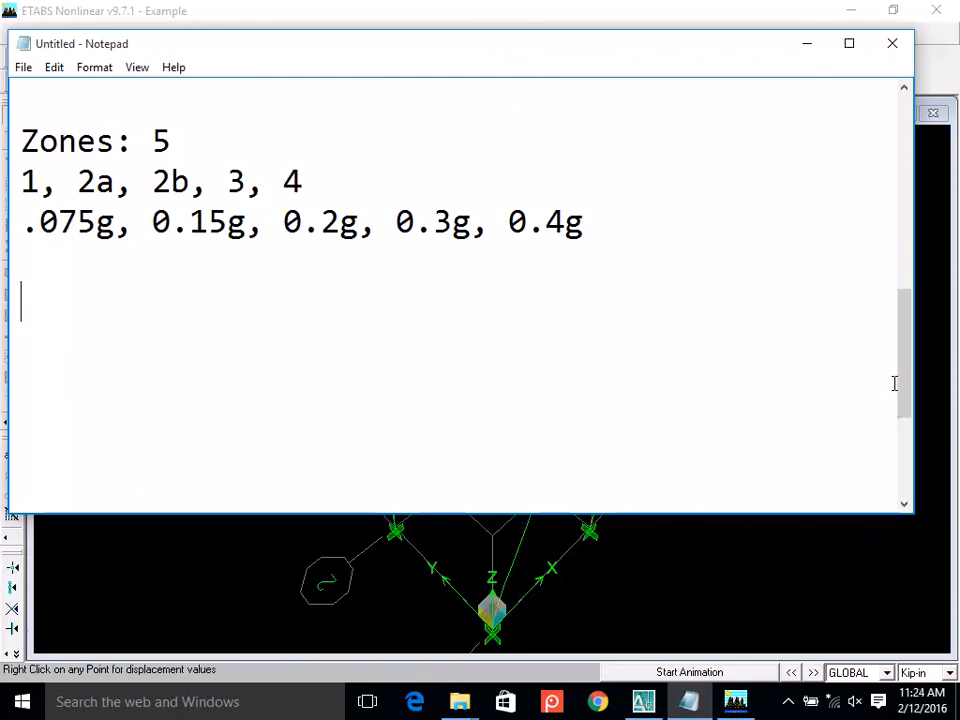
pyautogui.write('CSI')
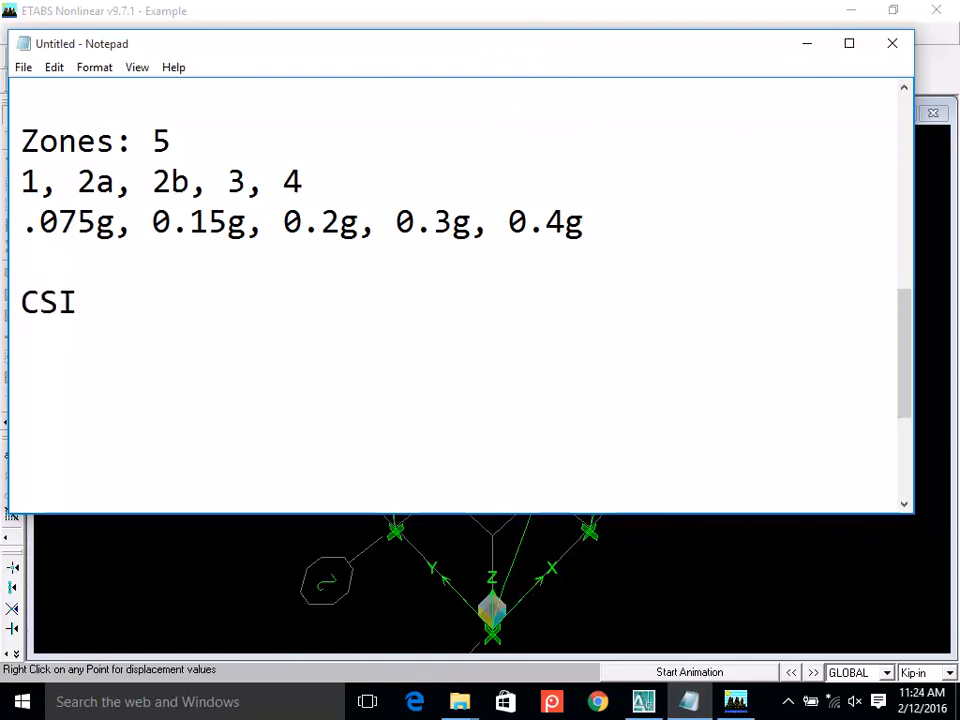
pyautogui.write(' website')
# Add the line "find: Watch and Learn" below the CSI website note and highlight "Watch and Learn".
pyautogui.press('Return')
pyautogui.press('Return')
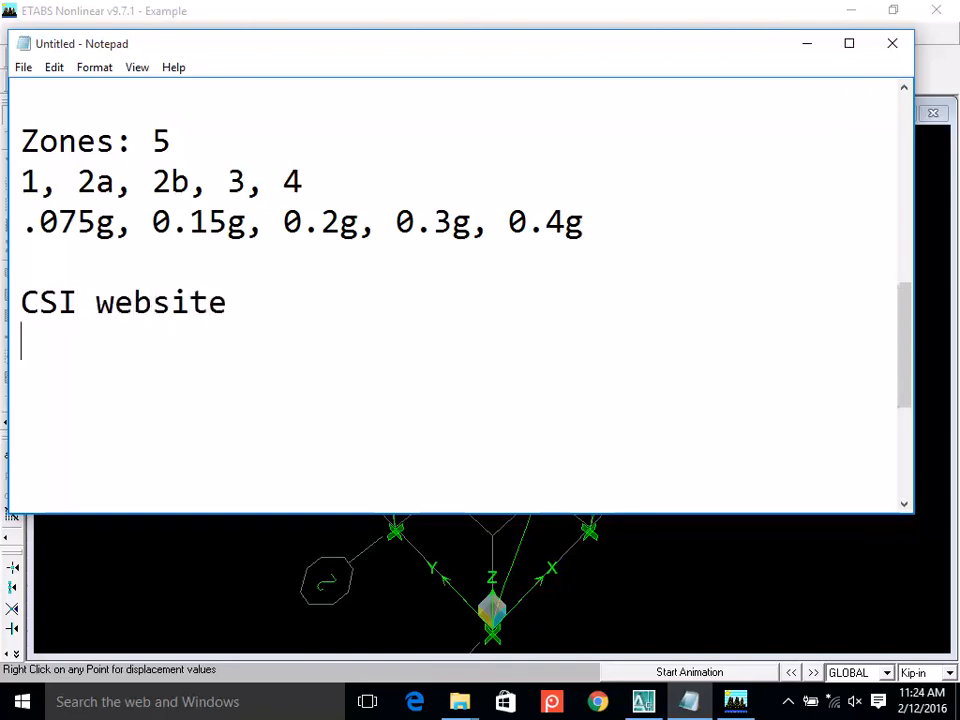
pyautogui.write('find')
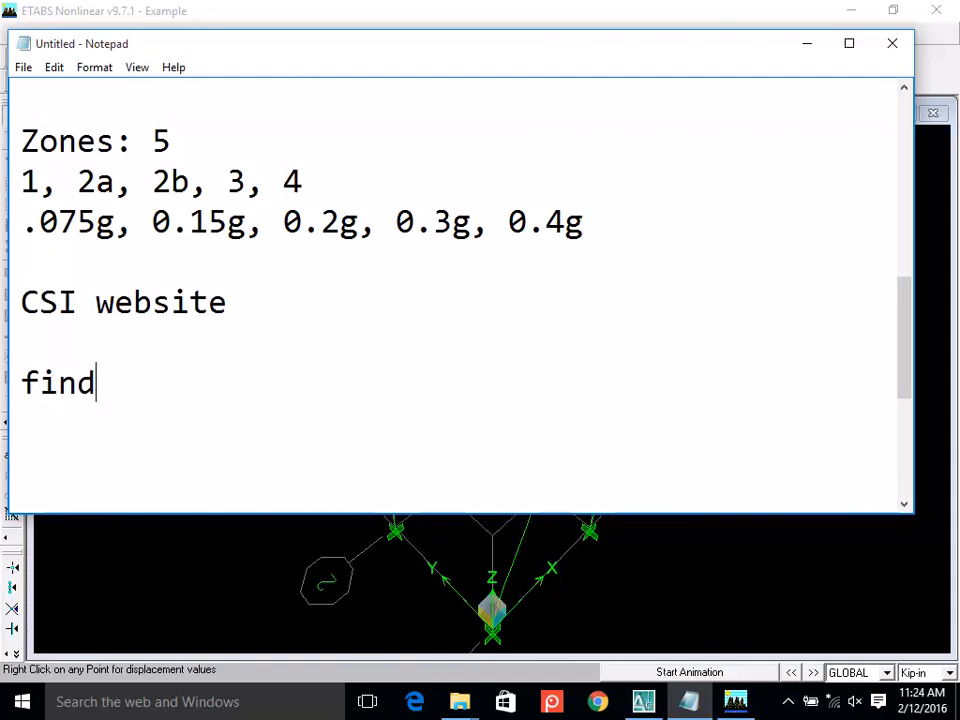
pyautogui.write(': Wa')
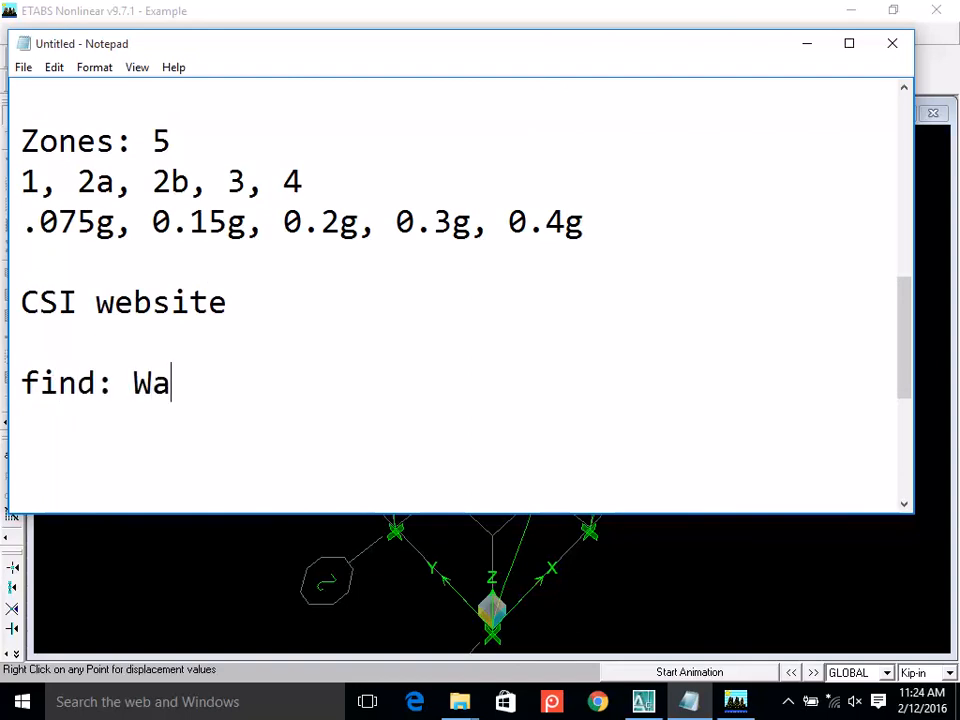
pyautogui.write('tch and ')
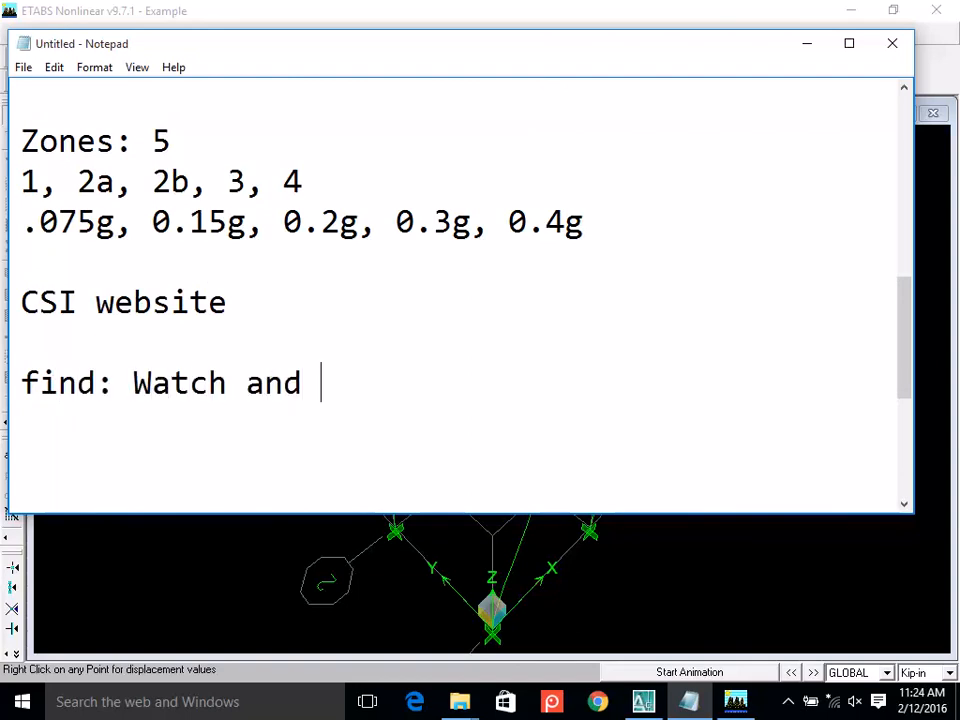
pyautogui.write('Learn')
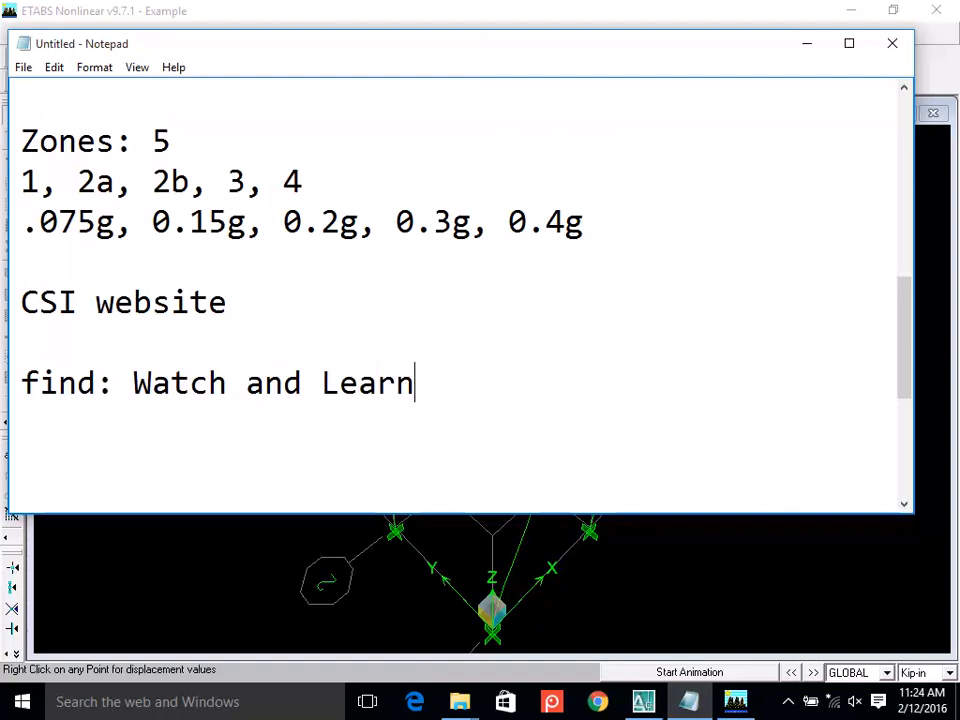
pyautogui.moveTo(415, 383); pyautogui.dragTo(130, 384)
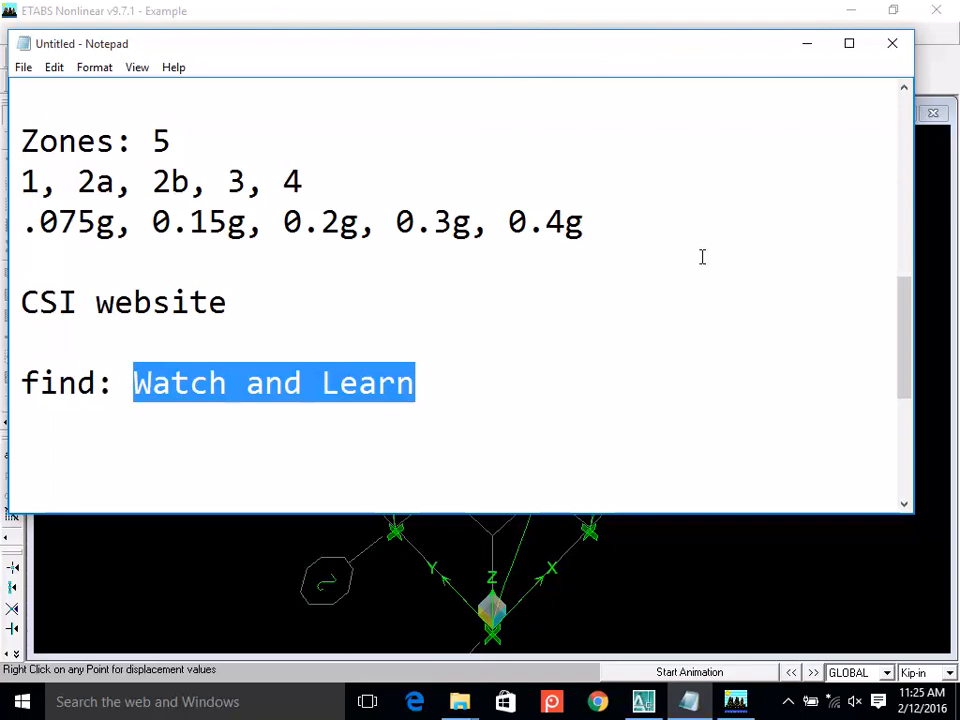
# Review the whole set of notes by highlighting everything between the Earthquake heading and the Watch and Learn line.
pyautogui.click(450, 366)
pyautogui.moveTo(426, 386); pyautogui.dragTo(3, 78)
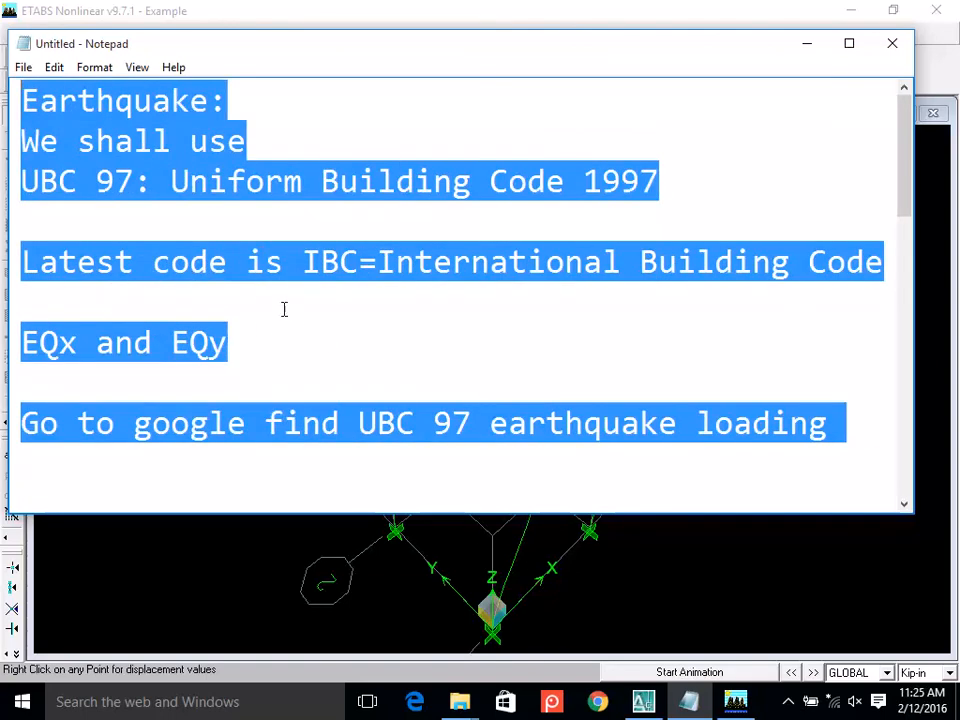
pyautogui.click(343, 343)
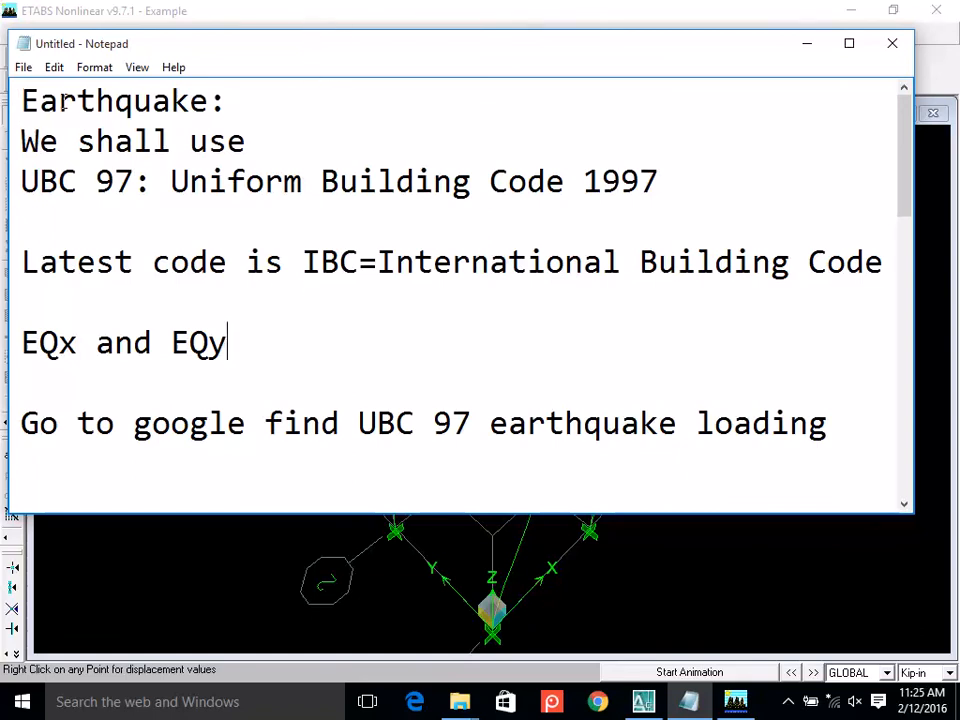
pyautogui.moveTo(20, 95); pyautogui.dragTo(430, 529)
pyautogui.scroll(3, 251, 309)
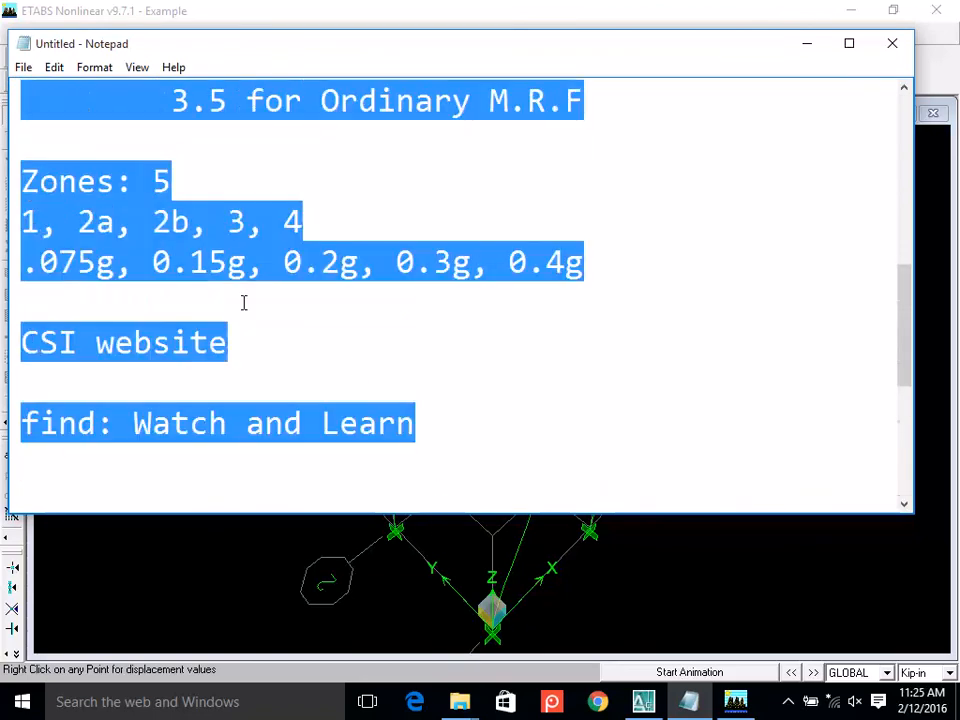
pyautogui.scroll(-2, 244, 302)
# Remove surplus blank lines after the "find: Watch and Learn" line and highlight the notes up to the Earthquake heading.
pyautogui.click(398, 294)
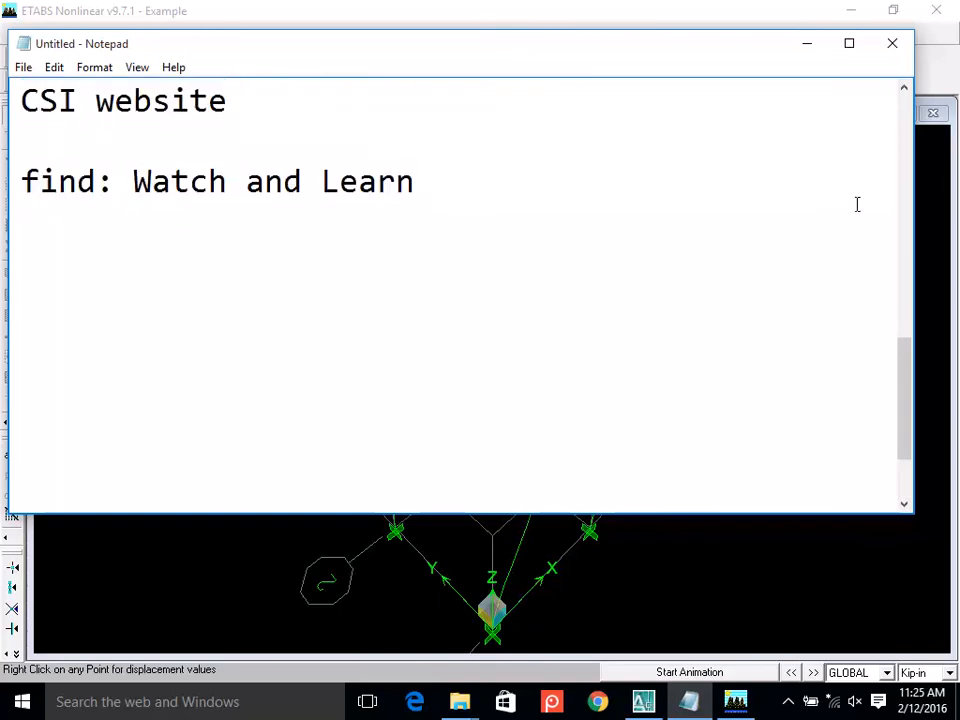
pyautogui.press('BackSpace')
pyautogui.press('BackSpace')
pyautogui.press('BackSpace')
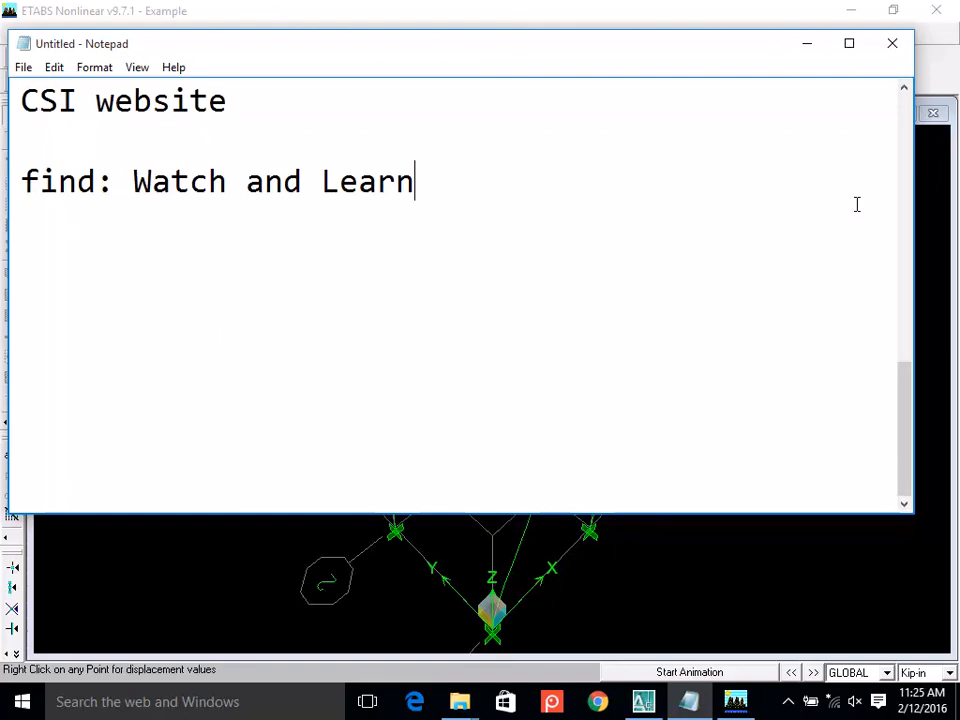
pyautogui.press('Delete')
pyautogui.scroll(2, 857, 204)
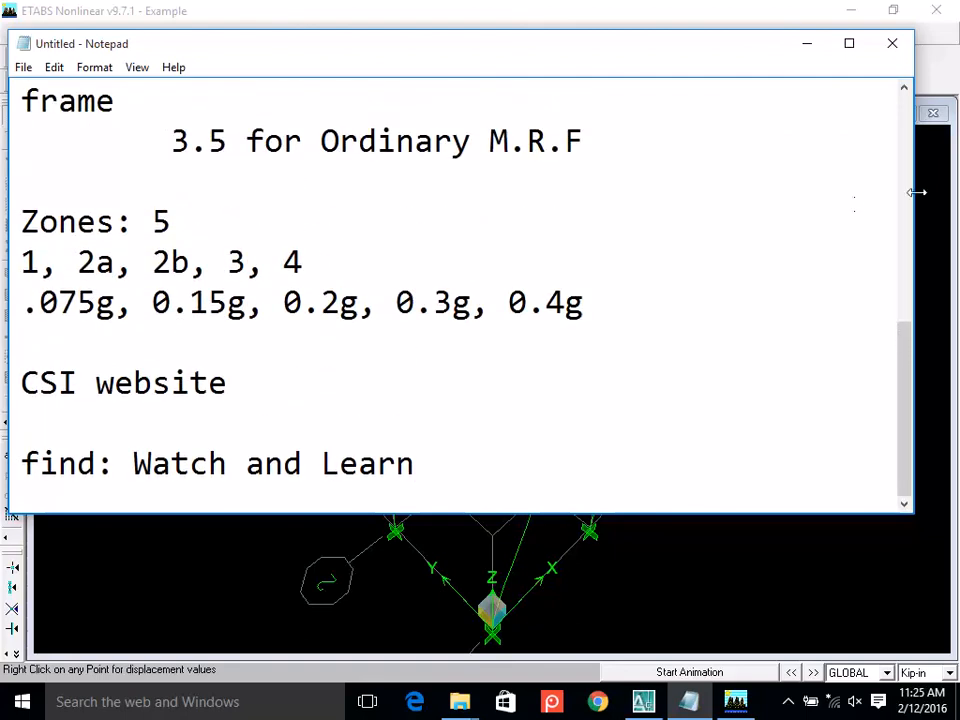
pyautogui.moveTo(439, 461); pyautogui.dragTo(3, 8)
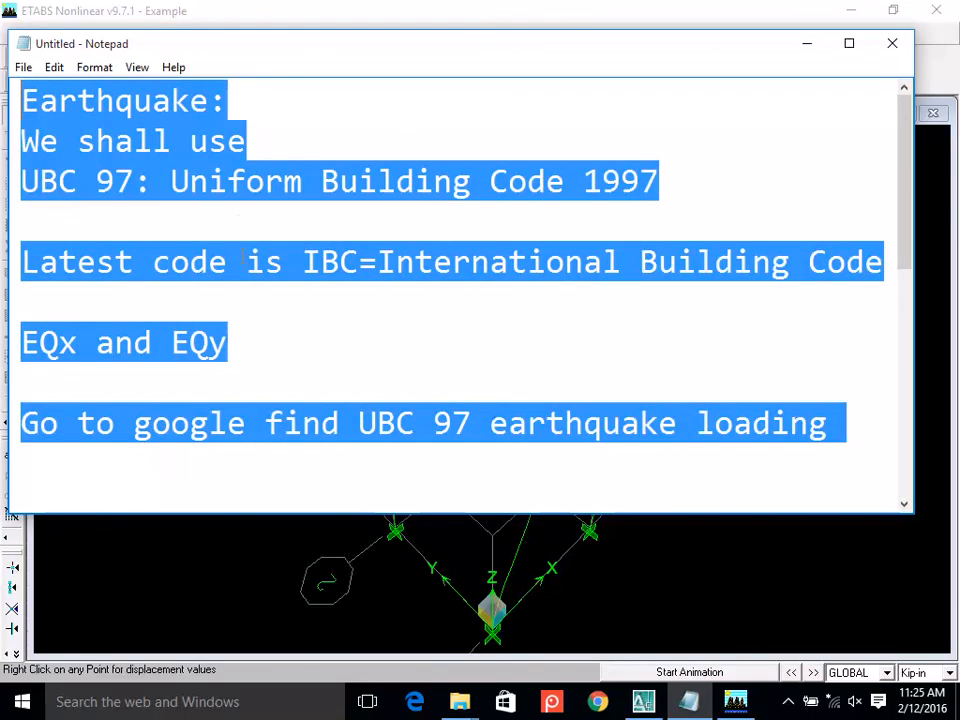
# Remove the blank lines above and below the "Latest code is IBC" line, keeping the "EQx and EQy" text intact.
pyautogui.click(104, 215)
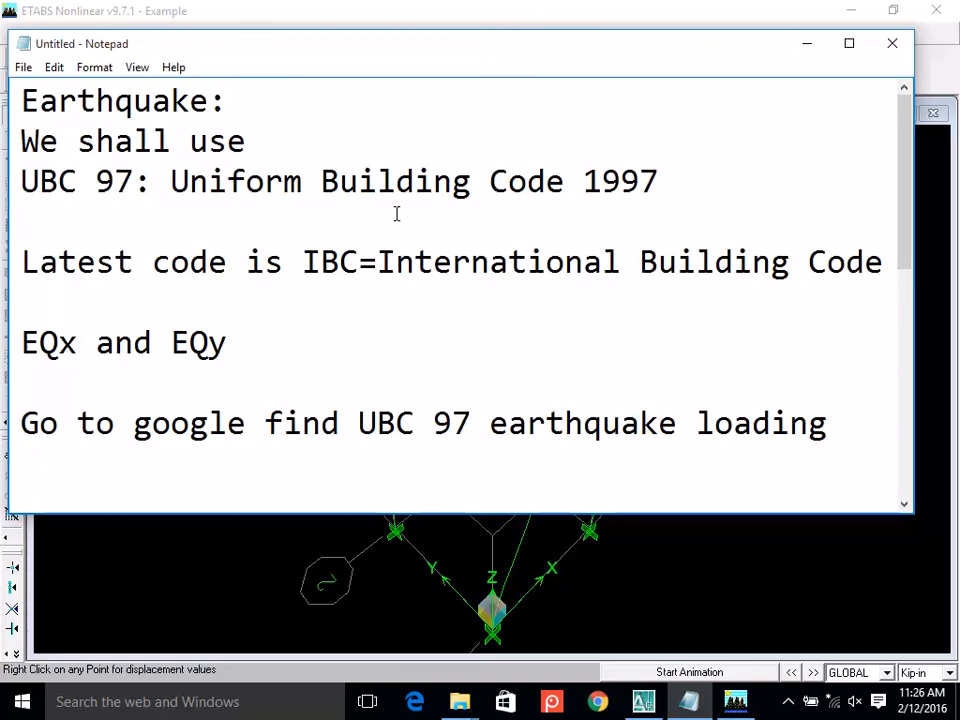
pyautogui.press('BackSpace')
pyautogui.press('Down')
pyautogui.press('Down')
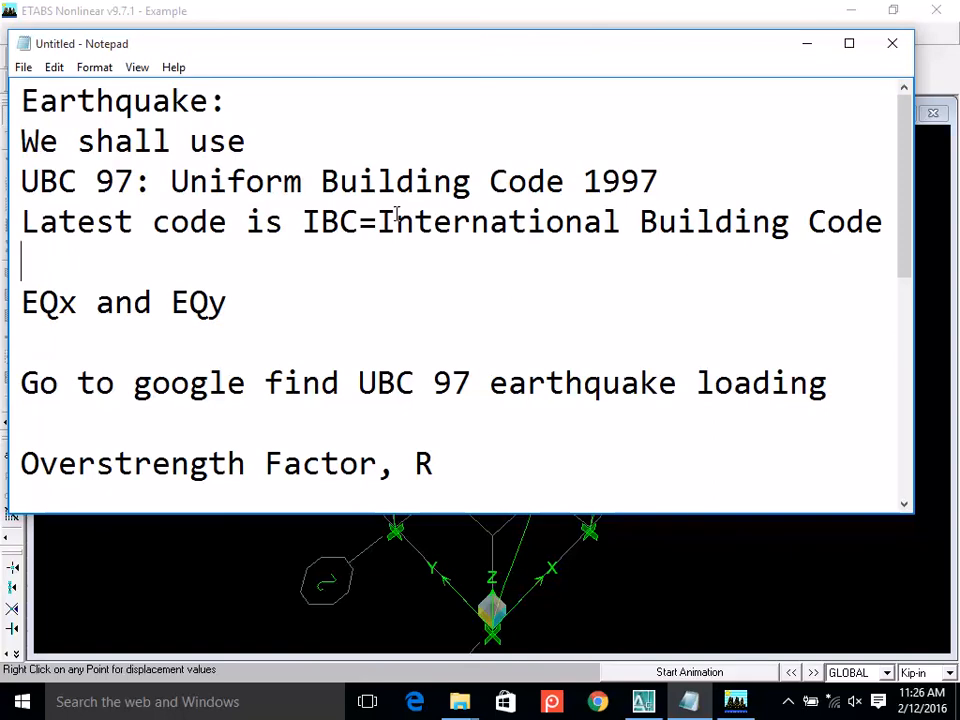
pyautogui.press('BackSpace')
pyautogui.press('Down')
pyautogui.press('BackSpace')
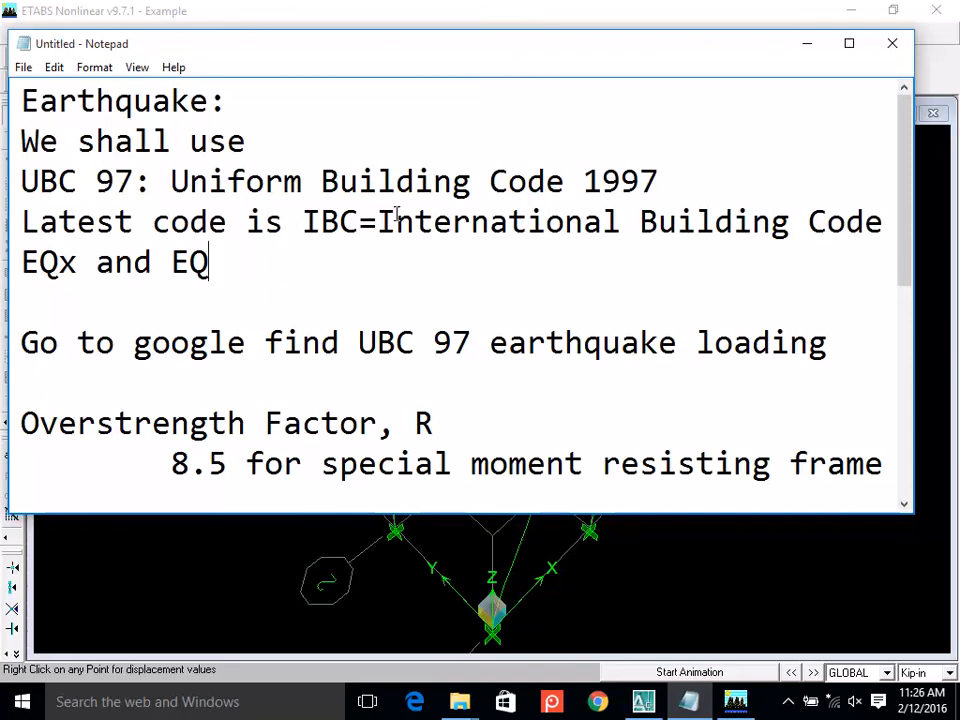
pyautogui.write('y')
# Save the notes as a text document in the Lec 3 (1-02-16) folder under a personal name and close Notepad.
pyautogui.click(23, 67)
pyautogui.click(52, 131)
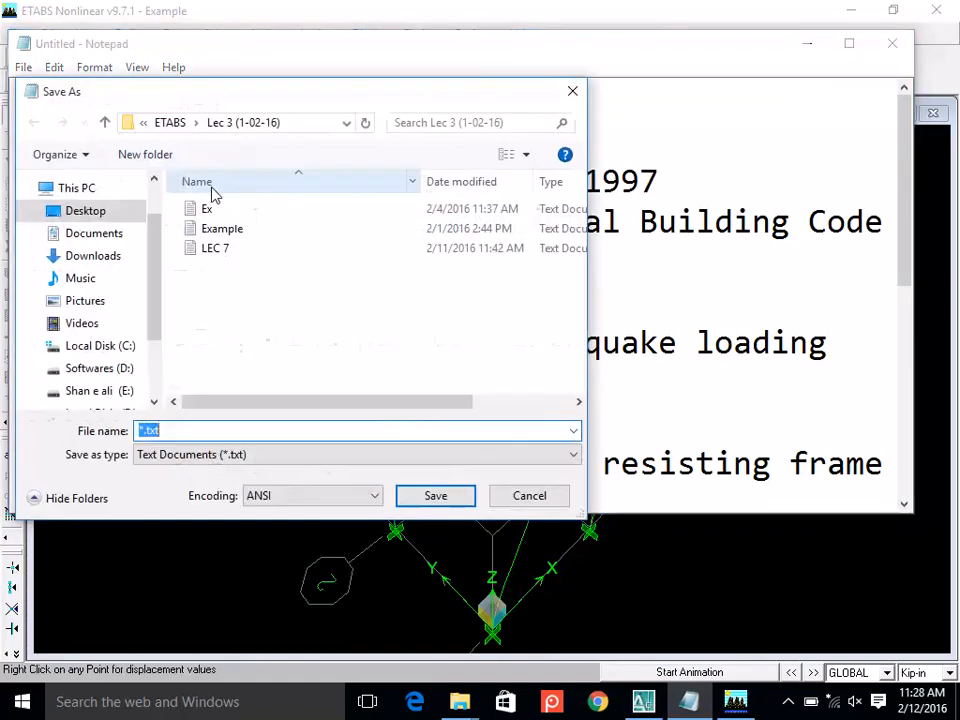
pyautogui.click(143, 430)
pyautogui.press('BackSpace')
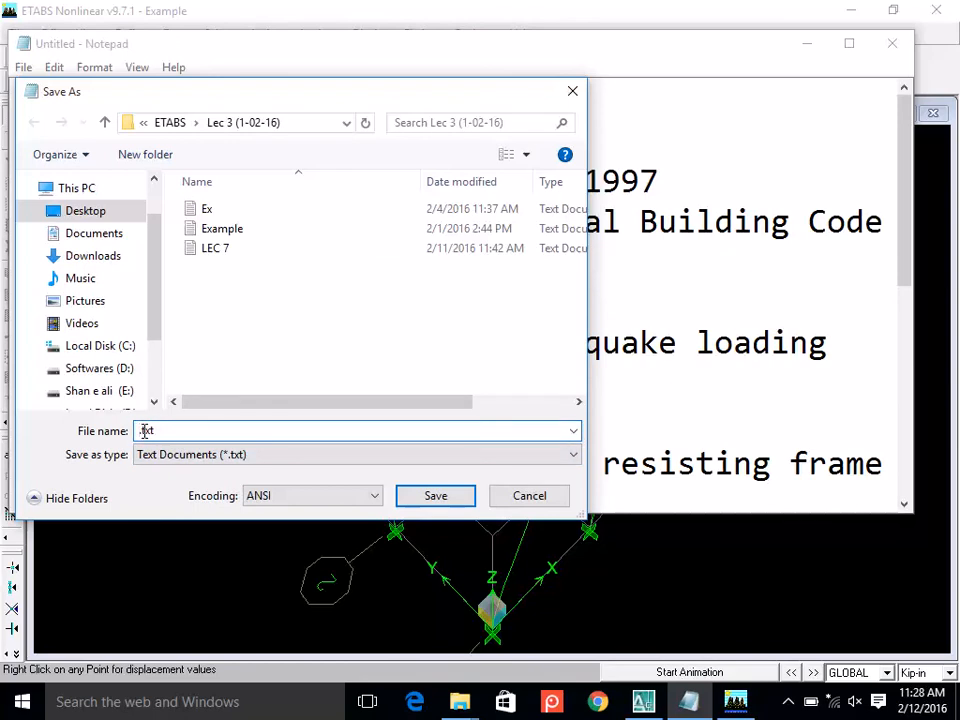
pyautogui.write('Malik')
pyautogui.press('Return')
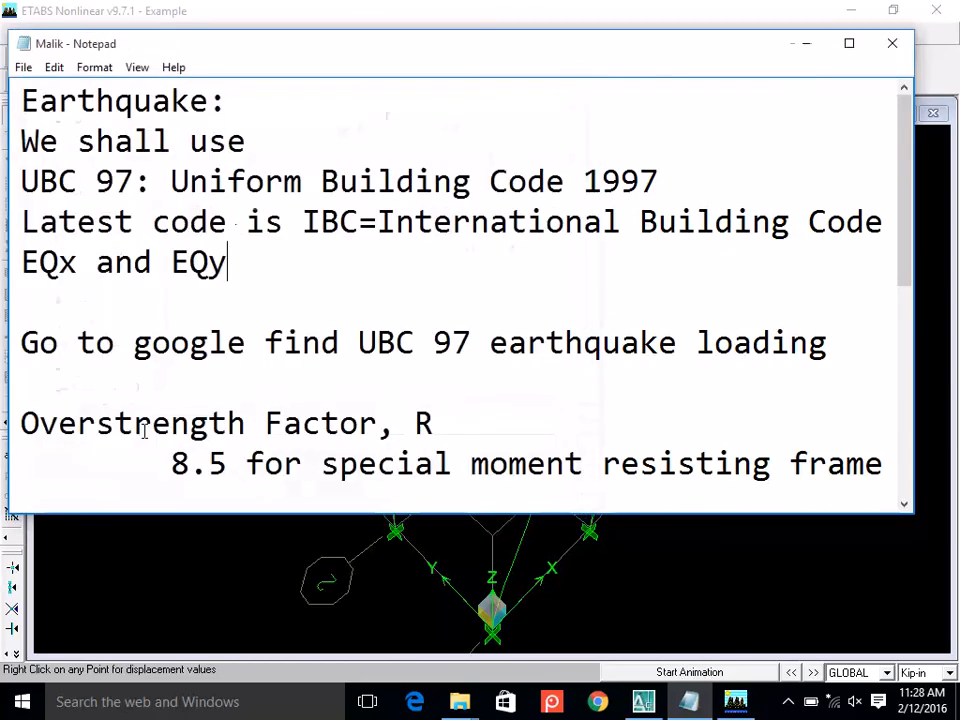
pyautogui.click(898, 56)
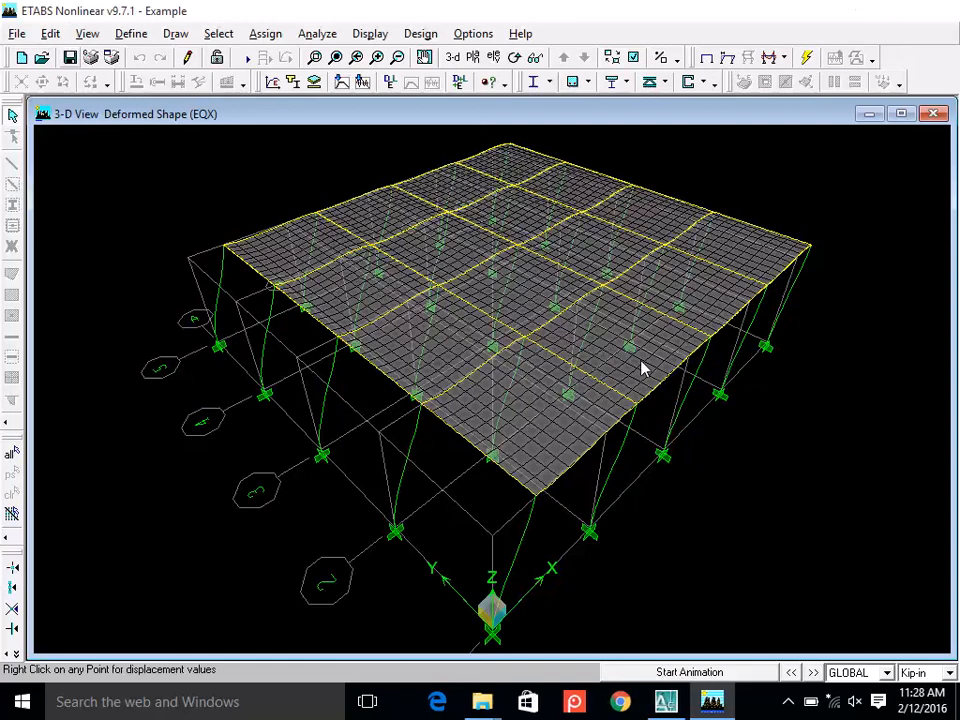
# Close ETABS and the ETABS Grids.dxf drawing in AutoCAD.
pyautogui.click(901, 113)
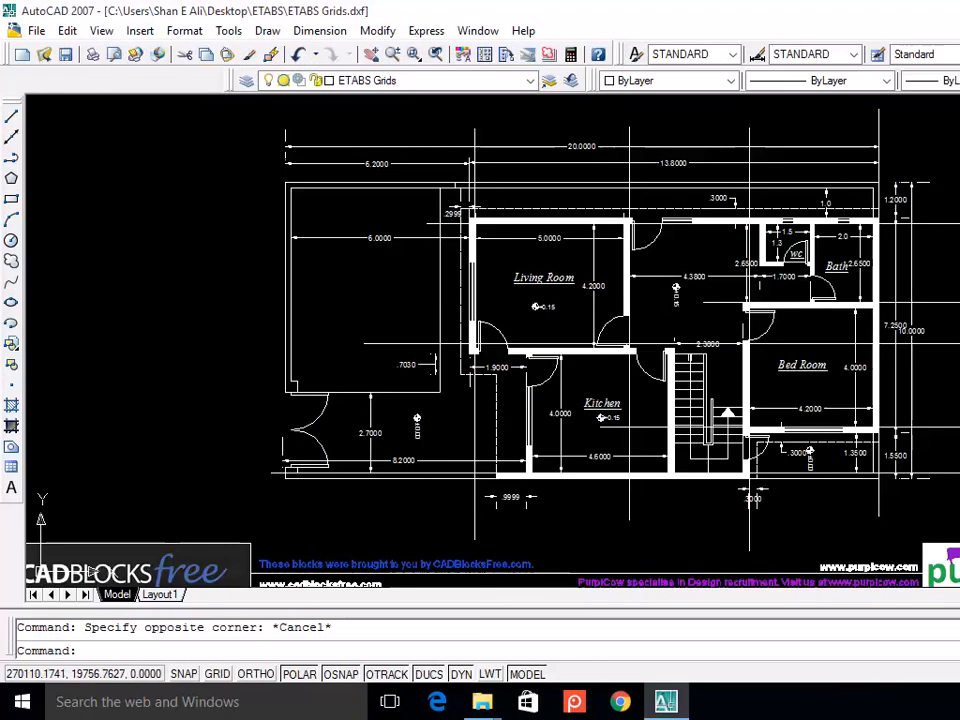
pyautogui.click(700, 399)
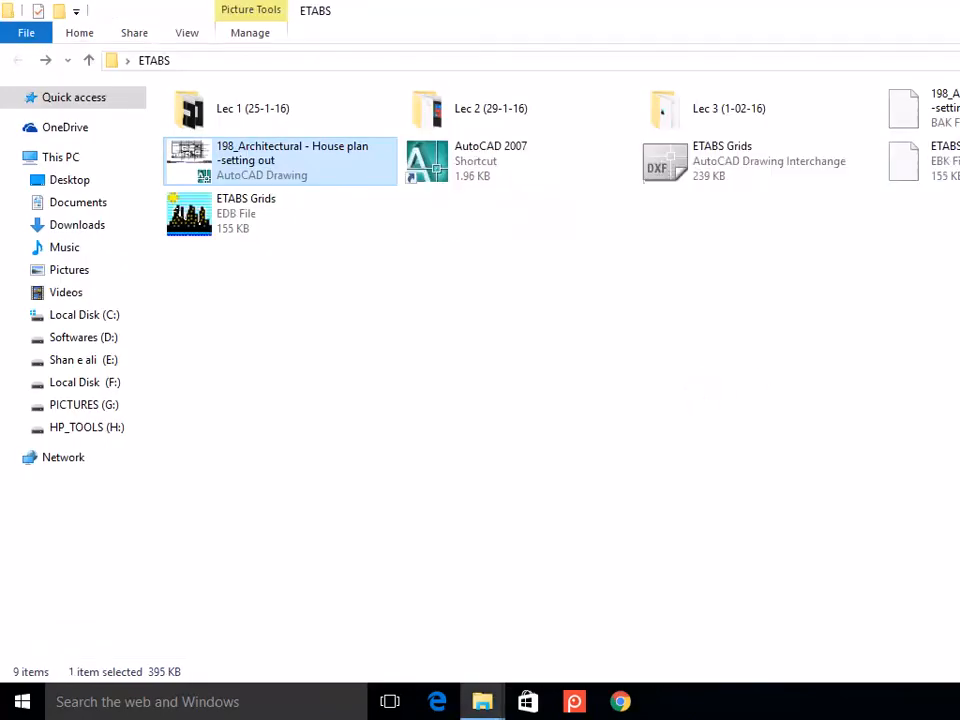